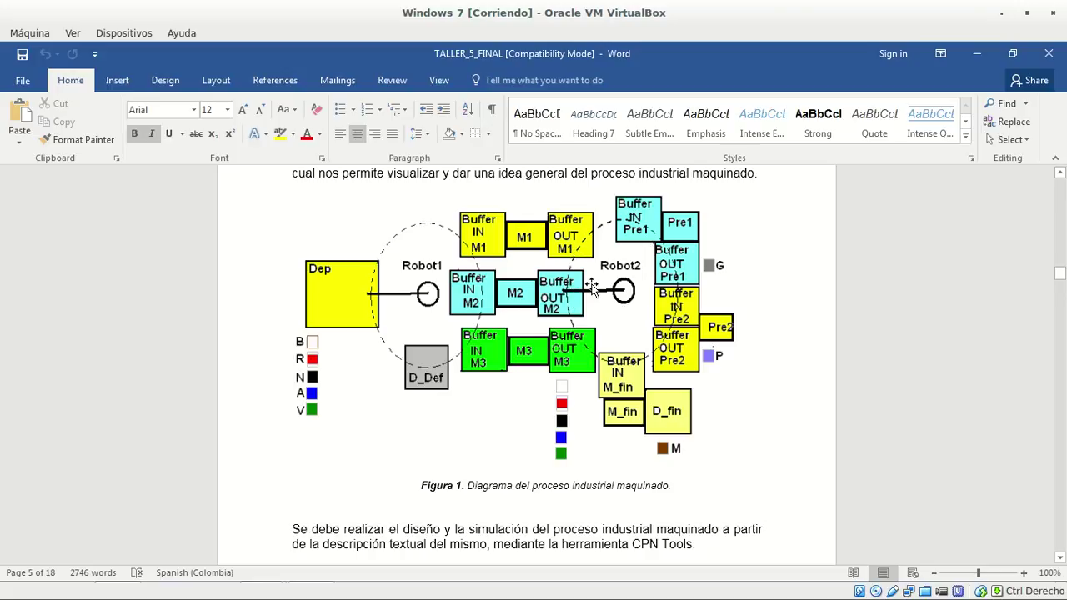
Step: Review the Tabla 5 and Tabla 6 action times for Robot 1 and Robot 2 in the TALLER_5_FINAL document
scroll(592, 288, "down", 20)
scroll(590, 290, "down", 20)
scroll(589, 284, "down", 20)
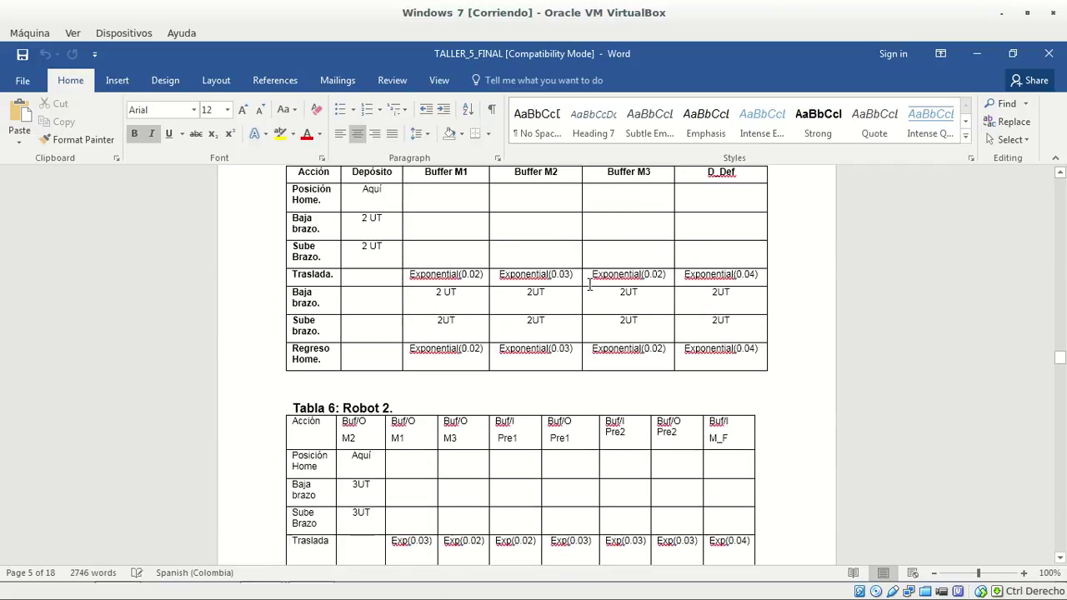
scroll(589, 284, "up", 1)
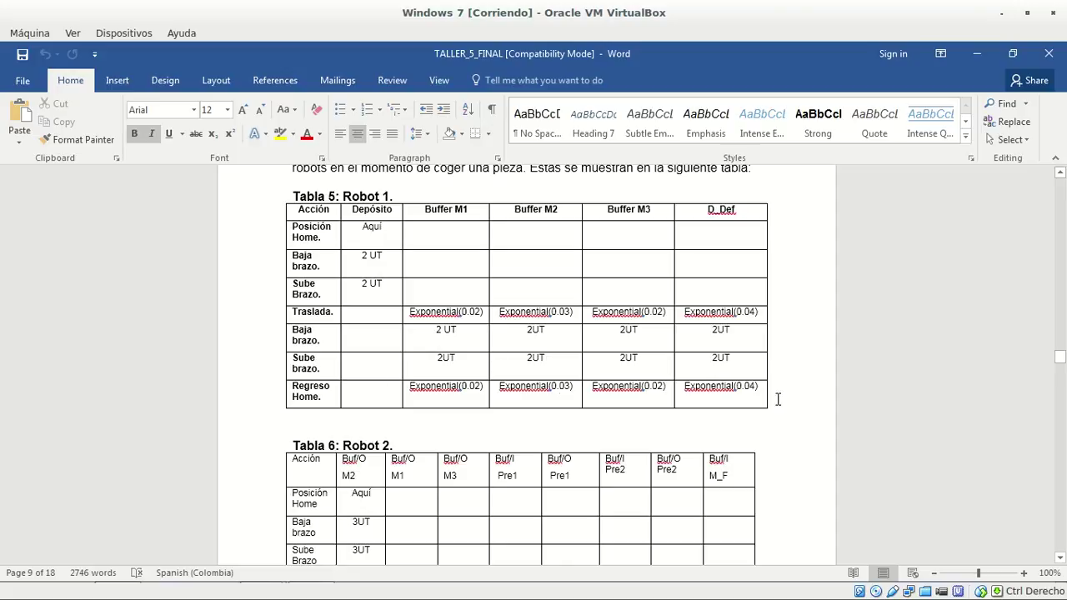
scroll(797, 382, "down", 2)
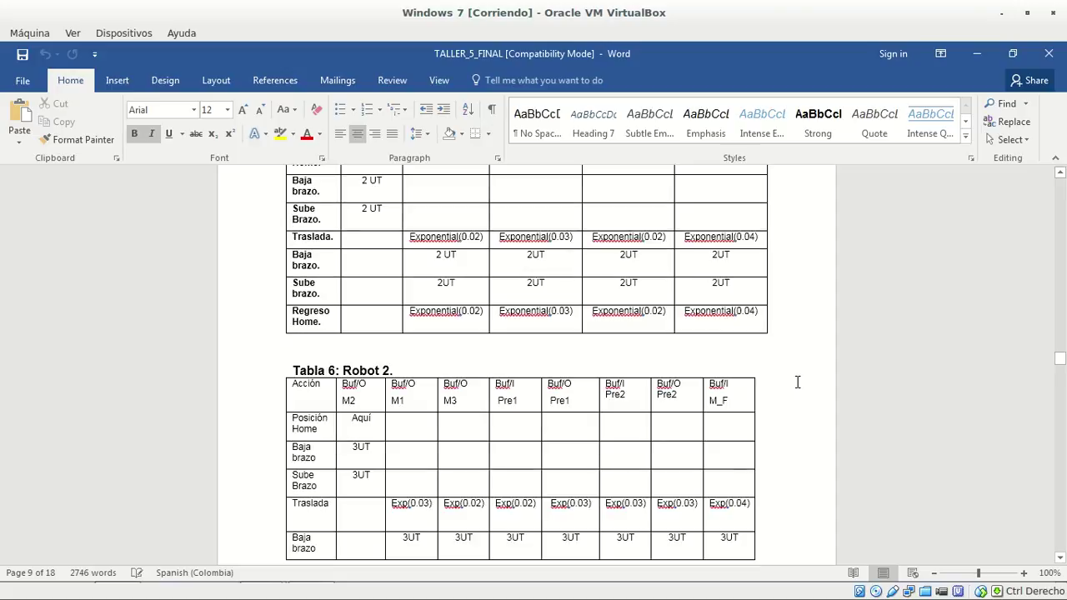
scroll(797, 381, "down", 2)
scroll(797, 381, "down", 5)
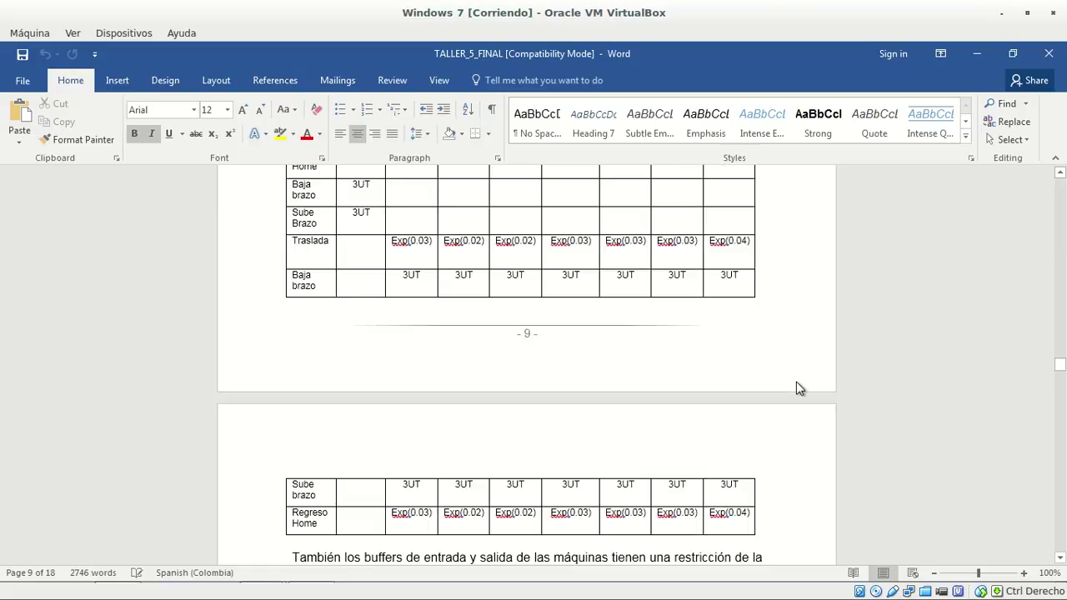
scroll(797, 385, "up", 2)
scroll(797, 382, "up", 1)
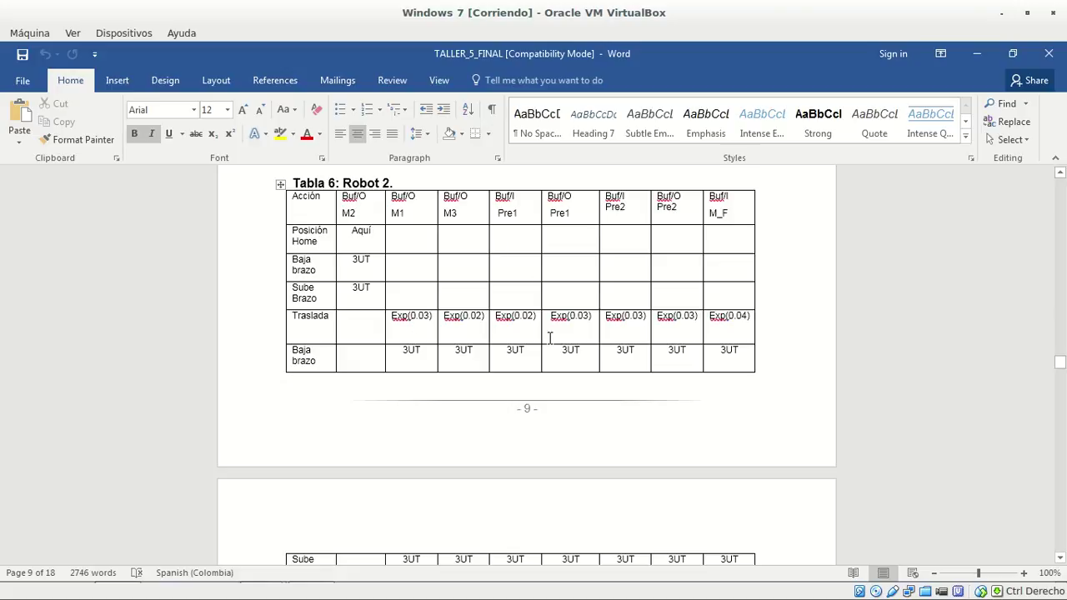
Step: Read the buffer capacity limits, machine operation times and maintenance rules that follow the robot tables
scroll(497, 414, "down", 3)
scroll(497, 413, "down", 3)
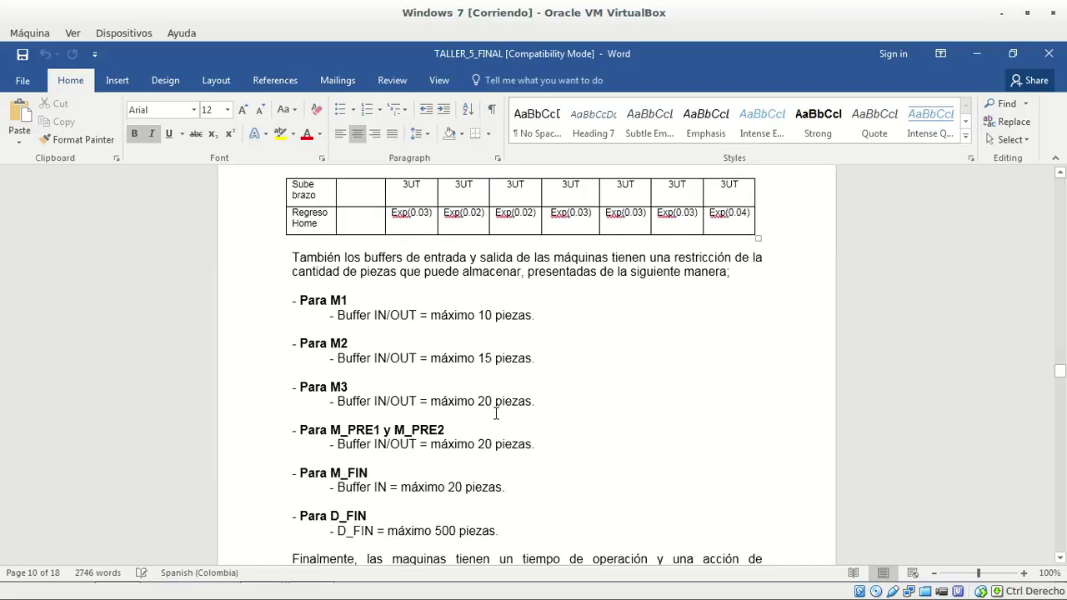
scroll(496, 413, "down", 1)
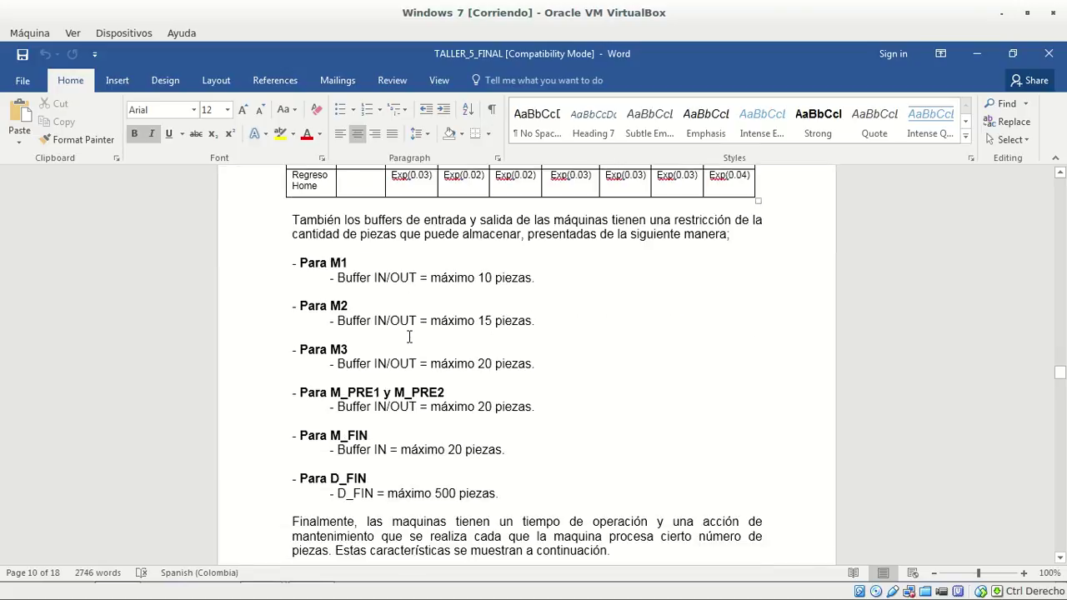
scroll(409, 338, "down", 2)
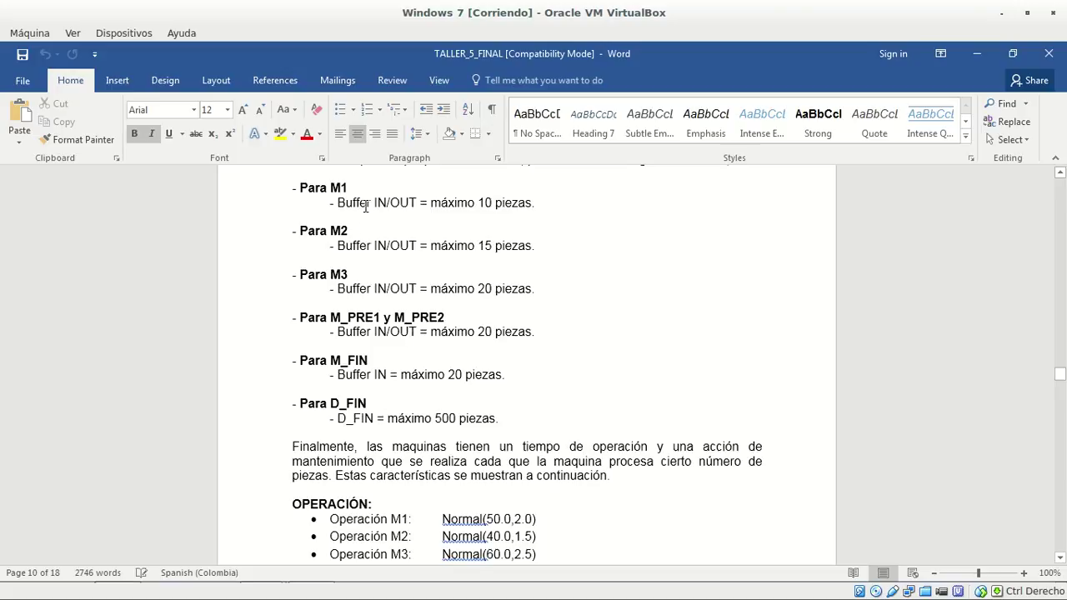
scroll(365, 297, "down", 2)
scroll(365, 323, "down", 2)
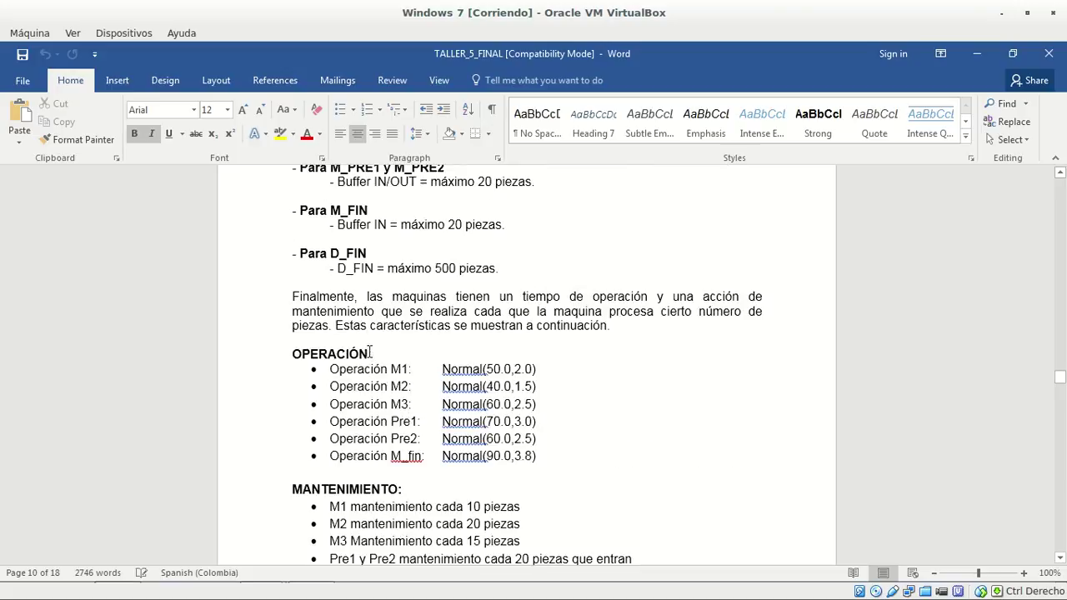
scroll(363, 354, "down", 2)
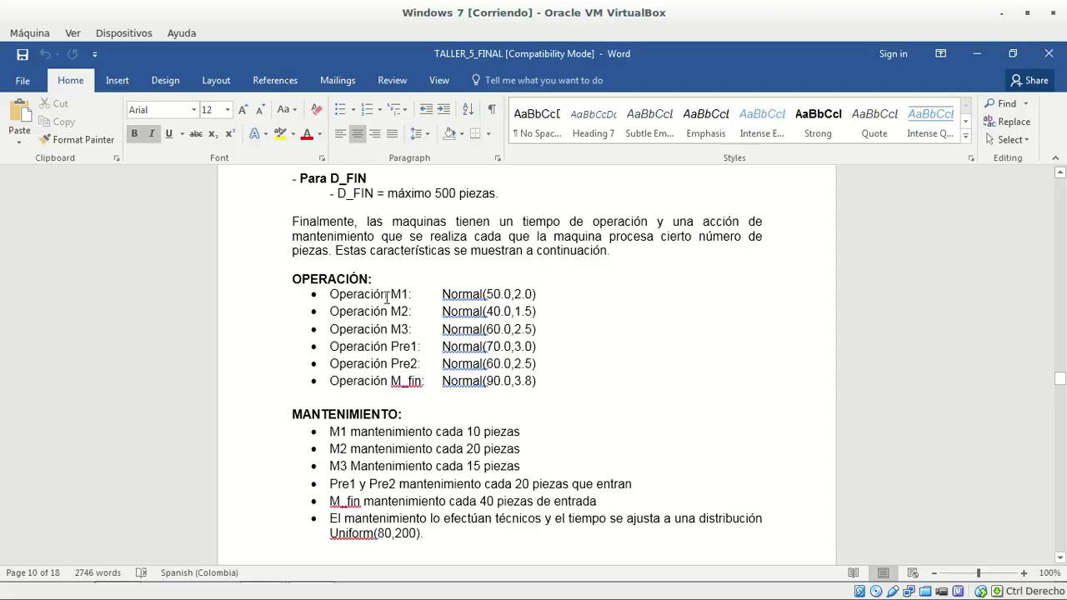
scroll(387, 468, "down", 2)
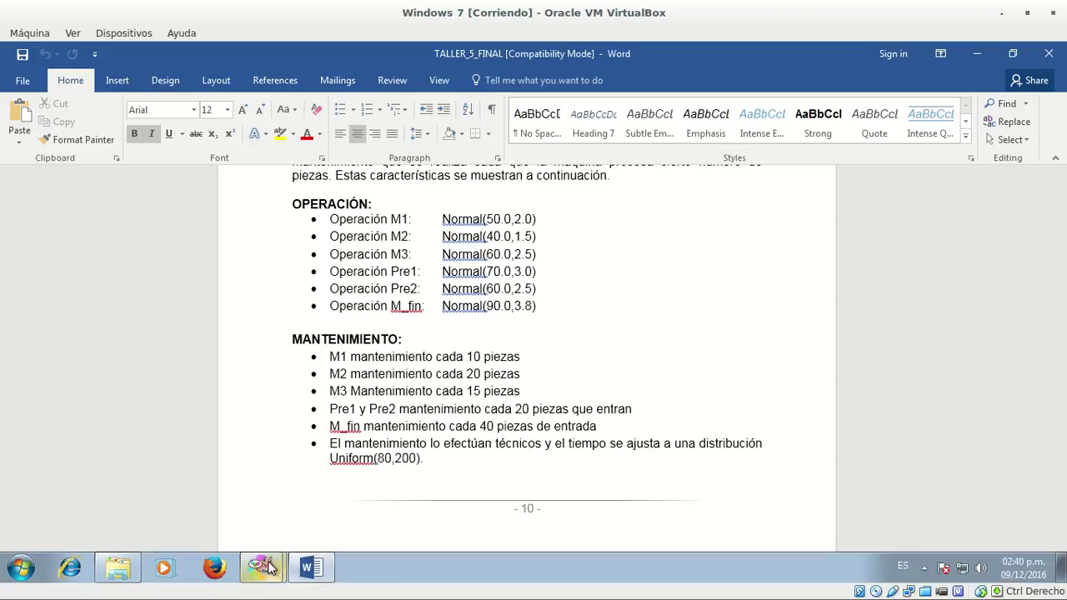
Step: Switch to CPN Tools and widen the index area until the full declaration lines of TFINAL2.cpn are readable
mouse_move(265, 566)
left_click(251, 528)
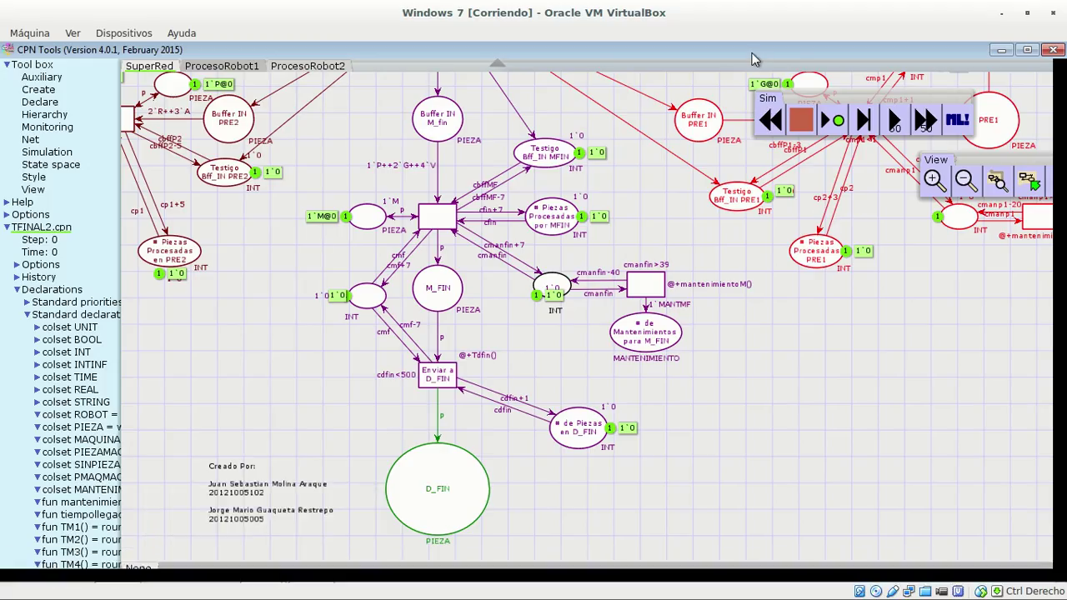
left_click_drag(754, 73, 1046, 74)
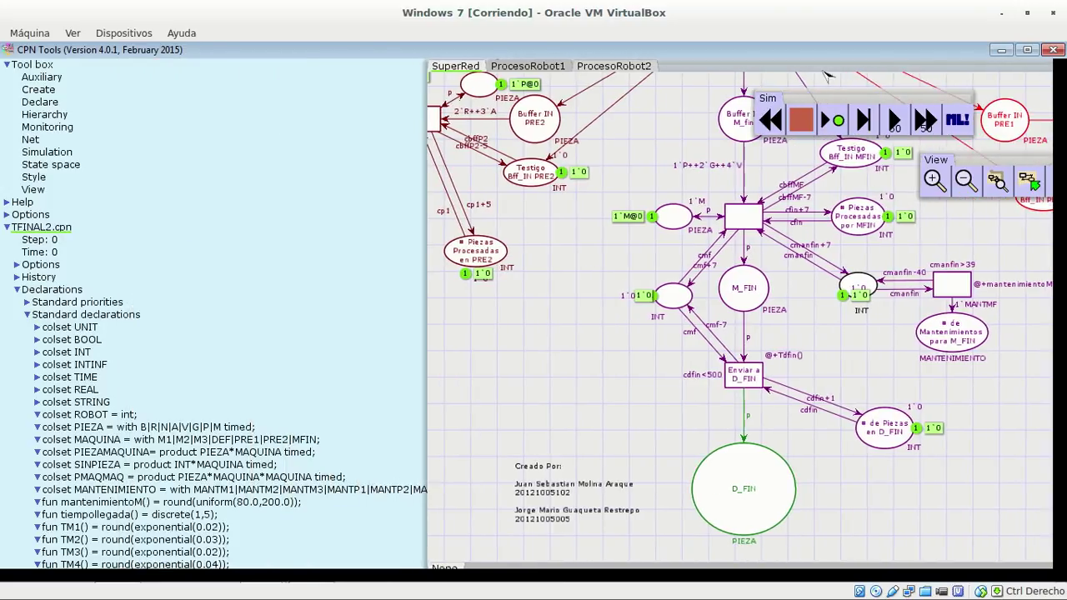
left_click_drag(875, 67, 922, 71)
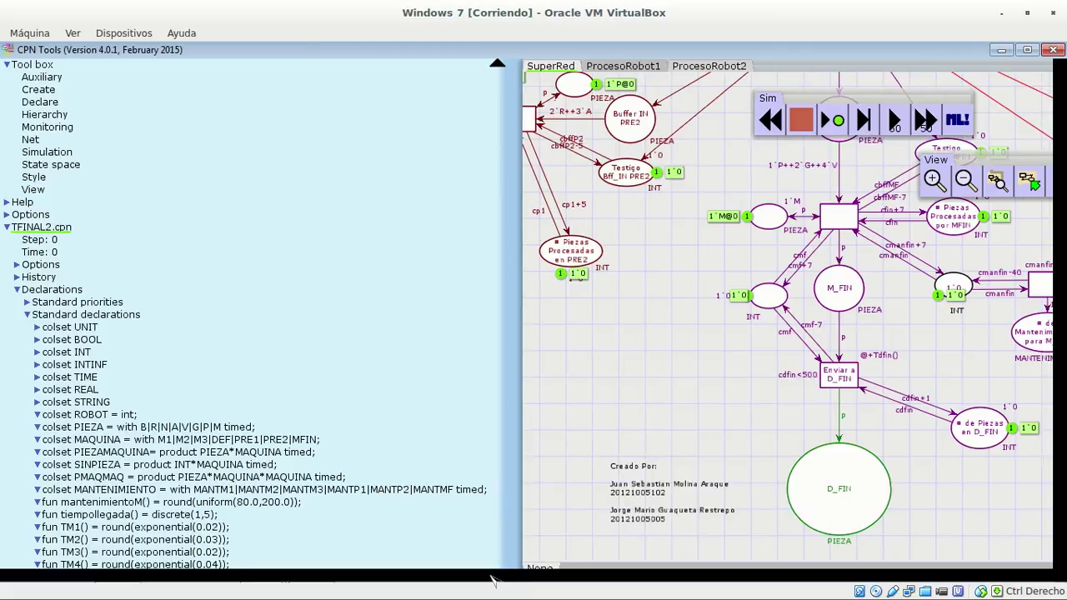
Step: Examine the standard declarations of TFINAL2.cpn, from the color sets through the time functions to the variables
scroll(491, 581, "down", 3)
scroll(492, 580, "down", 3)
scroll(492, 581, "down", 3)
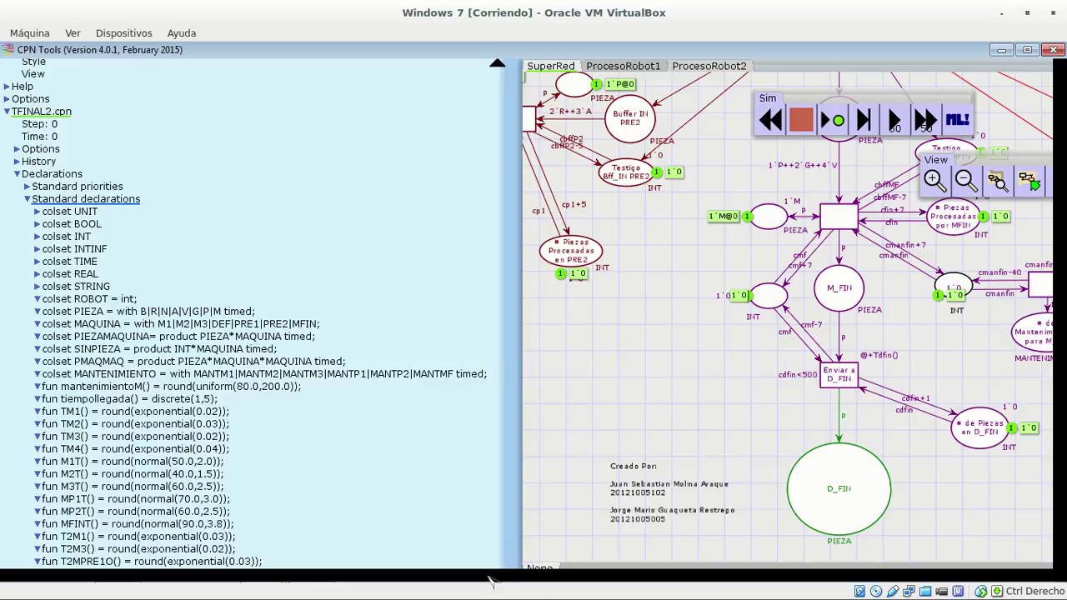
scroll(493, 580, "down", 3)
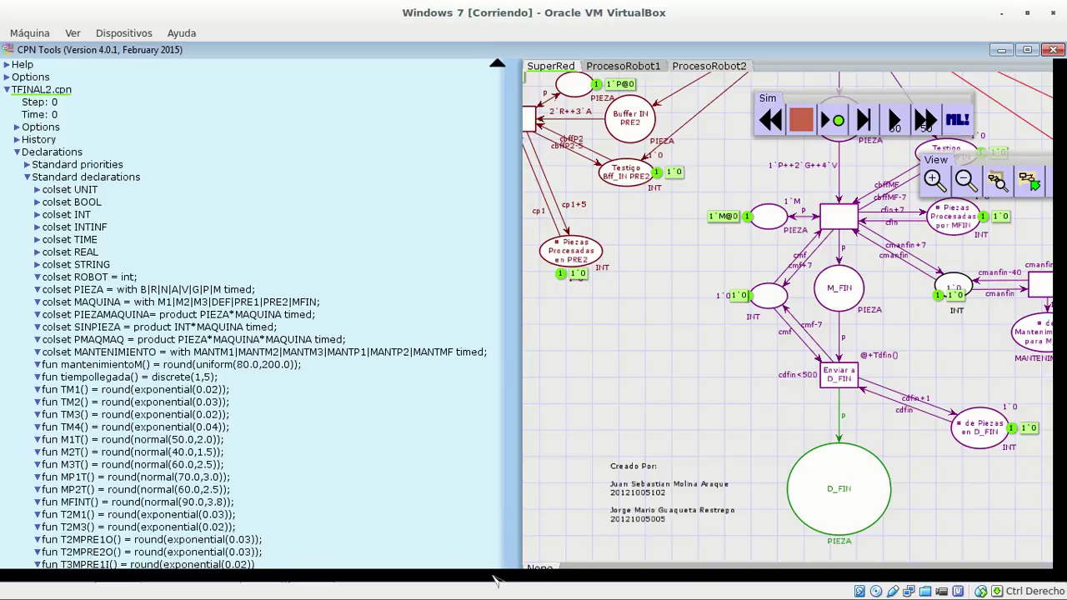
scroll(493, 581, "down", 3)
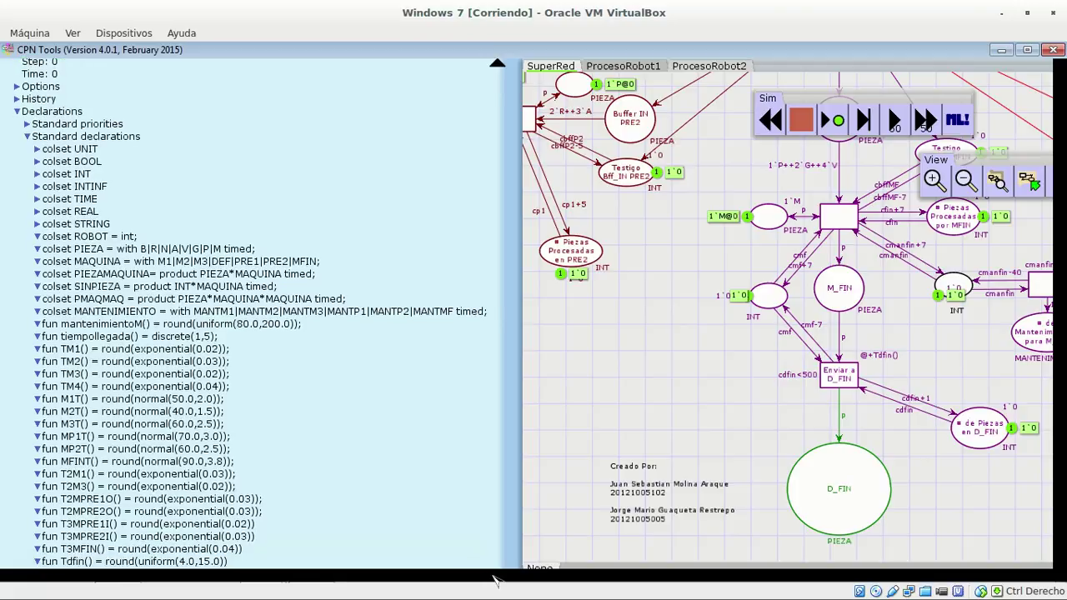
scroll(493, 581, "down", 3)
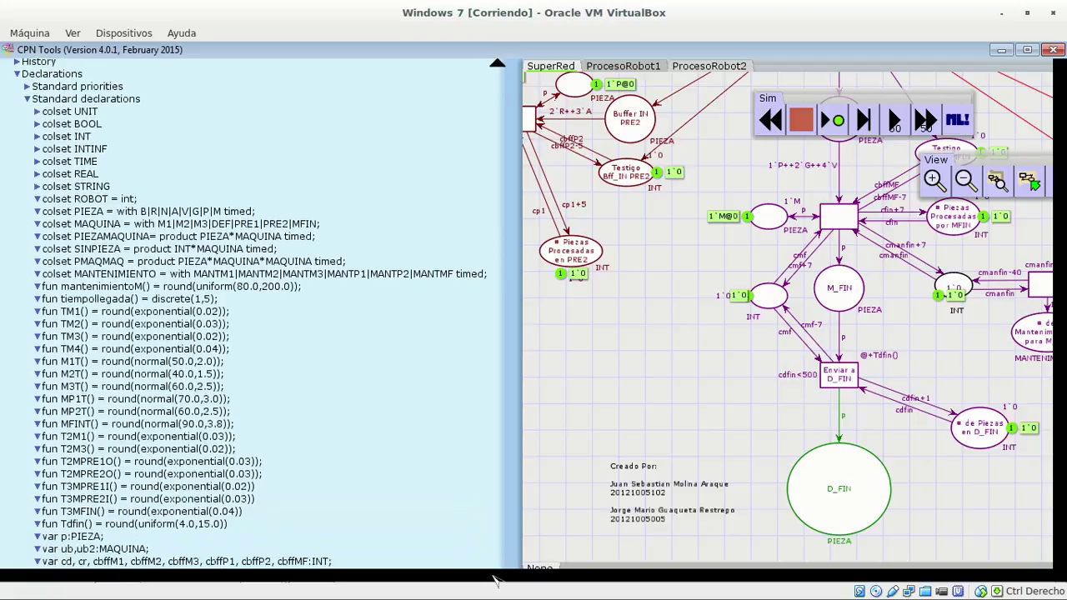
scroll(493, 581, "down", 3)
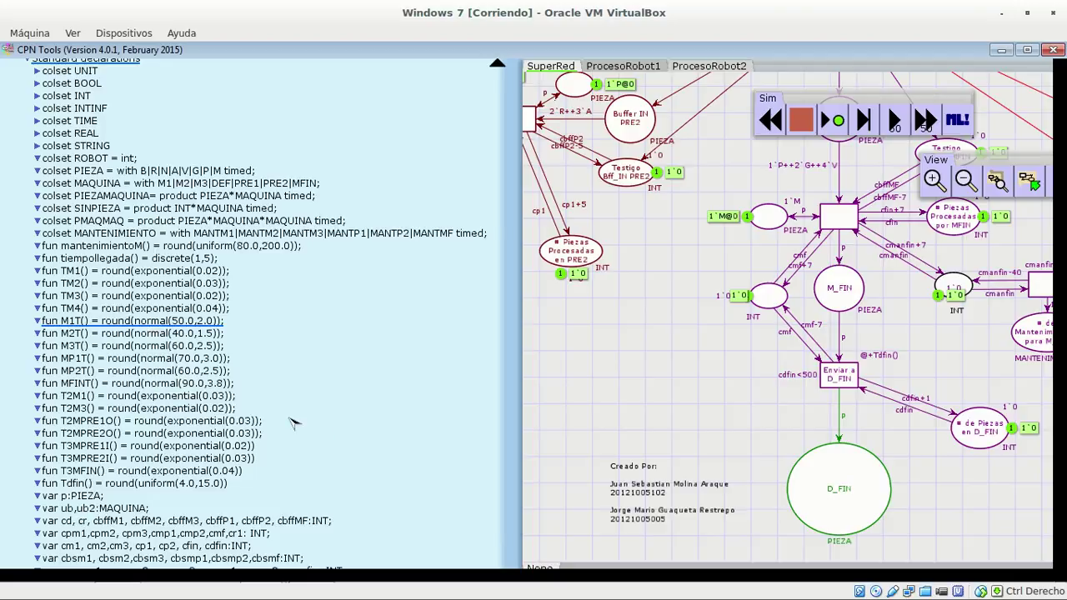
left_click(497, 579)
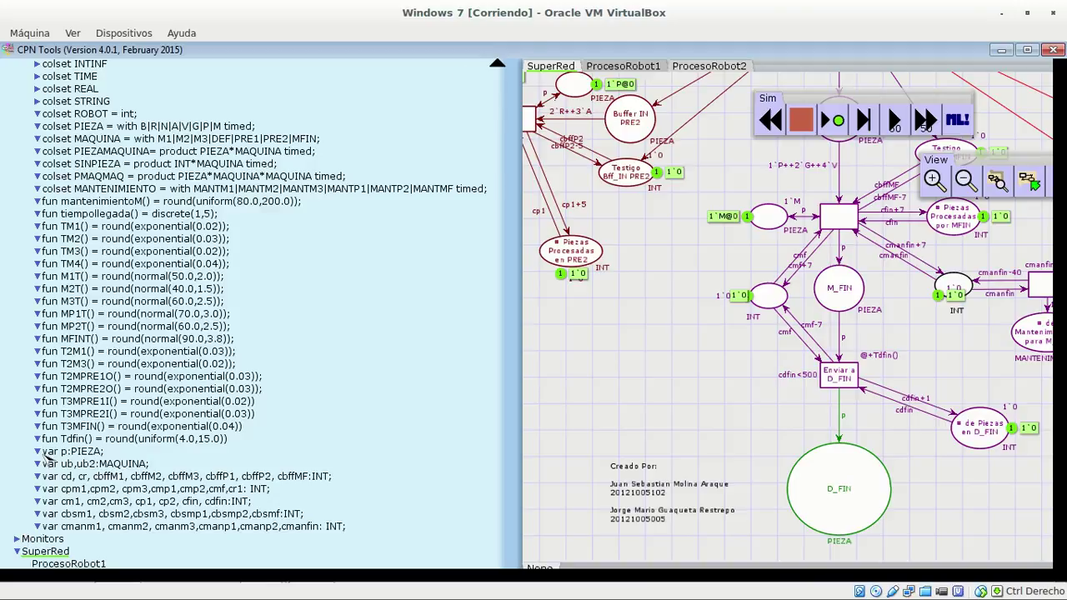
mouse_move(43, 457)
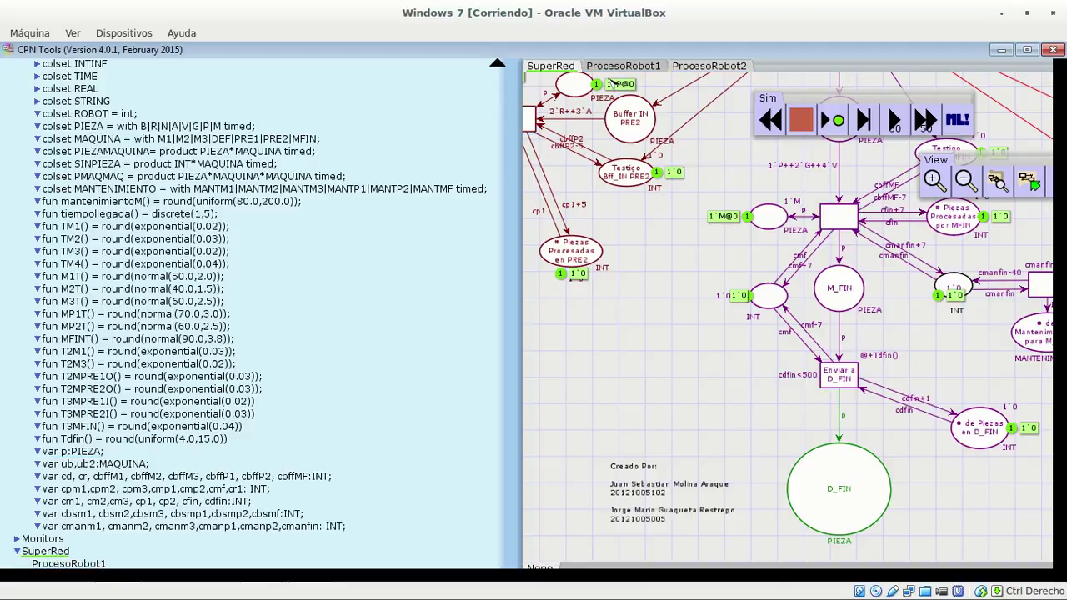
Step: View the ProcesoRobot1 and ProcesoRobot2 subnets, and return to the SuperRed net
left_click(631, 70)
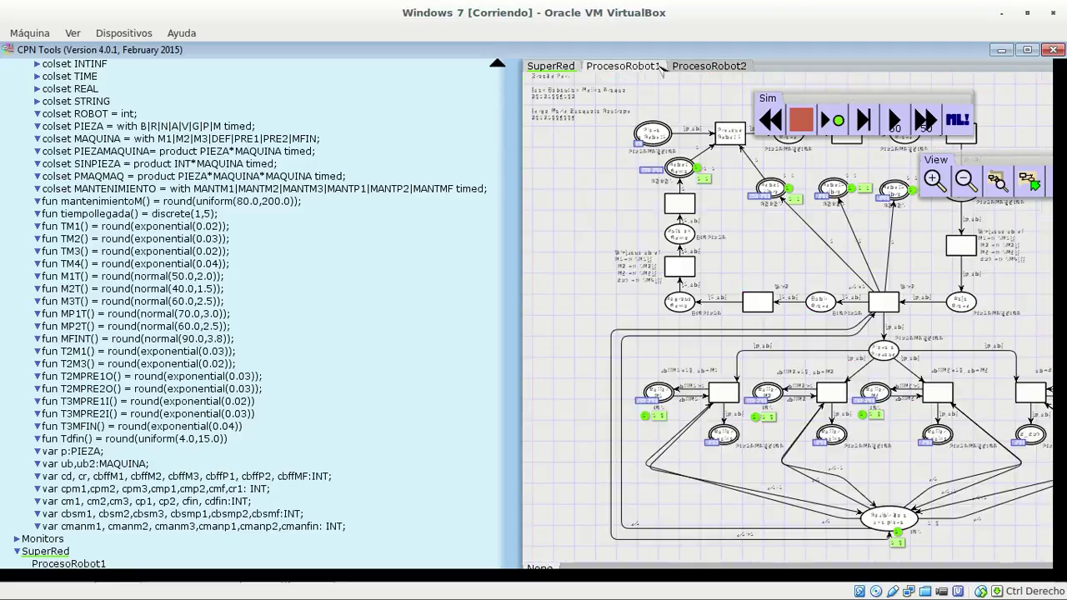
left_click(705, 72)
left_click(548, 70)
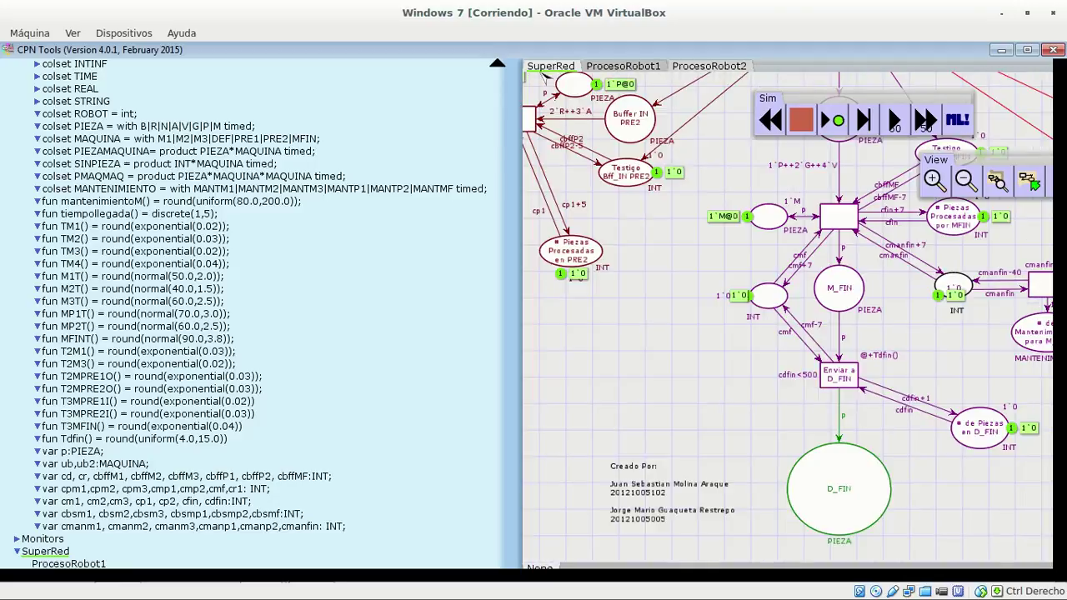
Step: Extend the net workspace back over the index so the SuperRed net fills the window
left_click_drag(927, 70, 416, 70)
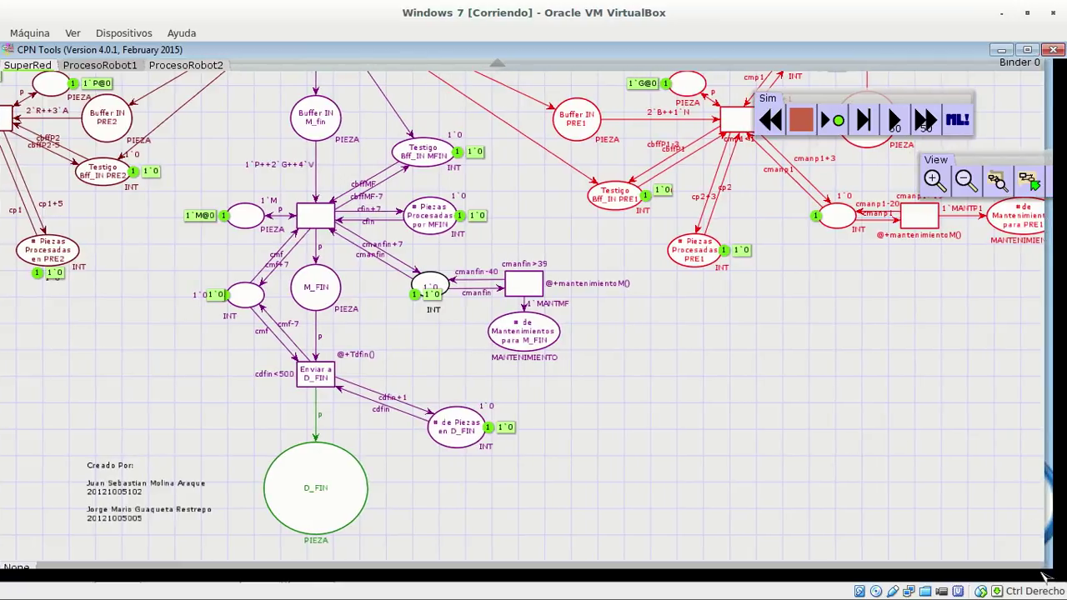
left_click_drag(1047, 578, 1030, 563)
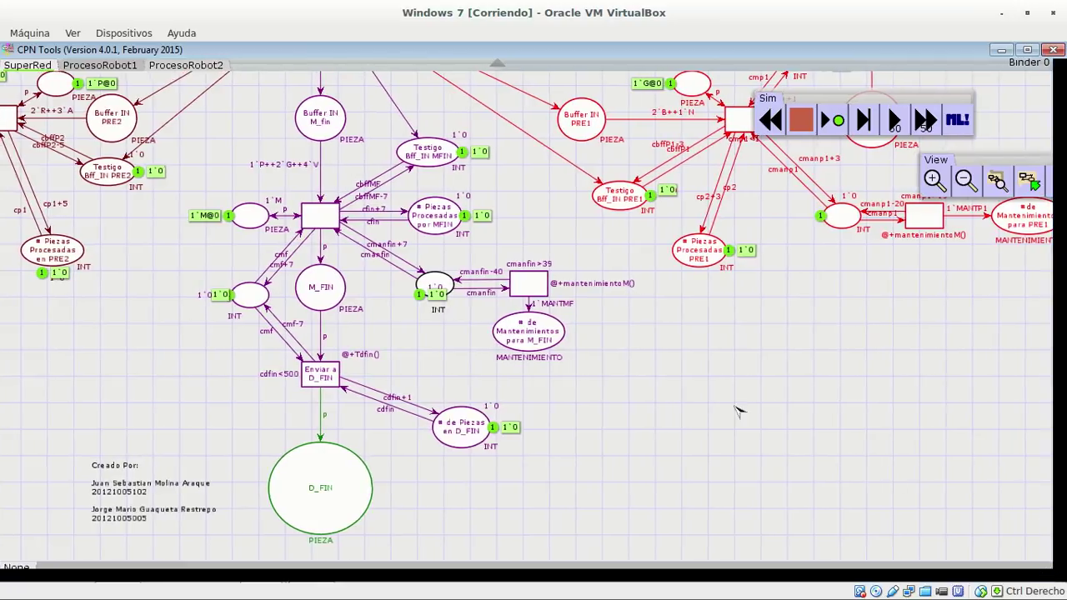
Step: Zoom out of the SuperRed net several levels to get an overview of its machine and robot sections
left_click_drag(817, 441, 930, 533)
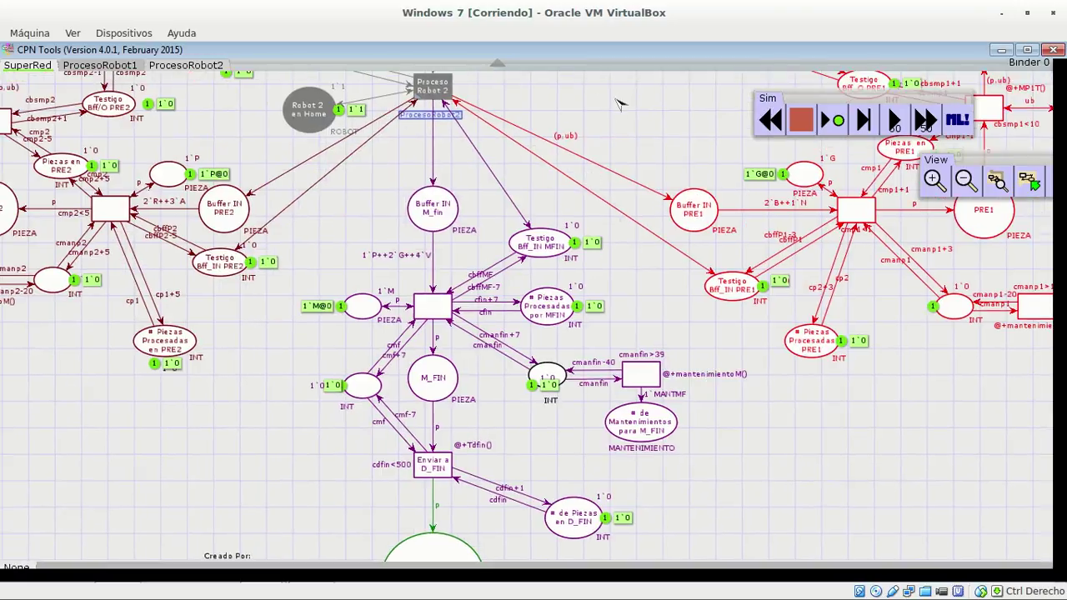
left_click_drag(636, 178, 695, 428)
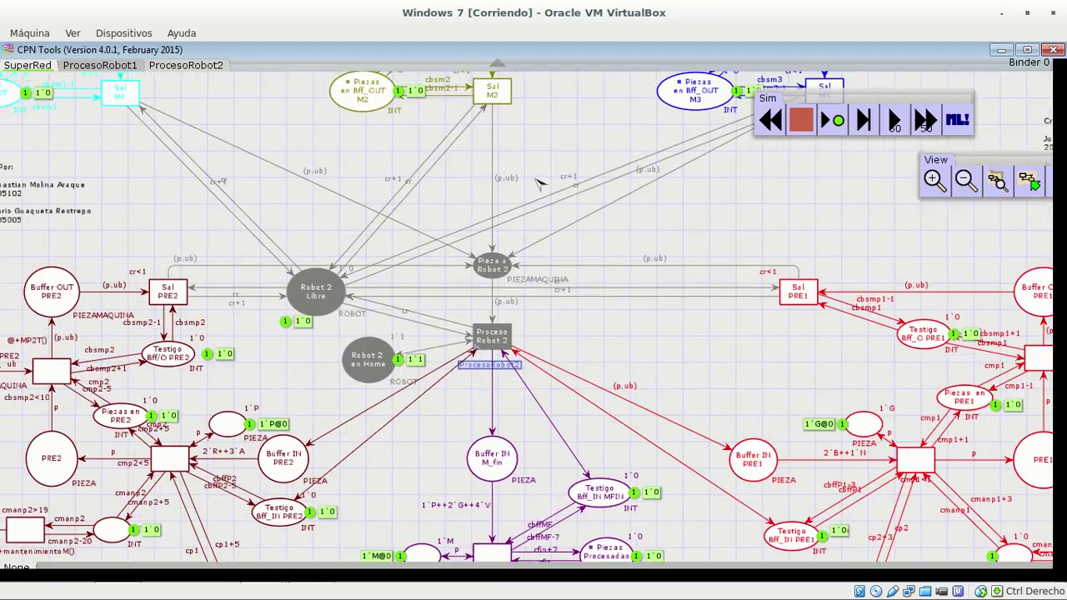
left_click(965, 180)
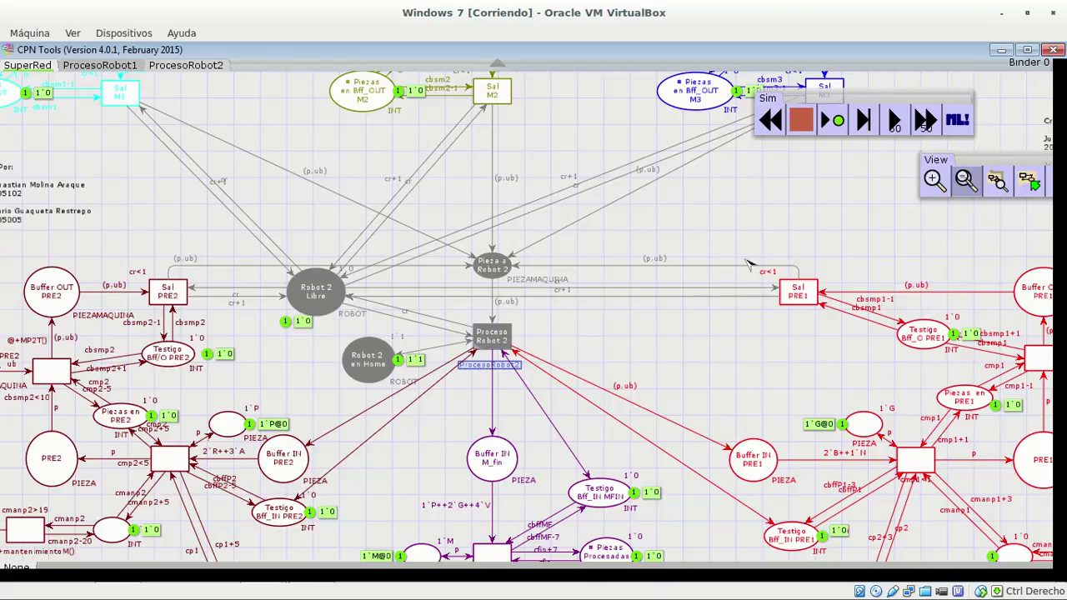
left_click(698, 289)
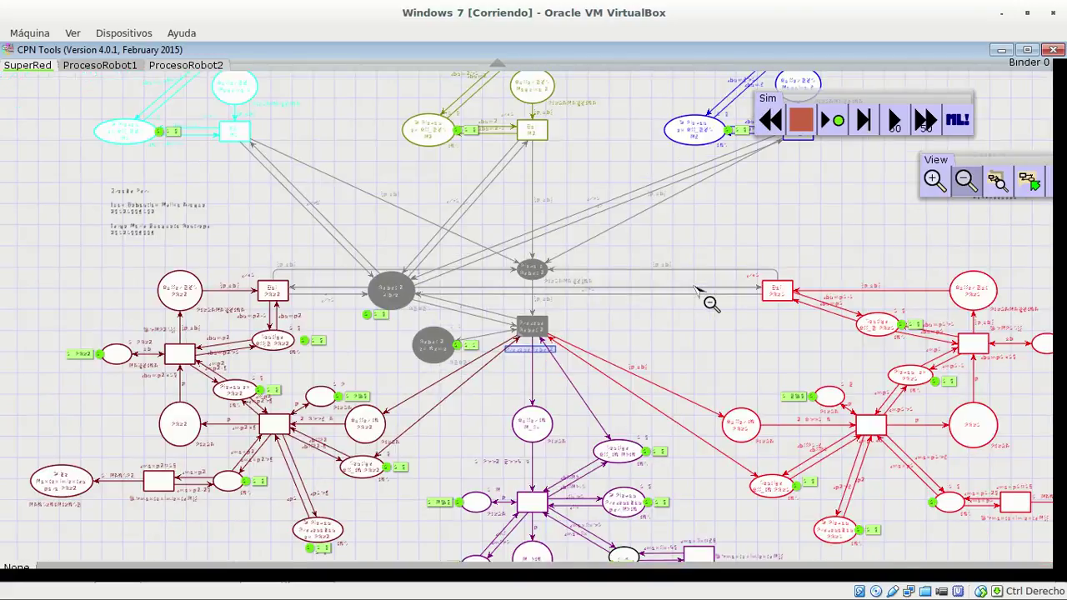
left_click(698, 289)
left_click(698, 289)
left_click(698, 289)
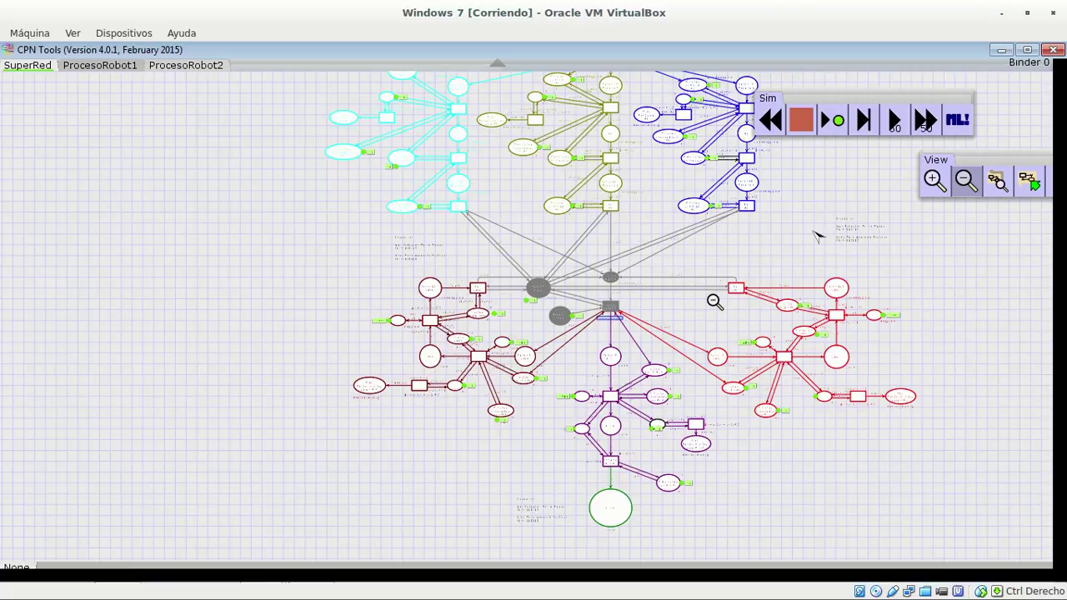
left_click(969, 187)
mouse_move(854, 229)
left_mouse_down()
mouse_move(855, 316)
mouse_move(853, 244)
left_mouse_up()
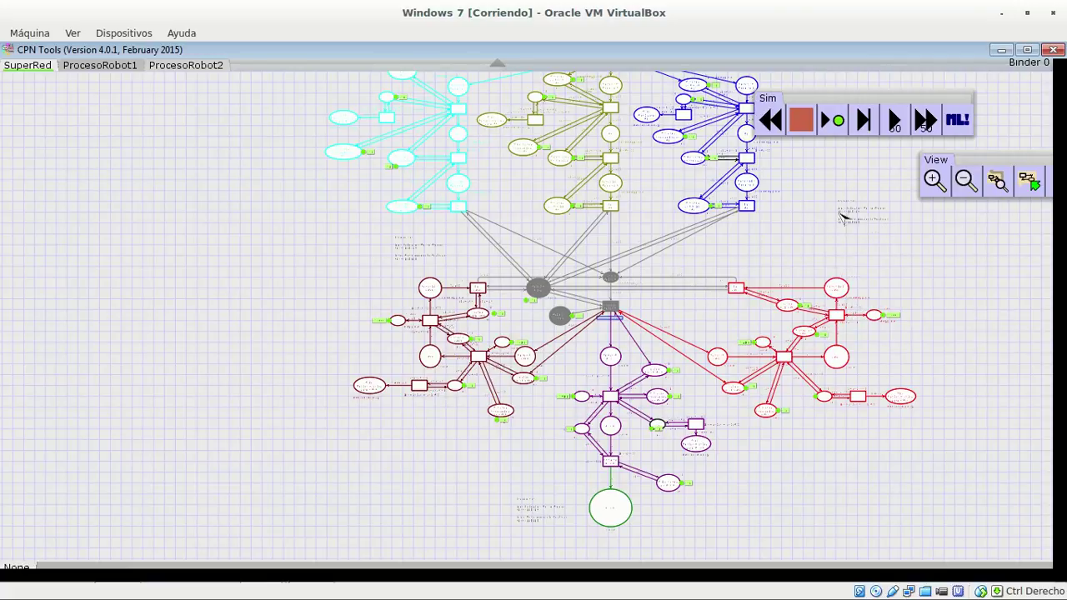
Step: Examine the SuperRed layout from the piece arrival section through the three machine branches to the final deposit
scroll(804, 316, "up", 3)
scroll(805, 334, "up", 3)
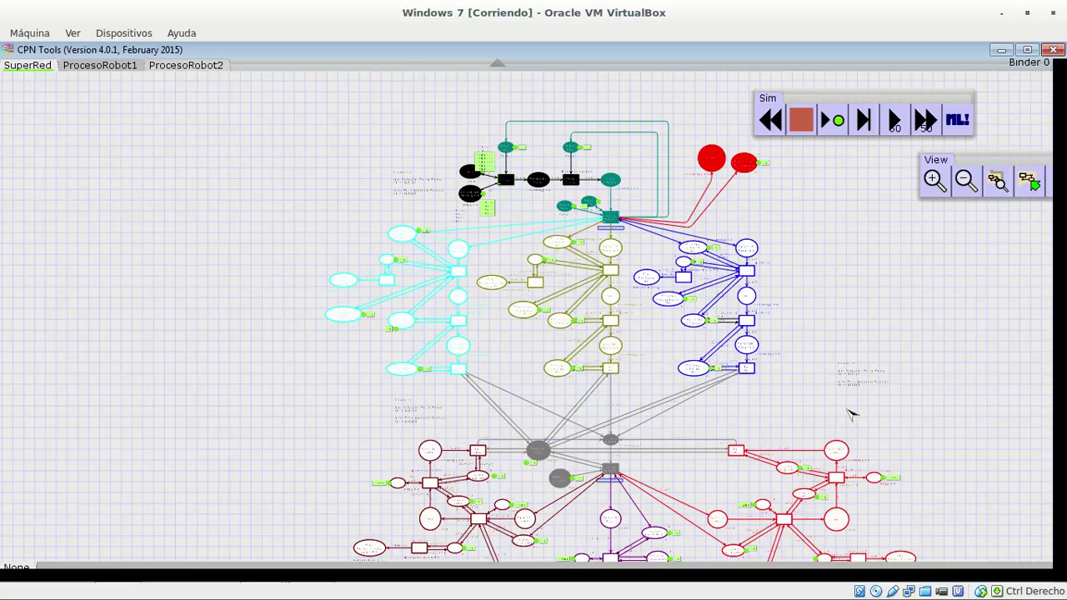
scroll(852, 330, "down", 5)
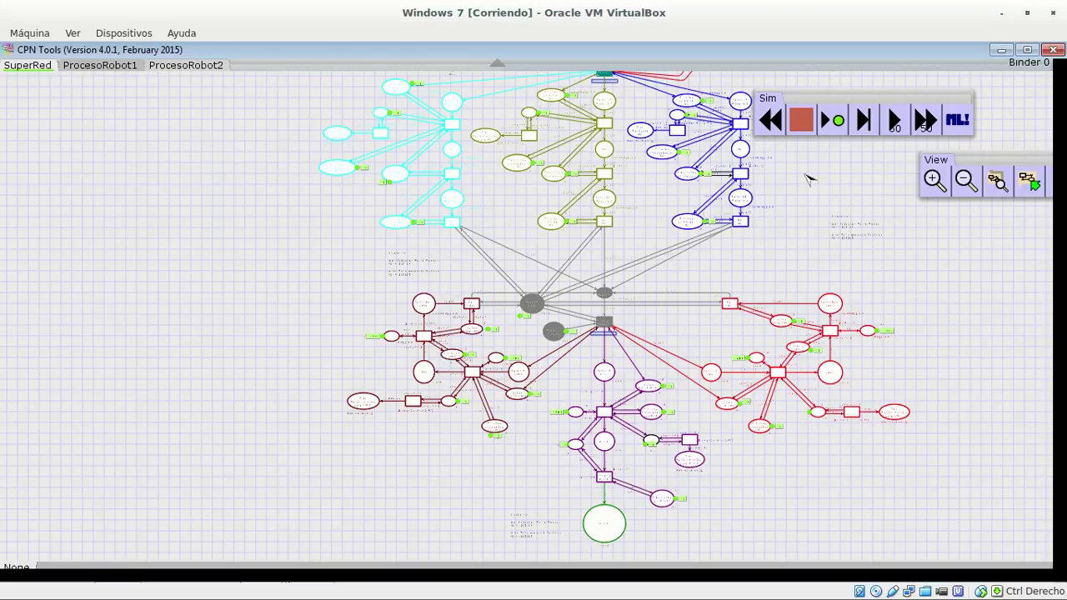
Step: Zoom in on the piece arrival section of the SuperRed net until its place and transition labels are readable
left_click_drag(804, 267, 802, 384)
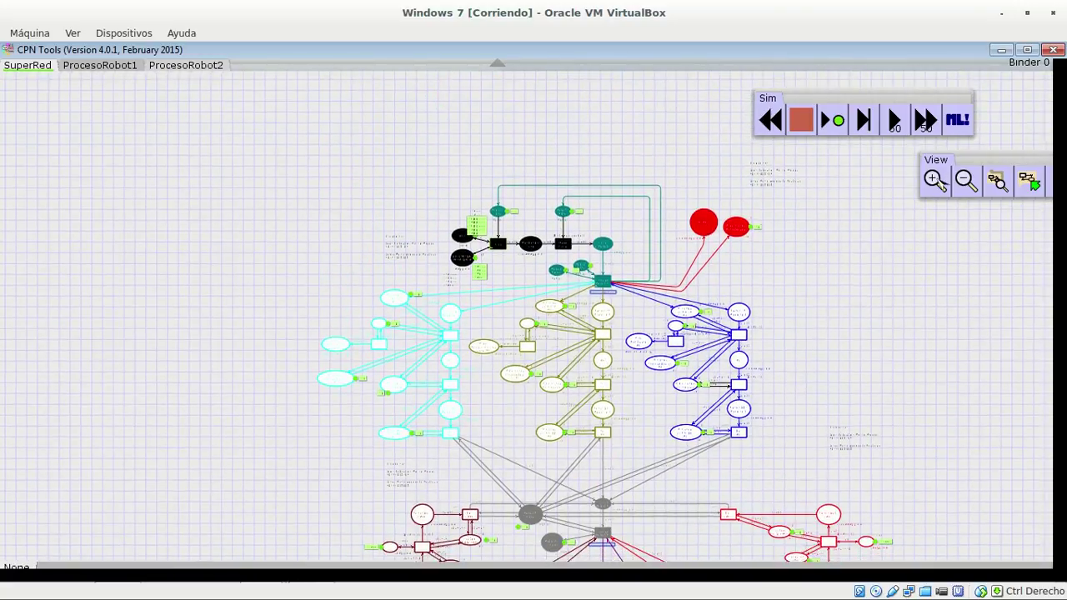
left_click(934, 180)
left_click(523, 245)
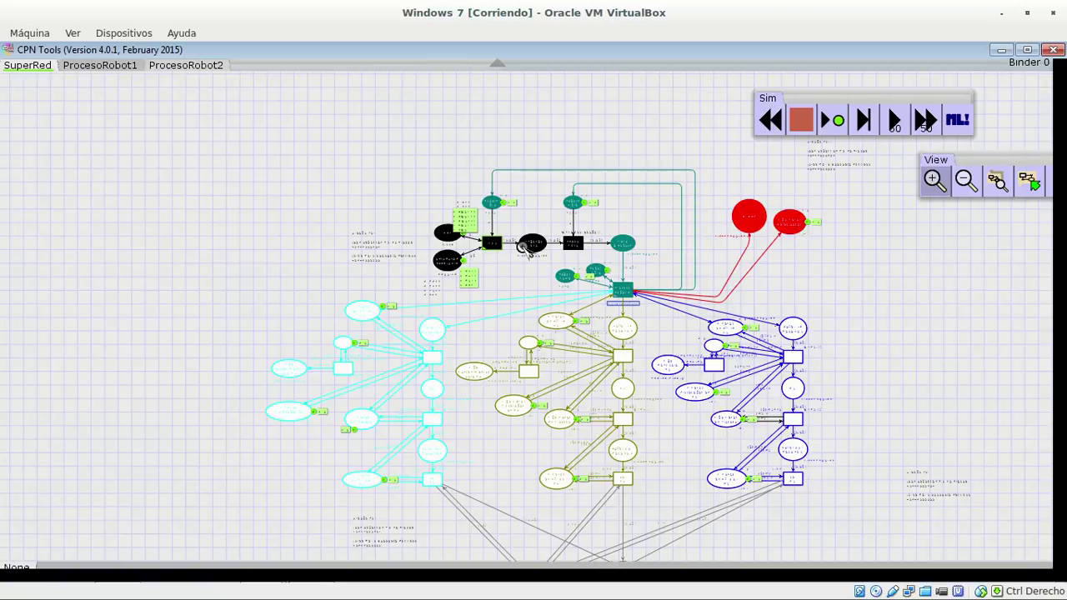
left_click(523, 246)
left_click(523, 245)
left_click(523, 245)
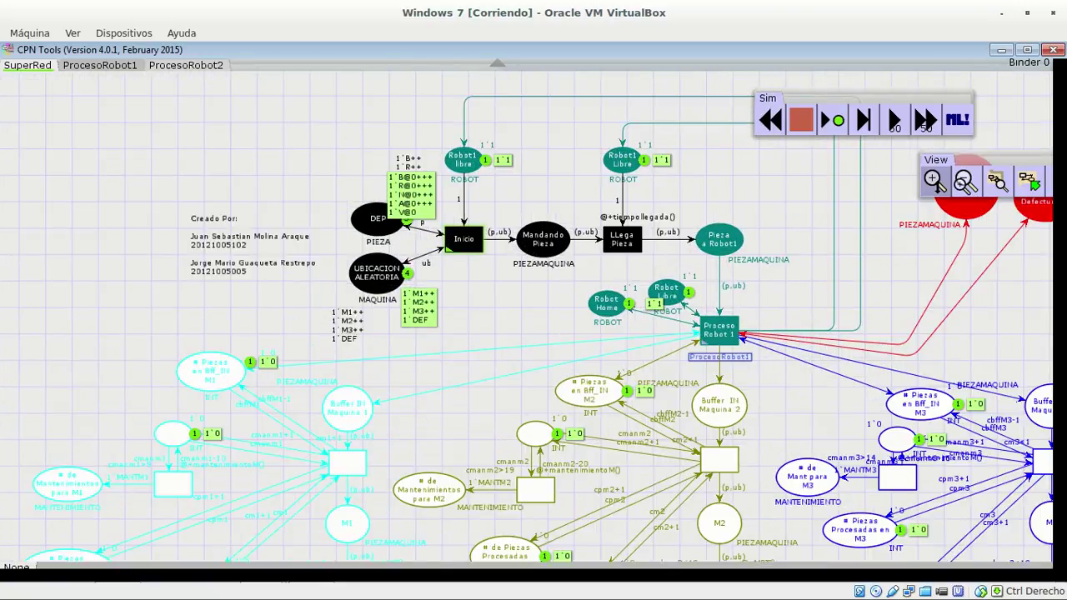
Step: Move the View palette clear of the red defective-piece places, and shift the DEP place's current marking beside its initial marking
left_click_drag(934, 179, 178, 107)
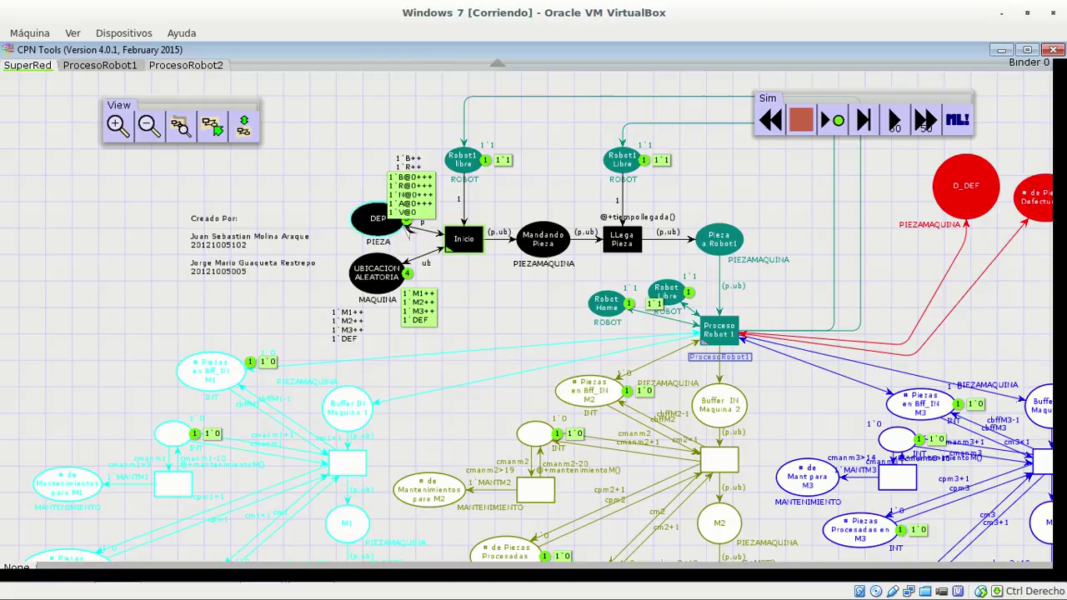
left_click_drag(416, 196, 365, 172)
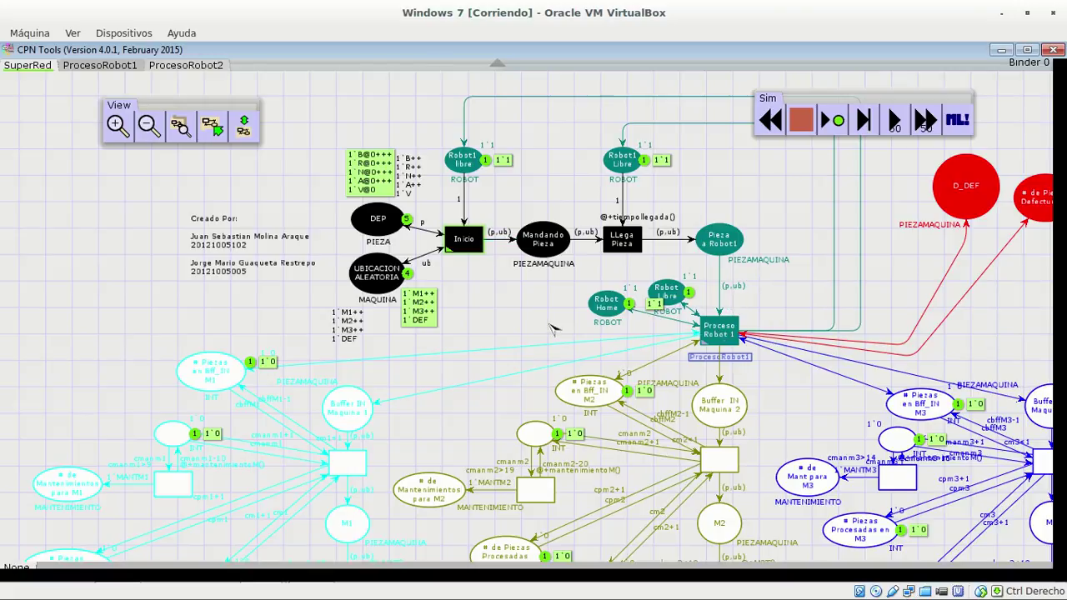
Step: Locate the Proceso Robot 1 transition in SuperRed, open its ProcesoRobot1 subnet and enlarge the upper robot cycle
left_click_drag(507, 286, 488, 234)
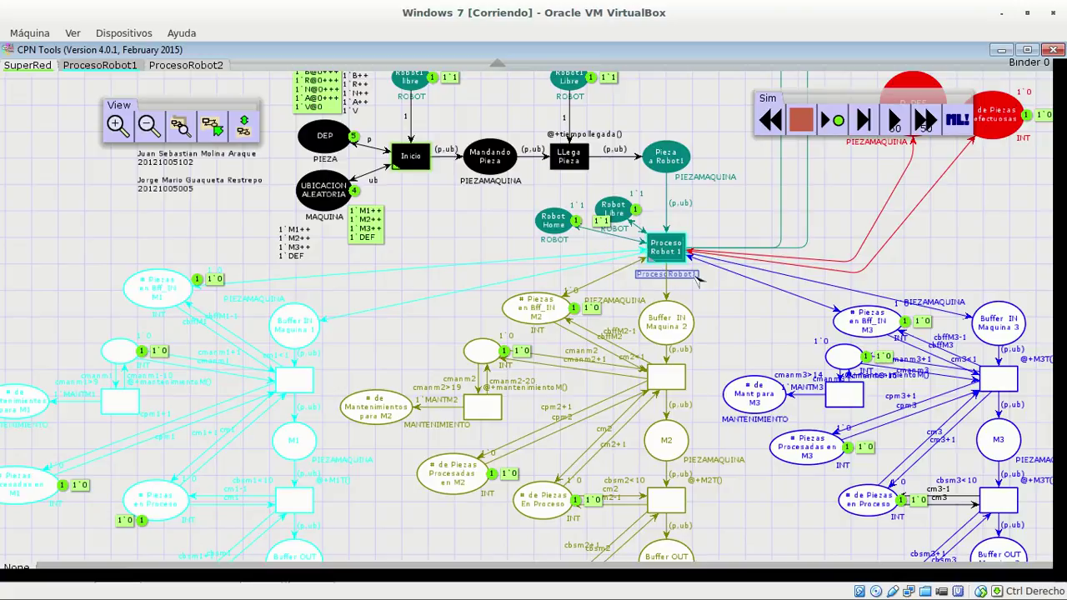
left_click(98, 71)
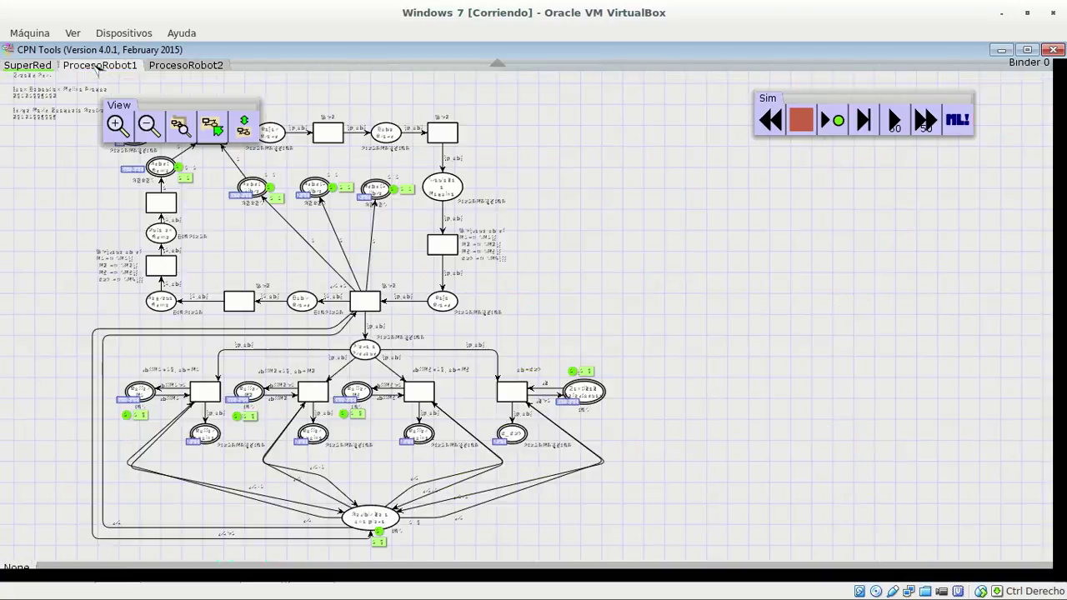
left_click_drag(720, 232, 798, 231)
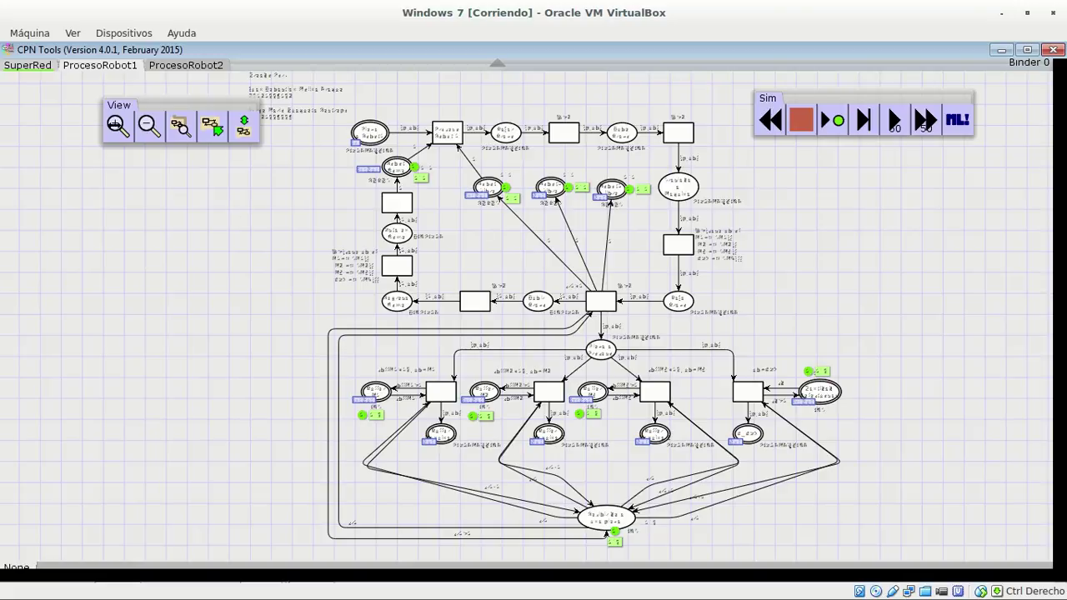
left_click(117, 125)
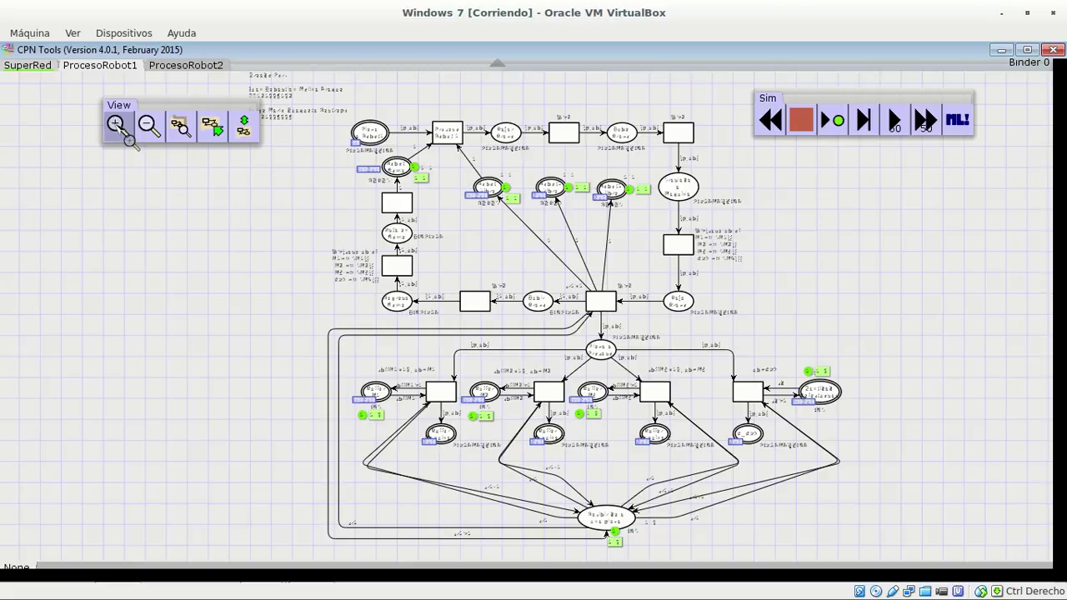
left_click(421, 178)
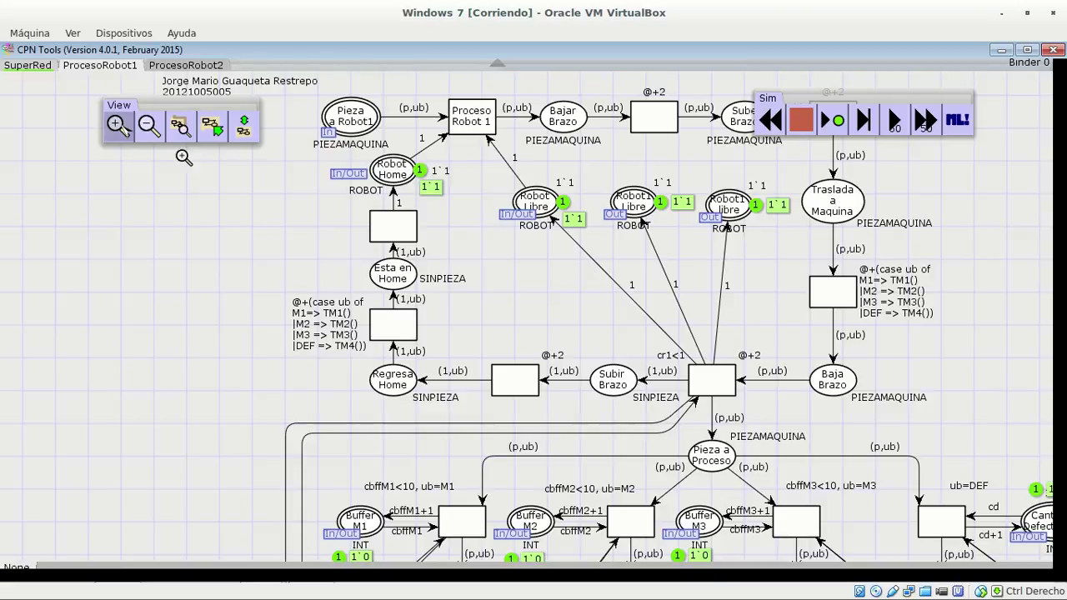
left_click(121, 133)
left_click_drag(212, 218, 219, 333)
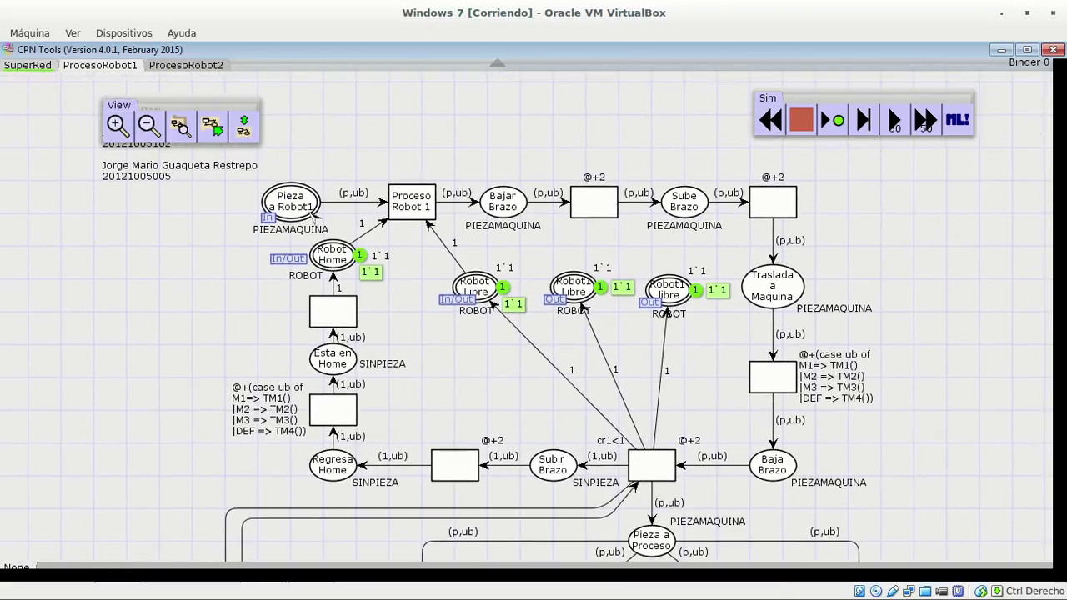
Step: Compare ProcesoRobot1 with its SuperRed connections, and examine the subnet's path from Pieza a Robot1 to Baja Brazo
left_click(27, 65)
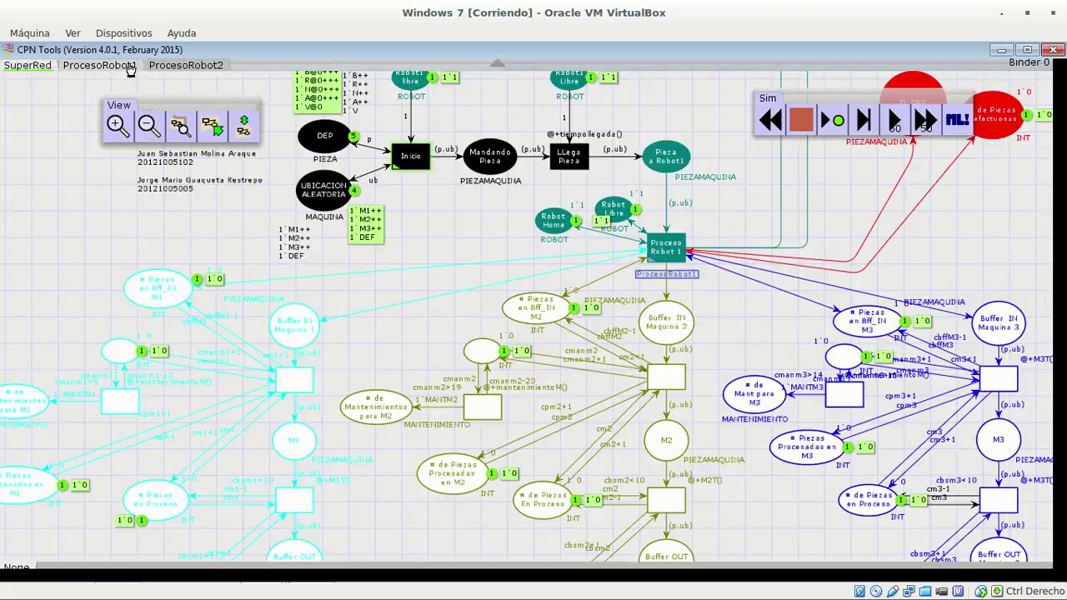
left_click(100, 65)
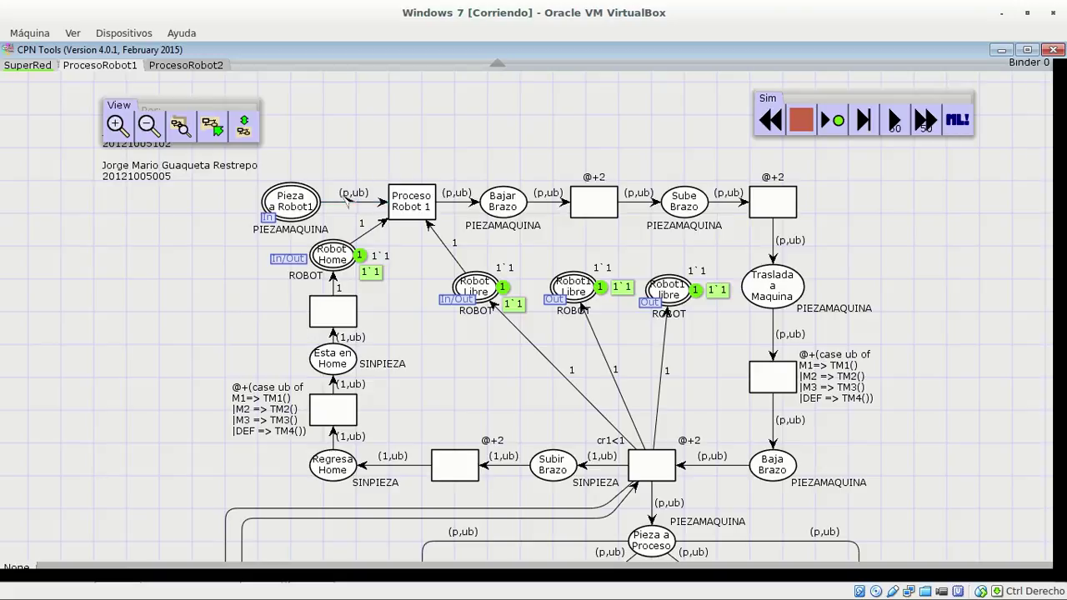
left_click_drag(503, 126, 402, 127)
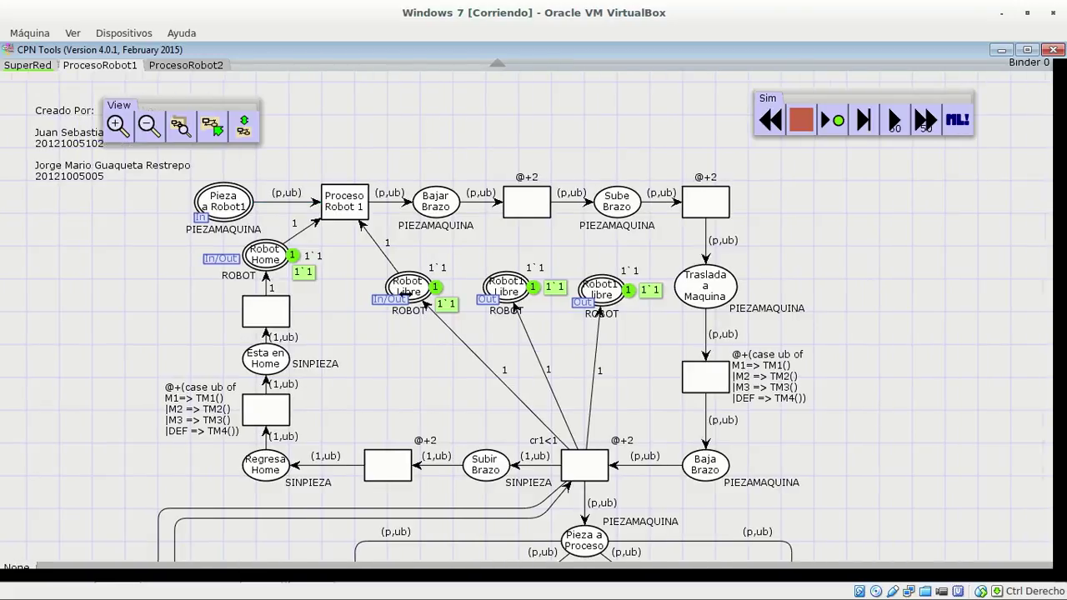
left_click(398, 268)
left_click_drag(909, 348, 803, 308)
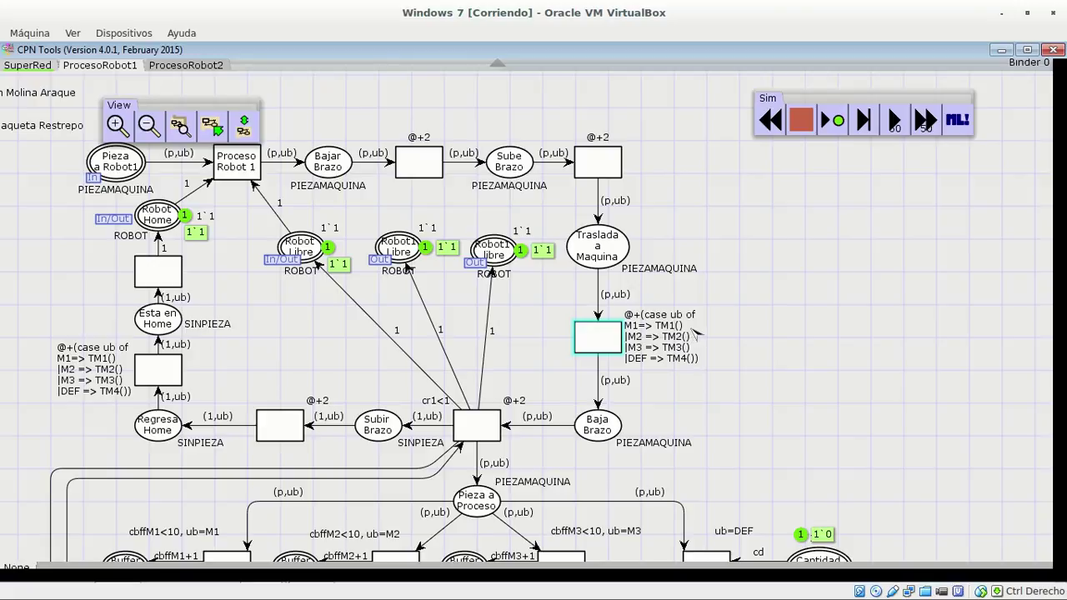
Step: Reveal the index declarations beside ProcesoRobot1 to check the time functions, and cover them again with the net workspace
scroll(843, 350, "left", 2)
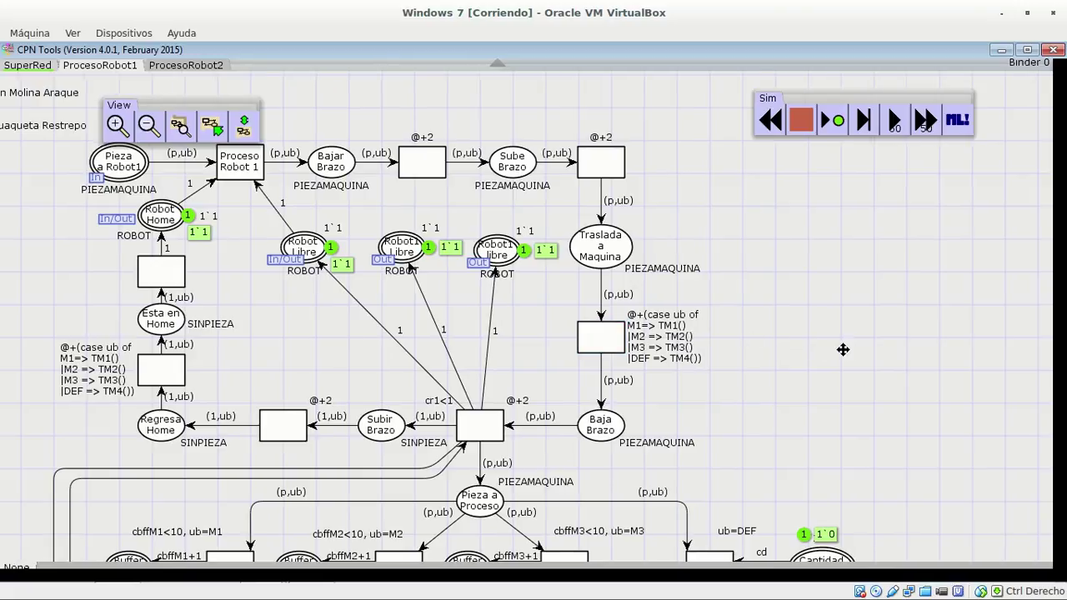
left_click_drag(593, 66, 799, 68)
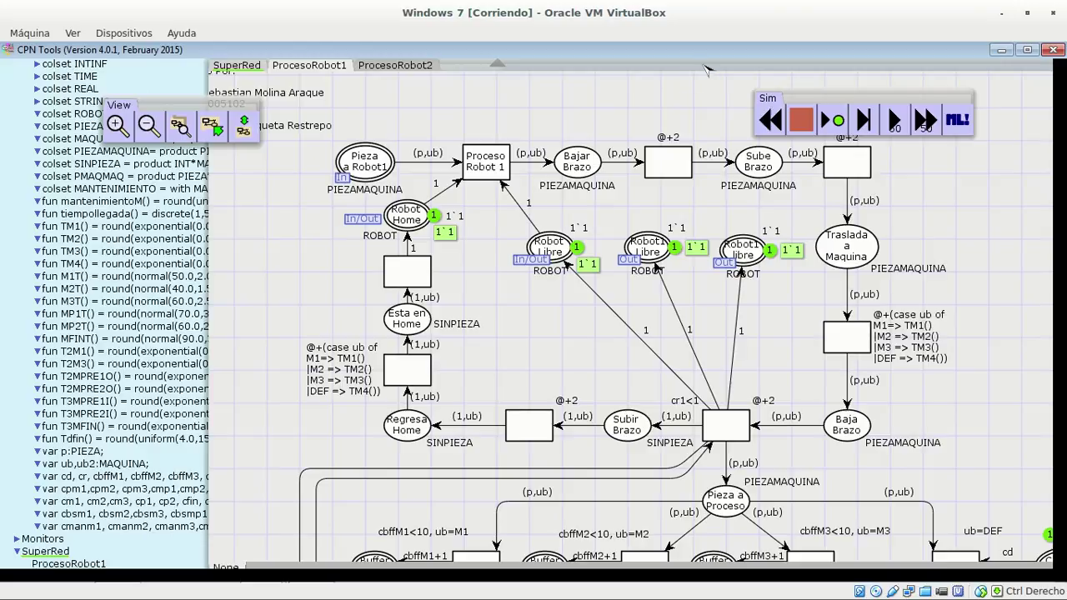
left_click_drag(638, 67, 498, 70)
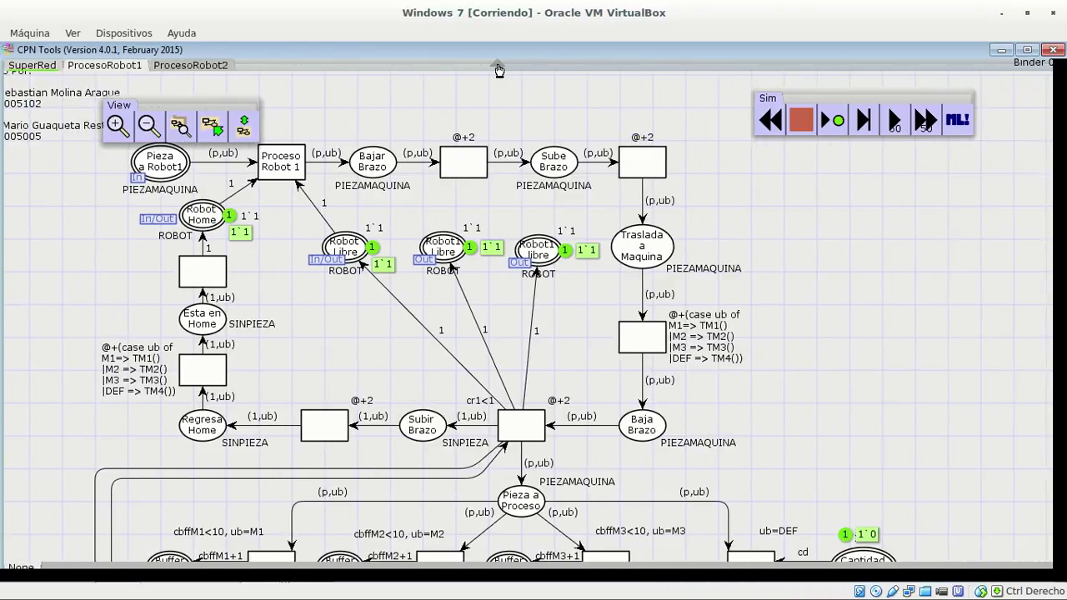
left_click_drag(851, 364, 923, 284)
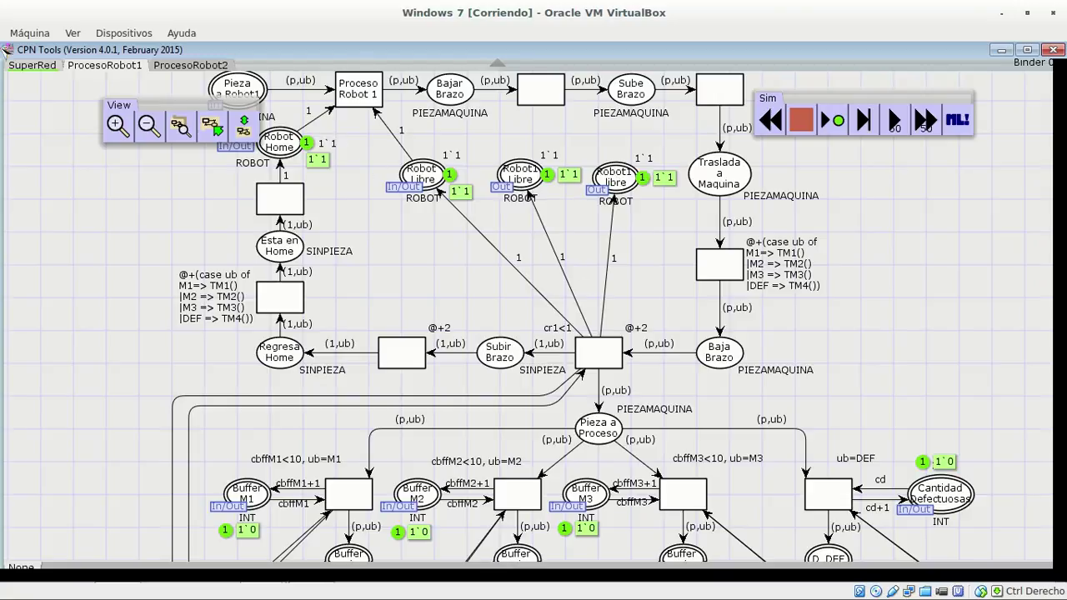
Step: View the Robot1 Libre places in the SuperRed net, and return to the ProcesoRobot1 subnet
left_click(32, 66)
left_click_drag(424, 253, 425, 308)
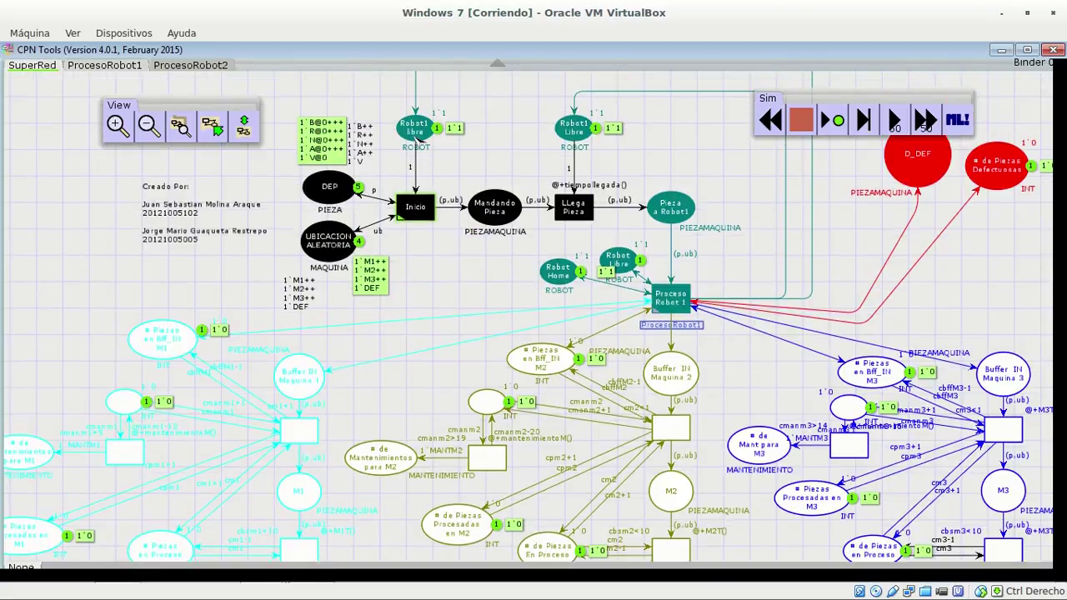
left_click(191, 67)
left_click(124, 69)
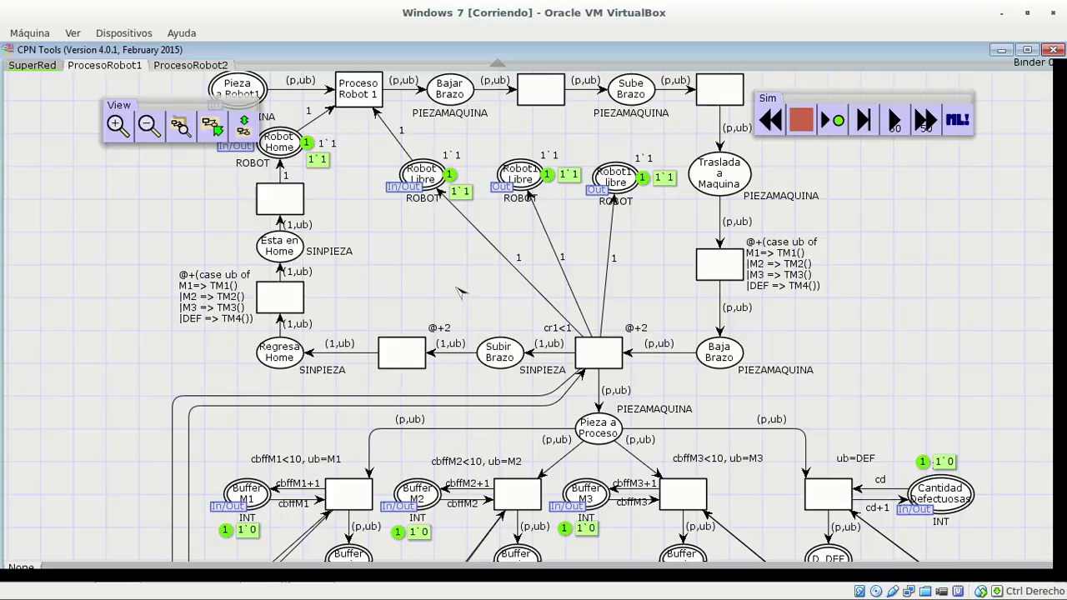
Step: Examine ProcesoRobot1's return-to-home branch and its distribution of pieces to the three machine buffers and D_DEF
scroll(454, 271, "down", 1)
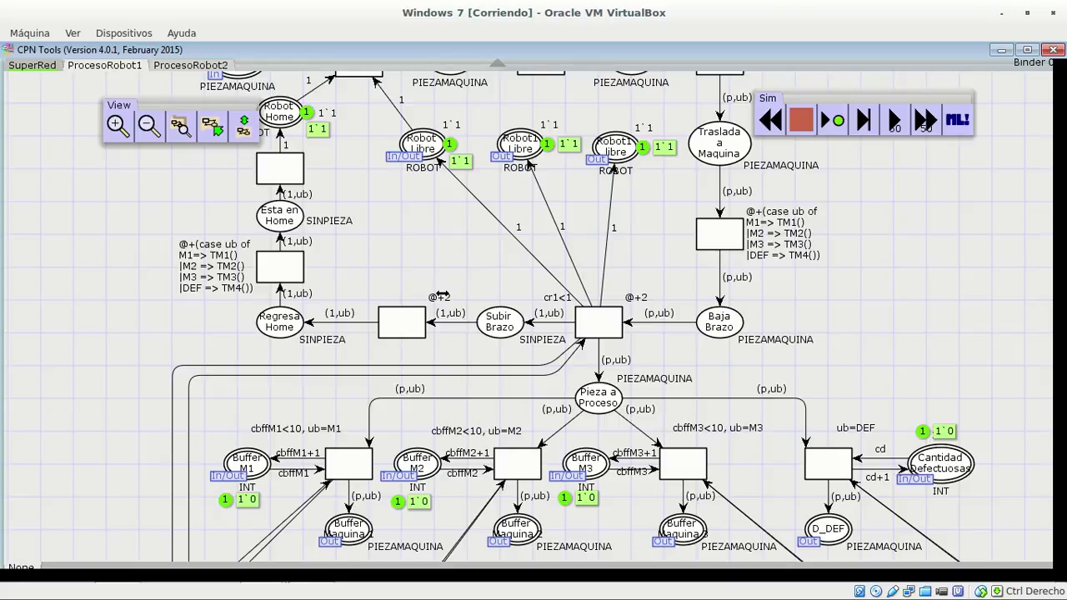
left_click_drag(393, 255, 484, 254)
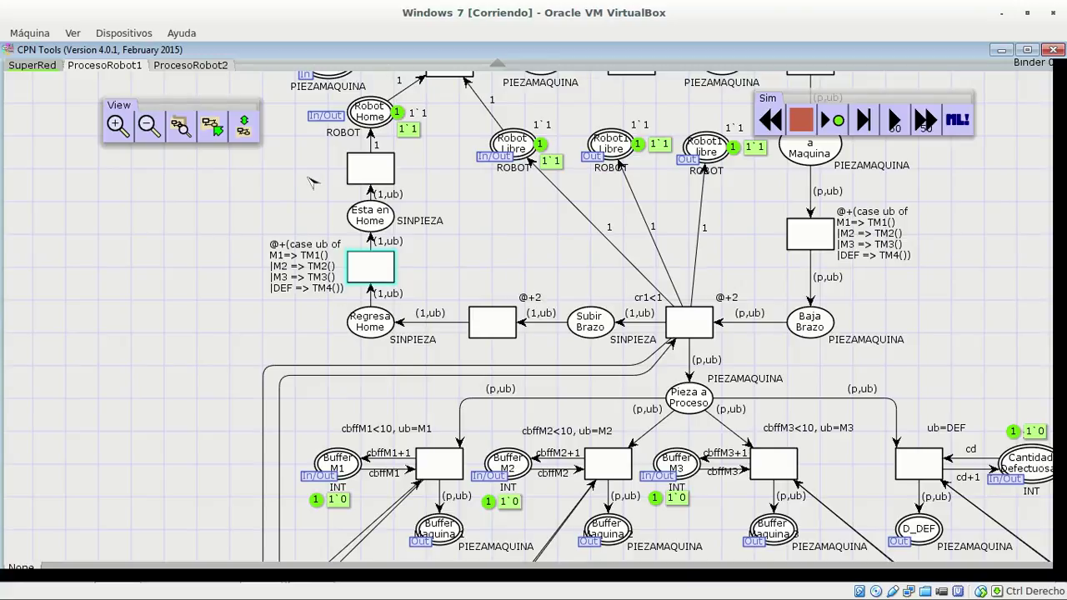
left_click_drag(305, 171, 307, 268)
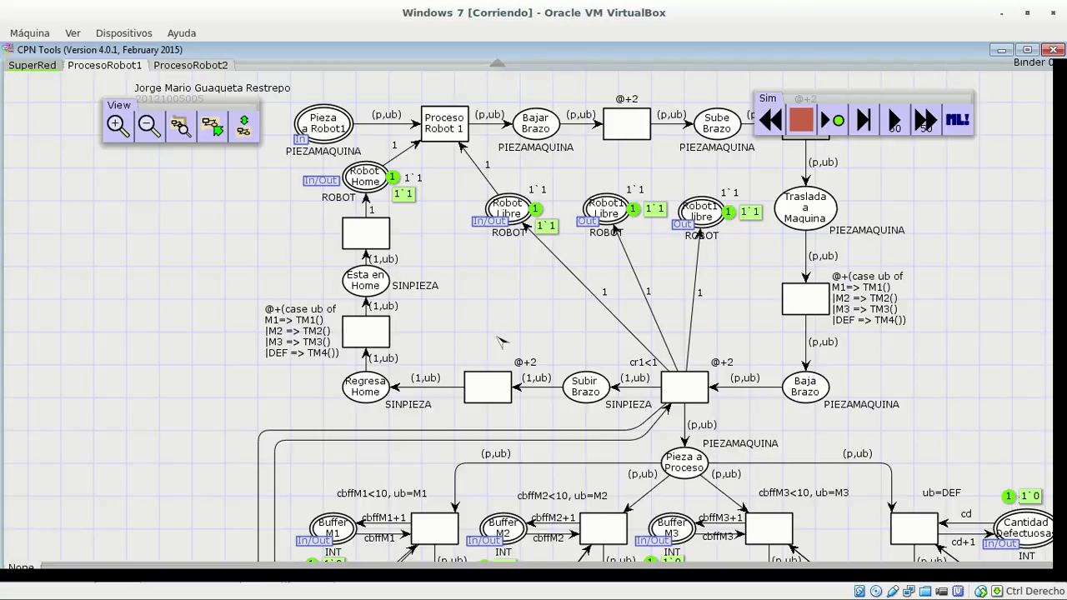
left_click_drag(468, 282, 379, 216)
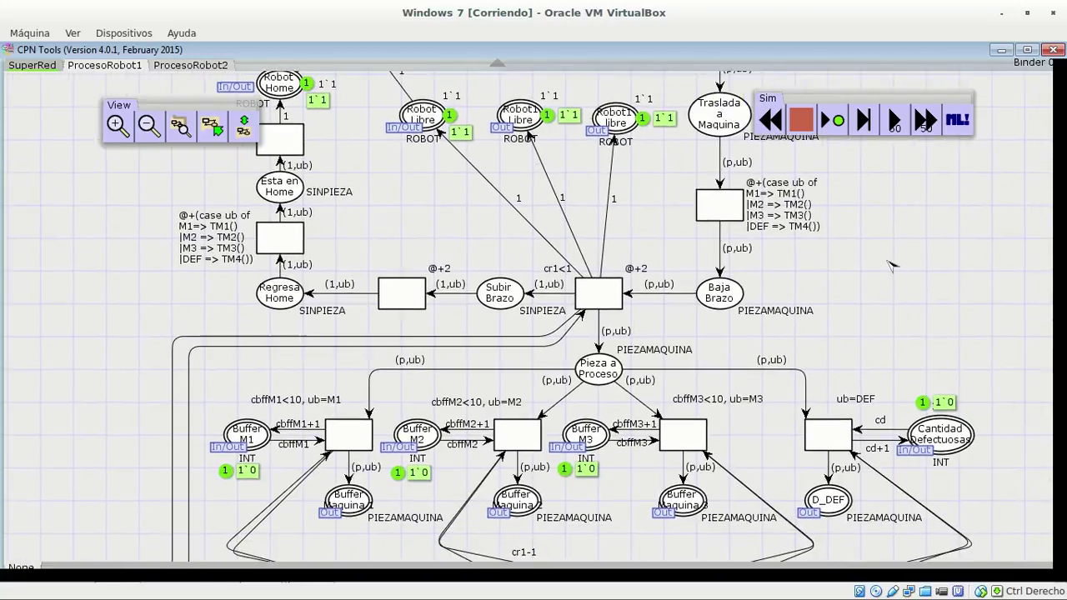
scroll(878, 220, "down", 3)
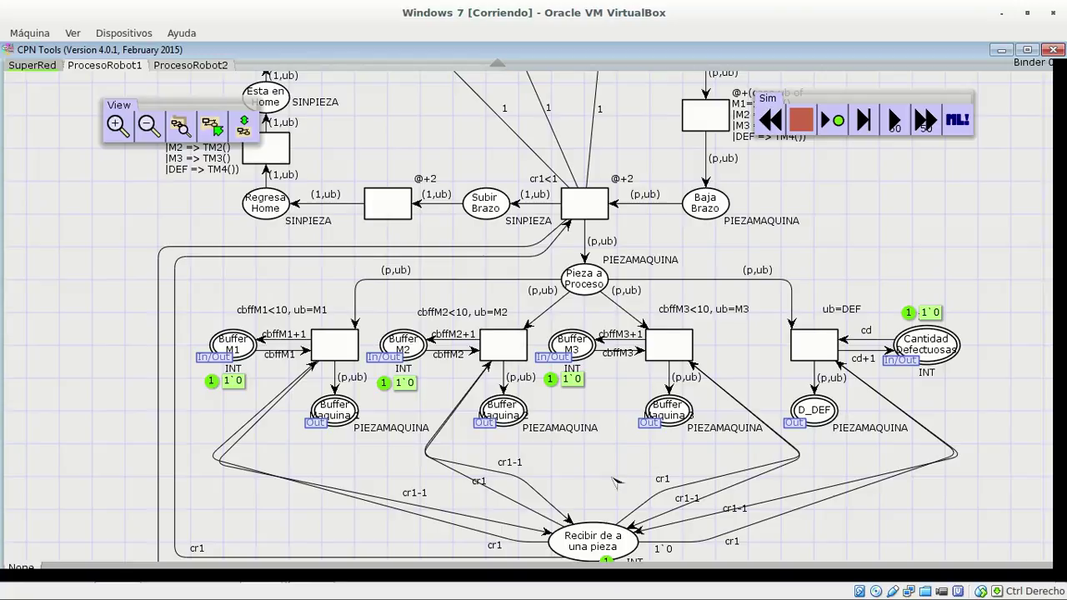
scroll(607, 461, "down", 2)
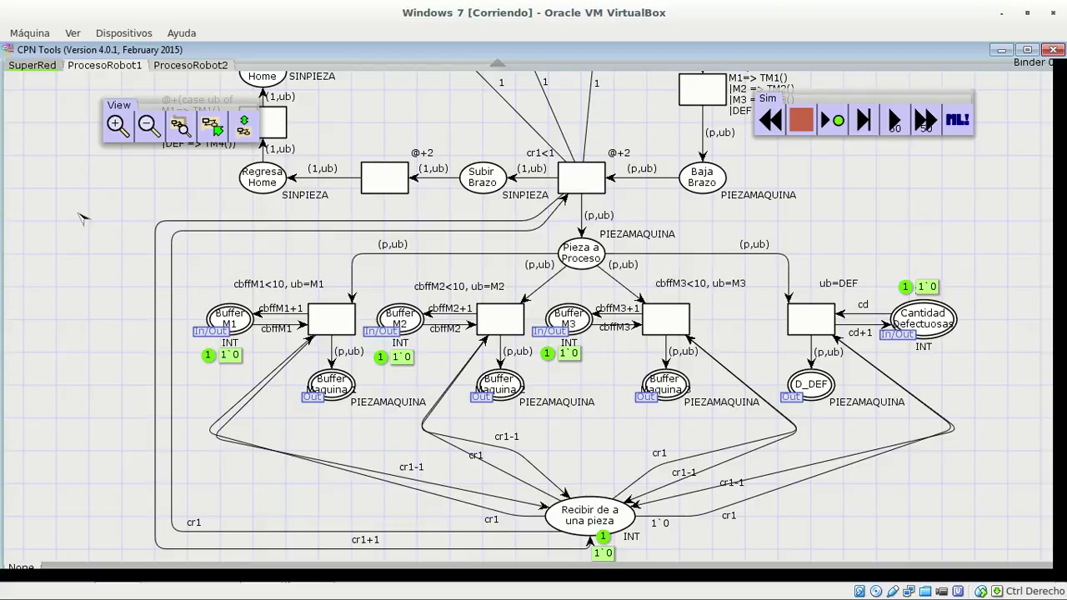
Step: Return to the SuperRed net and survey the three machine branches from Proceso Robot 1 down to Sal M1, Sal M2 and Sal M3
left_click(25, 67)
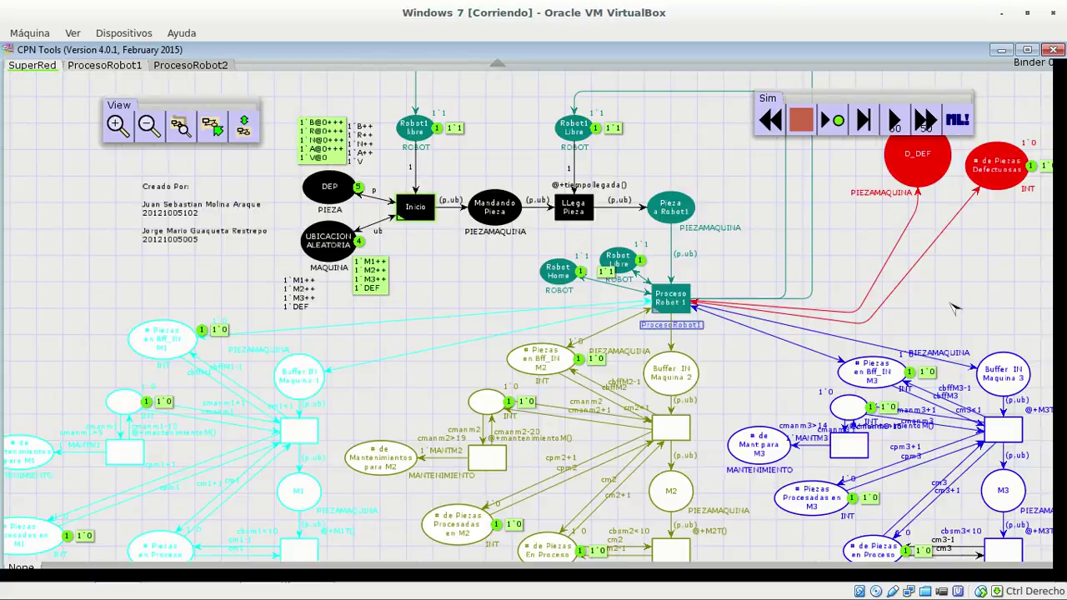
scroll(917, 303, "right", 3)
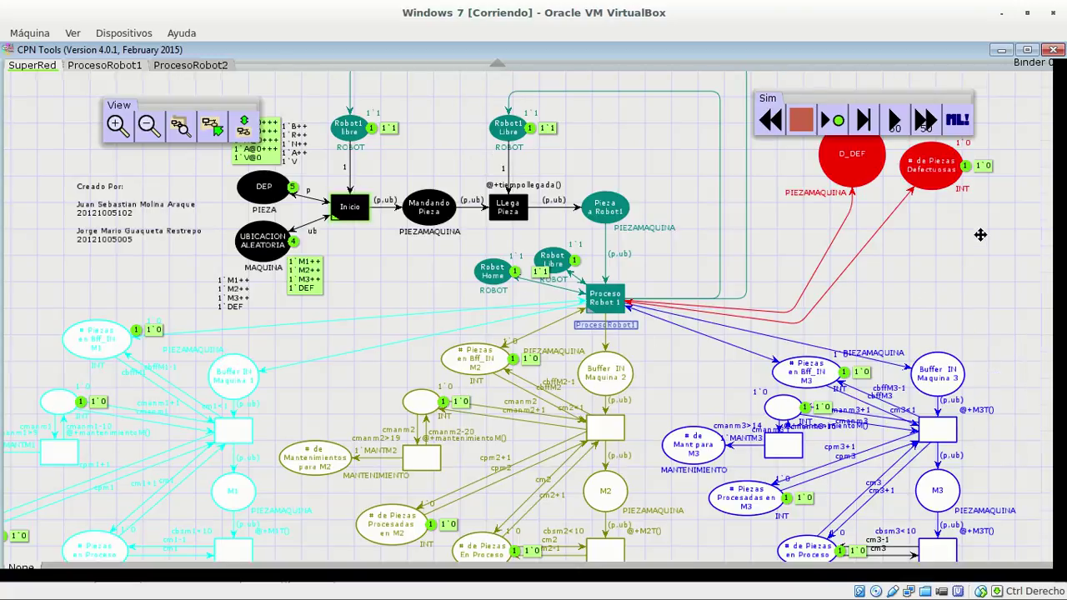
scroll(978, 236, "down", 2)
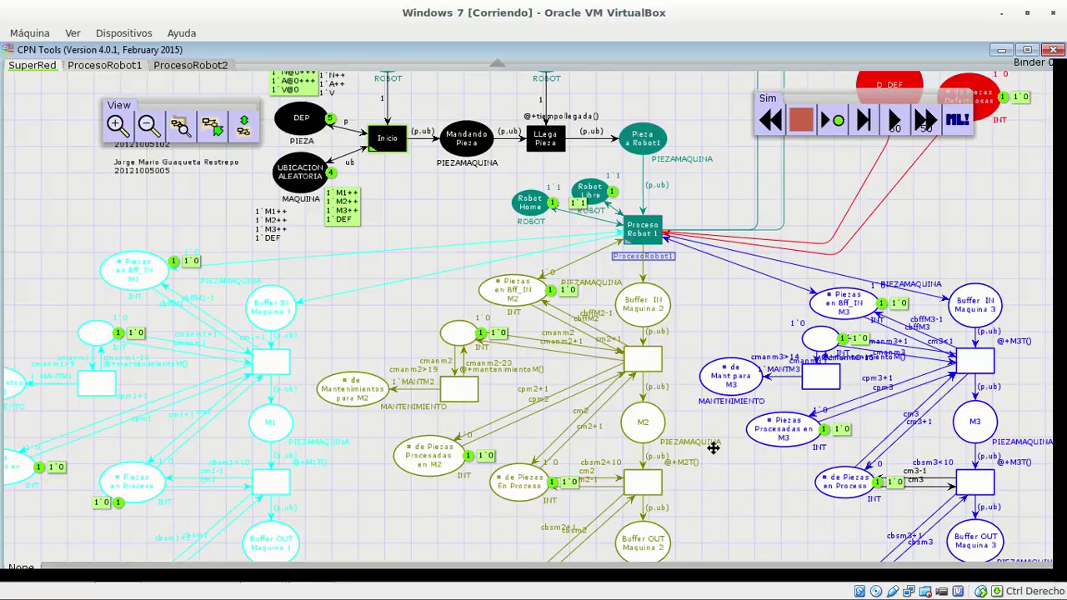
scroll(712, 425, "down", 3)
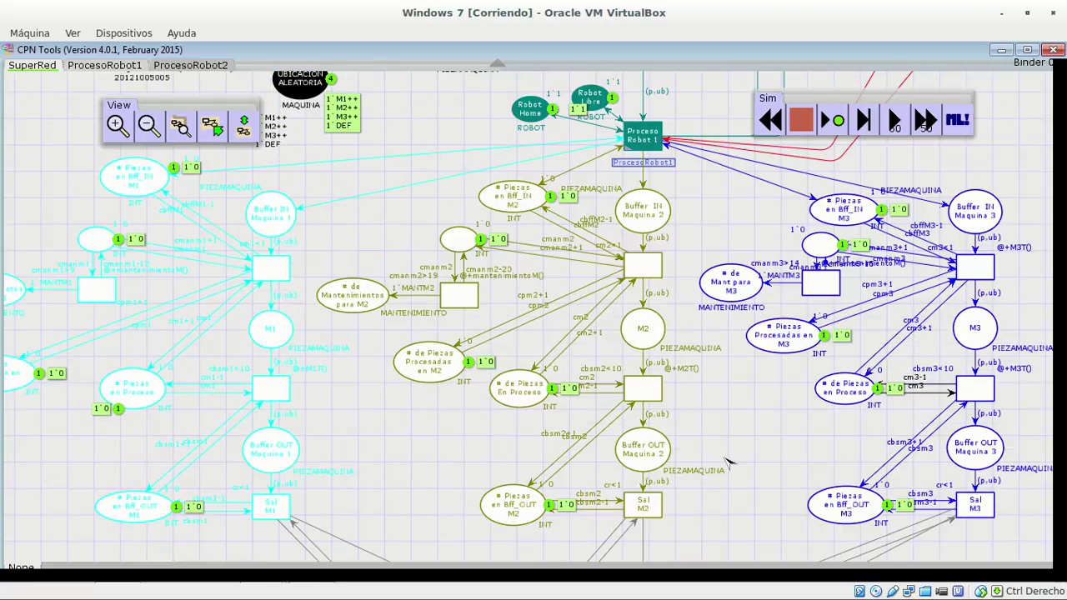
scroll(755, 420, "right", 3)
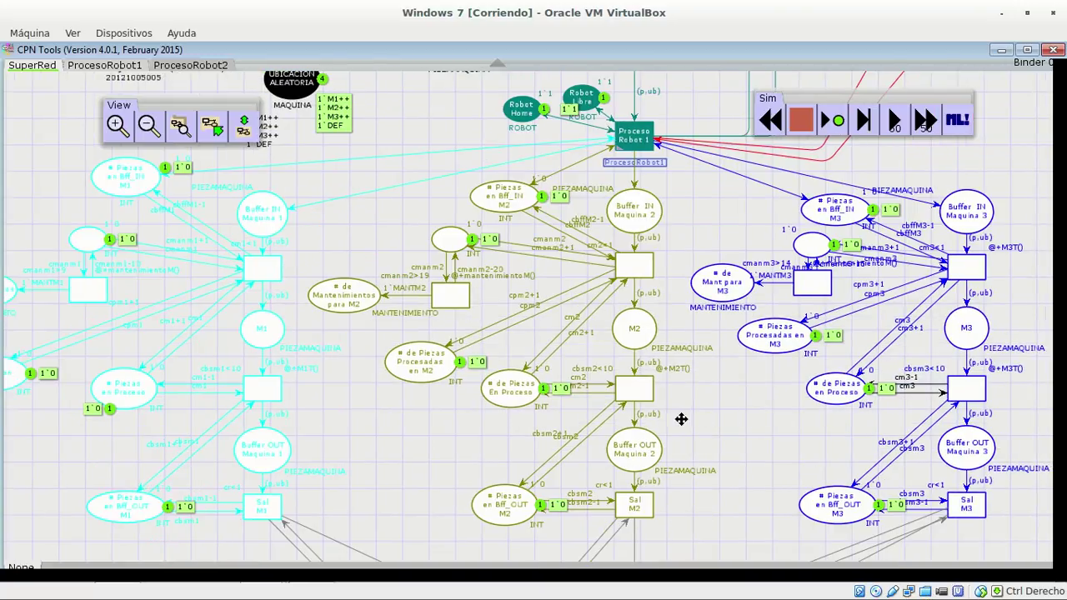
scroll(784, 419, "left", 6)
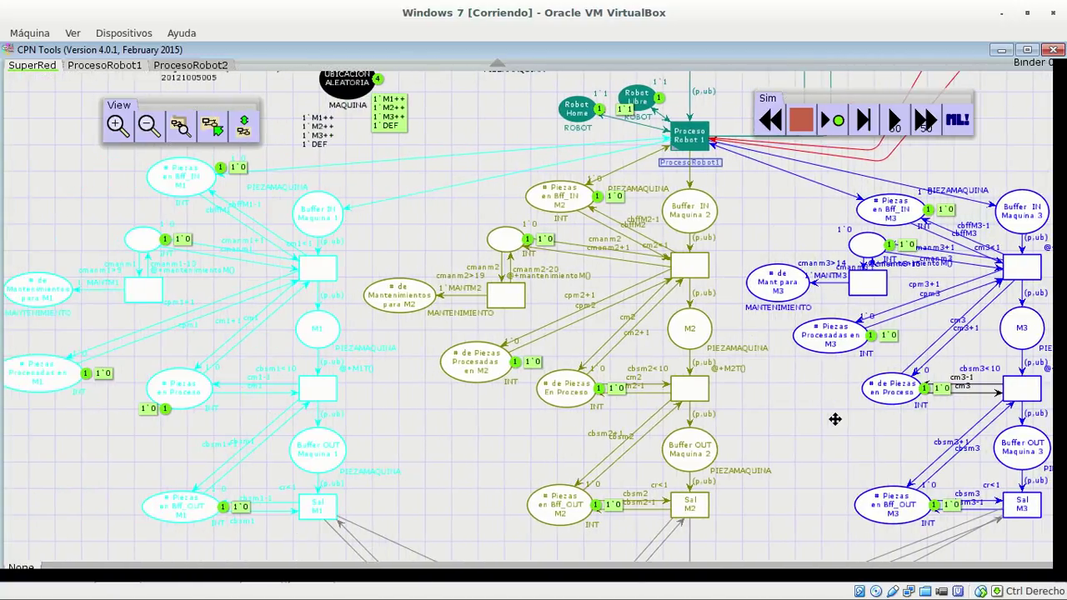
left_click_drag(852, 419, 497, 420)
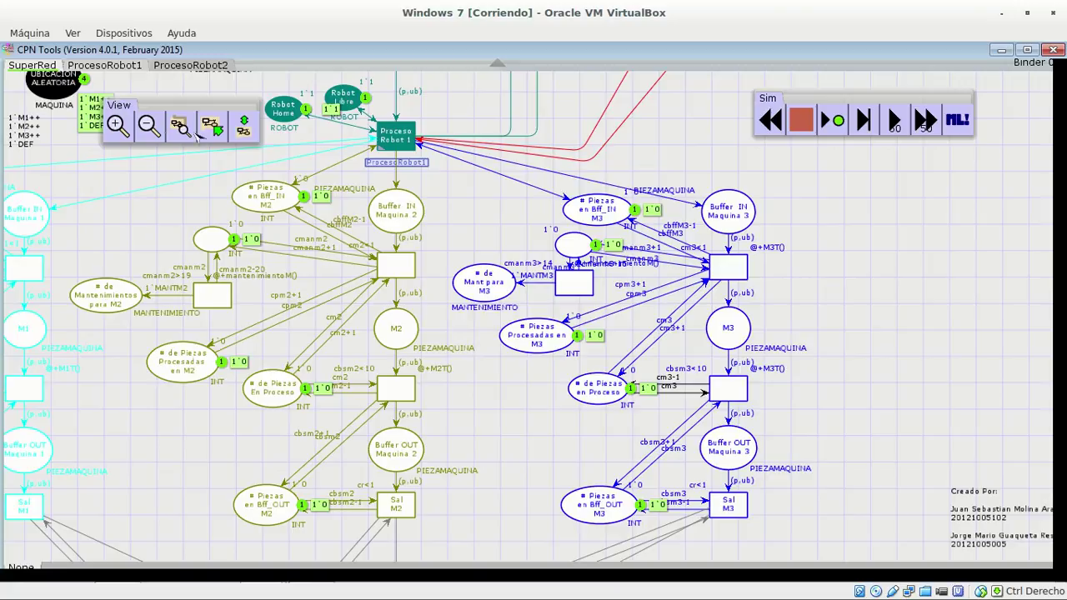
Step: Enlarge the machine 3 branch and examine its input buffer, maintenance, processed-pieces and in-process counters around M3
left_click(115, 130)
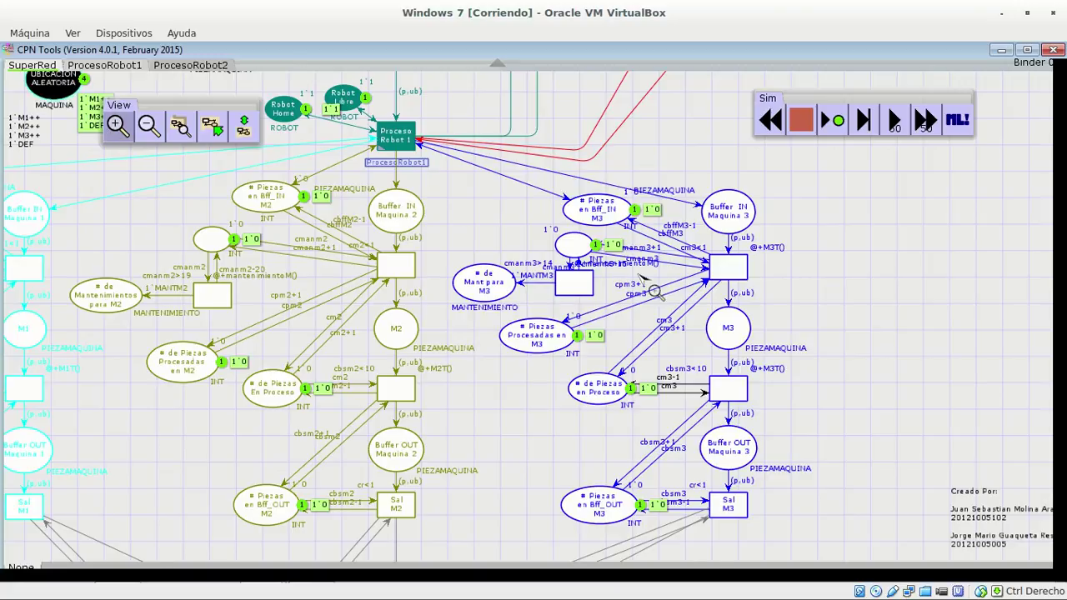
left_click(654, 288)
left_click(654, 289)
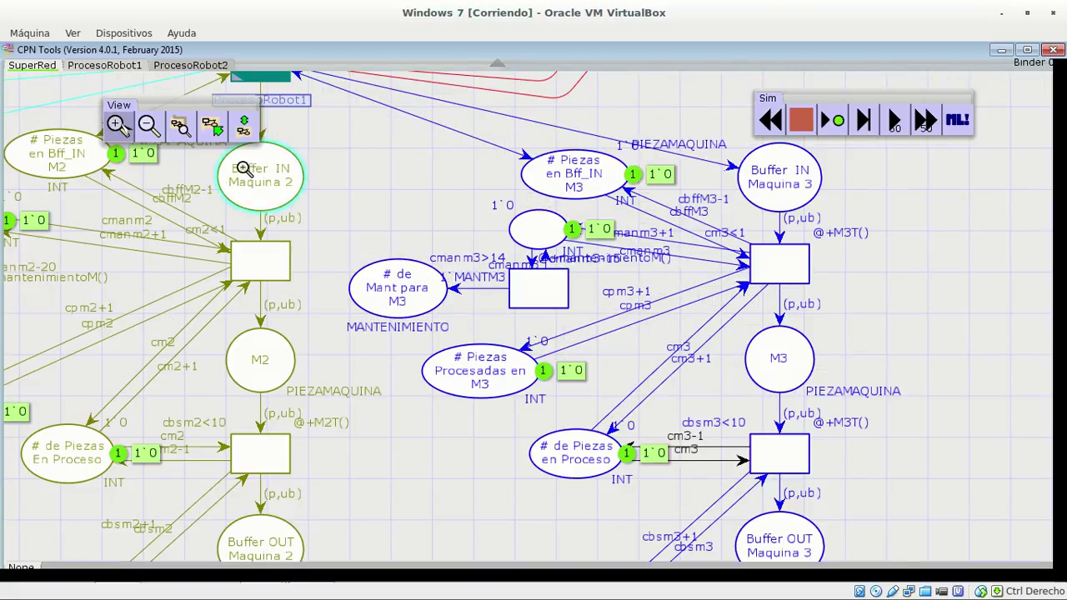
scroll(1019, 291, "up", 2)
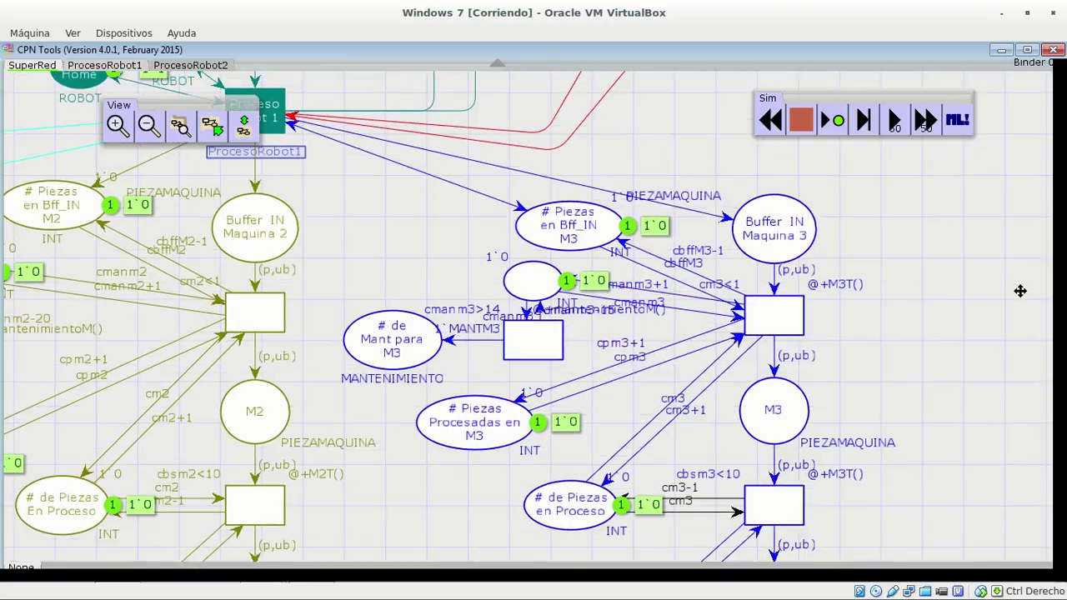
left_click_drag(619, 211, 618, 212)
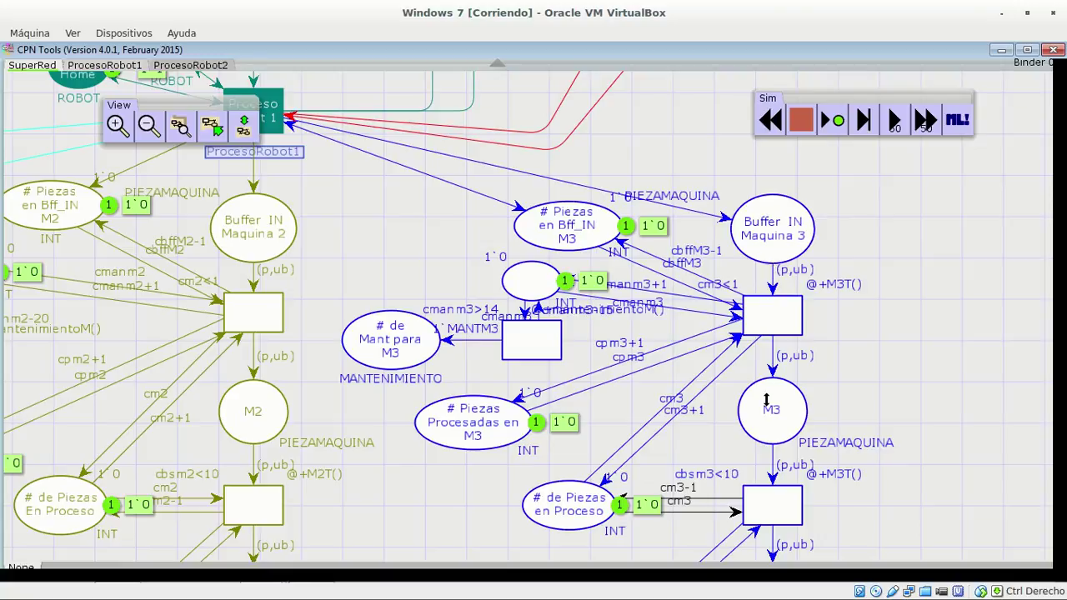
left_click_drag(992, 353, 881, 331)
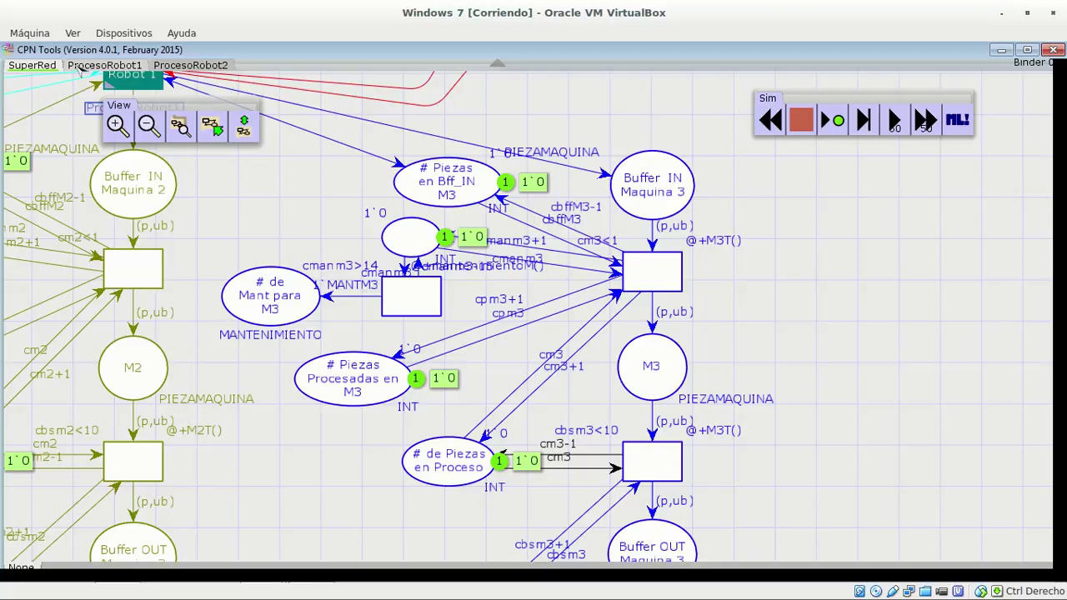
Step: Check the piece distribution to the machine buffers in ProcesoRobot1, and return to machine 3's input side in SuperRed
left_click(75, 66)
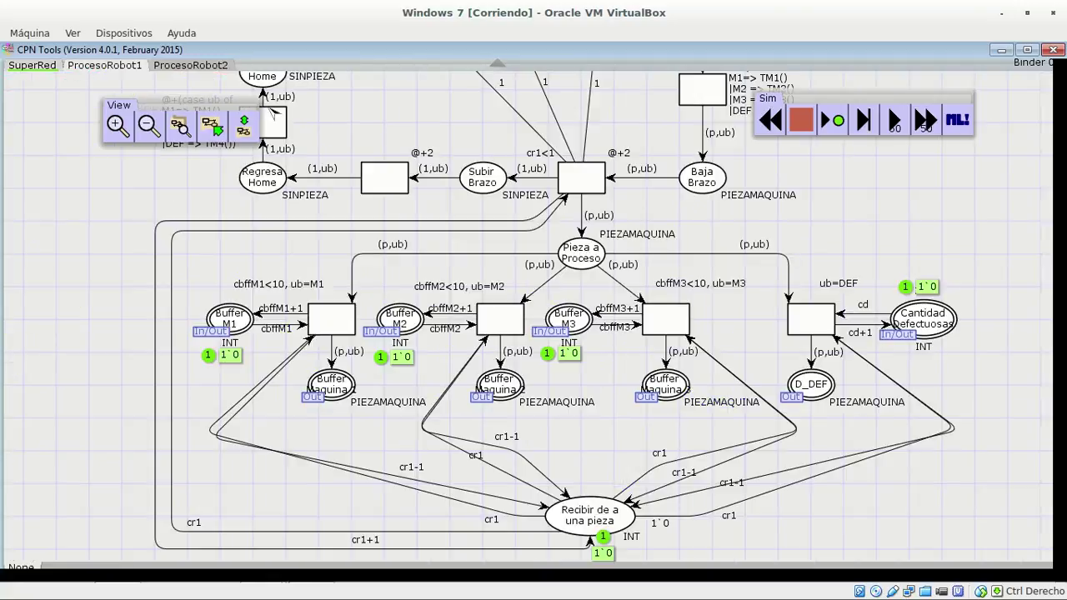
left_click(25, 66)
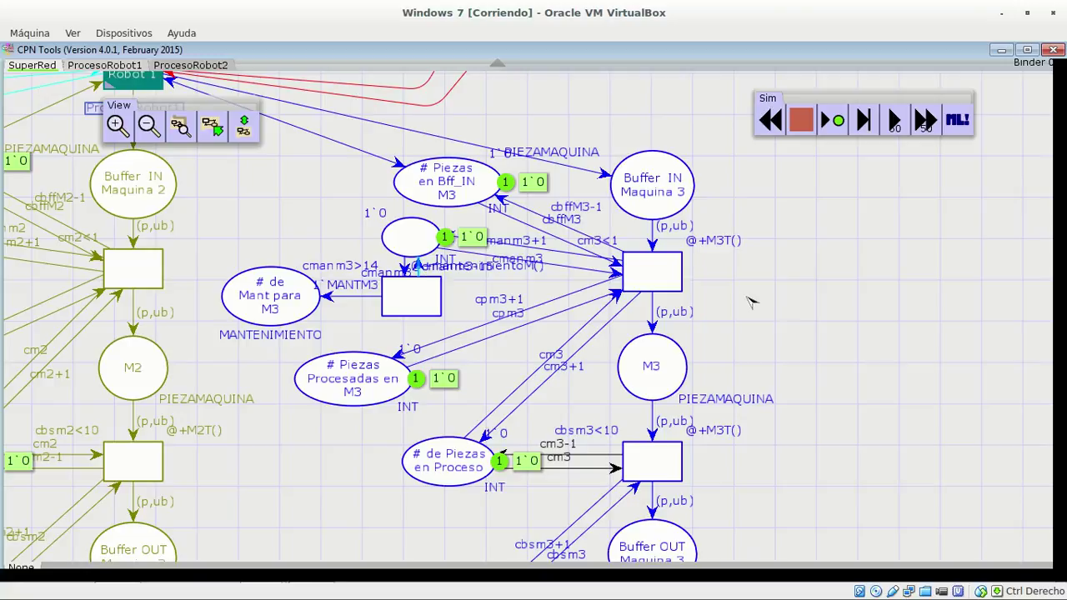
scroll(856, 324, "left", 2)
scroll(858, 324, "left", 1)
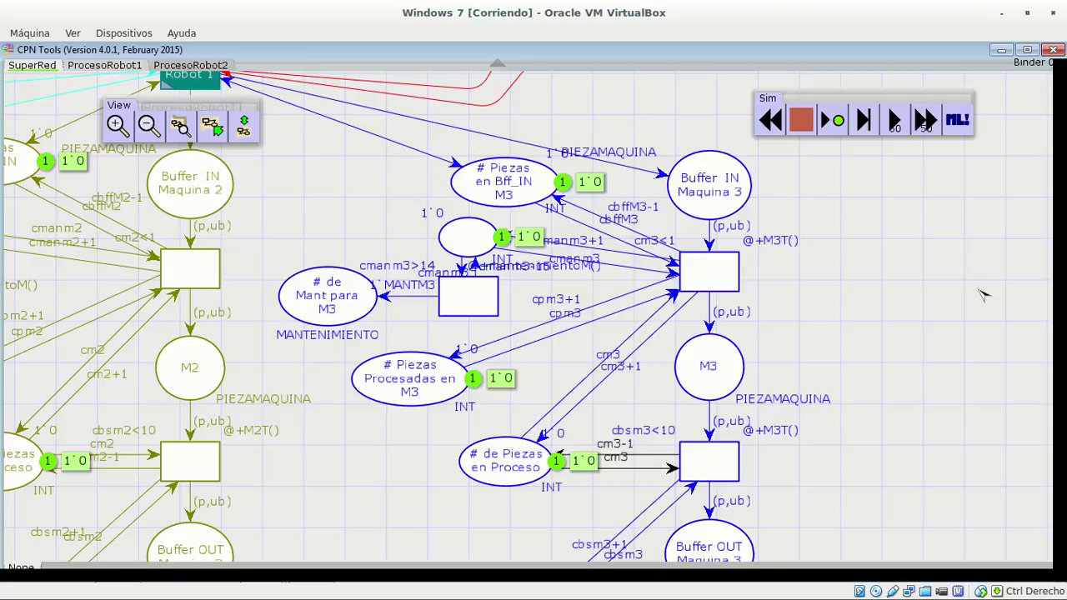
Step: Follow the machine 3 branch from M3 through Buffer OUT Maquina 3 and its piece counter to Sal M3
scroll(945, 241, "down", 3)
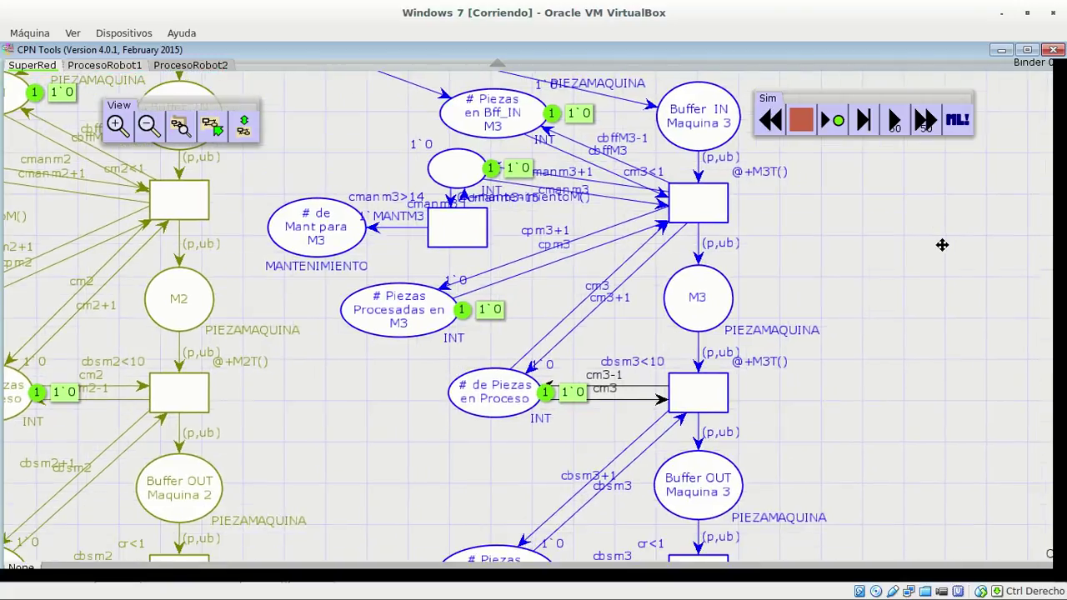
scroll(901, 244, "right", 2)
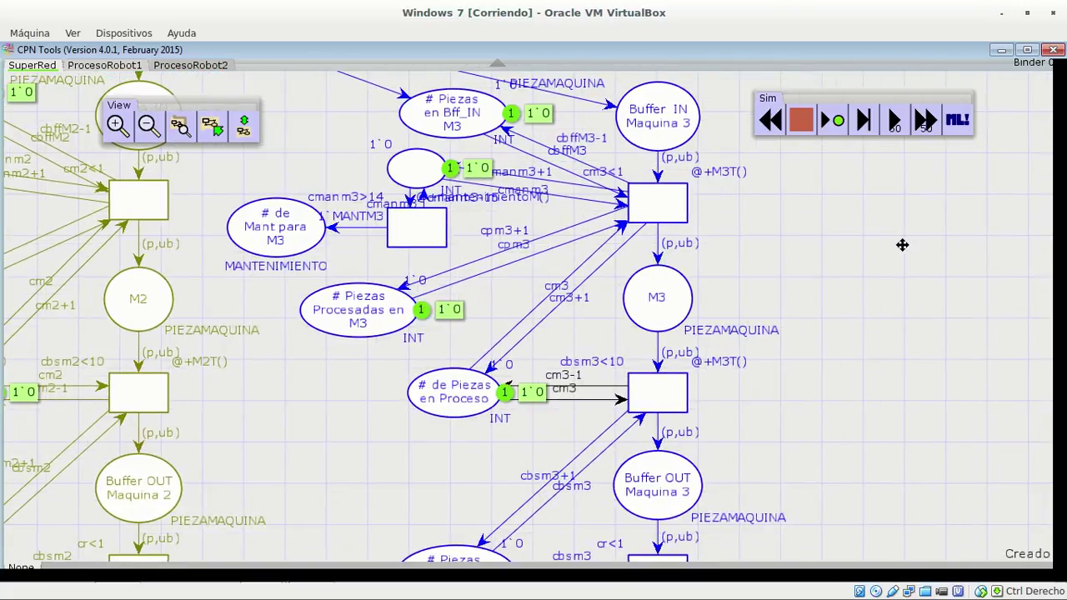
scroll(901, 244, "down", 1)
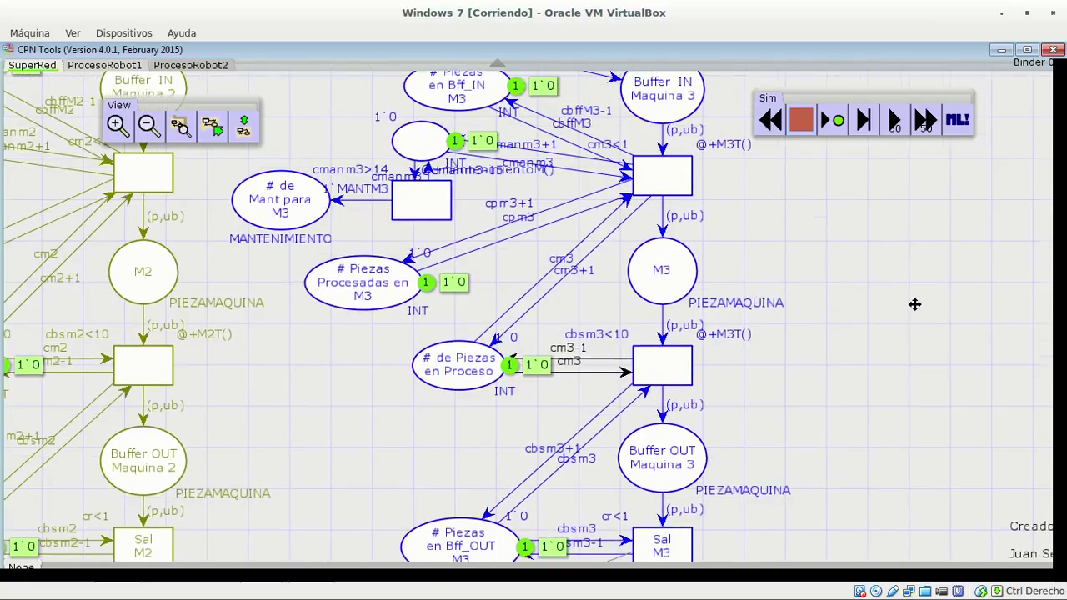
scroll(914, 303, "down", 1)
scroll(908, 266, "down", 1)
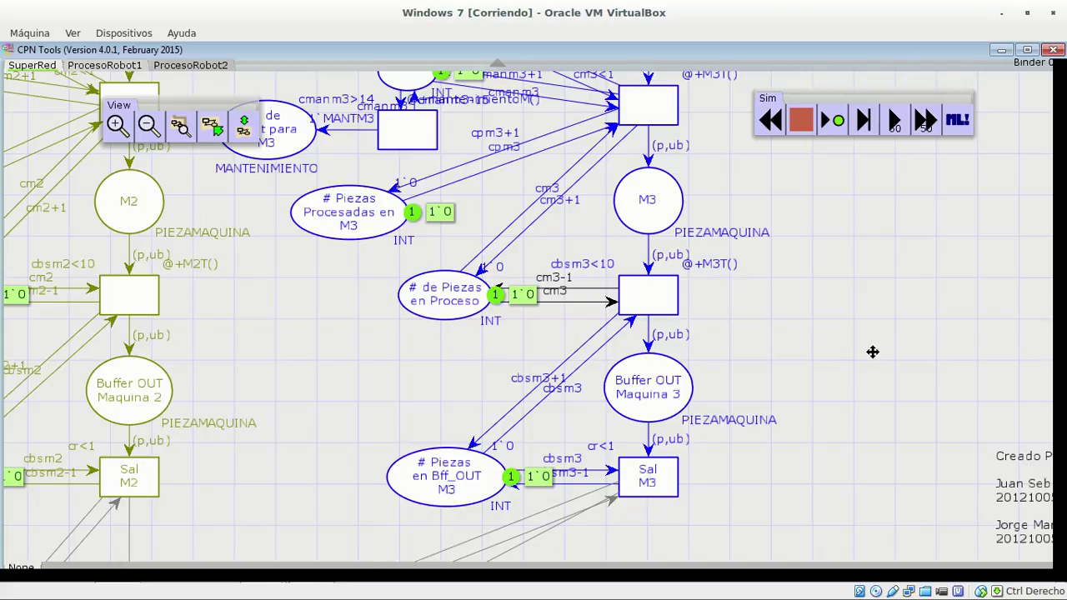
scroll(872, 352, "down", 1)
scroll(873, 337, "down", 2)
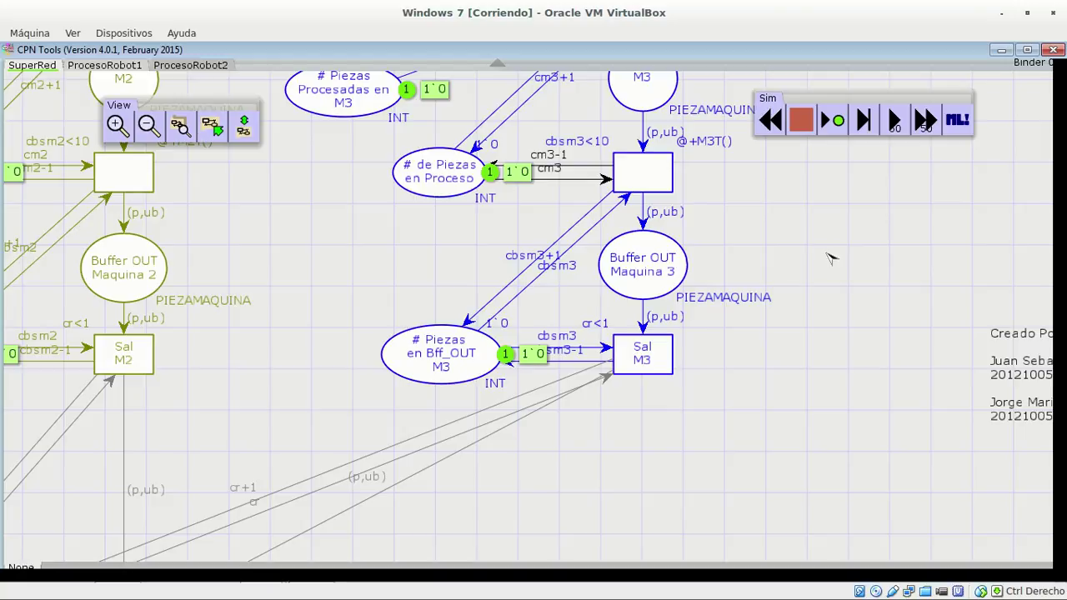
Step: Review the M3 branch again and compare its structure with the machine 2 and machine 1 branches
left_click_drag(830, 254, 965, 392)
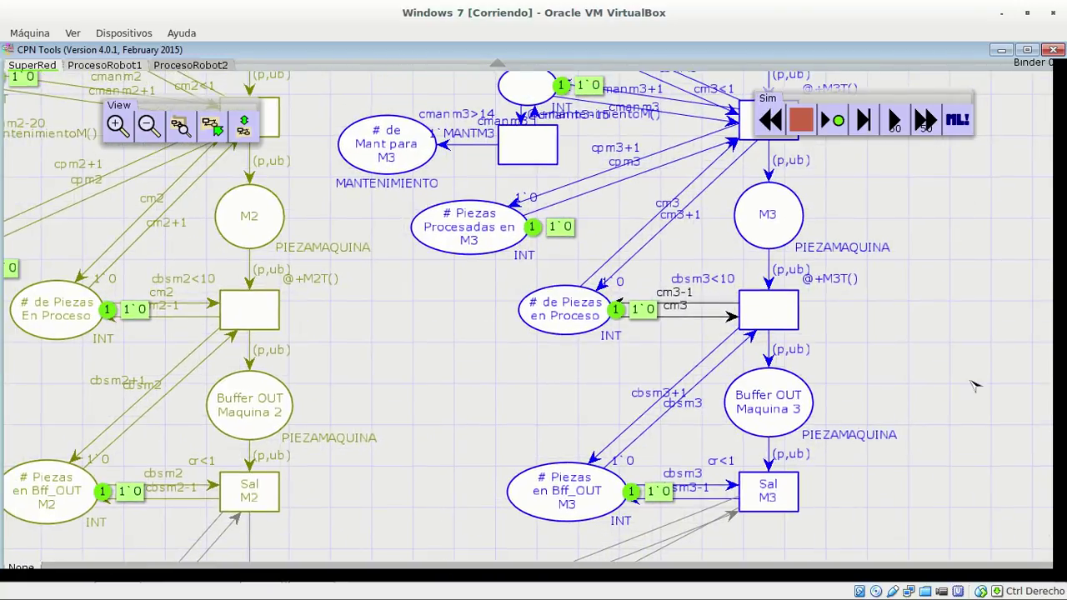
left_click_drag(953, 286, 732, 296)
left_click_drag(700, 347, 703, 383)
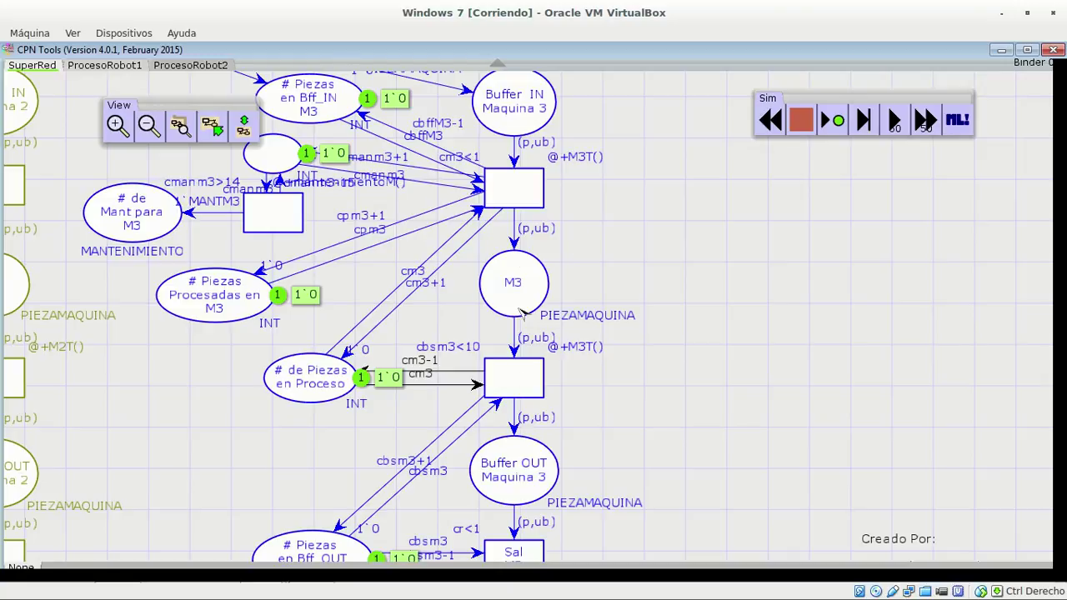
left_click_drag(719, 384, 559, 215)
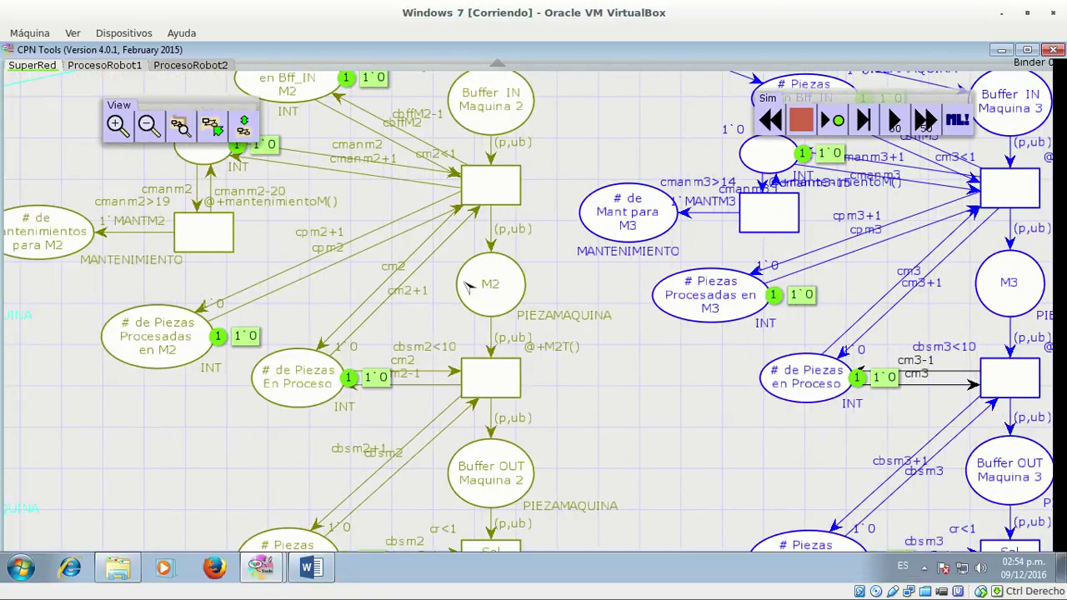
left_click_drag(654, 475, 711, 462)
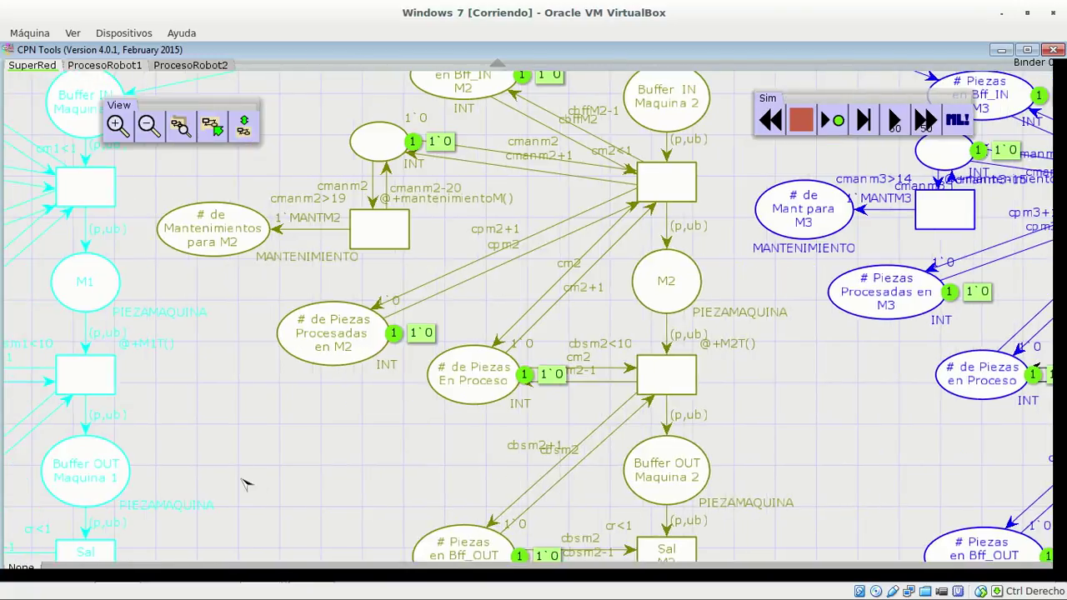
left_click_drag(443, 474, 708, 483)
left_click_drag(547, 472, 538, 471)
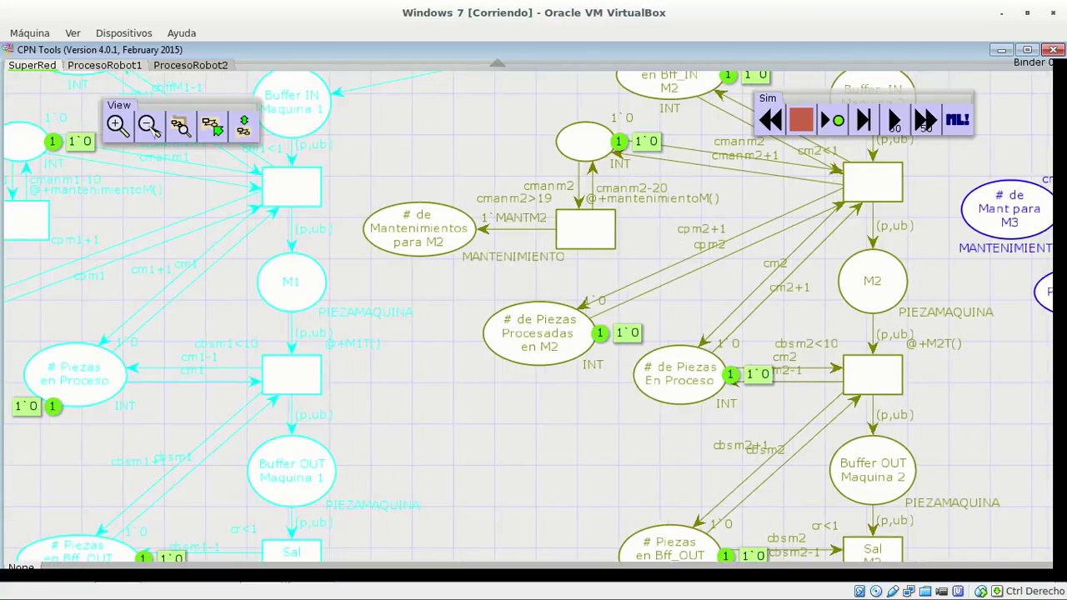
Step: Examine how Sal M1, Sal M2 and Sal M3 connect to Robot 2 Libre and Pieza a Robot 2
left_click(149, 126)
left_click(449, 388)
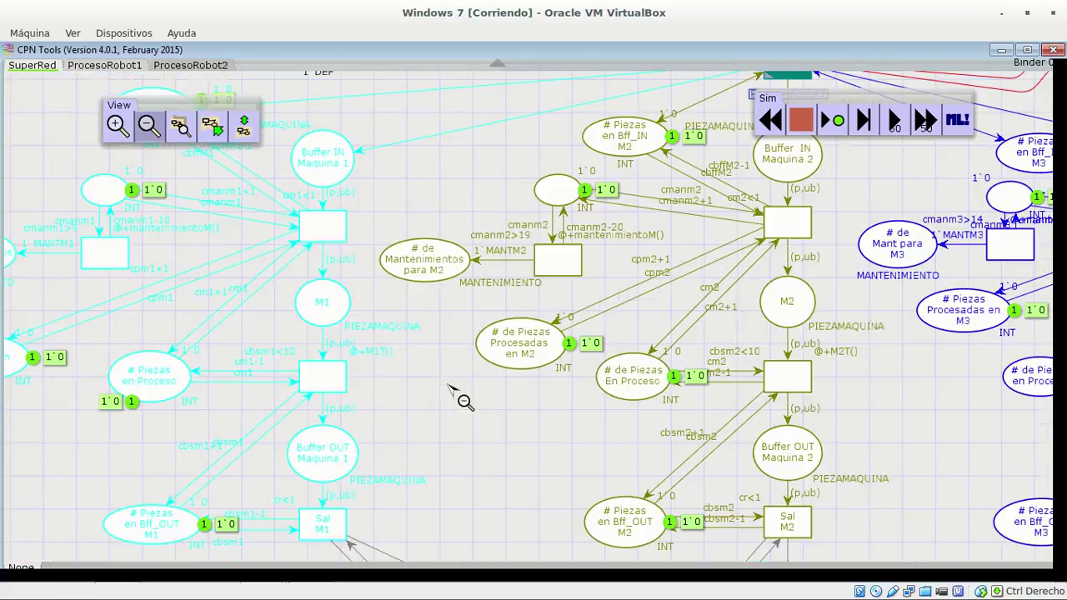
left_click(448, 387)
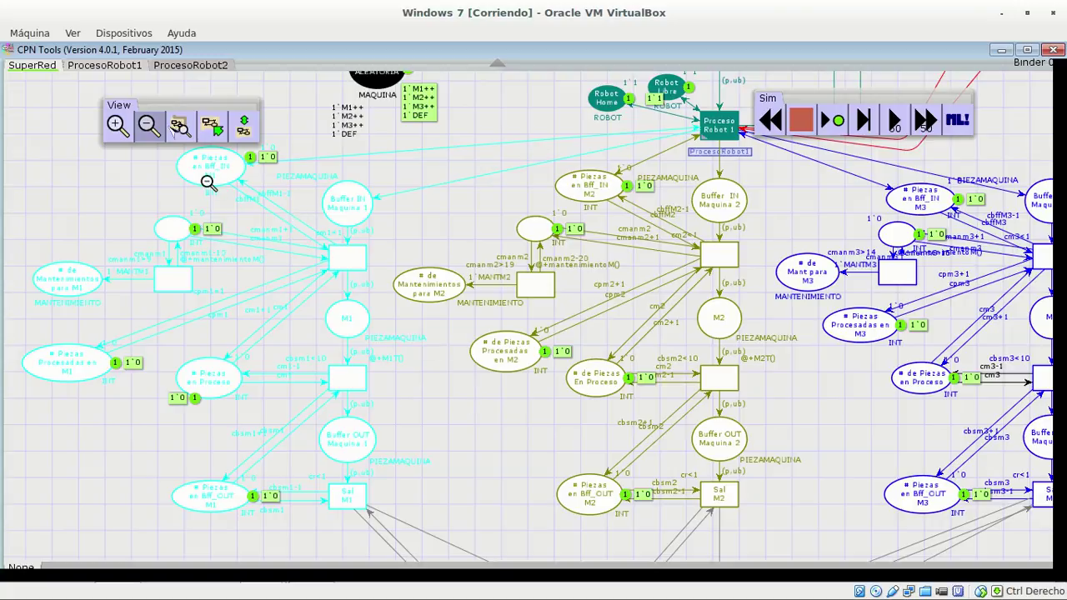
left_click(149, 126)
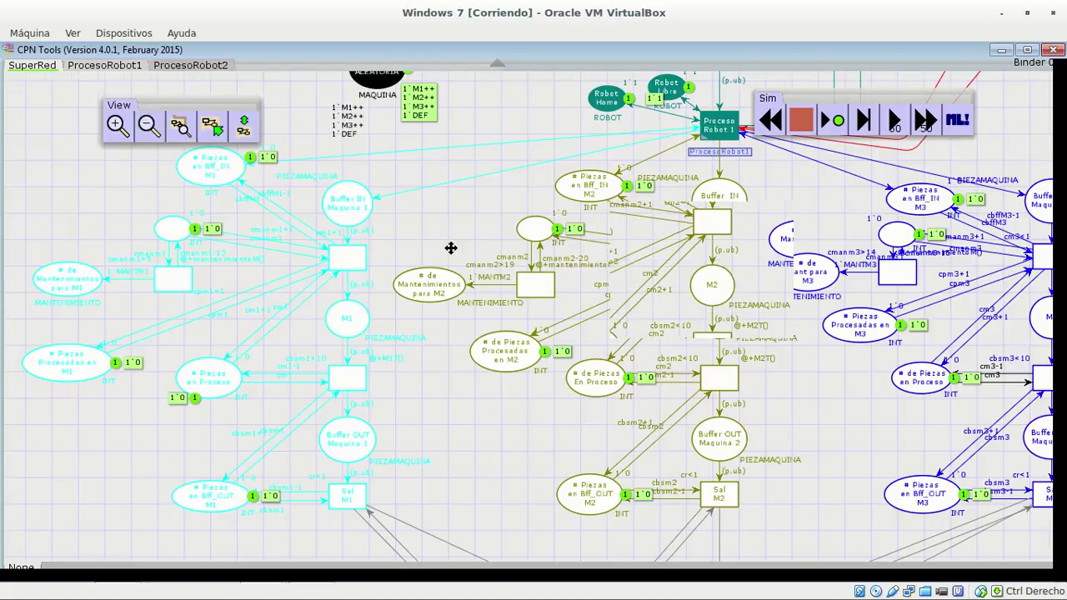
scroll(453, 269, "down", 5)
scroll(453, 151, "down", 1)
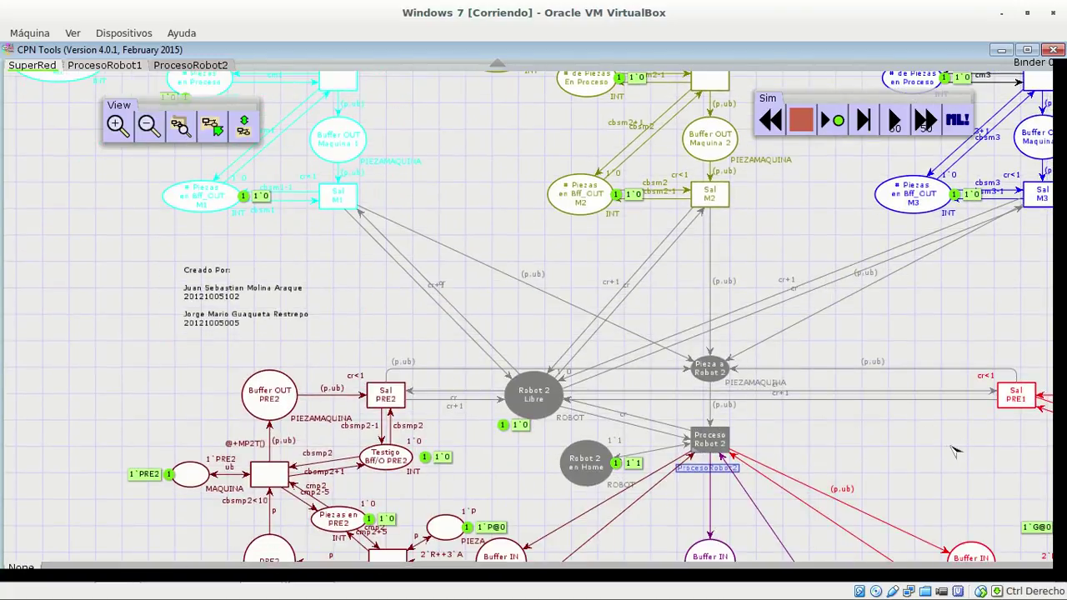
Step: Examine Proceso Robot 2's links with Sal PRE1, Sal PRE2 and the input buffers of PRE1, PRE2 and M_fin
left_click_drag(887, 415, 781, 428)
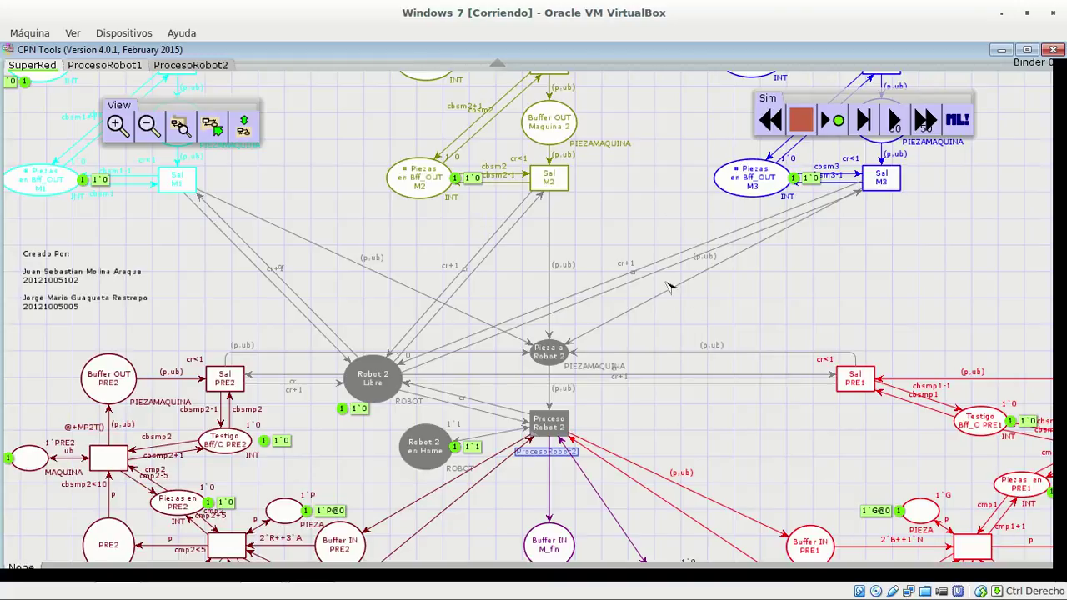
left_click_drag(852, 264, 837, 206)
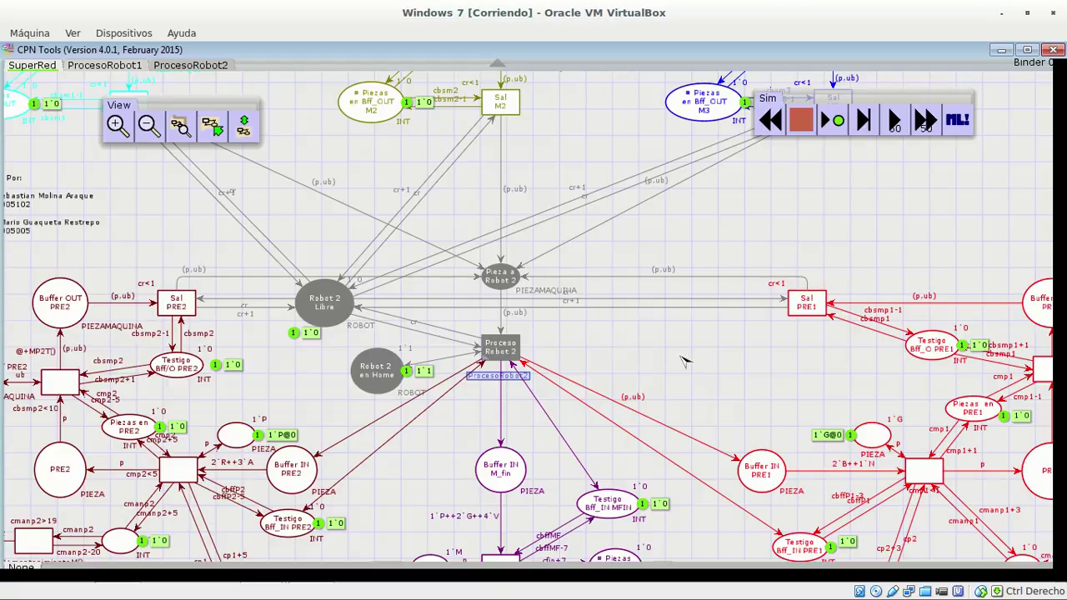
left_click_drag(728, 369, 757, 305)
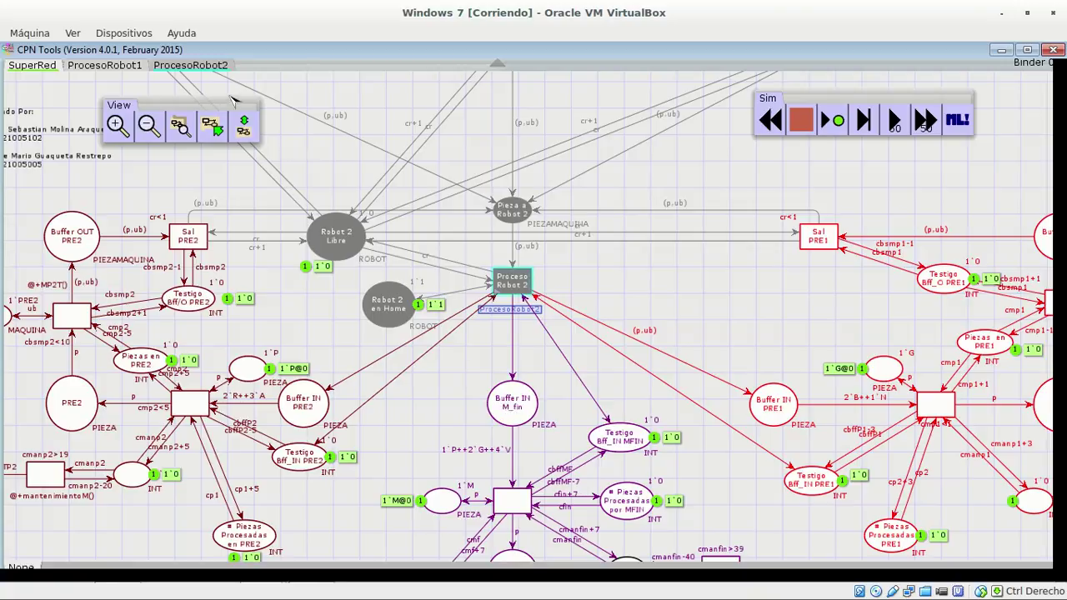
Step: Open the ProcesoRobot2 subnet and examine its overall structure, from piece pickup to the three output buffers
left_click(191, 69)
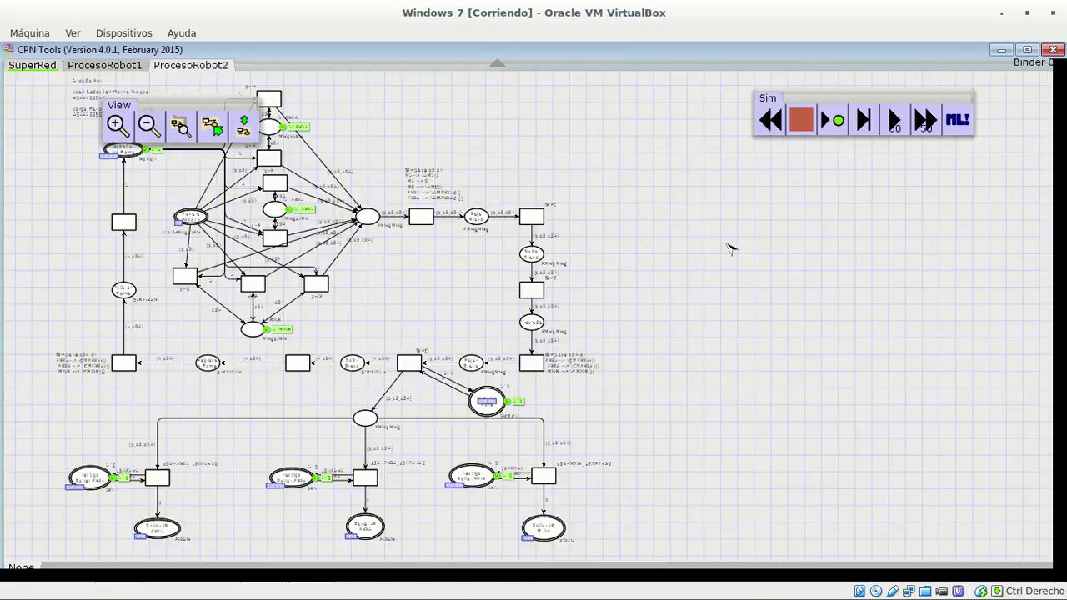
left_click_drag(871, 242, 965, 241)
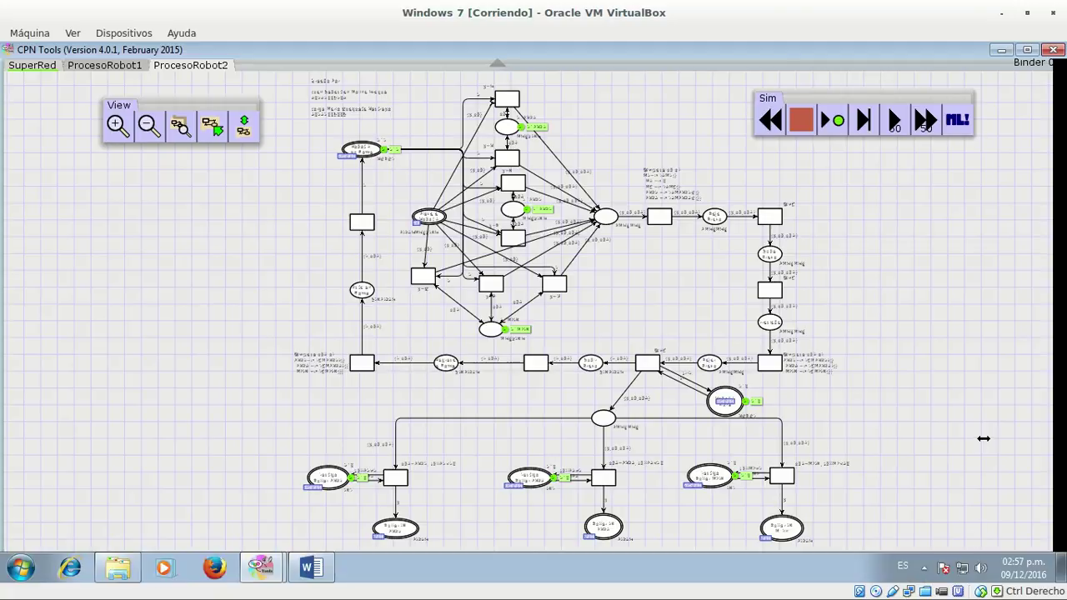
scroll(987, 402, "down", 1)
scroll(988, 402, "down", 1)
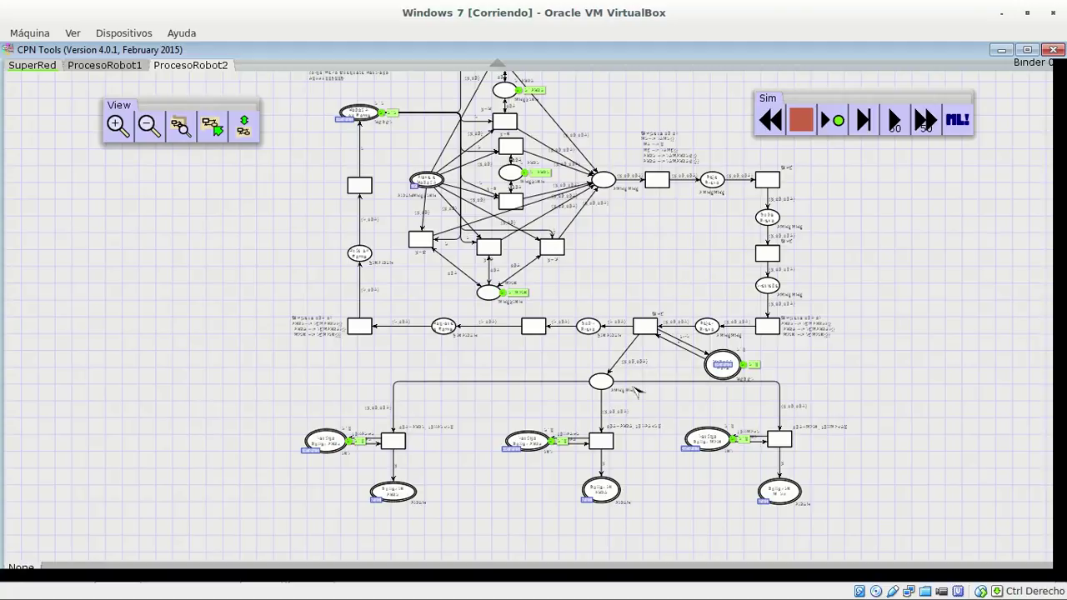
Step: Examine ProcesoRobot2's piece-type transitions up close, from Pieza a Robot 2 and Robot 2 en Home to the PRE1, PRE2 and MFIN machine assignments
left_click(721, 368)
left_click(118, 125)
left_click(462, 194)
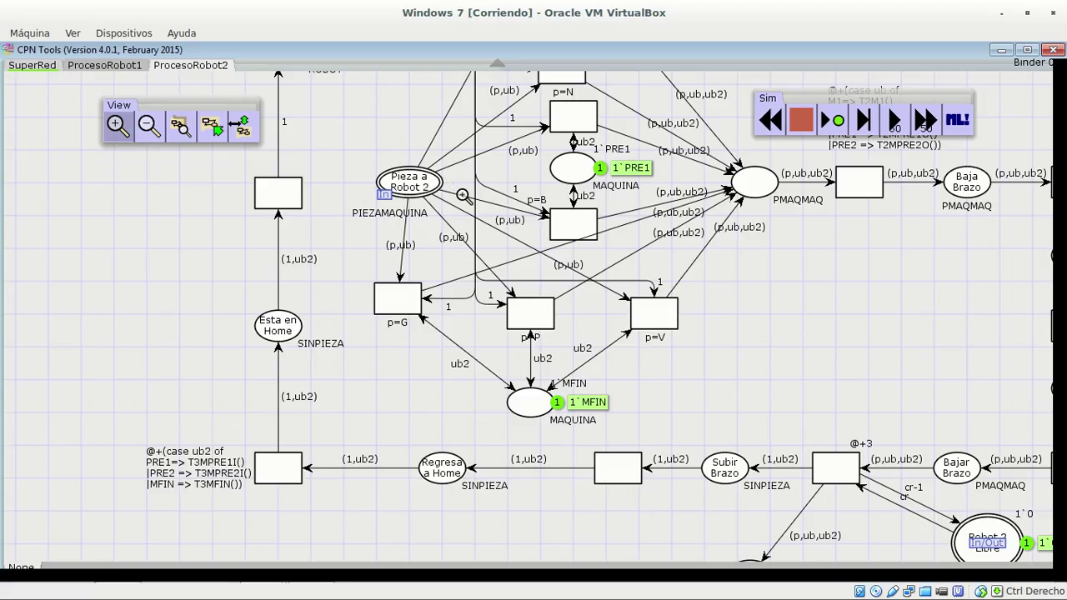
left_click(223, 135)
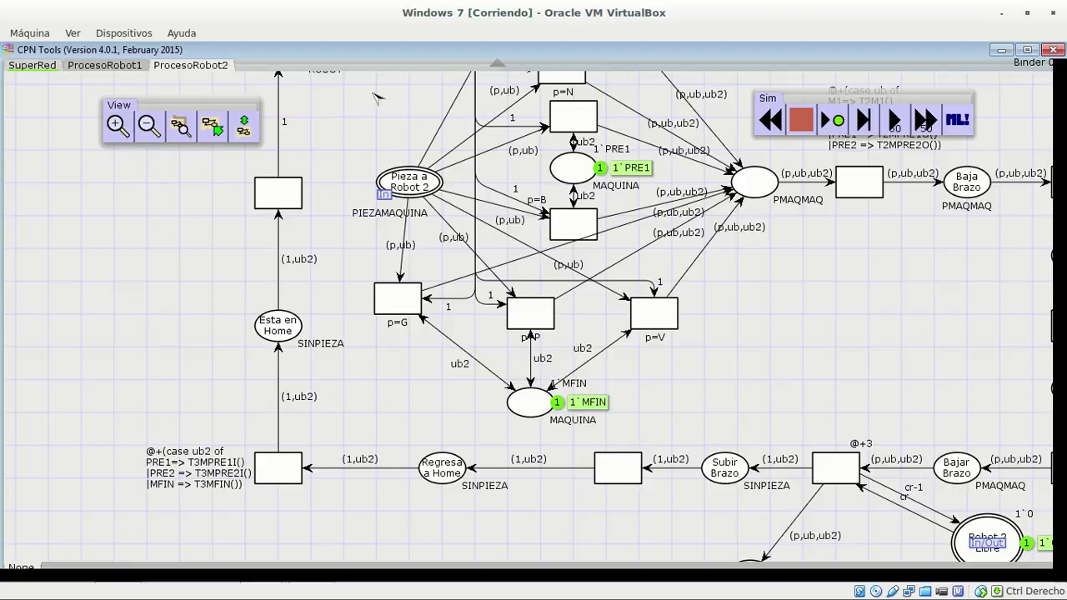
left_click_drag(350, 142, 281, 251)
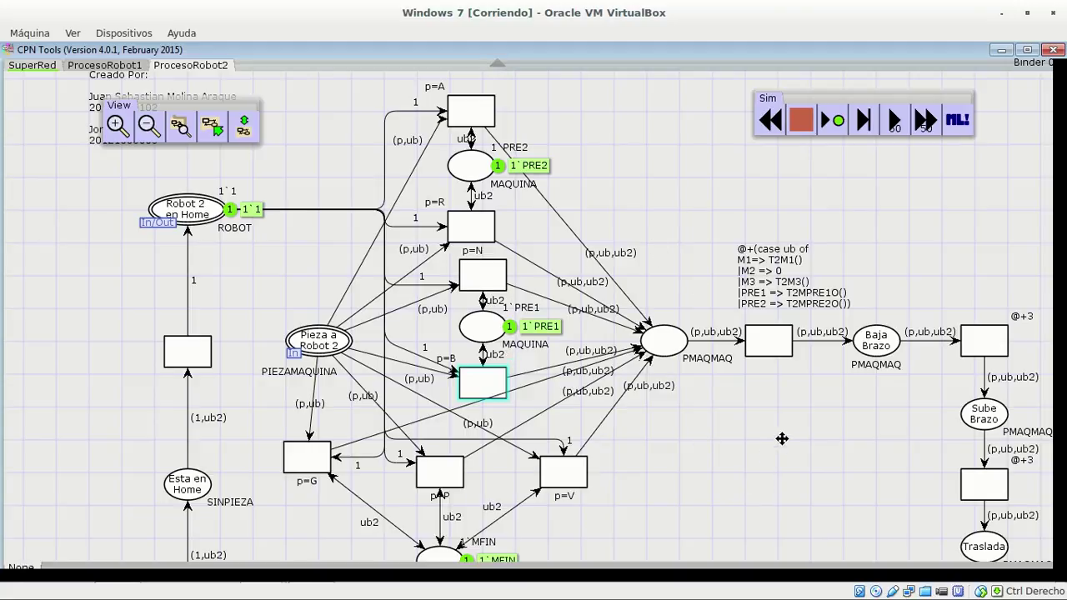
scroll(805, 419, "down", 3)
scroll(805, 420, "left", 2)
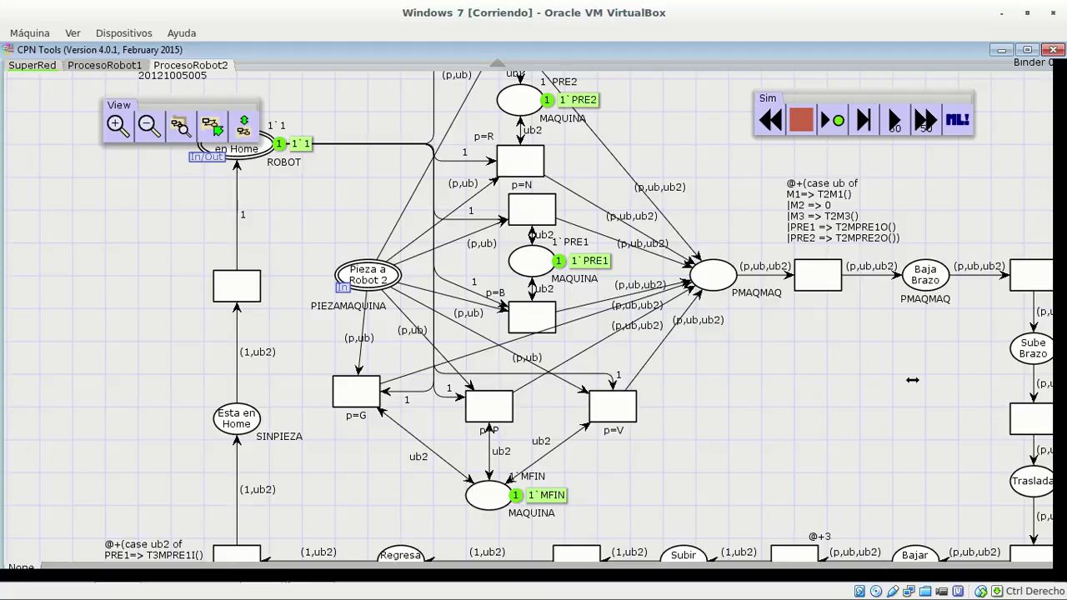
Step: Trace Robot 2's timed transport sequence from piece pickup through Baja Brazo, Sube Brazo and Traslada to Bajar Brazo
left_click_drag(797, 376, 673, 388)
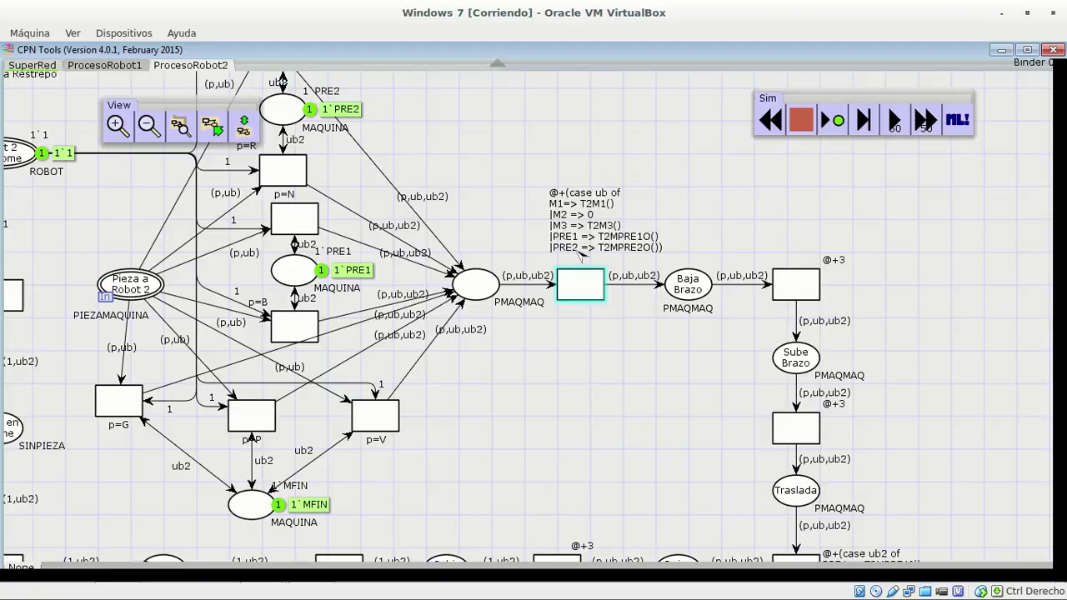
left_click_drag(600, 361, 498, 360)
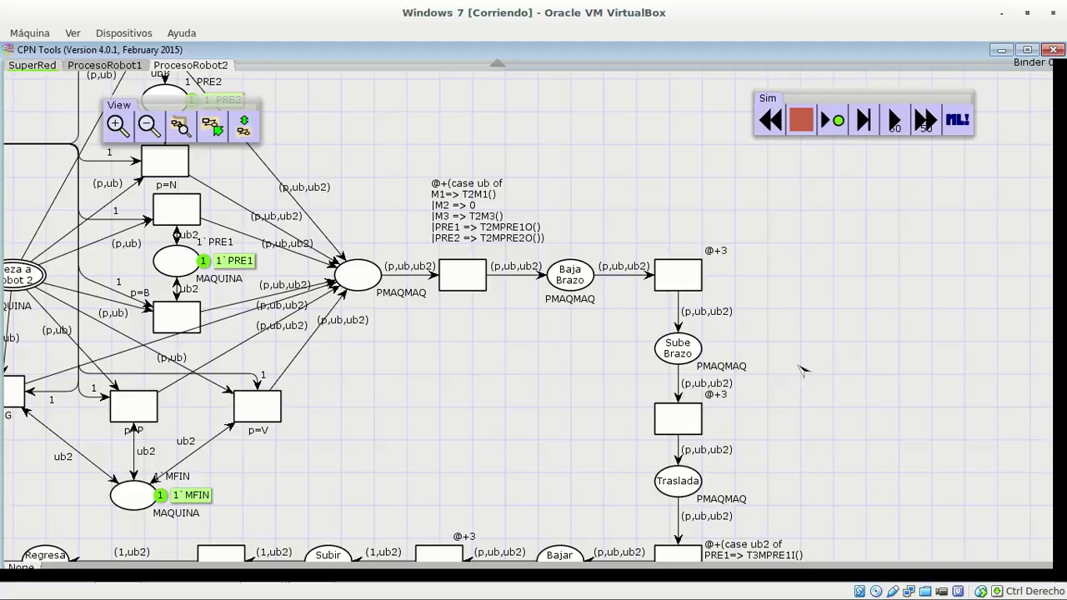
left_click_drag(927, 398, 929, 237)
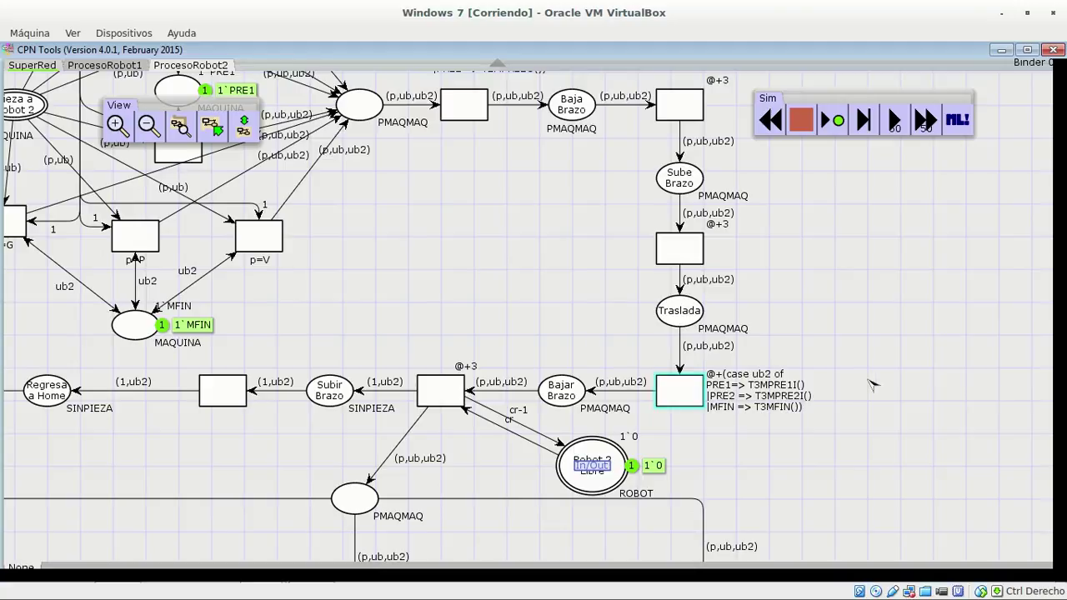
left_click_drag(906, 380, 971, 381)
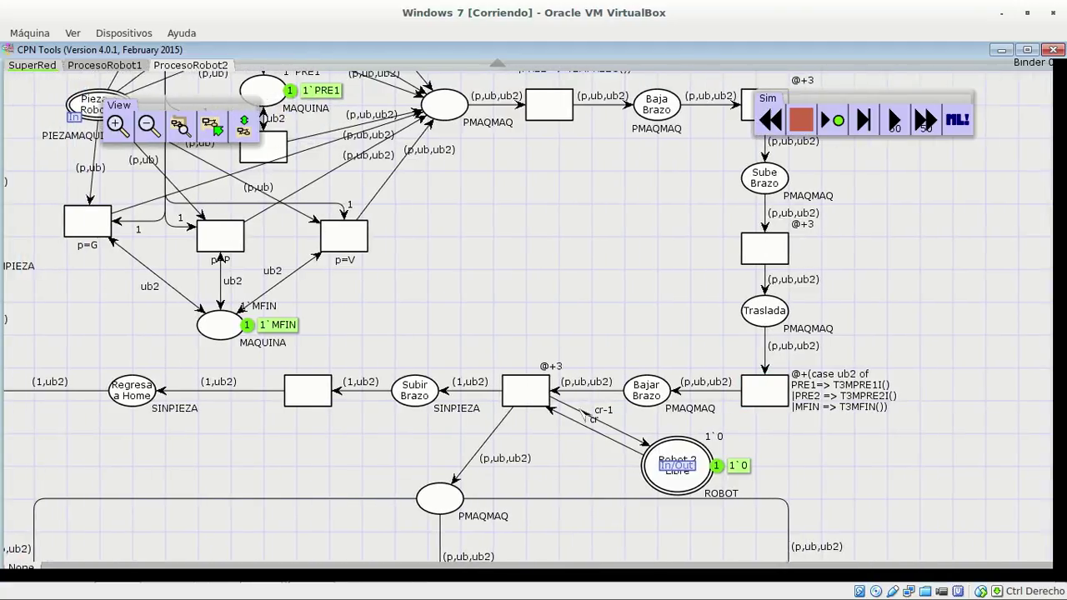
Step: Examine the Robot 2 Libre update and the guarded piece delivery into the PRE1, PRE2 and M_fin input buffers
scroll(608, 238, "down", 3)
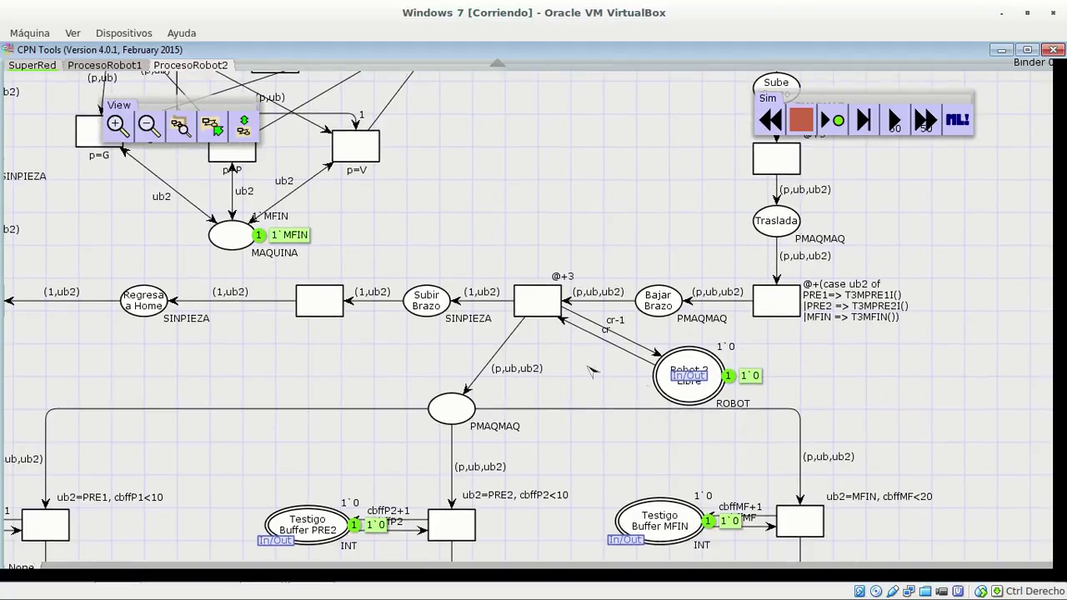
left_click_drag(573, 404, 758, 191)
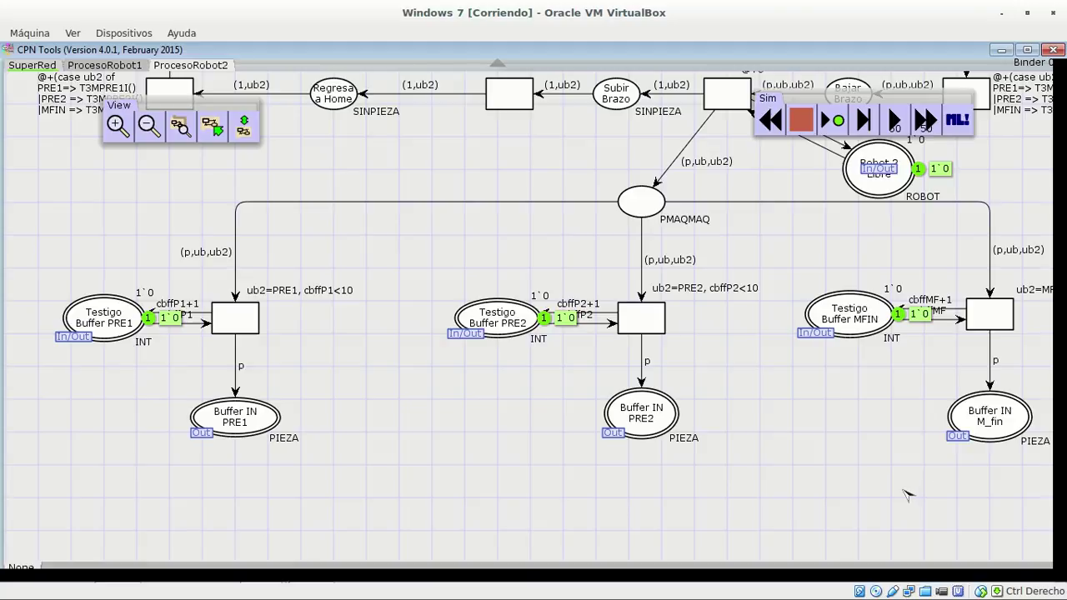
scroll(858, 491, "right", 1)
scroll(878, 504, "left", 1)
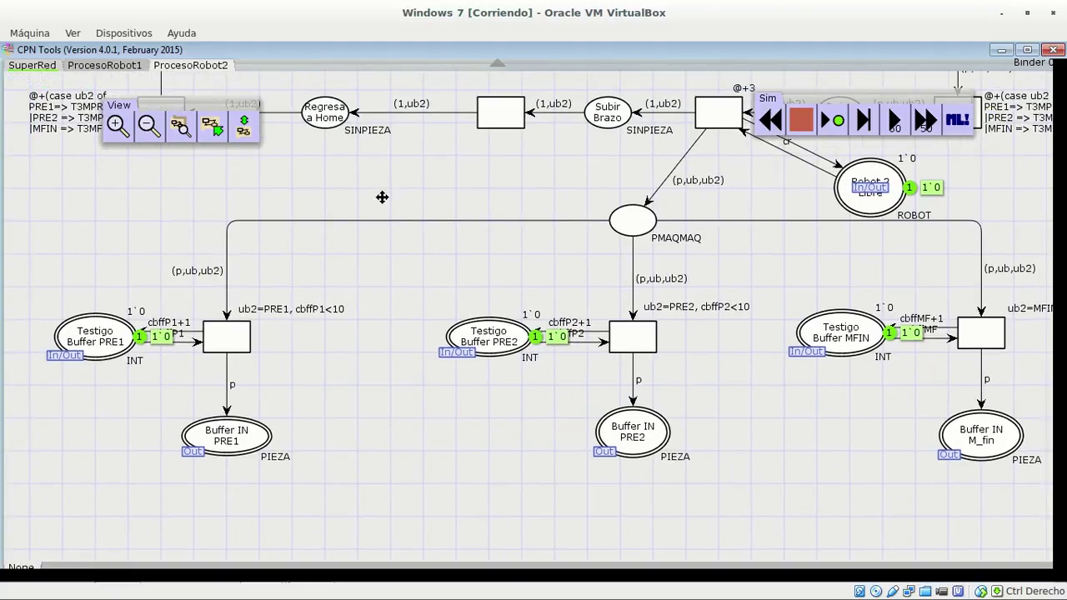
Step: Trace Robot 2's return path from Subir Brazo through Regresa a Home and Esta en Home to Robot 2 en Home
scroll(381, 292, "up", 5)
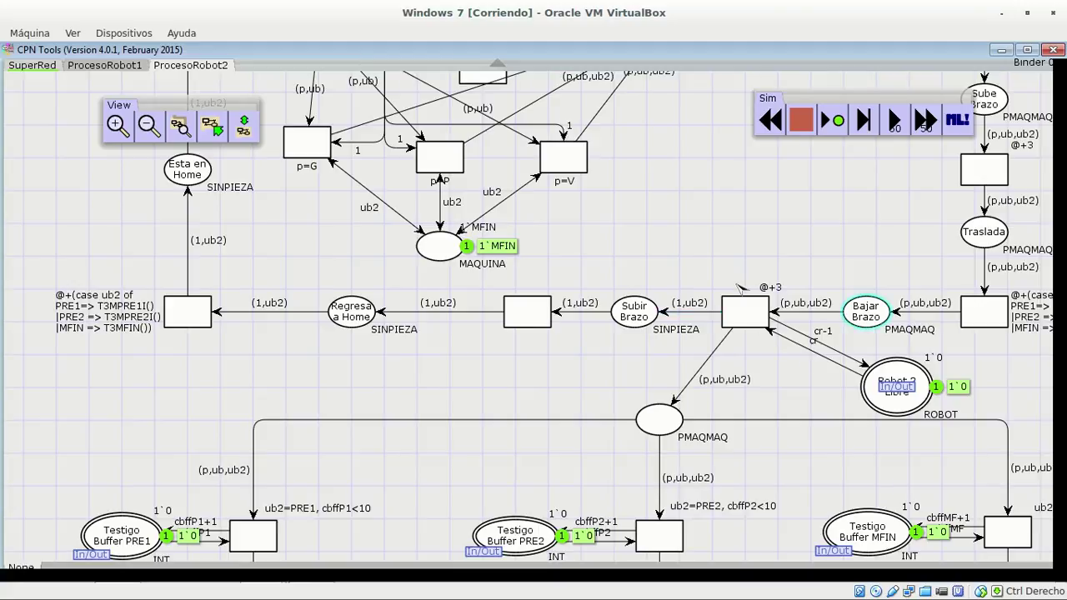
left_click_drag(685, 250, 852, 253)
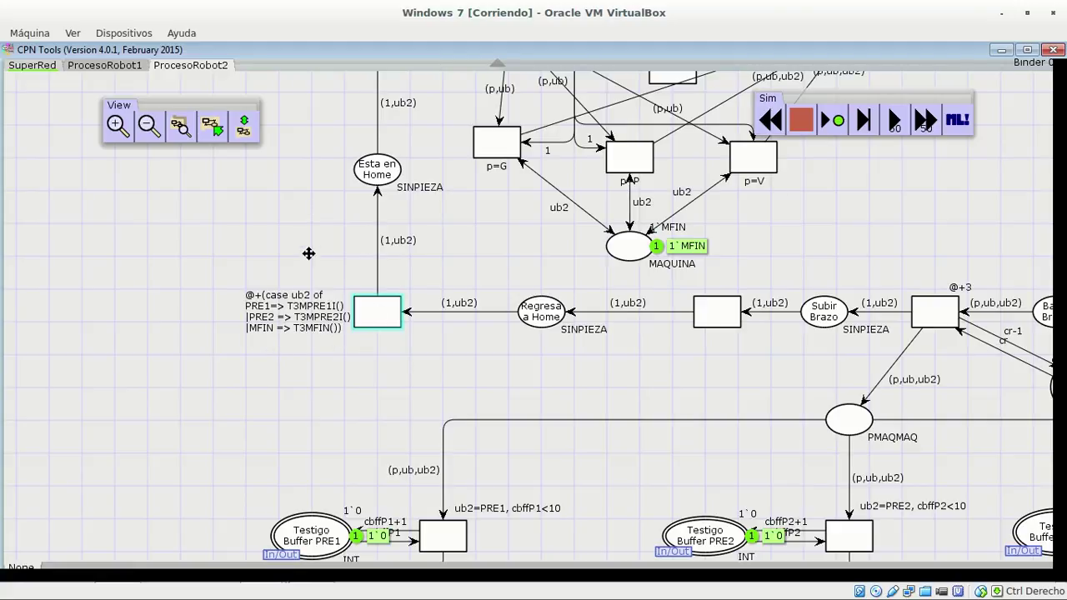
scroll(309, 310, "up", 5)
scroll(309, 437, "up", 1)
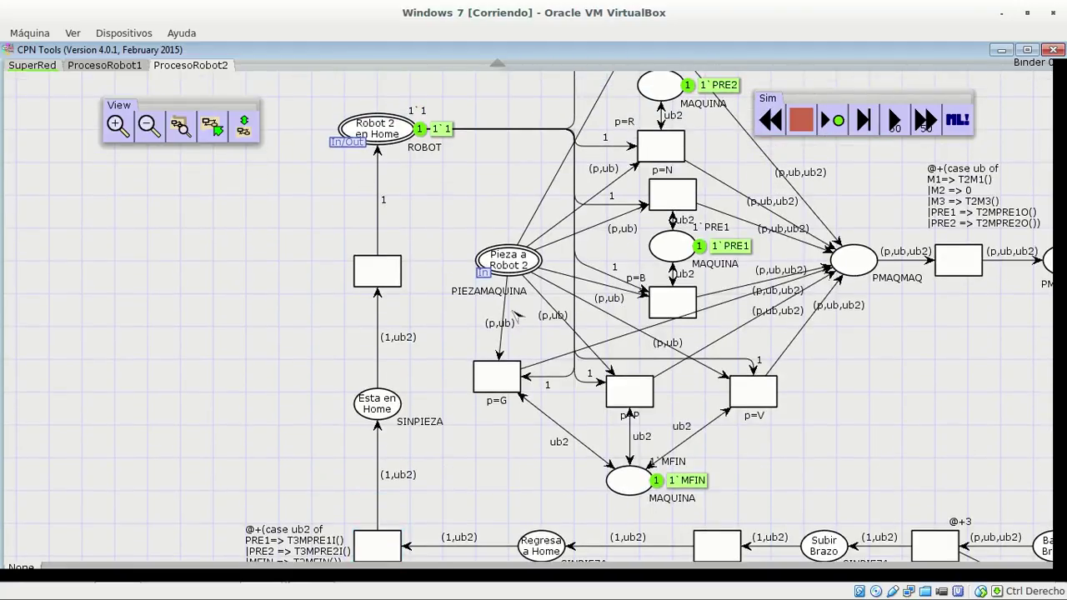
left_click(47, 67)
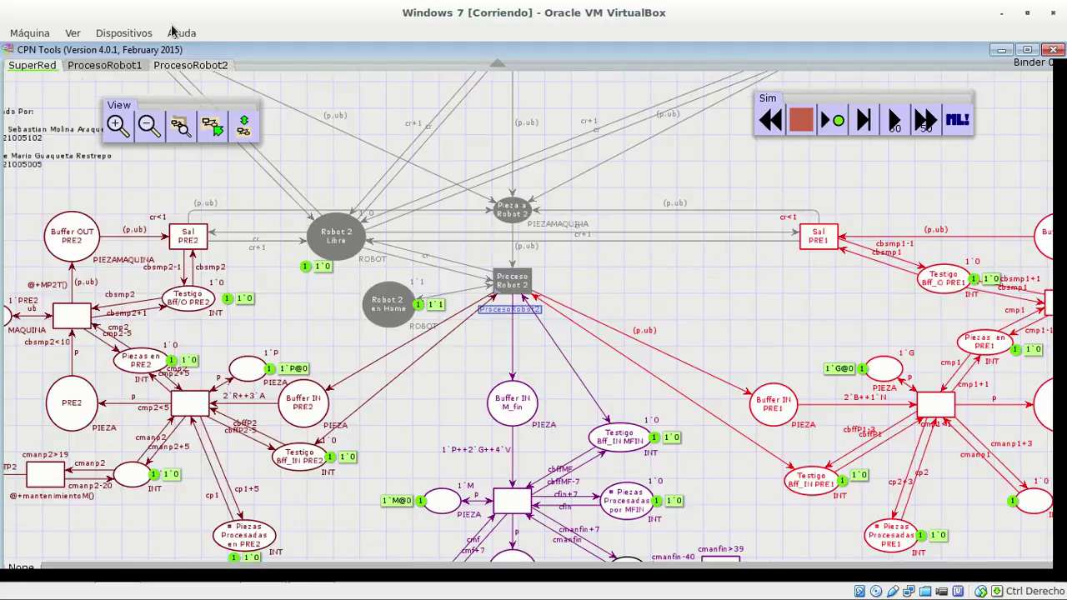
left_click(123, 68)
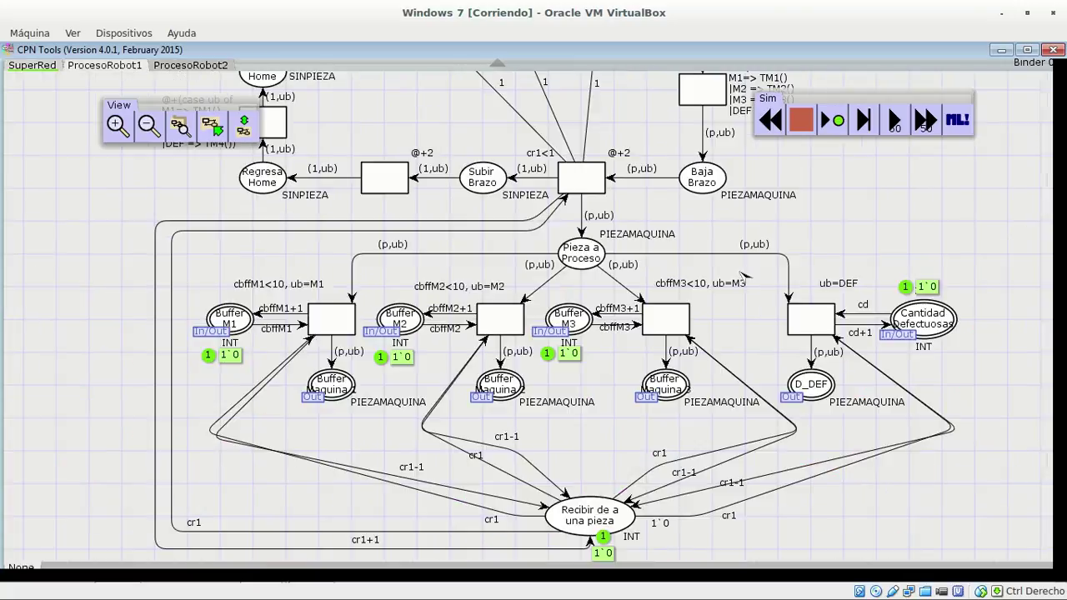
left_click(218, 67)
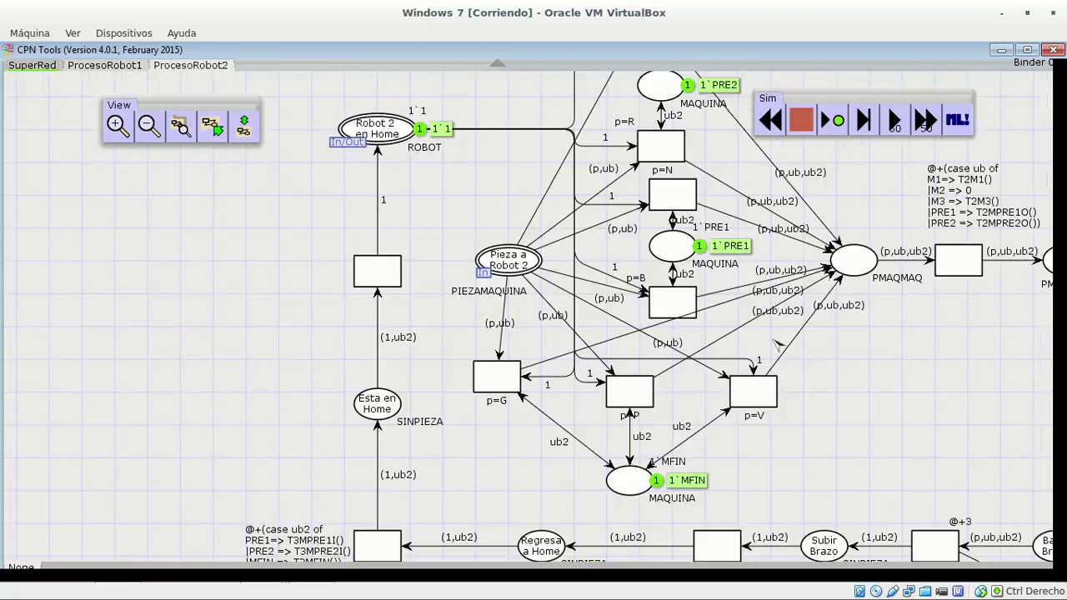
scroll(800, 334, "down", 2)
scroll(801, 333, "right", 3)
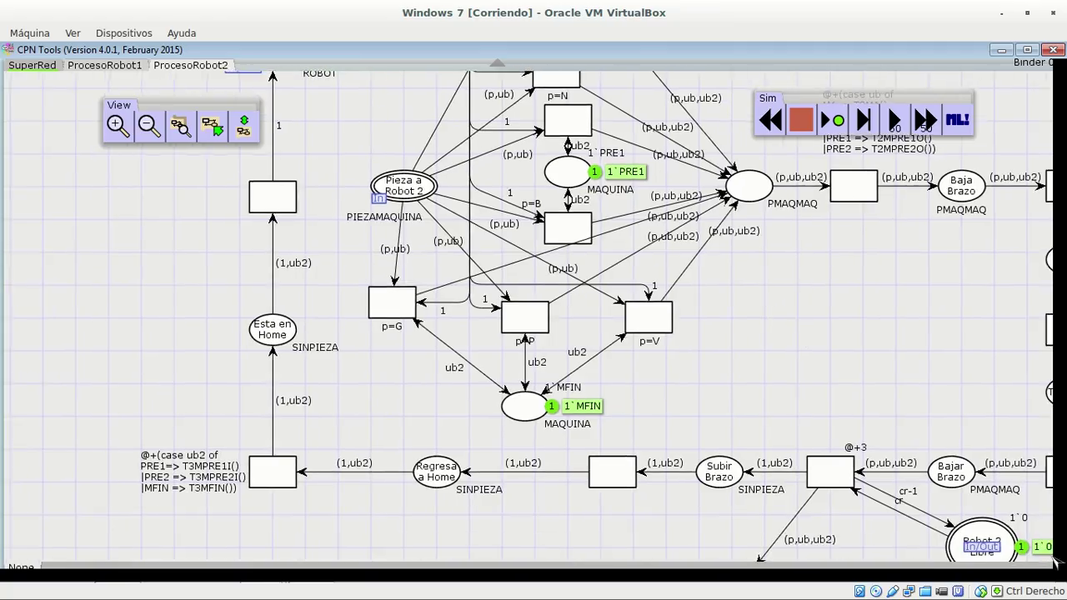
scroll(340, 167, "up", 1)
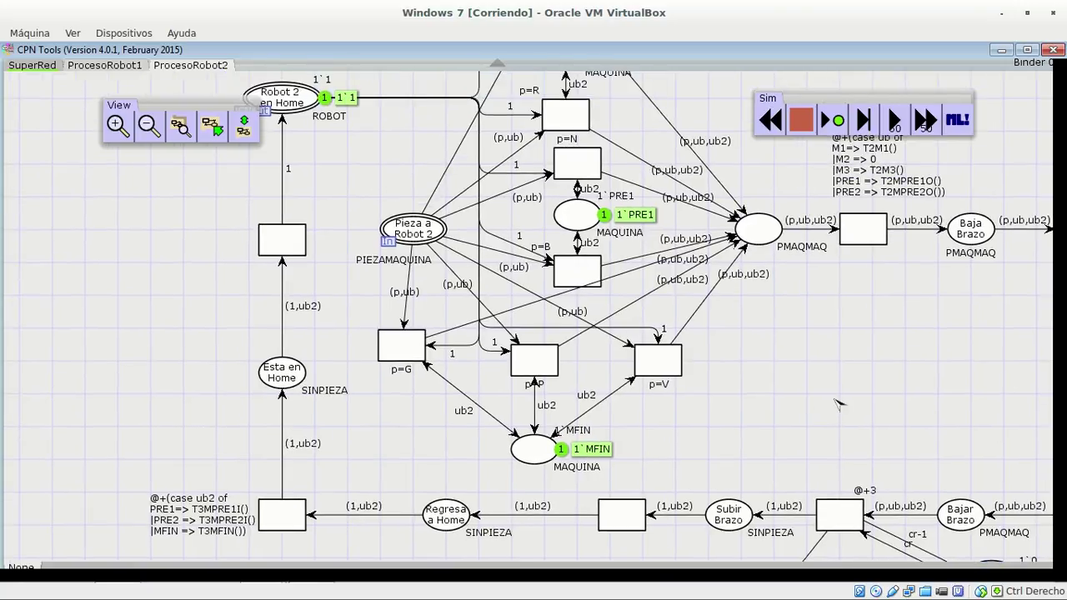
scroll(839, 352, "down", 2)
scroll(844, 309, "down", 1)
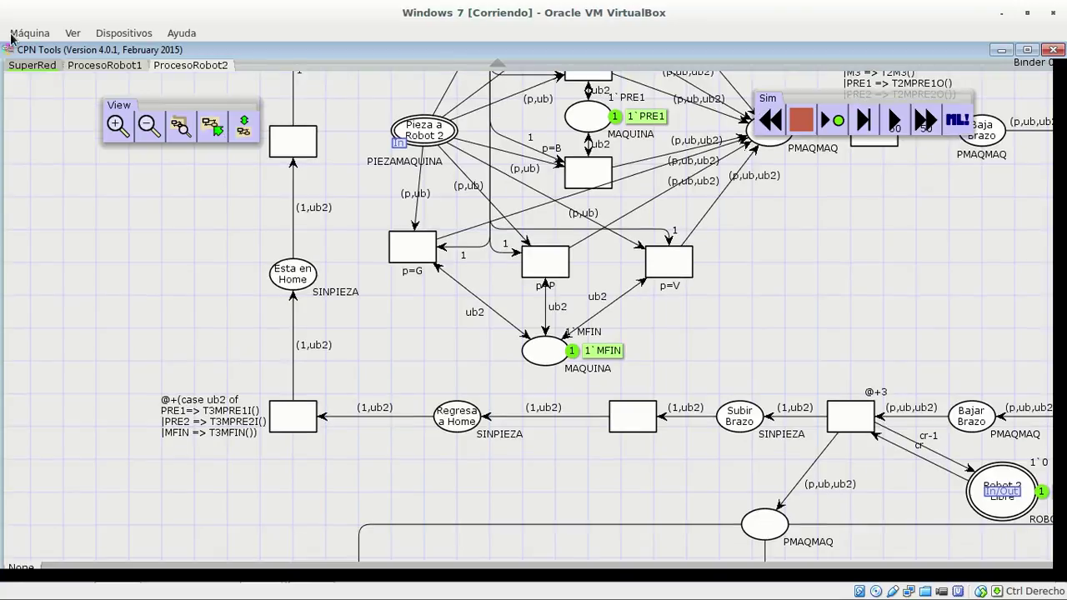
Step: Open the SuperRed net and examine the PRE1 branch from Buffer IN PRE1 through processing to Sal PRE1
left_click(37, 66)
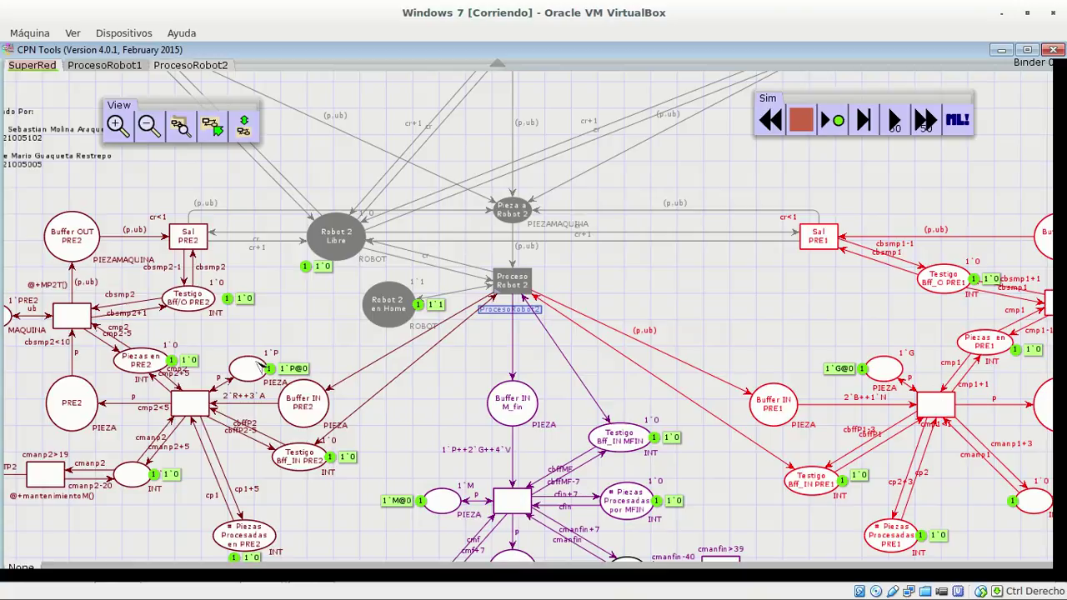
left_click_drag(786, 302, 455, 300)
left_click_drag(974, 326, 941, 302)
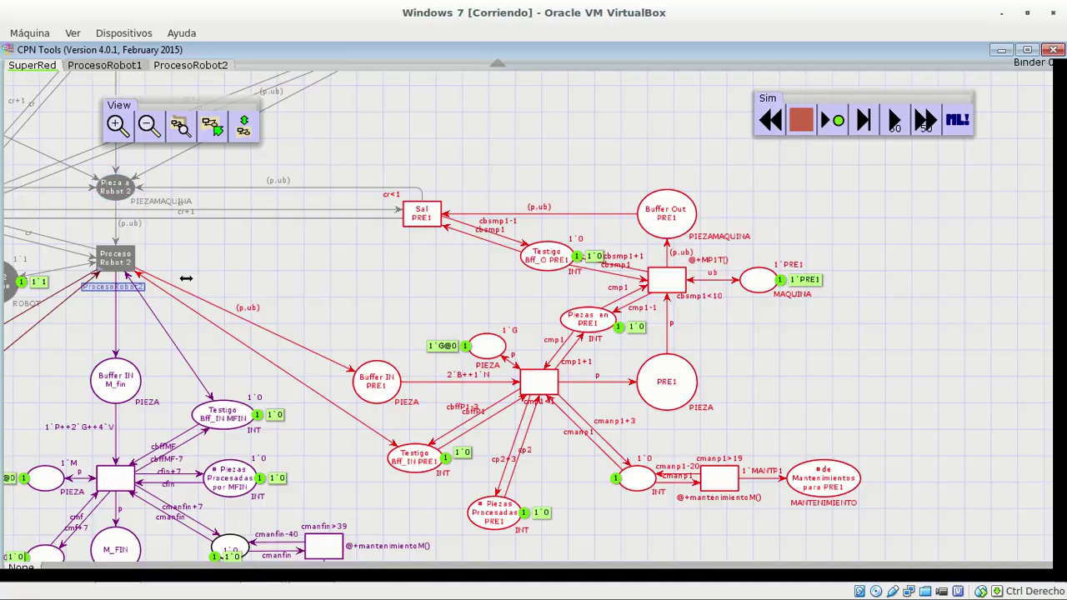
scroll(283, 271, "left", 3)
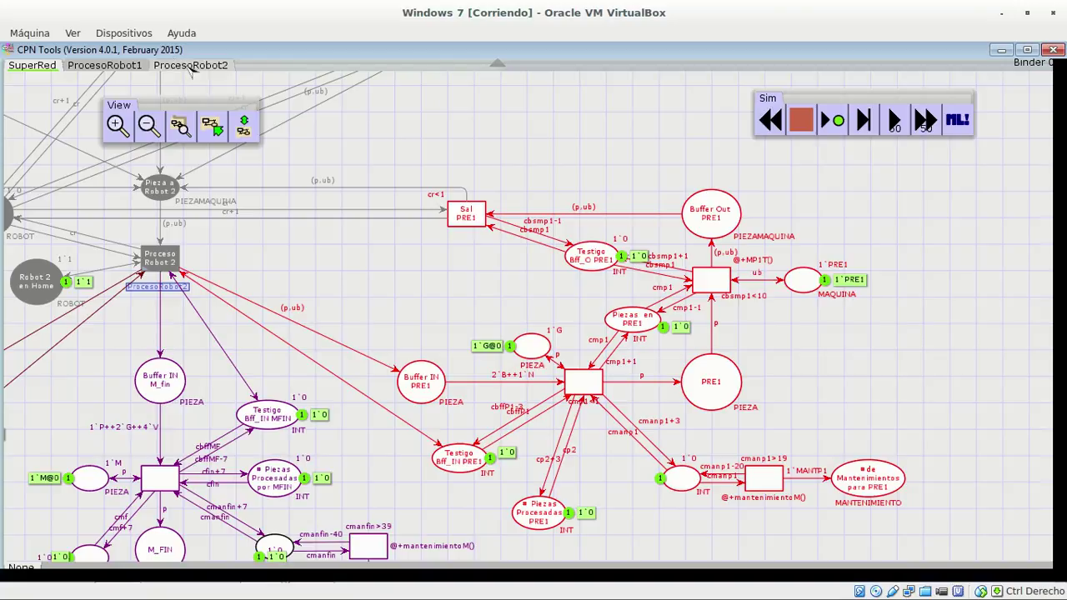
Step: Return to ProcesoRobot2 and check the buffer witness places and capacity guards for PRE1, PRE2 and MFIN
left_click(191, 67)
left_click_drag(668, 336, 705, 289)
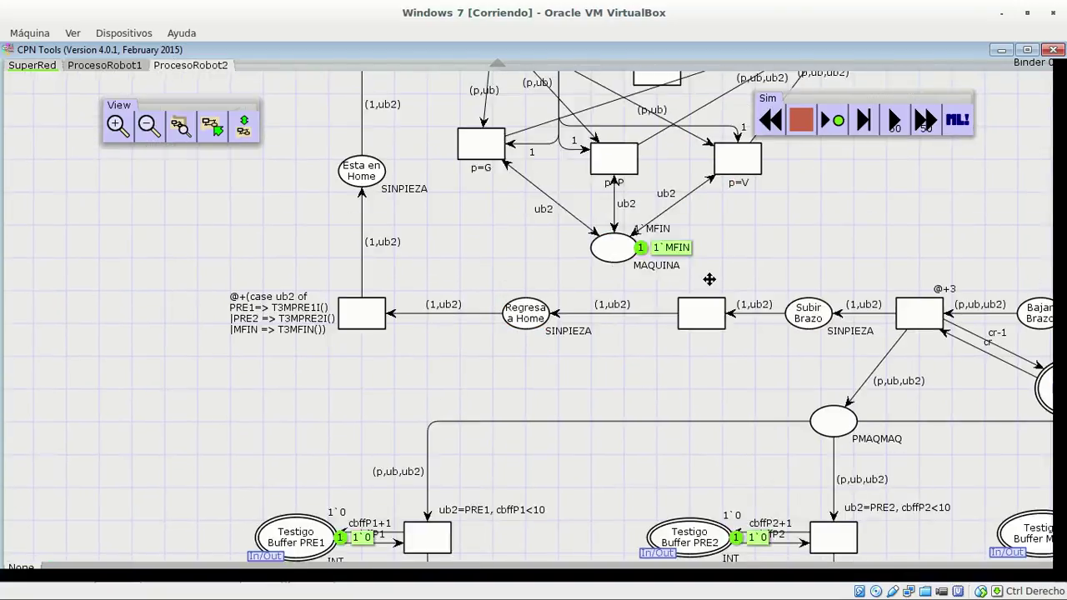
left_click_drag(524, 482, 436, 479)
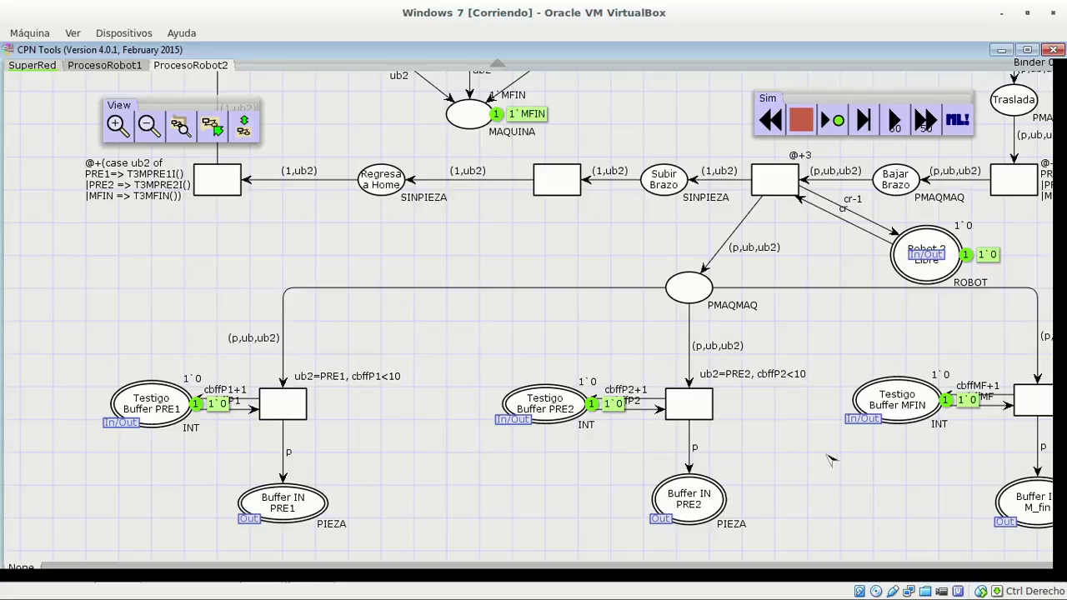
left_click_drag(752, 454, 662, 456)
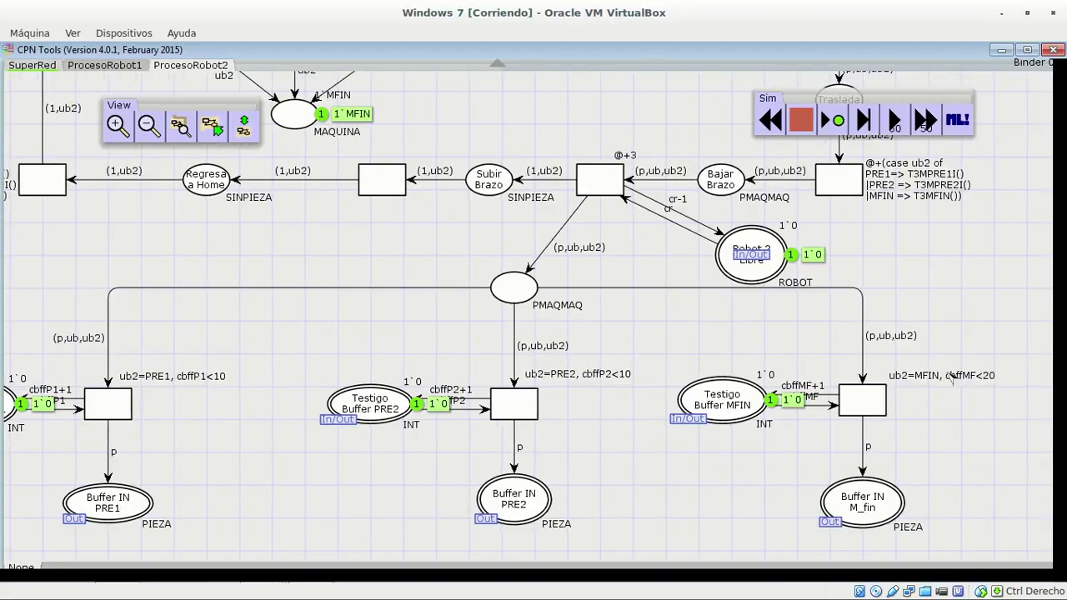
Step: Review the PRE1 branch and its maintenance section in SuperRed, and revisit the origin-dependent transport delays in ProcesoRobot2
left_click(32, 65)
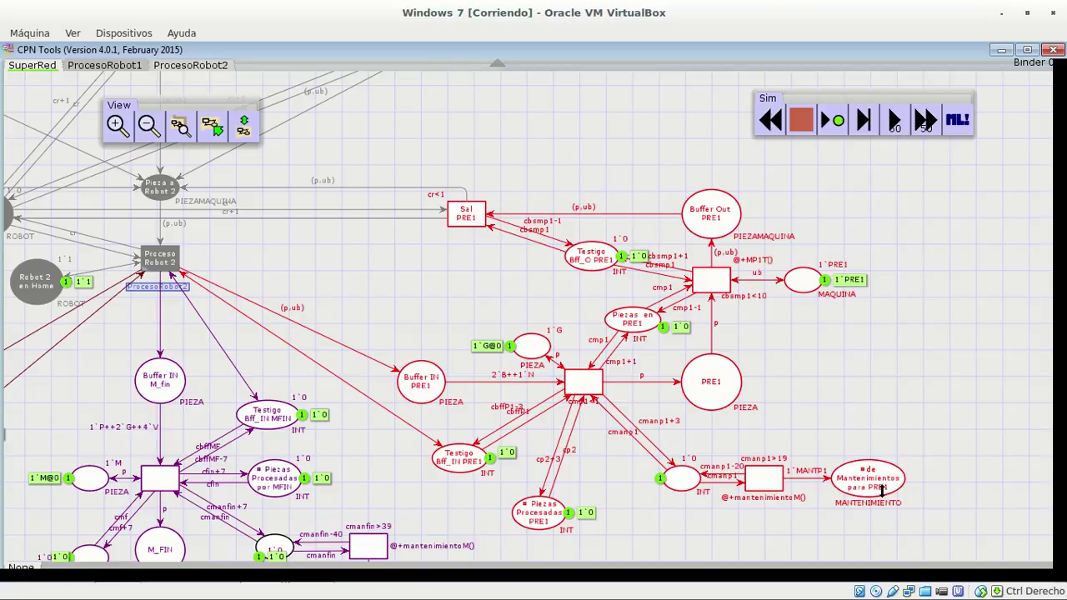
left_click(816, 478)
left_click(184, 67)
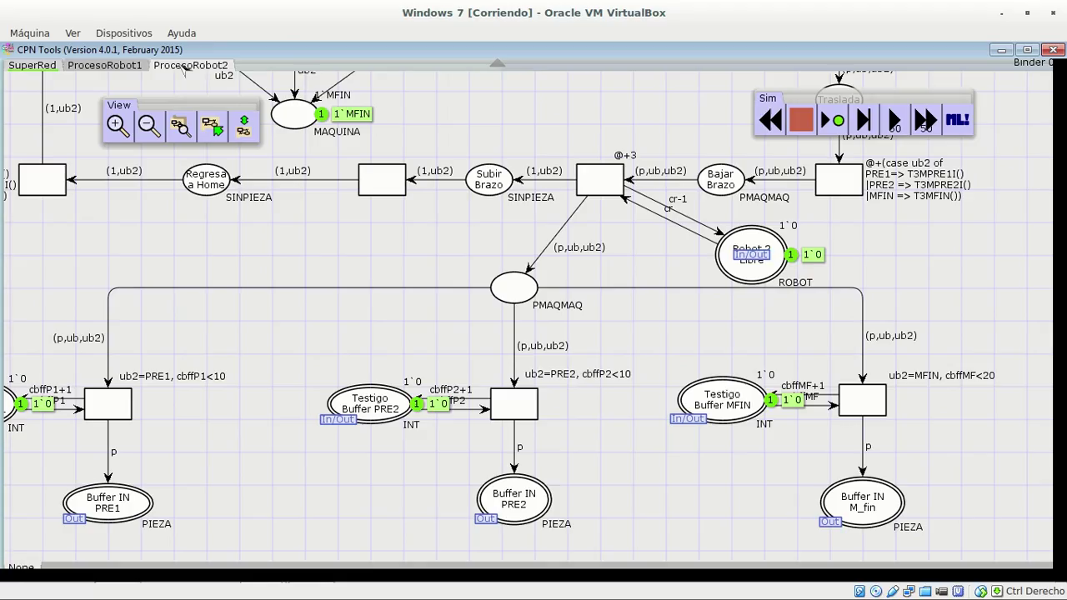
left_click_drag(511, 195, 588, 189)
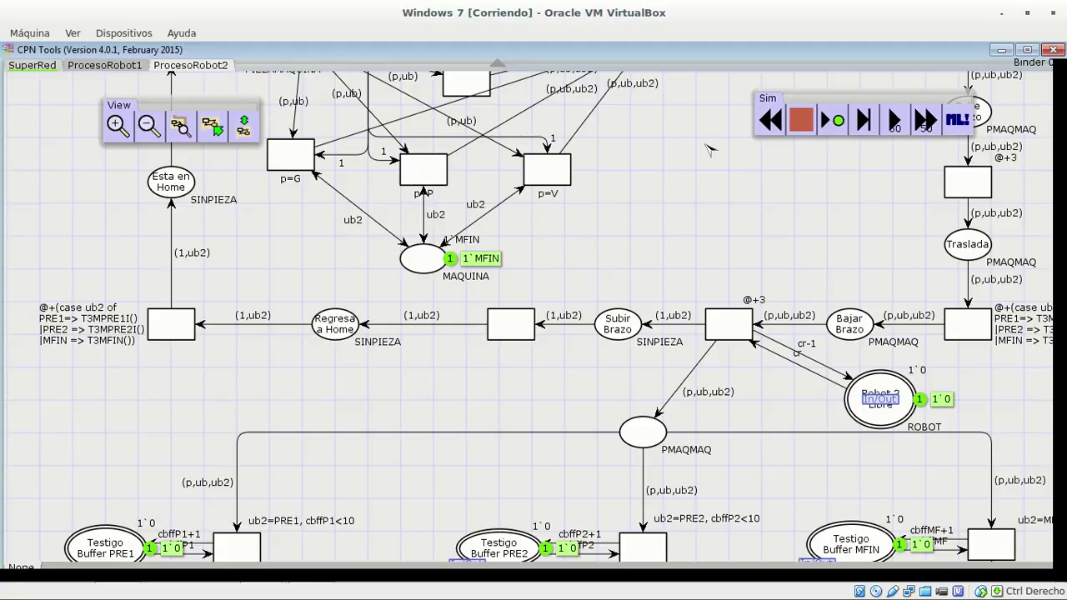
left_click_drag(676, 174, 611, 354)
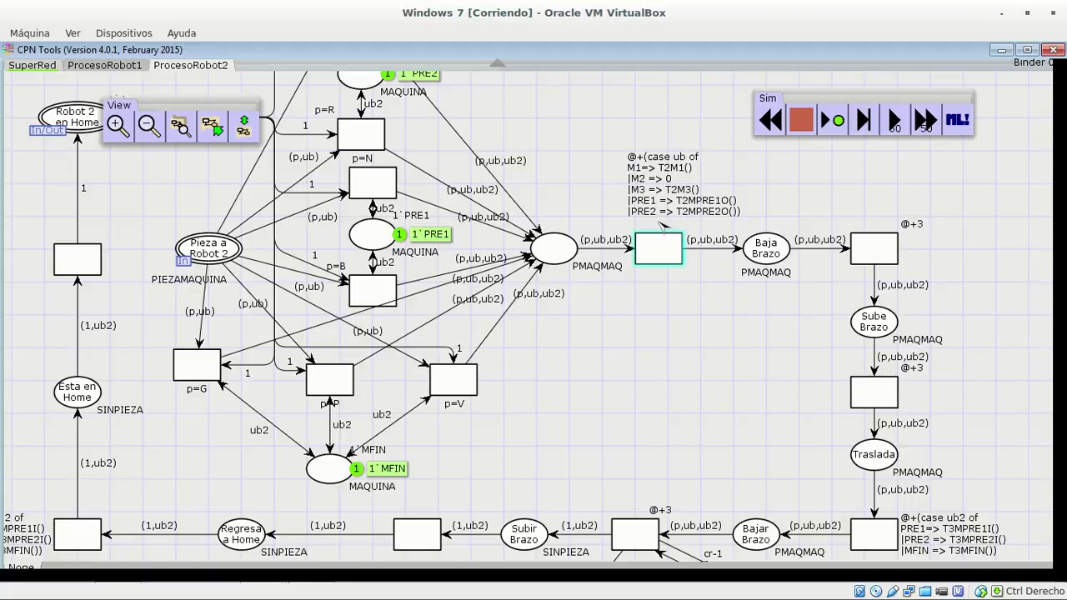
Step: Return to SuperRed and examine the PRE2 branch, including its buffers, processed-piece counter and maintenance section
left_click(35, 66)
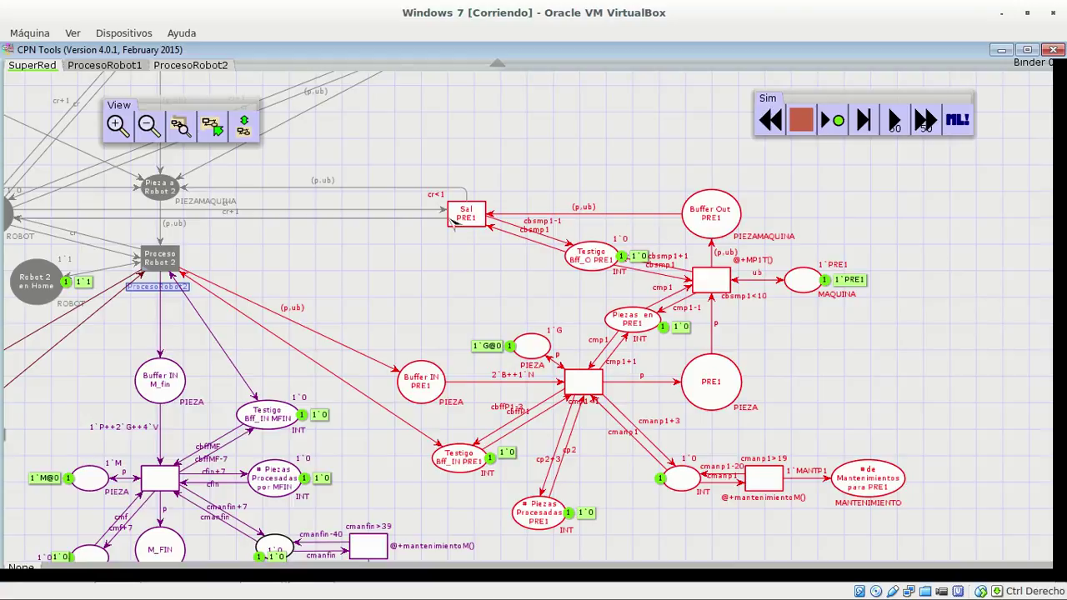
scroll(552, 278, "left", 5)
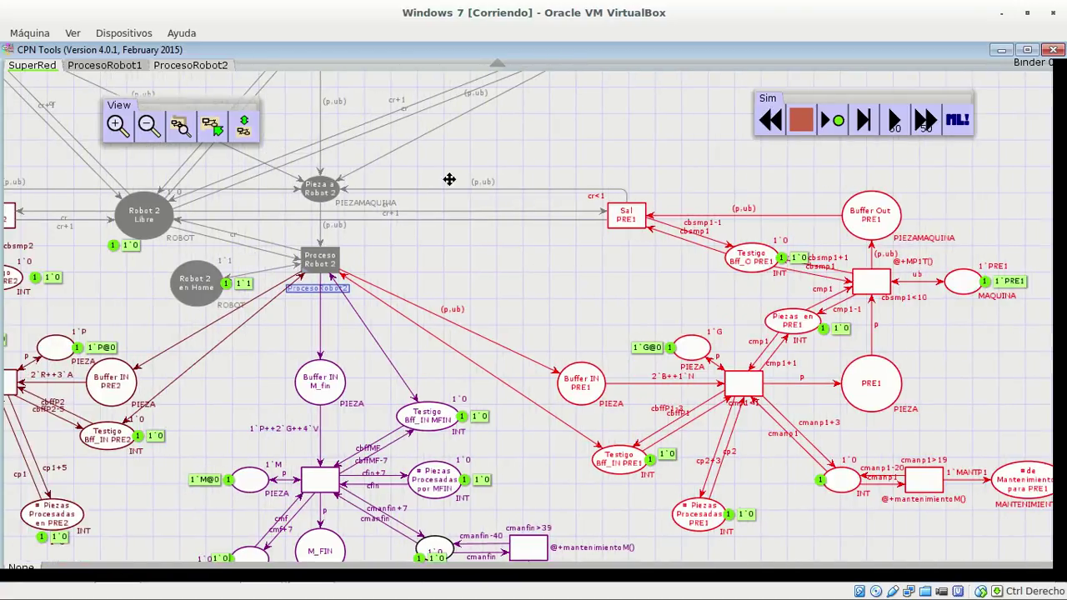
scroll(548, 269, "down", 1)
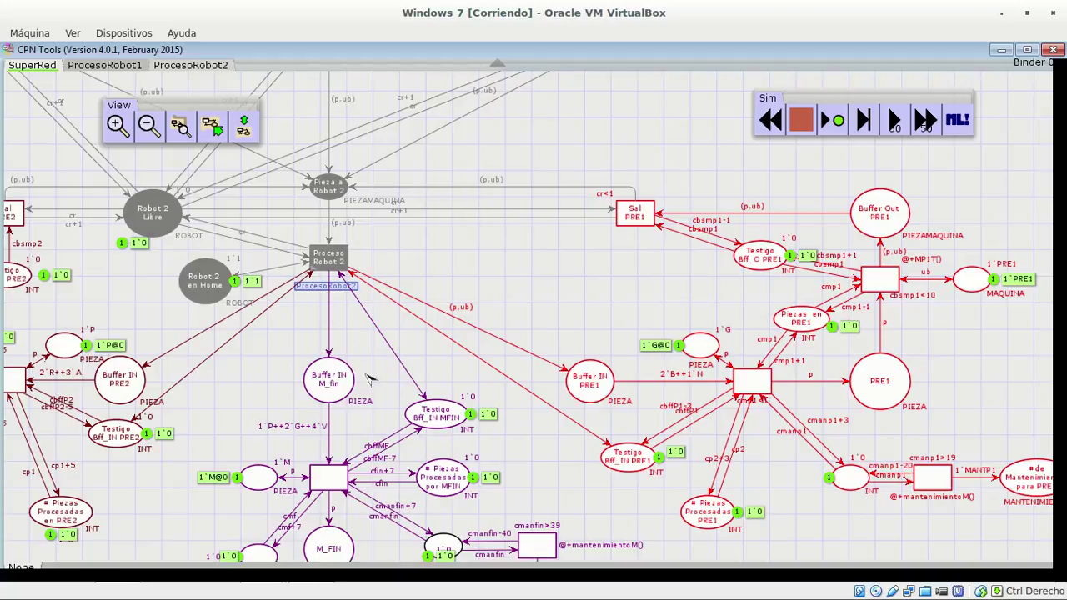
scroll(683, 220, "left", 10)
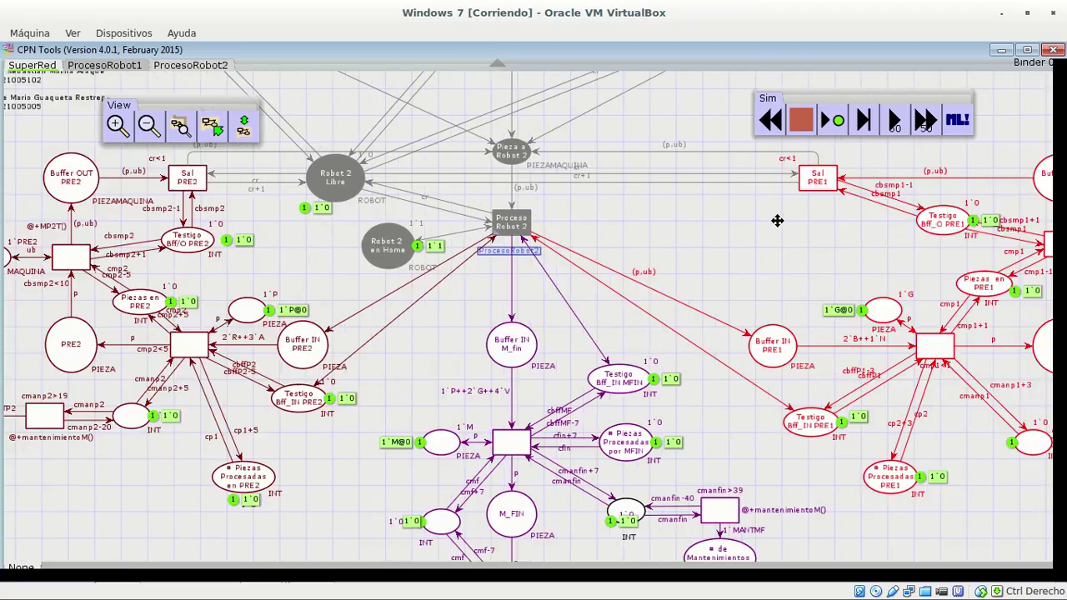
scroll(869, 220, "left", 1)
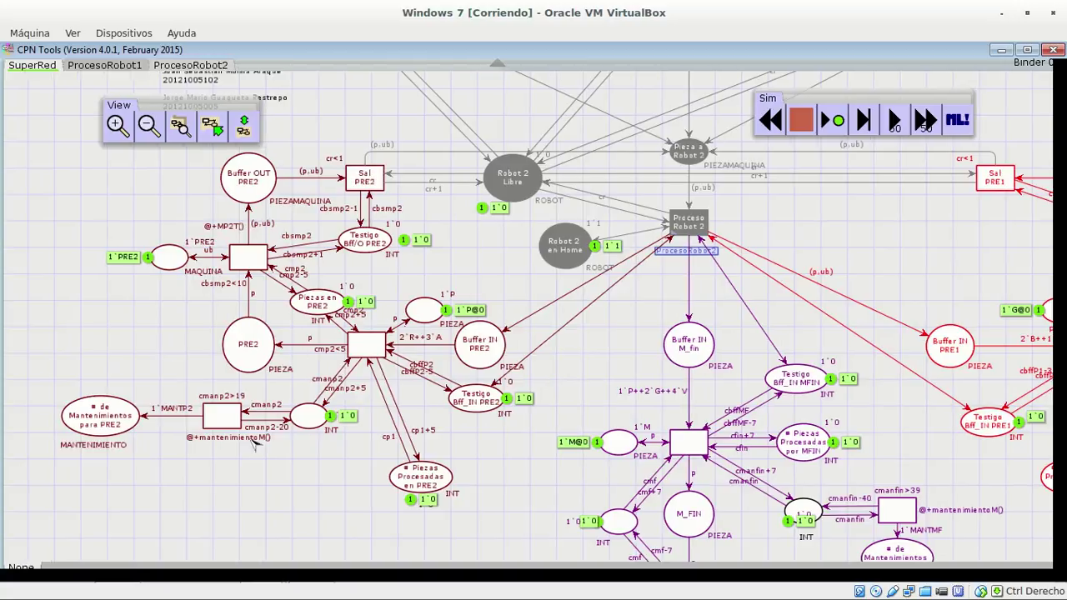
Step: Examine the M_fin branch in SuperRed around Buffer IN M_fin, its witness place and the 1`P++2`G++4`V arc
scroll(306, 502, "down", 6)
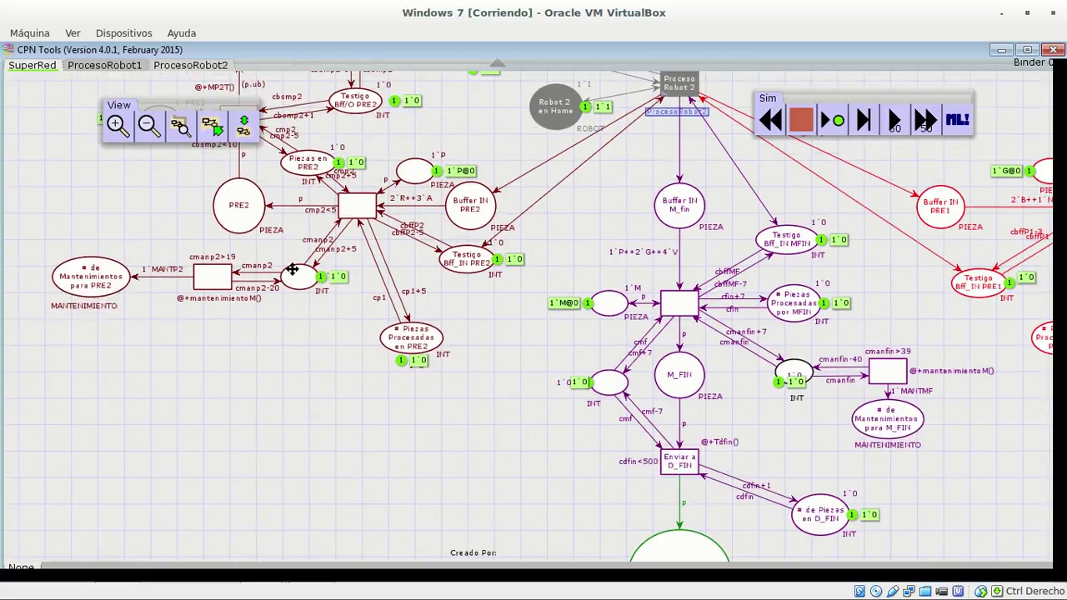
scroll(225, 333, "up", 2)
scroll(212, 353, "right", 3)
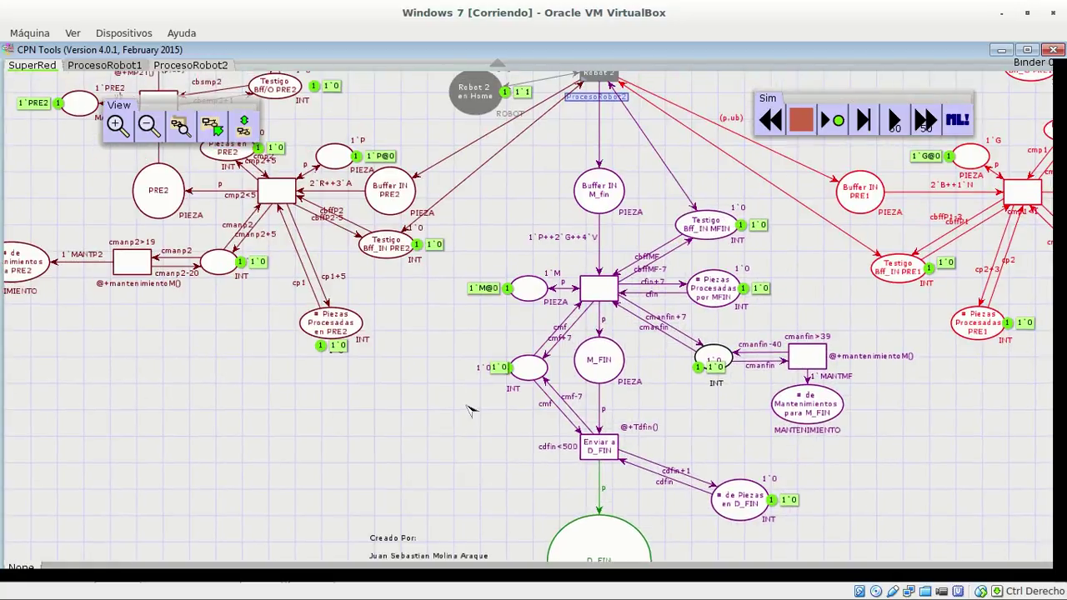
scroll(412, 425, "right", 2)
scroll(404, 426, "right", 1)
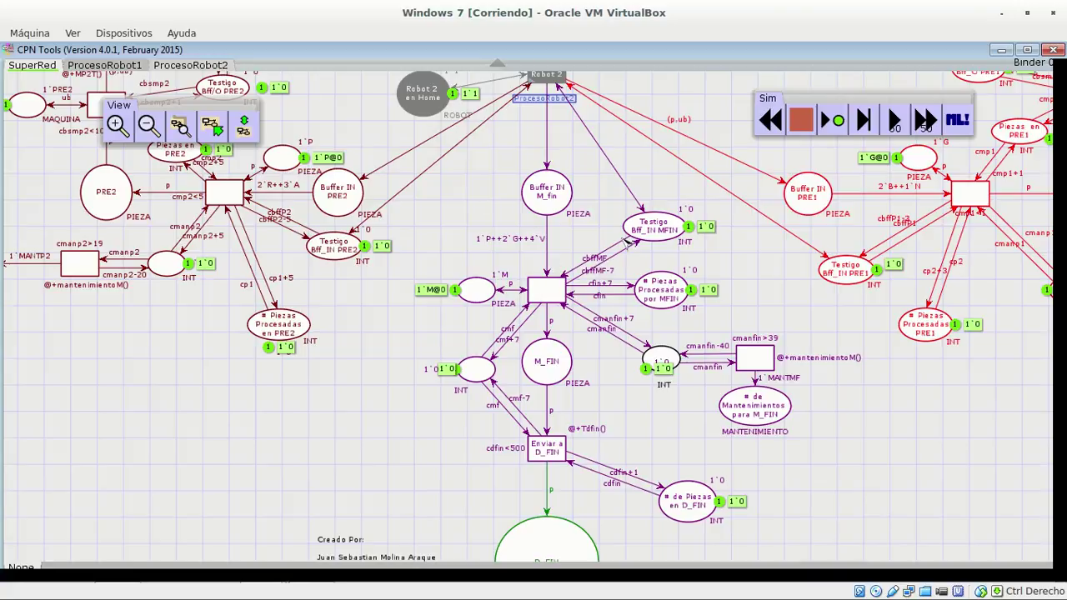
Step: Open ProcesoRobot2 and check the Testigo Buffer MFIN place and the ub2=MFIN, cbffMF<20 guard
left_click(198, 67)
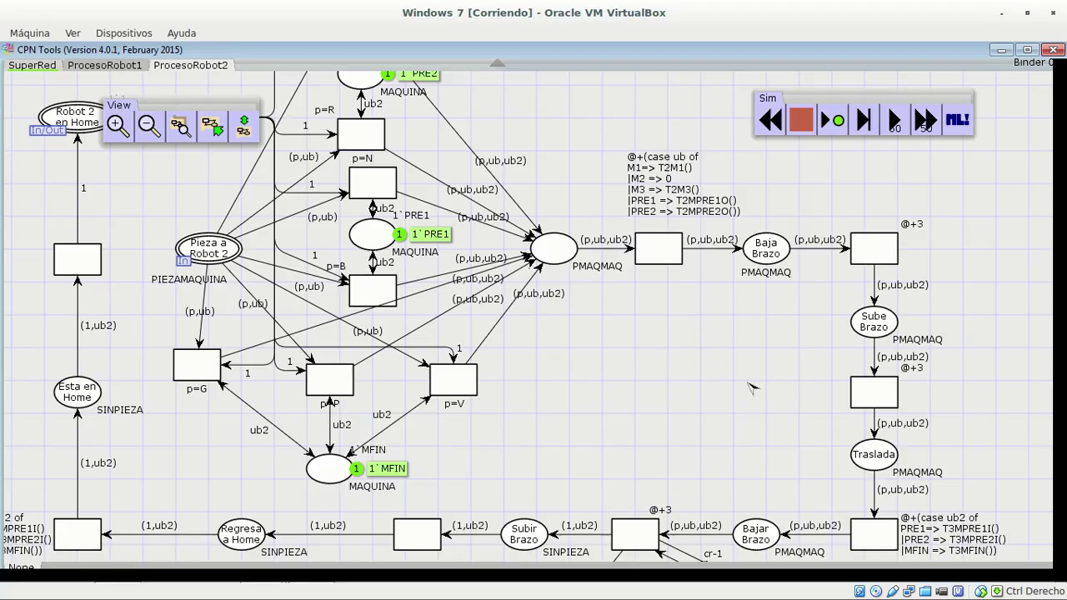
scroll(733, 209, "down", 3)
scroll(733, 167, "down", 5)
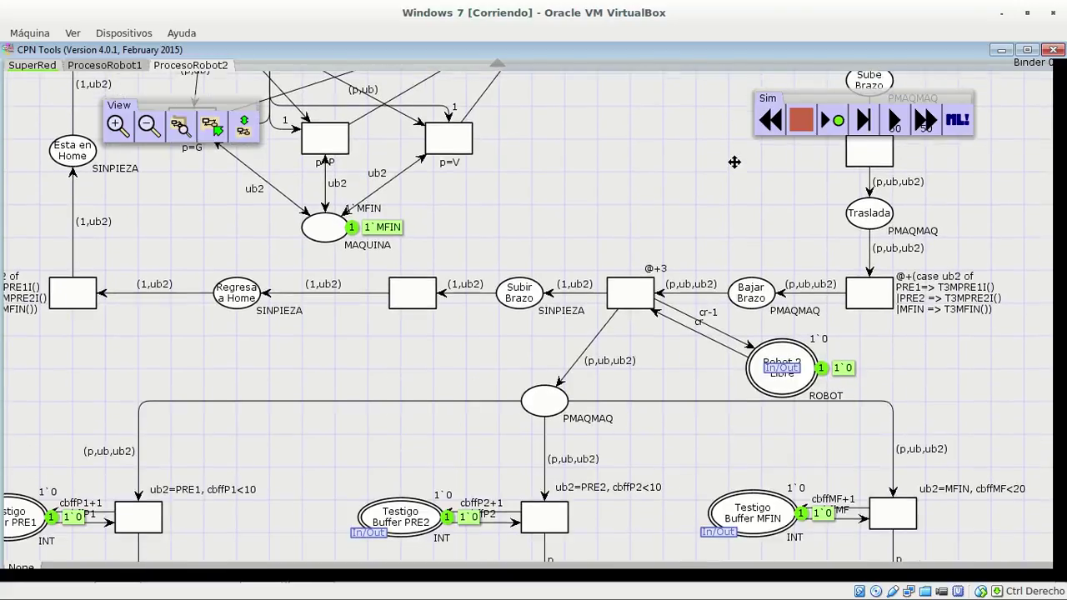
scroll(929, 368, "down", 1)
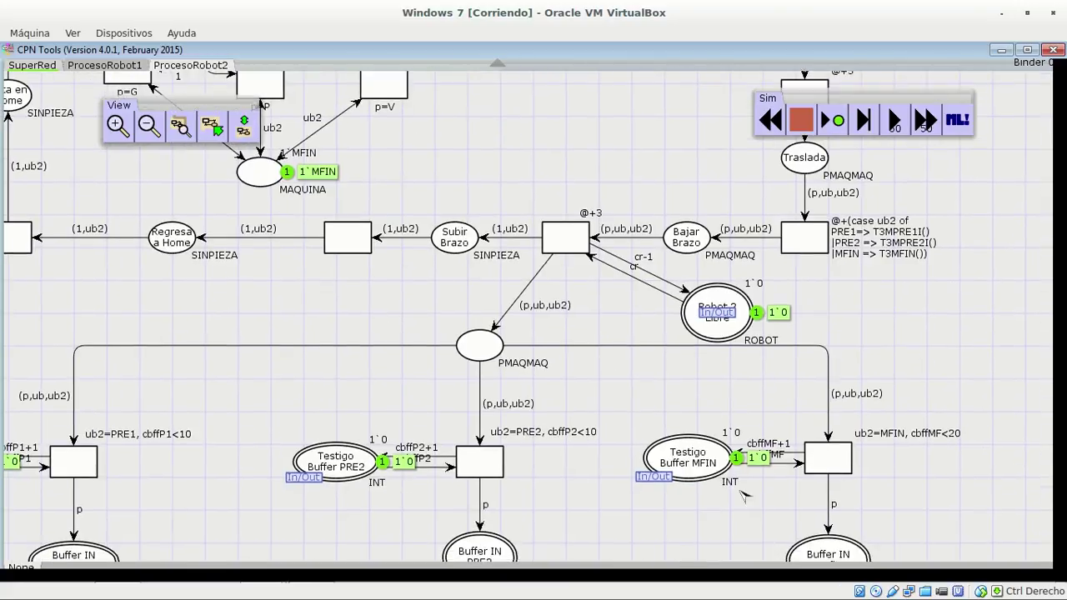
Step: Return to SuperRed and examine M_FIN's counters and maintenance section and the Enviar a D_FIN transition leading to D_FIN
left_click(34, 65)
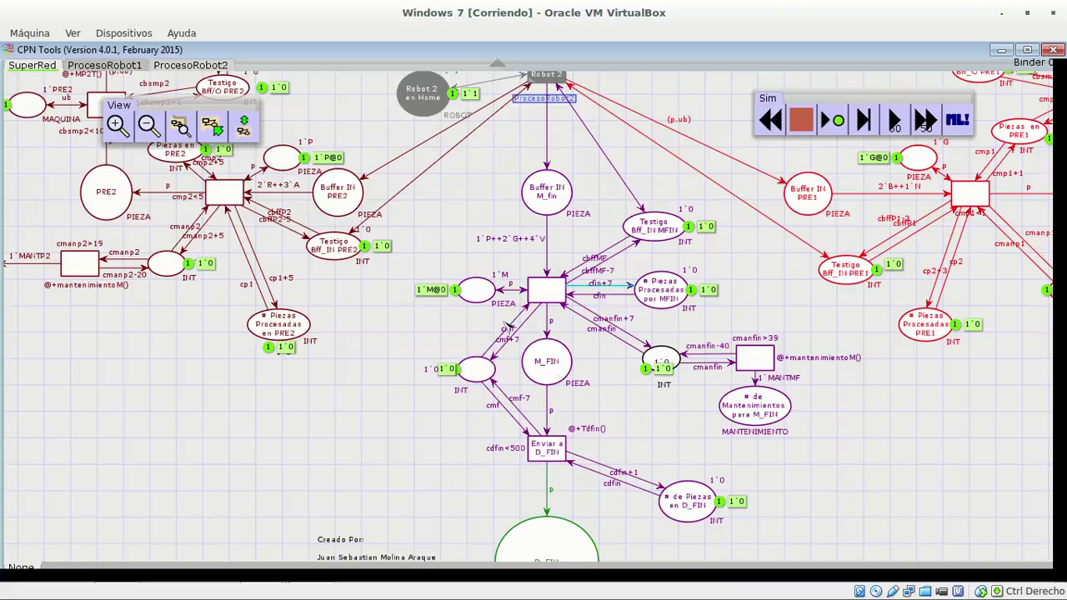
scroll(786, 459, "down", 2)
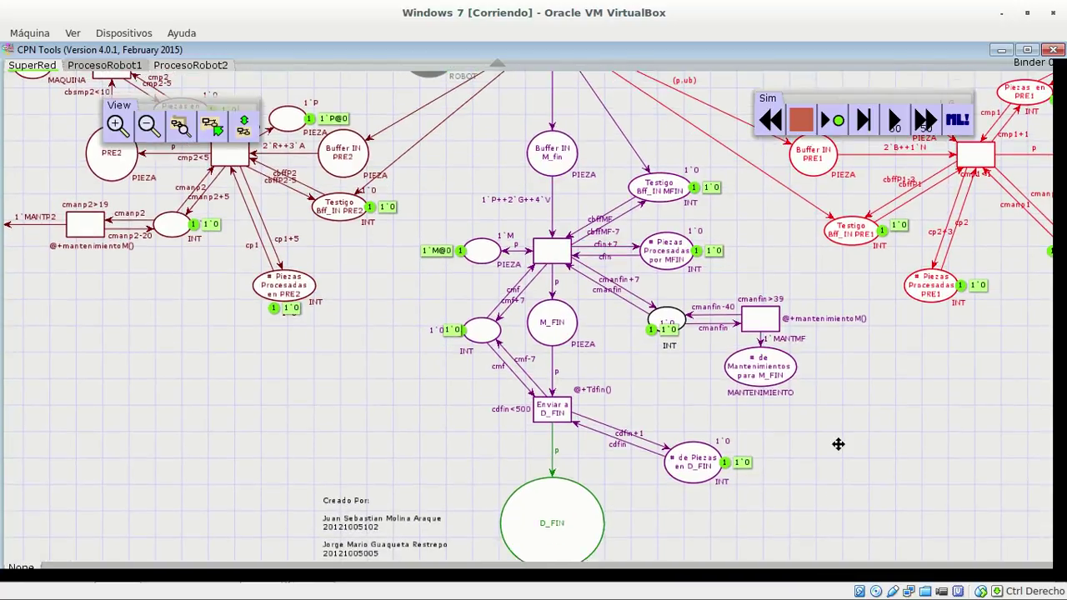
scroll(842, 409, "down", 4)
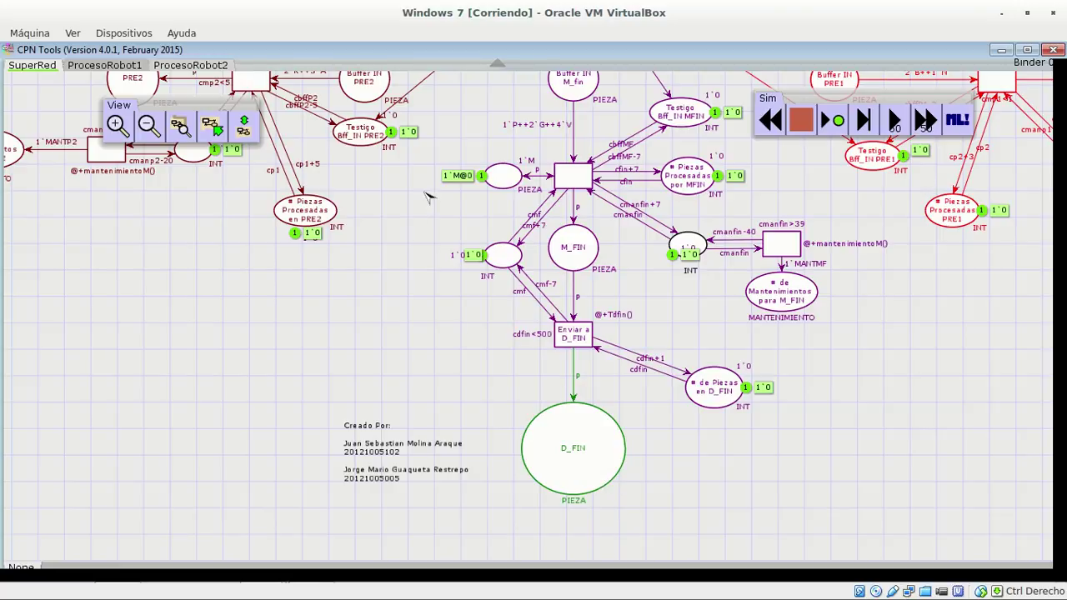
Step: Return to the start of the SuperRed net and enlarge the area around the Inicio transition
left_click_drag(412, 217, 398, 426)
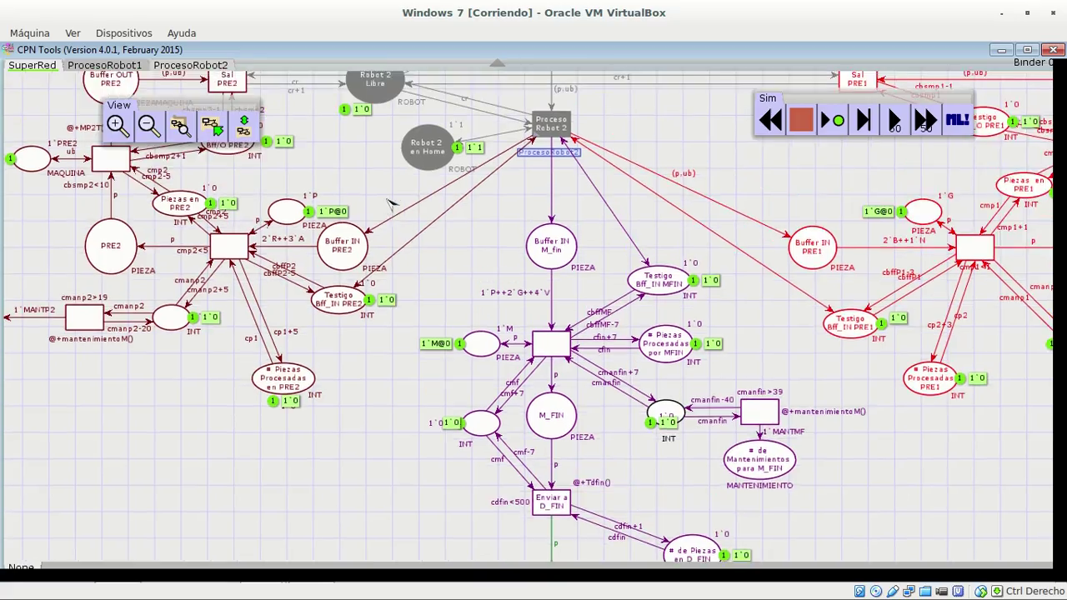
left_click_drag(345, 276, 354, 363)
left_click_drag(350, 192, 358, 277)
left_click_drag(353, 181, 353, 440)
left_click_drag(331, 146, 326, 325)
left_click_drag(362, 233, 437, 366)
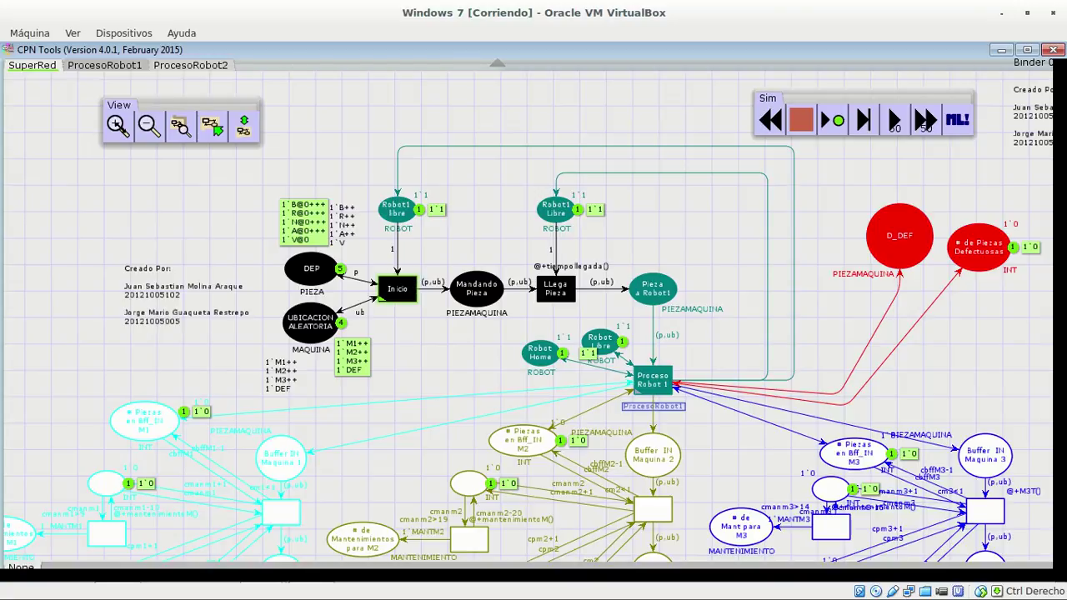
left_click(117, 125)
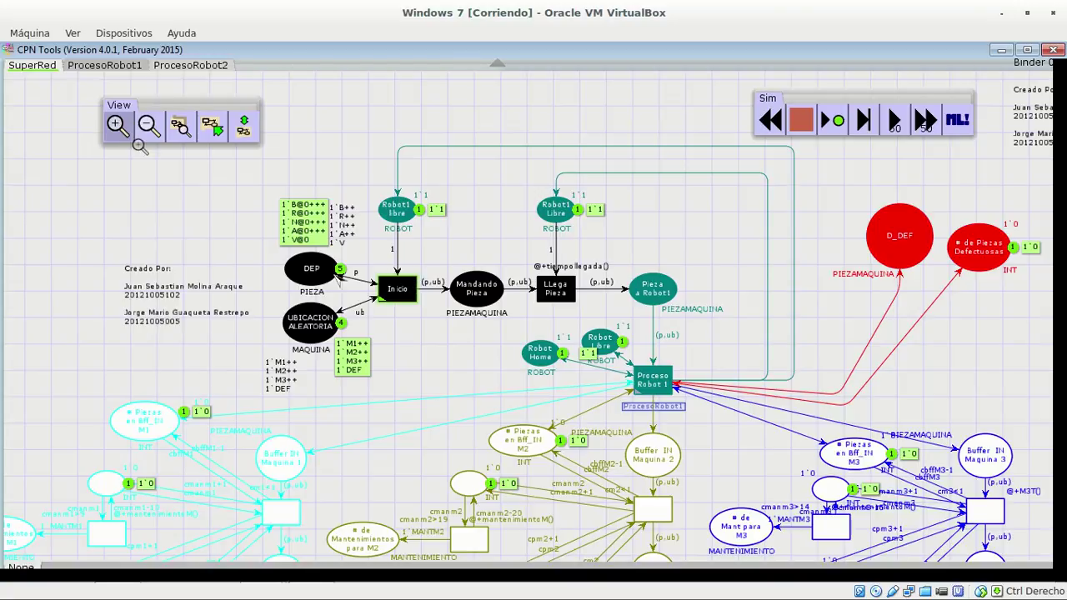
left_click(401, 291)
left_click(406, 293)
left_click(401, 297)
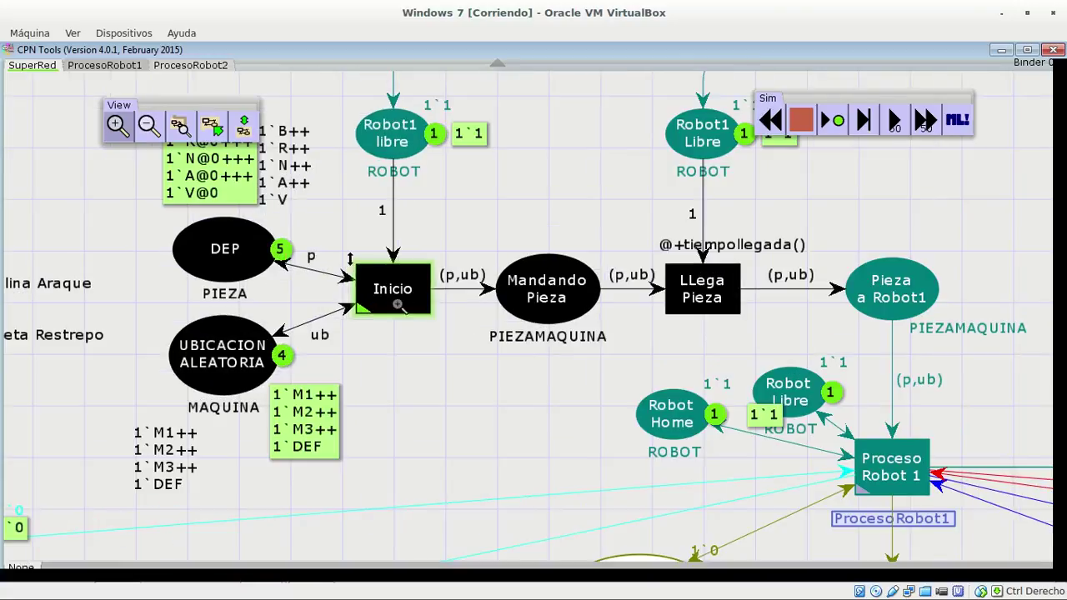
Step: Move the View palette off the DEP tokens and single-step the simulation until a piece reaches Pieza a Robot1
left_click(150, 126)
left_click(150, 125)
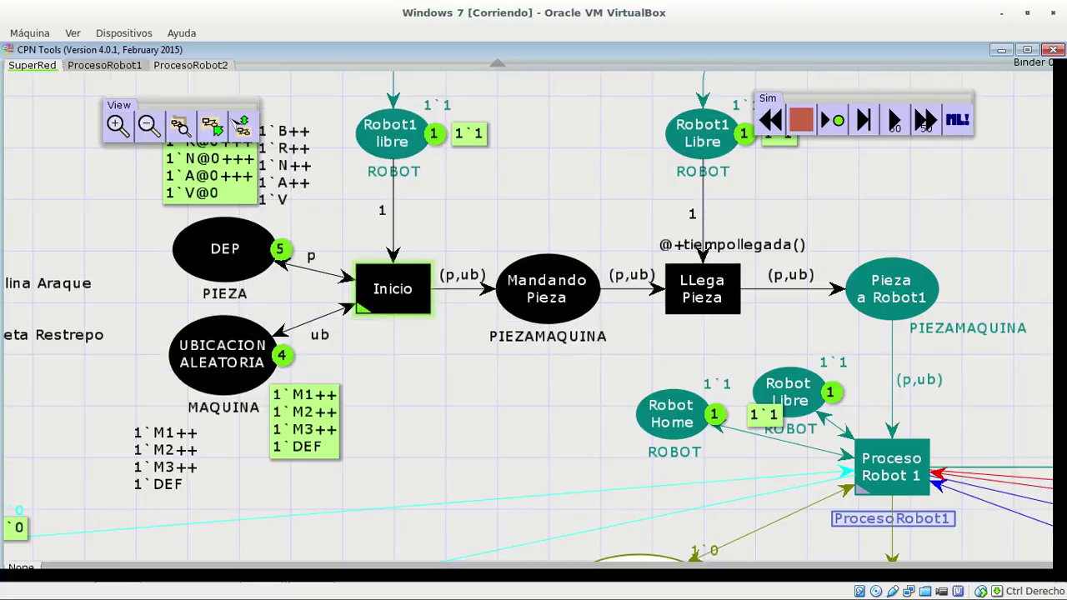
left_click_drag(215, 109, 82, 92)
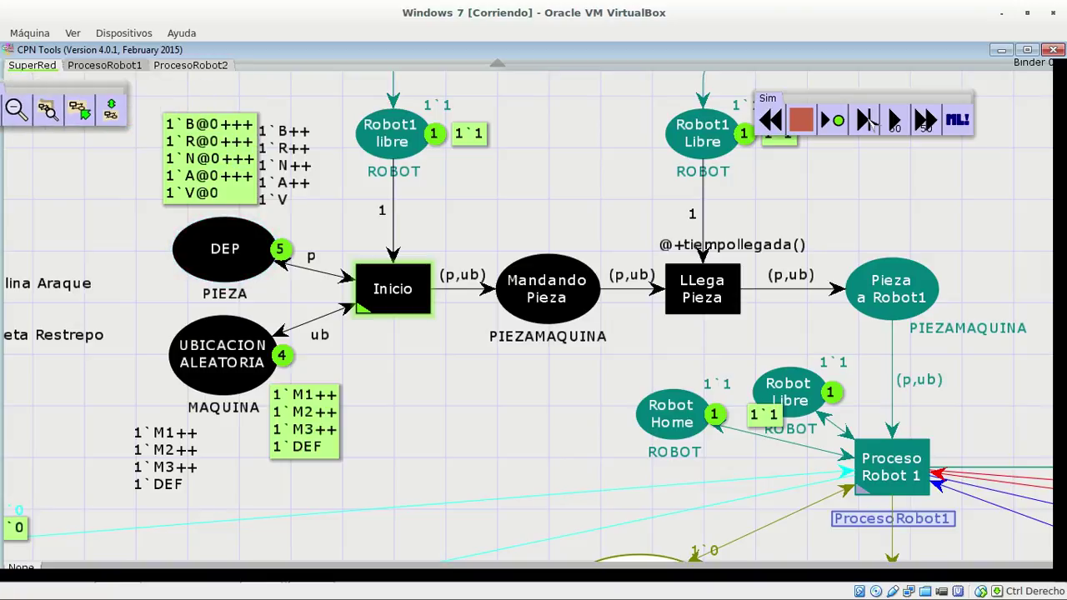
left_click(866, 121)
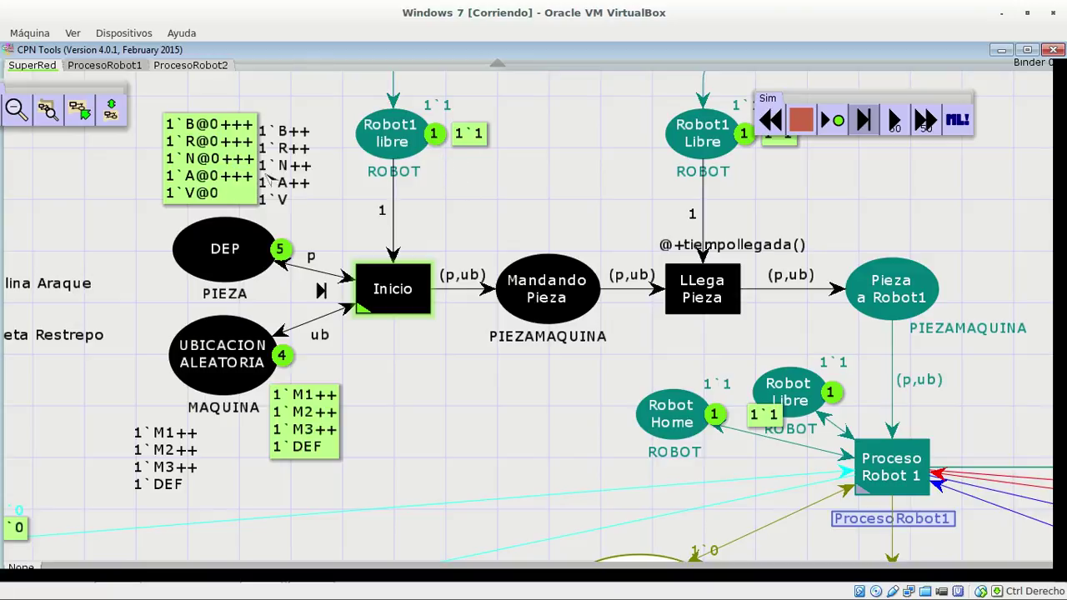
left_click(462, 404)
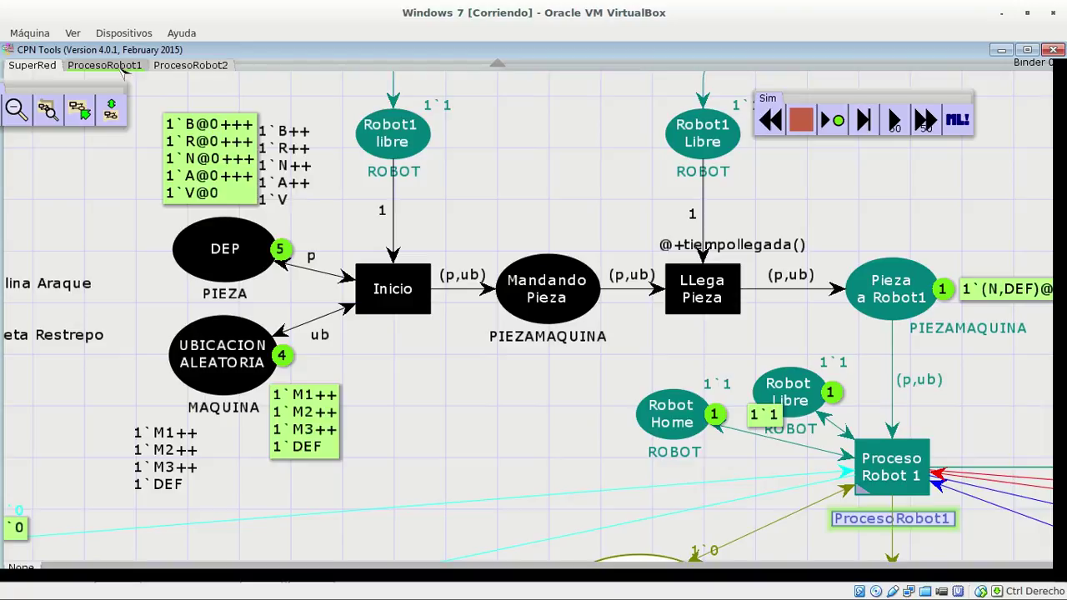
Step: Open ProcesoRobot1 and single-step the simulation until the piece reaches Pieza a Proceso and the Robot Libre places are refilled
left_click(123, 67)
left_click_drag(407, 165, 469, 386)
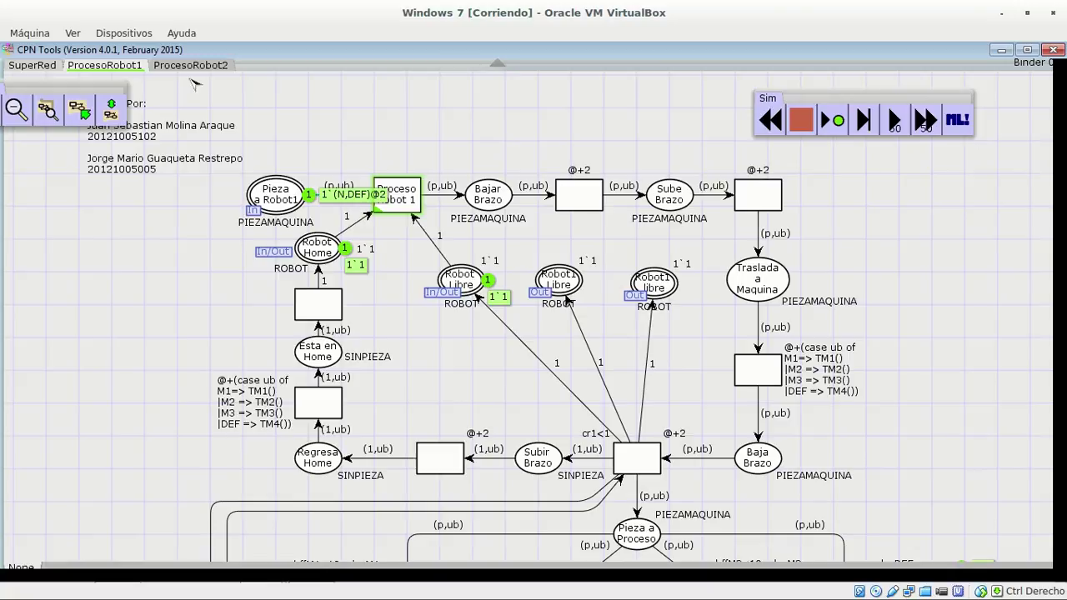
left_click(869, 117)
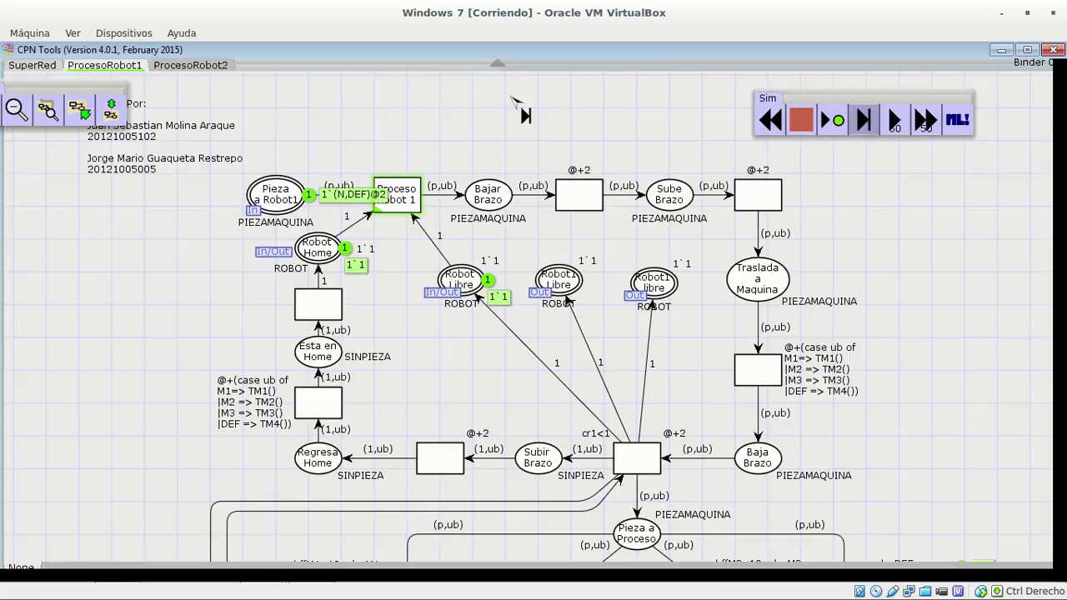
left_click(514, 98)
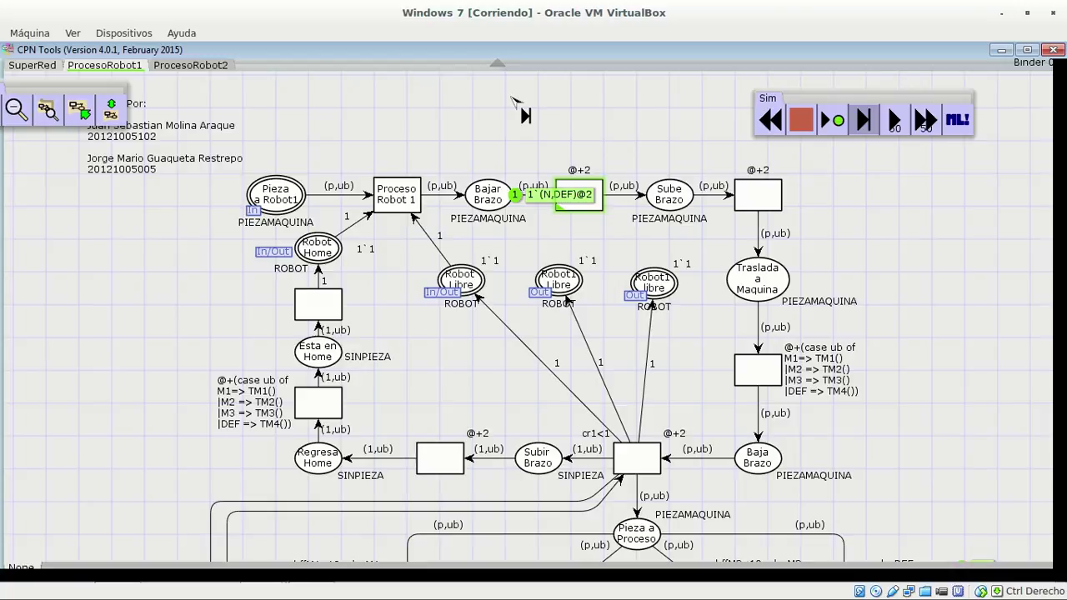
left_click(33, 67)
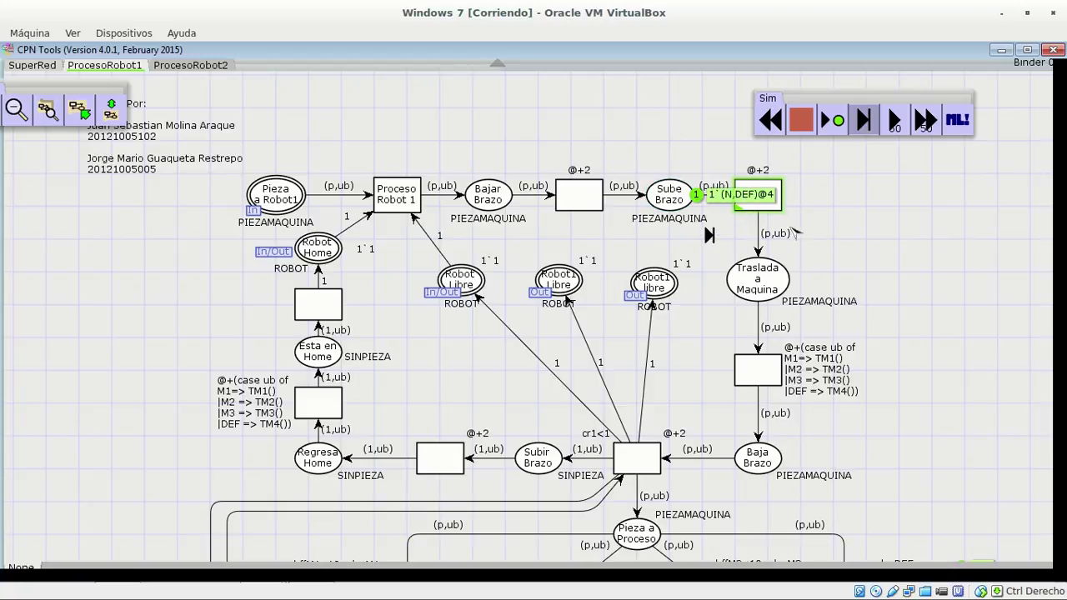
left_click(647, 133)
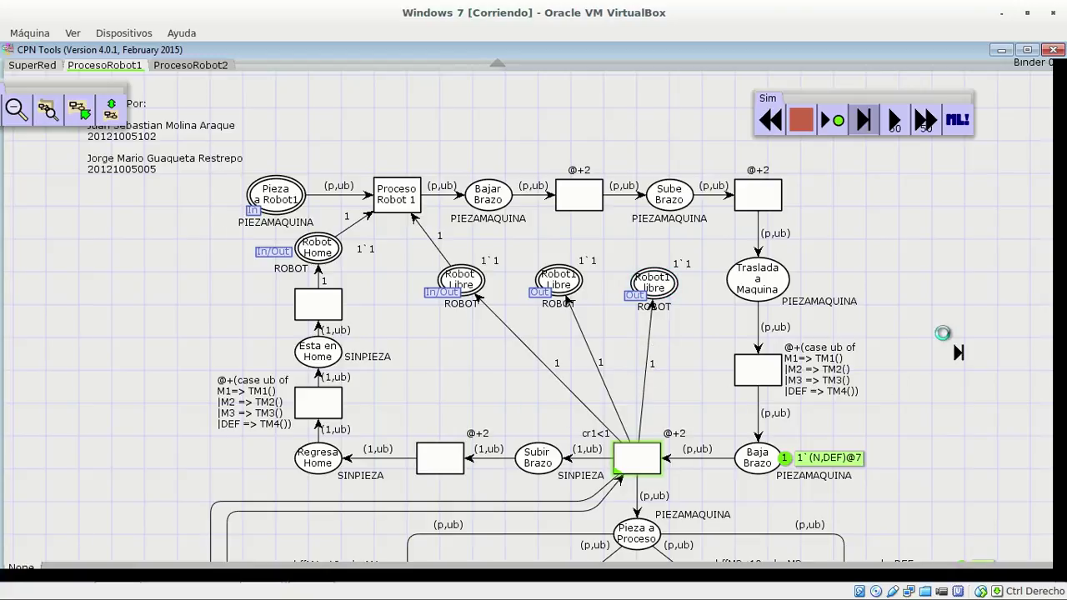
left_click(945, 335)
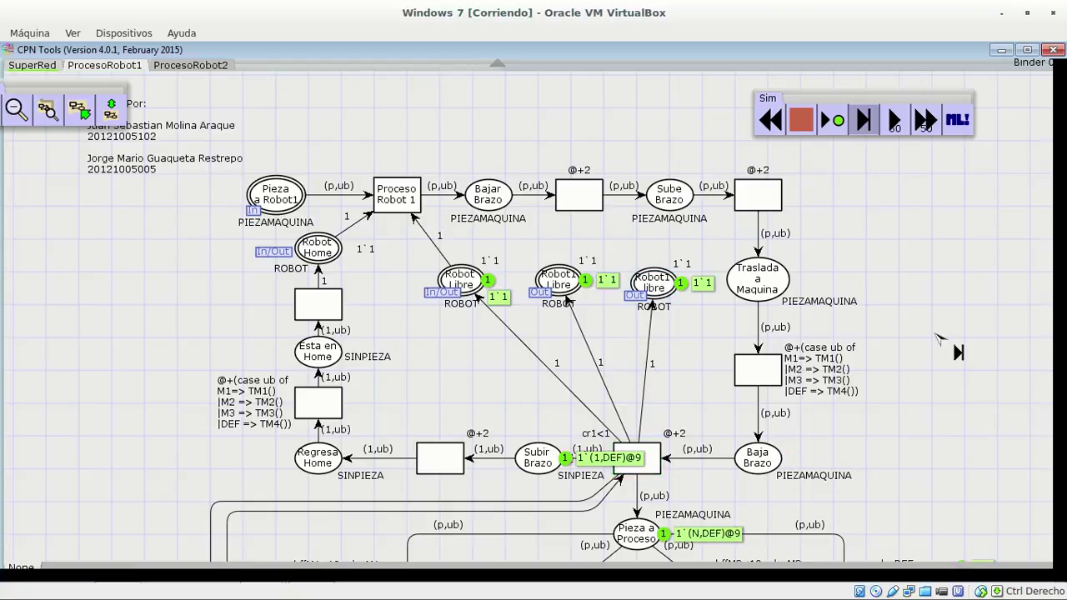
Step: Examine the Pieza a Proceso place and its guarded branches to the M1, M2 and M3 buffers and D_DEF
left_click(870, 122)
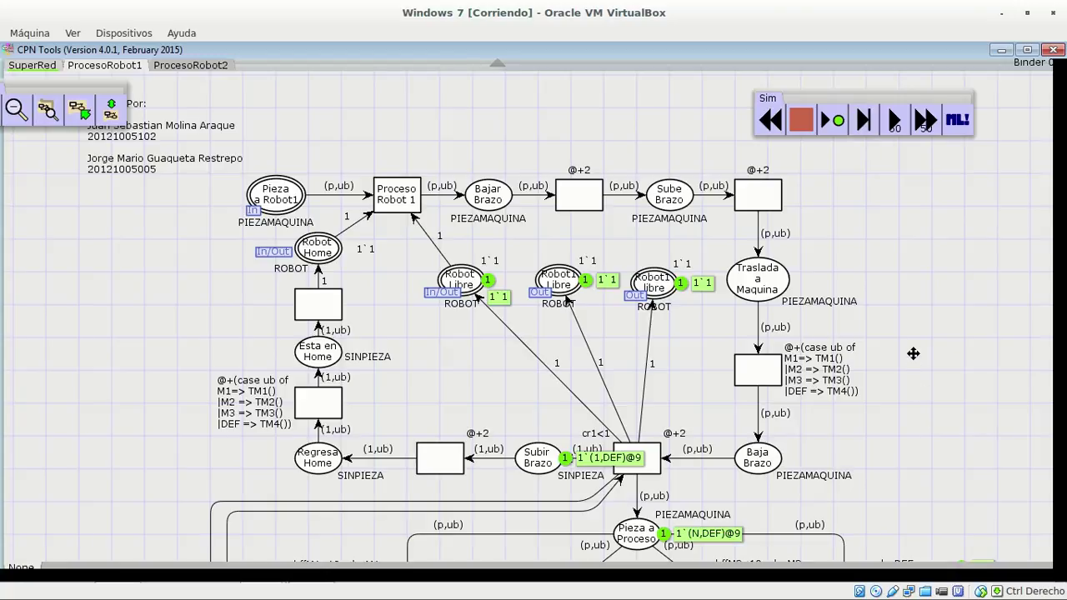
scroll(914, 310, "down", 3)
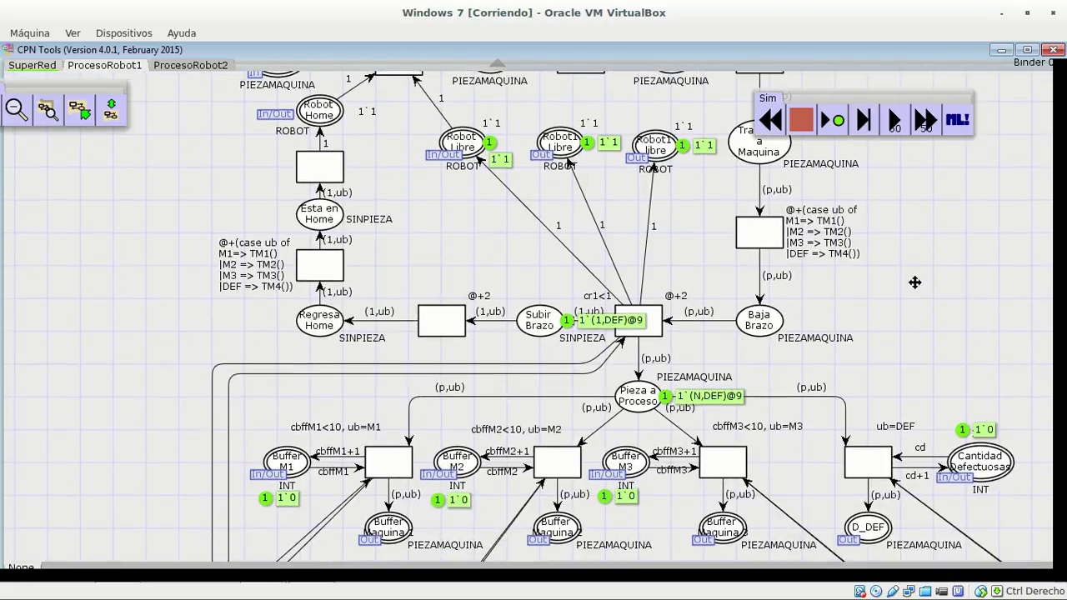
scroll(914, 282, "left", 2)
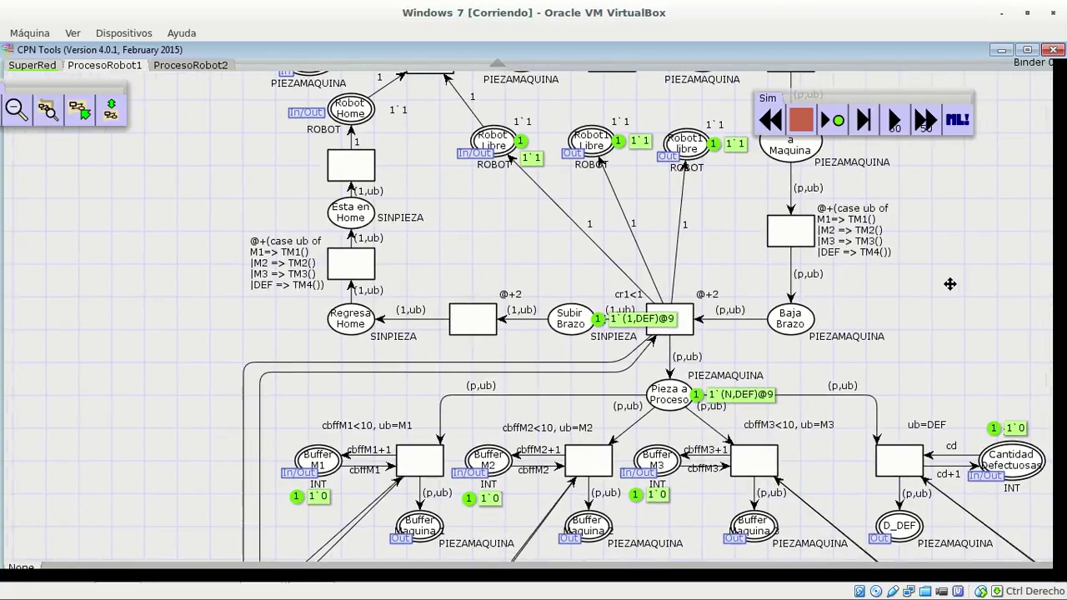
scroll(960, 304, "left", 3)
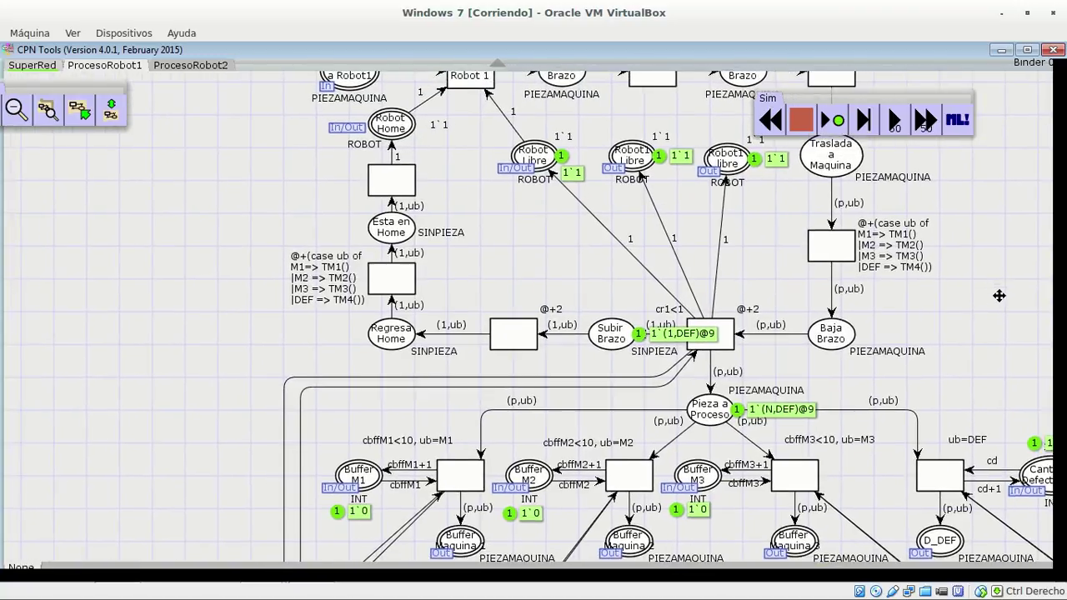
scroll(999, 300, "up", 2)
scroll(1000, 300, "right", 1)
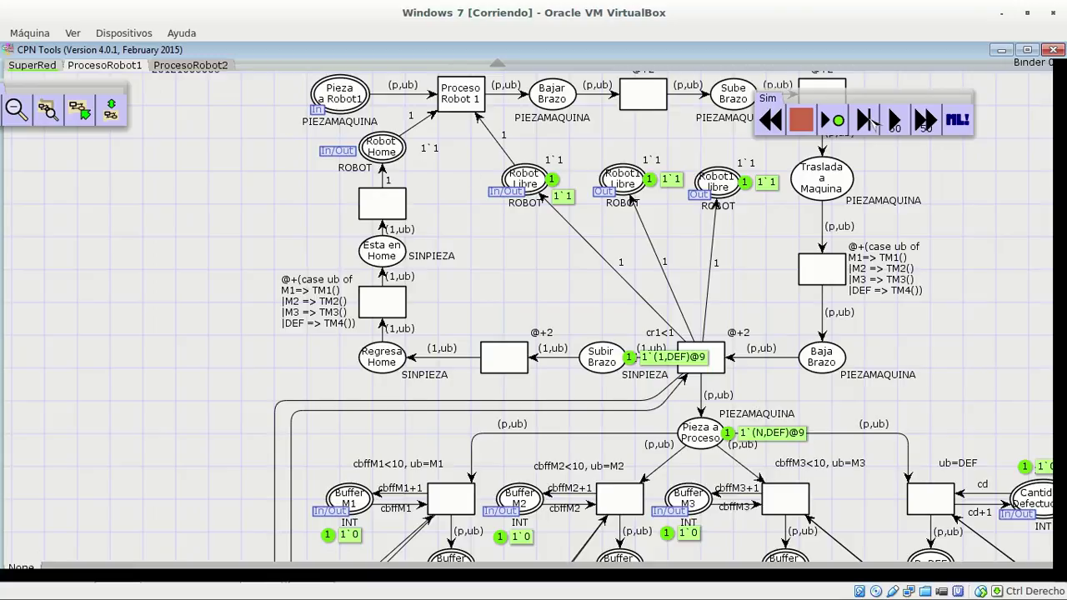
Step: Return to SuperRed and single-step through Inicio and LLega Pieza to bring a second piece to Pieza a Robot1
left_click(863, 120)
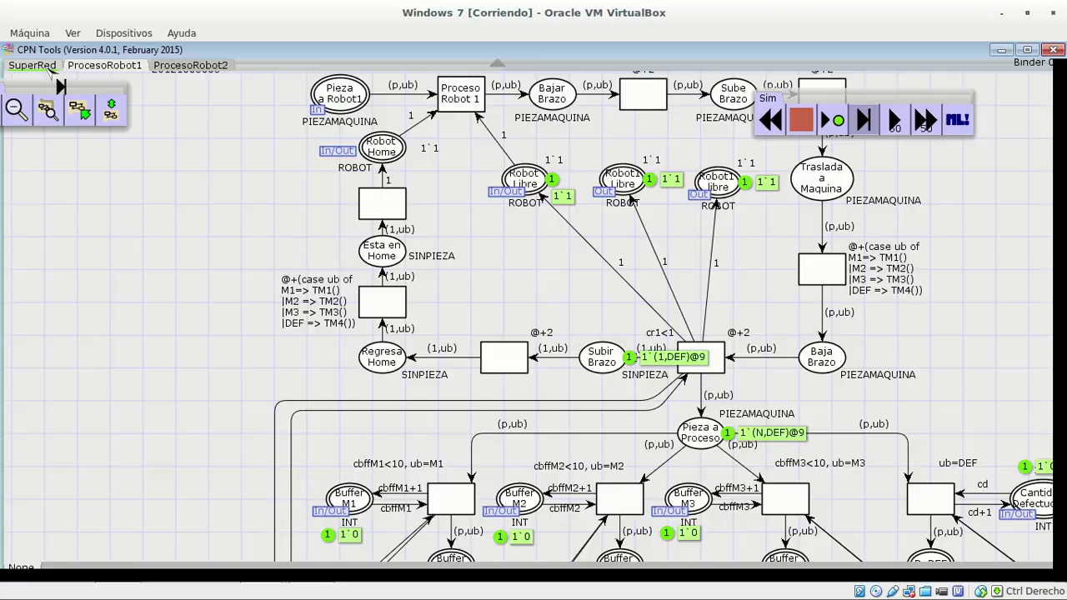
left_click(860, 122)
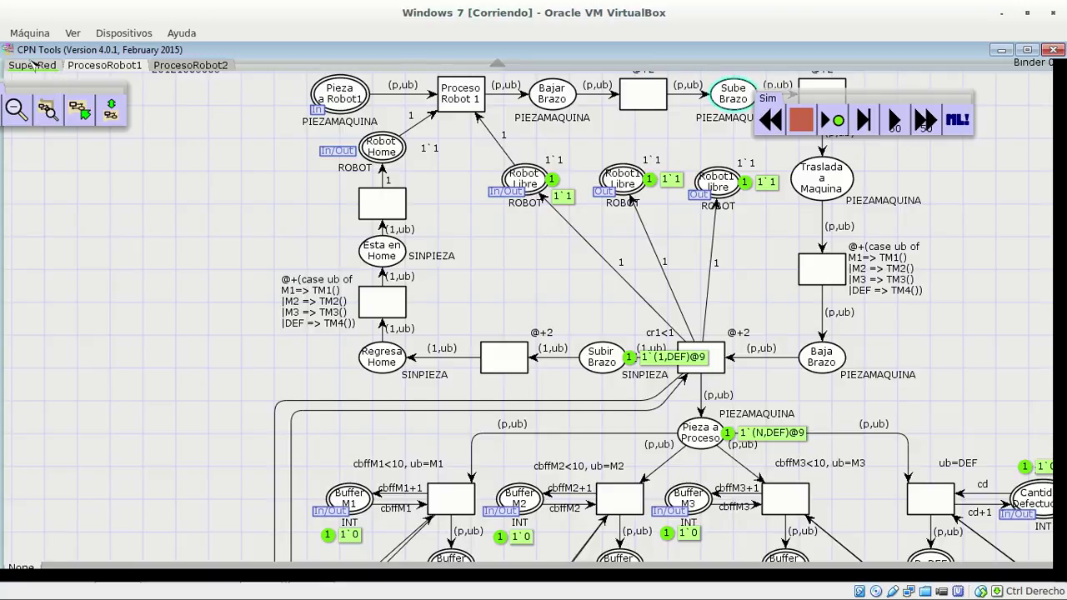
left_click(31, 65)
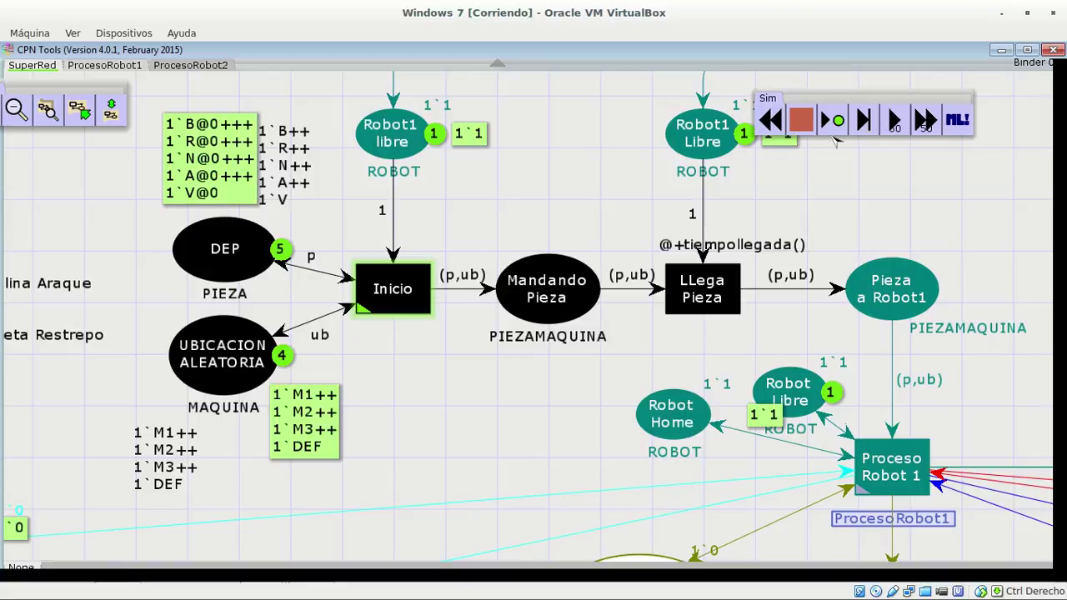
left_click(863, 122)
left_click(514, 400)
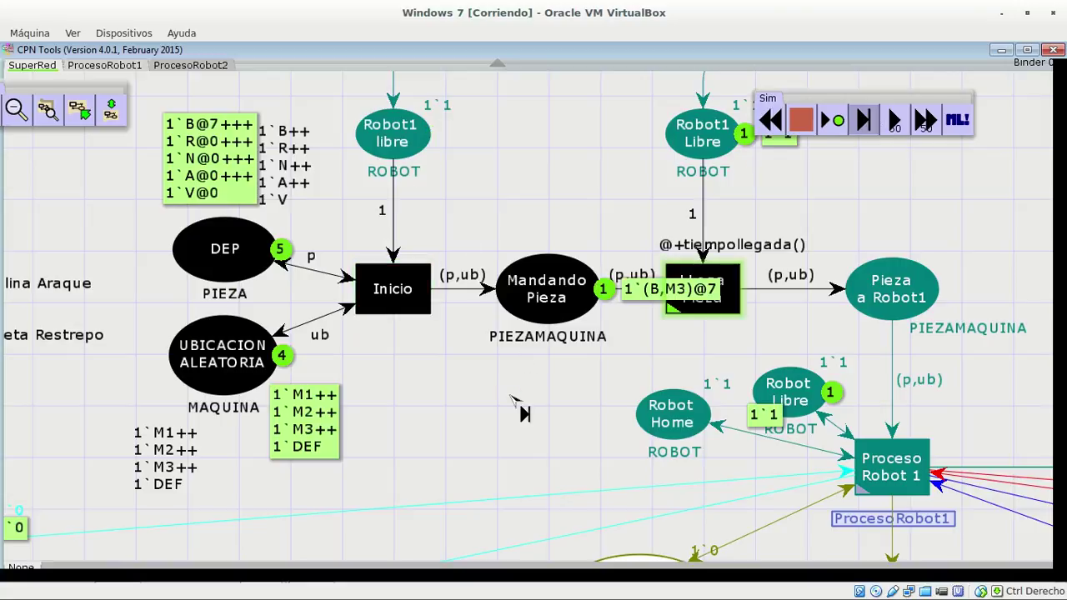
left_click(513, 400)
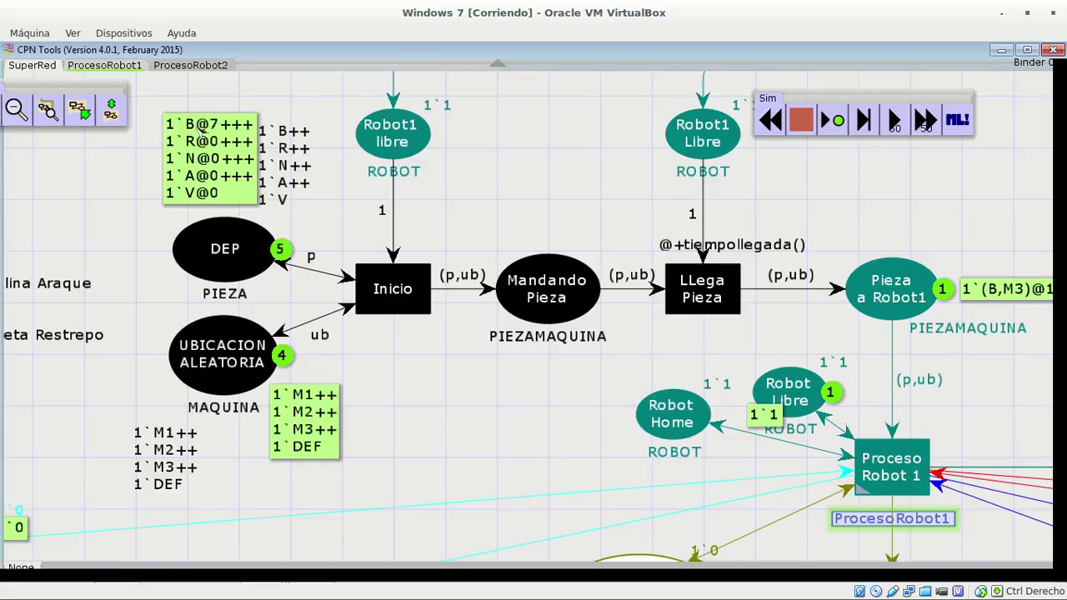
Step: Open ProcesoRobot1 and single-step the simulation until the DEF piece in Pieza a Proceso reaches D_DEF
left_click(121, 65)
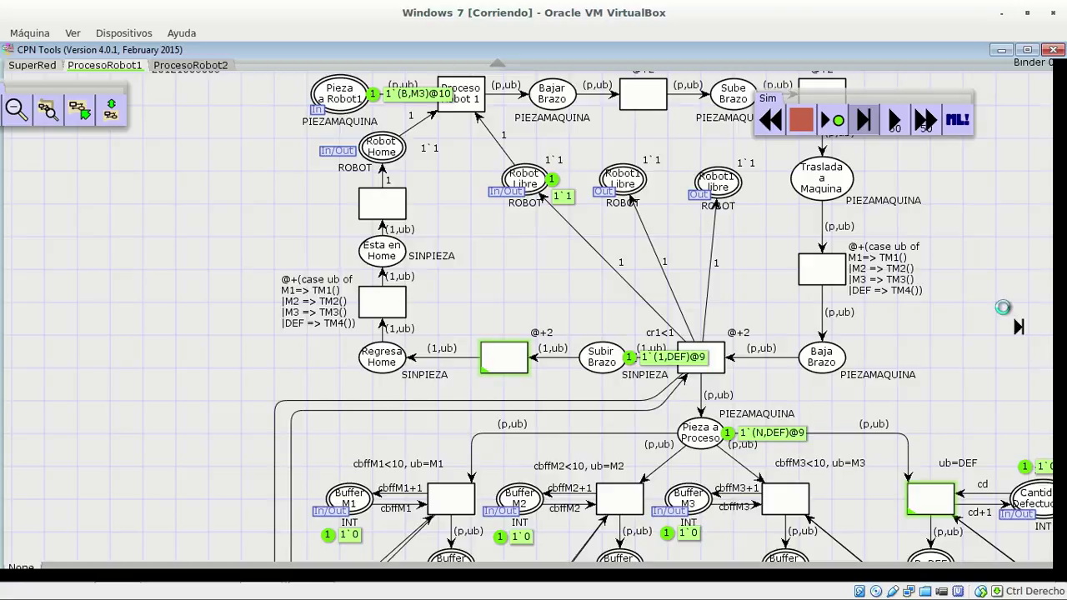
left_click(1005, 309)
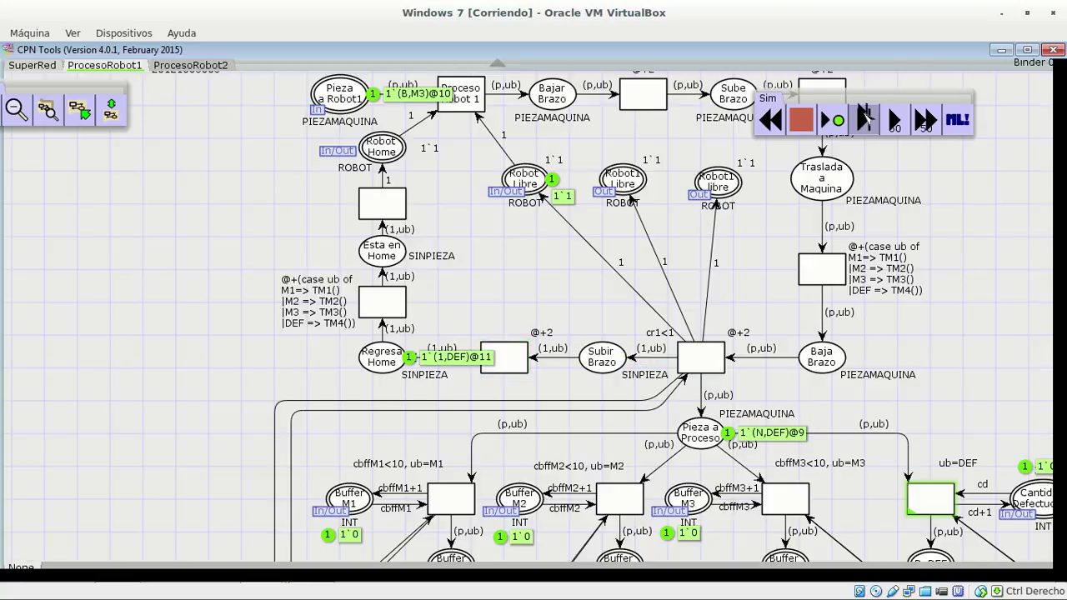
left_click_drag(977, 343, 806, 289)
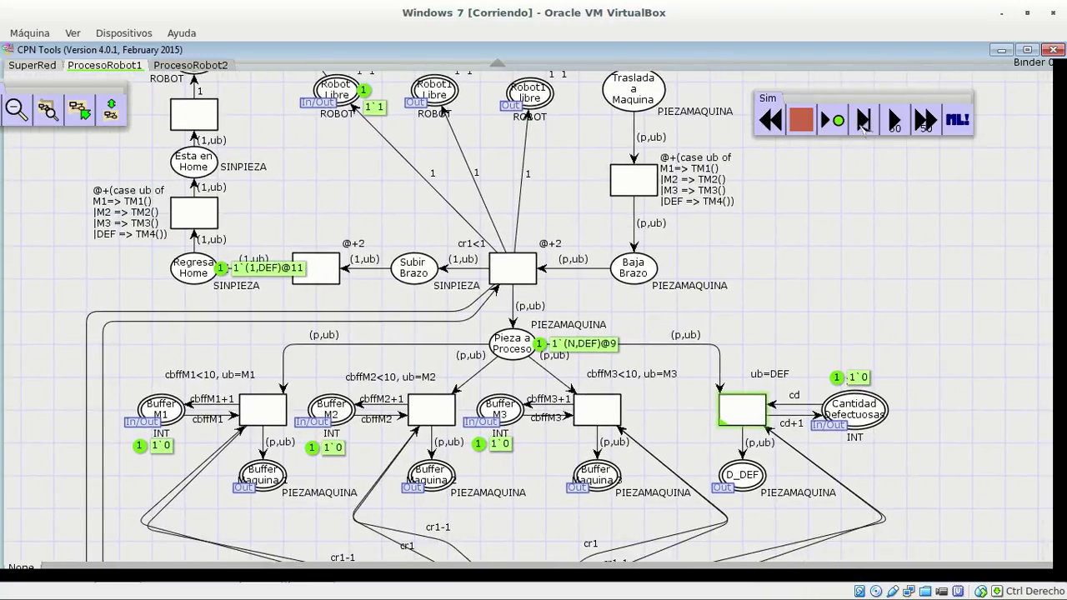
left_click(868, 124)
left_click(892, 305)
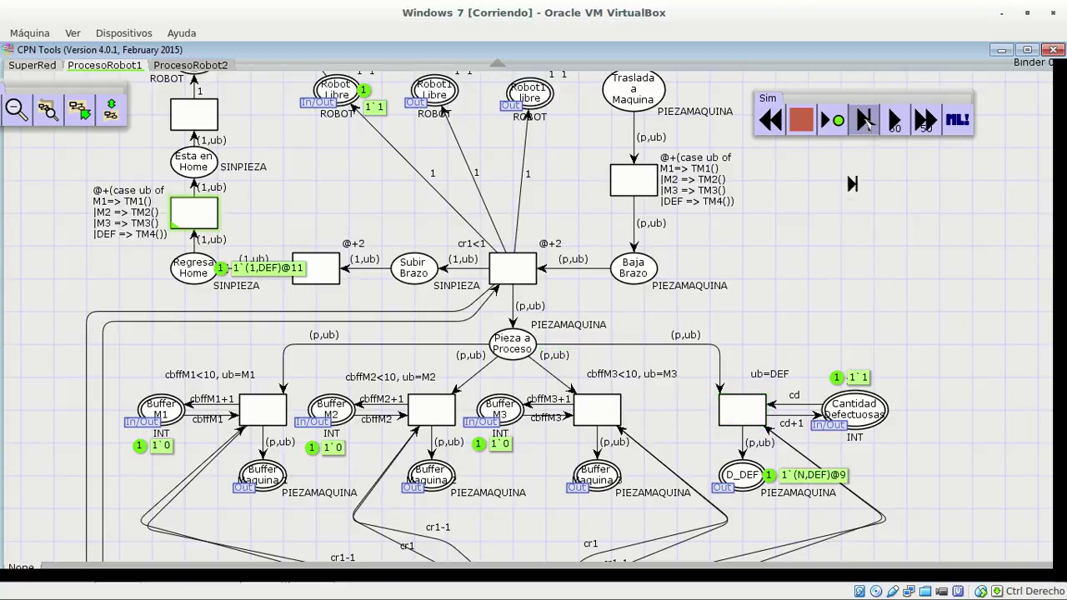
Step: Return to SuperRed and check the markings of D_DEF and the defective-piece counter
left_click(869, 124)
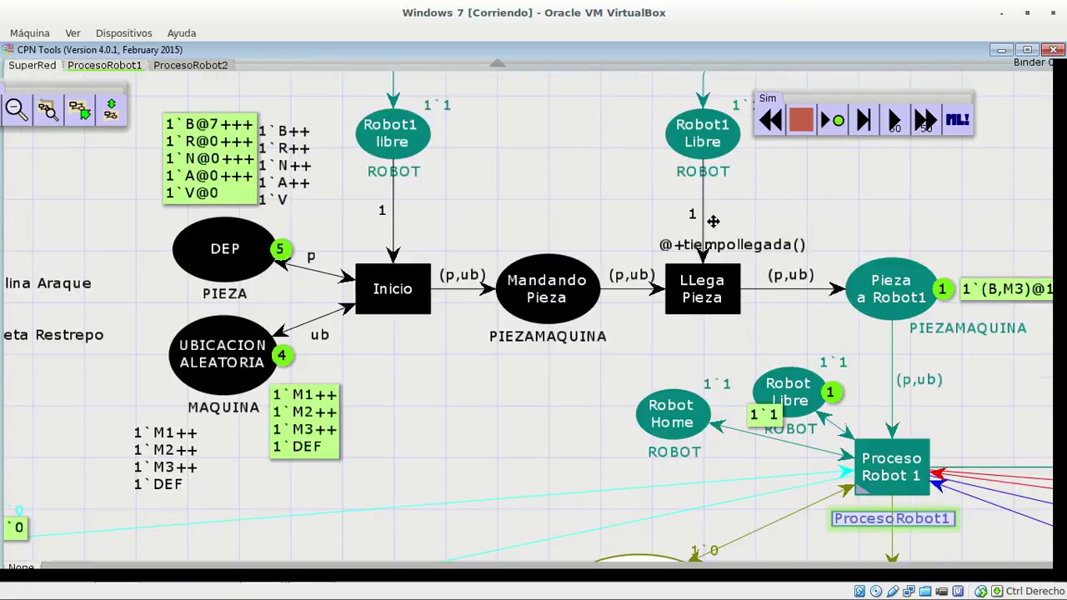
left_click_drag(714, 219, 849, 173)
left_click_drag(777, 194, 775, 302)
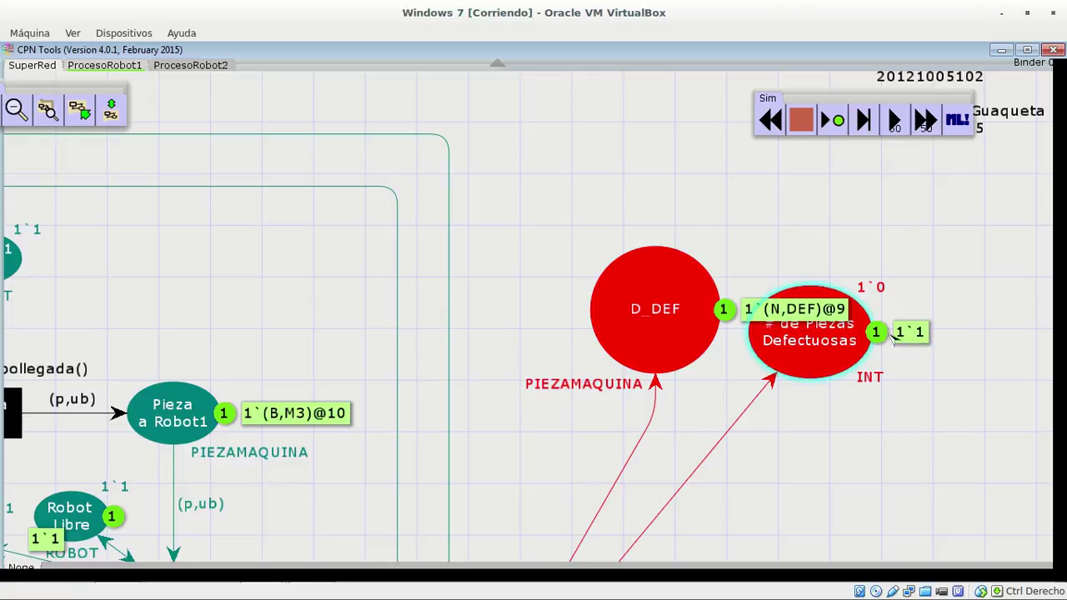
Step: Reopen ProcesoRobot1 and single-step the robot from Regresa Home through Esta en Home to Robot Home
left_click(108, 66)
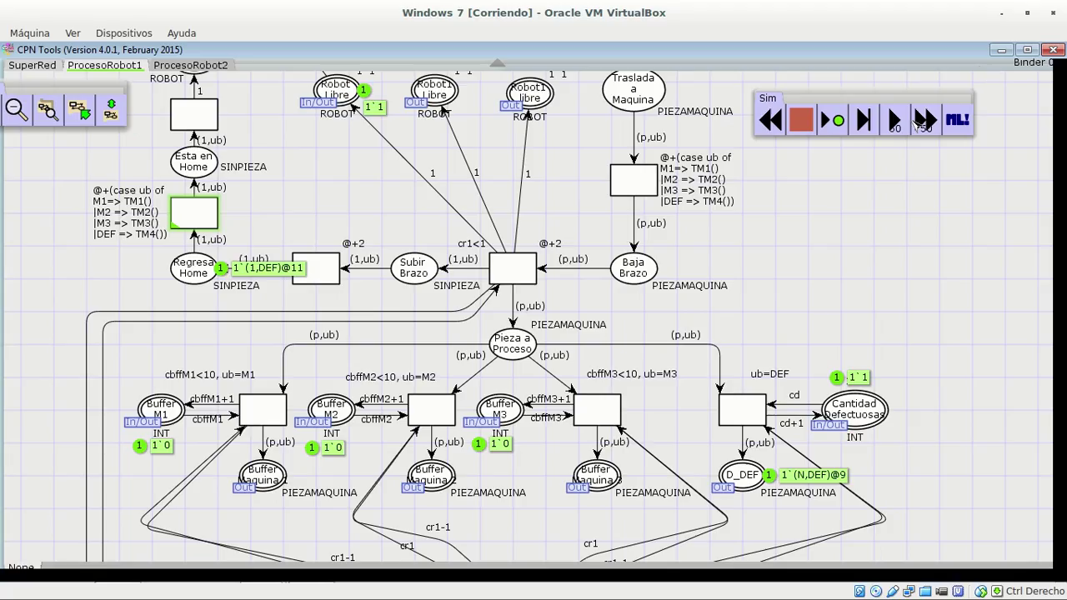
left_click(867, 123)
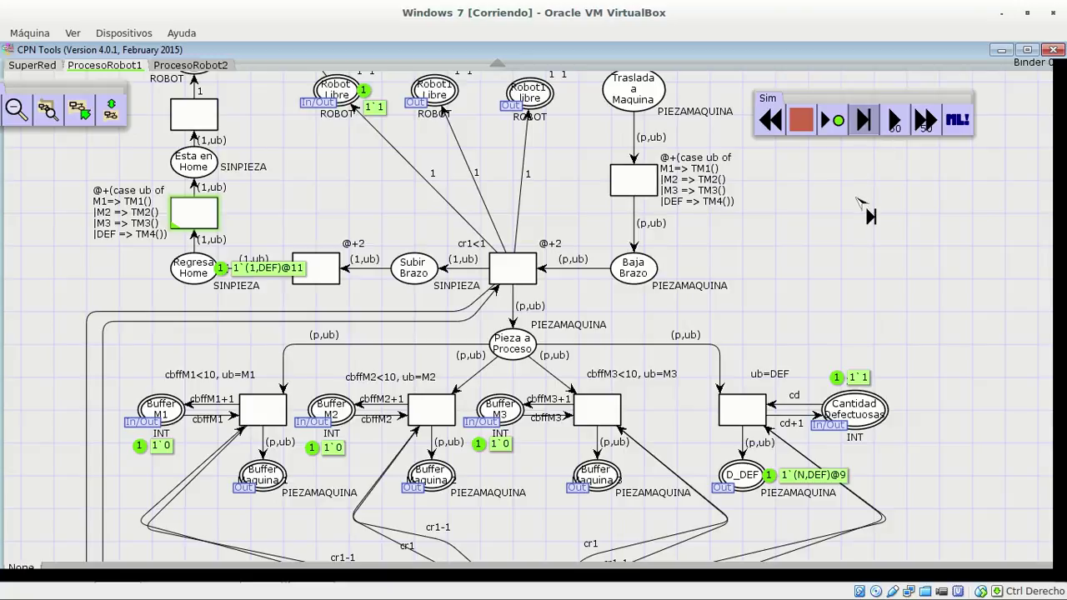
left_click(857, 200)
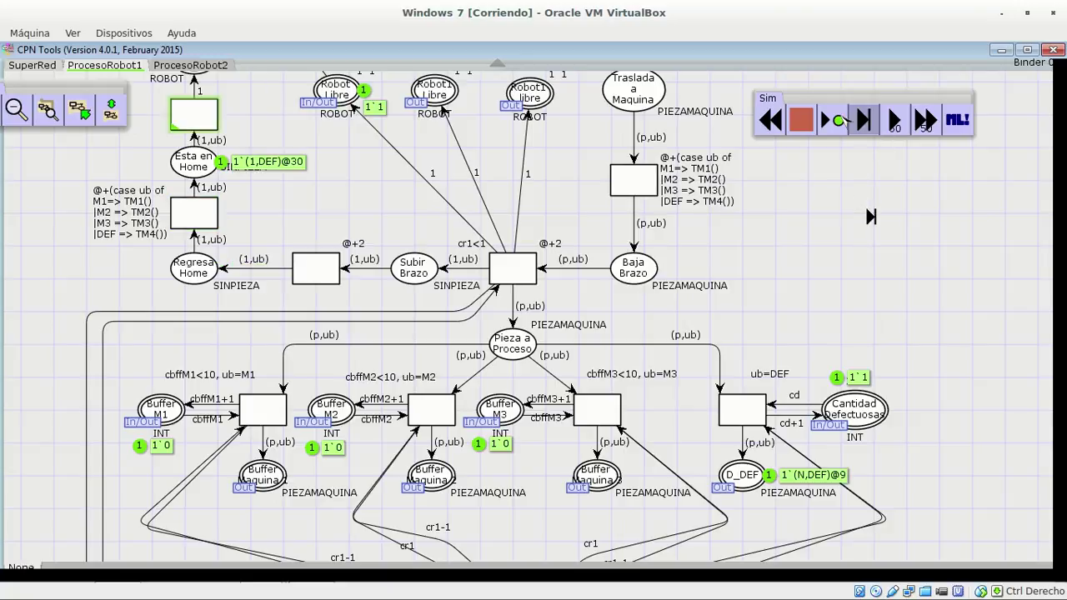
left_click(859, 118)
left_click_drag(381, 231, 496, 351)
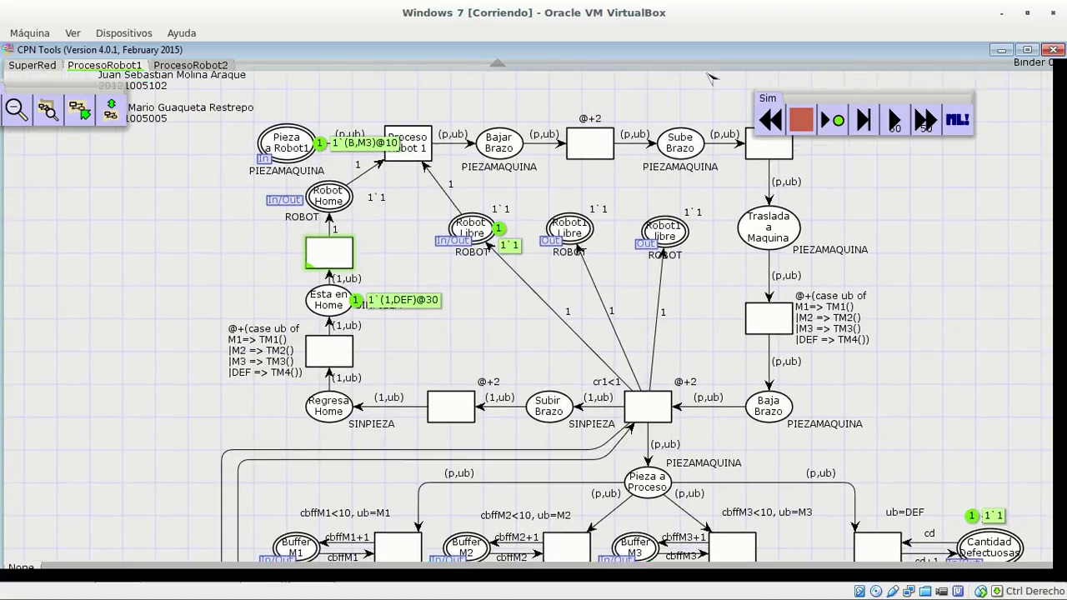
left_click(864, 121)
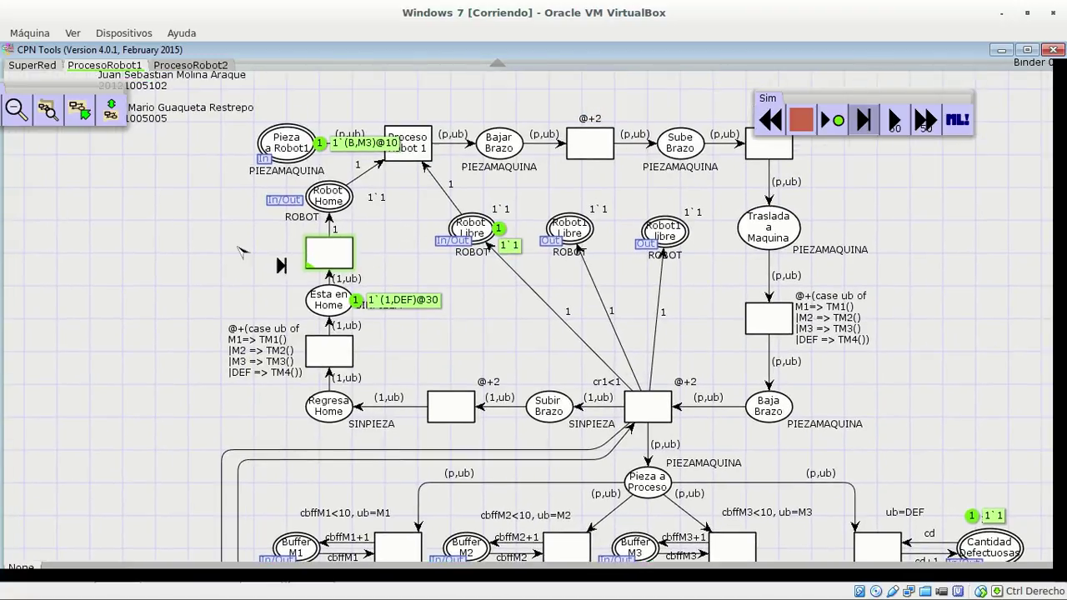
left_click(238, 250)
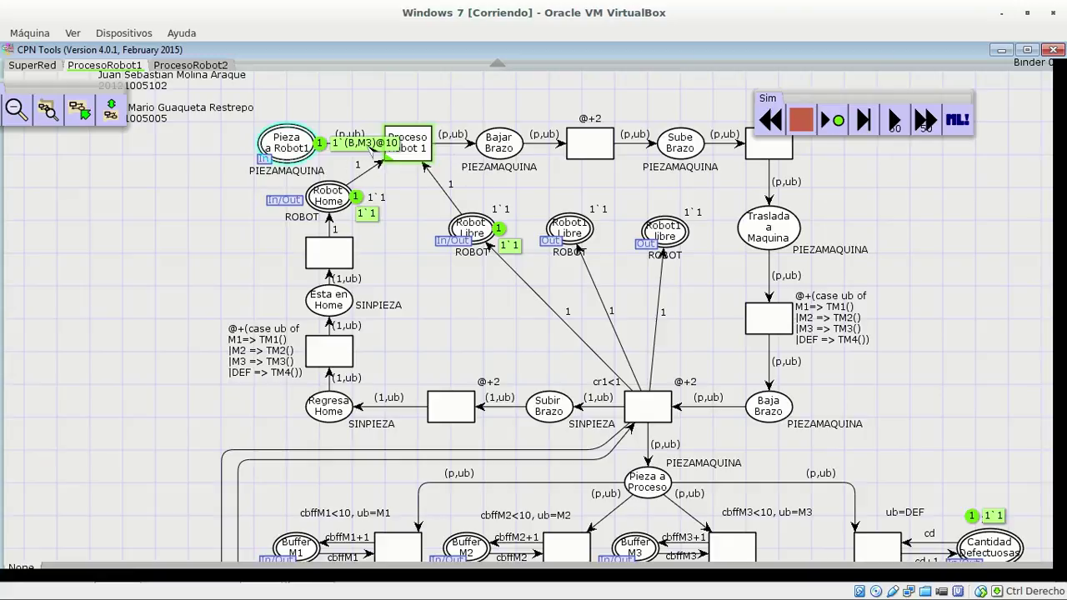
Step: Single-step the second piece from Pieza a Robot1 through the arm movements until it reaches the Machine 3 buffer
left_click(979, 310)
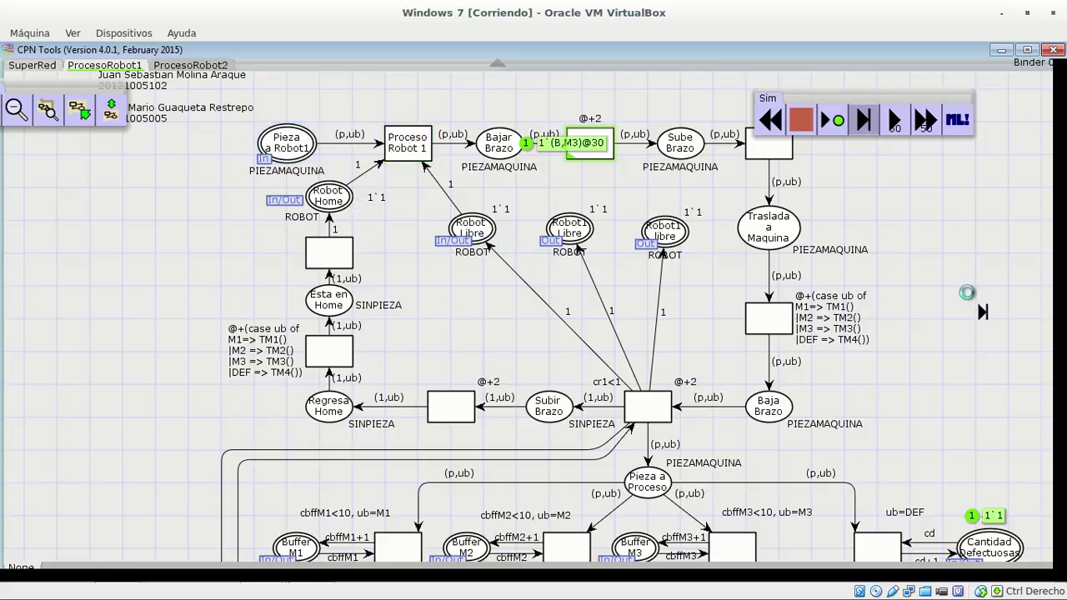
left_click(980, 310)
left_click(980, 310)
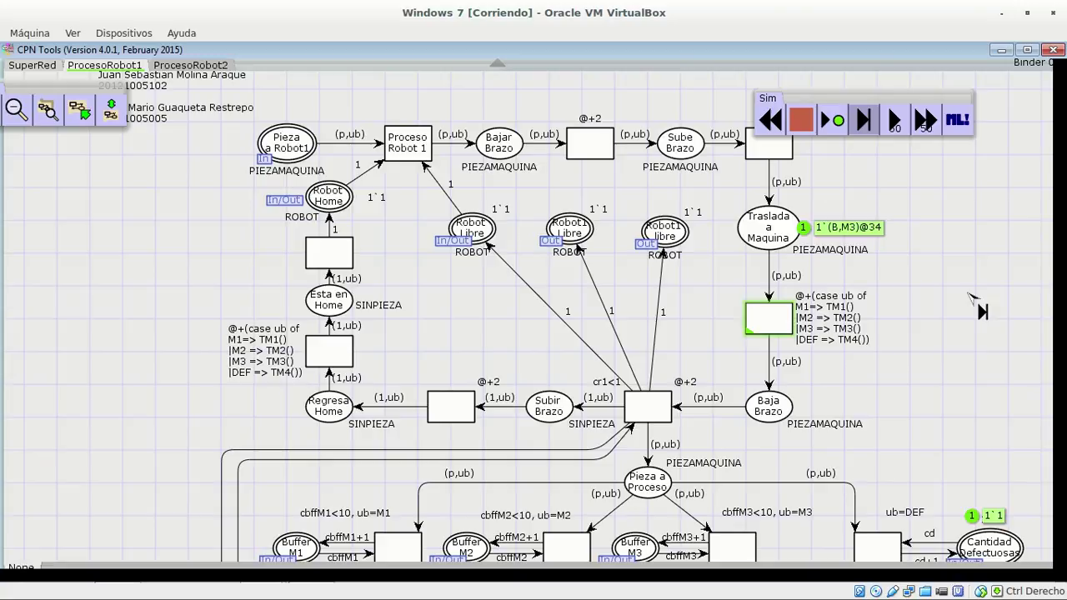
left_click(980, 310)
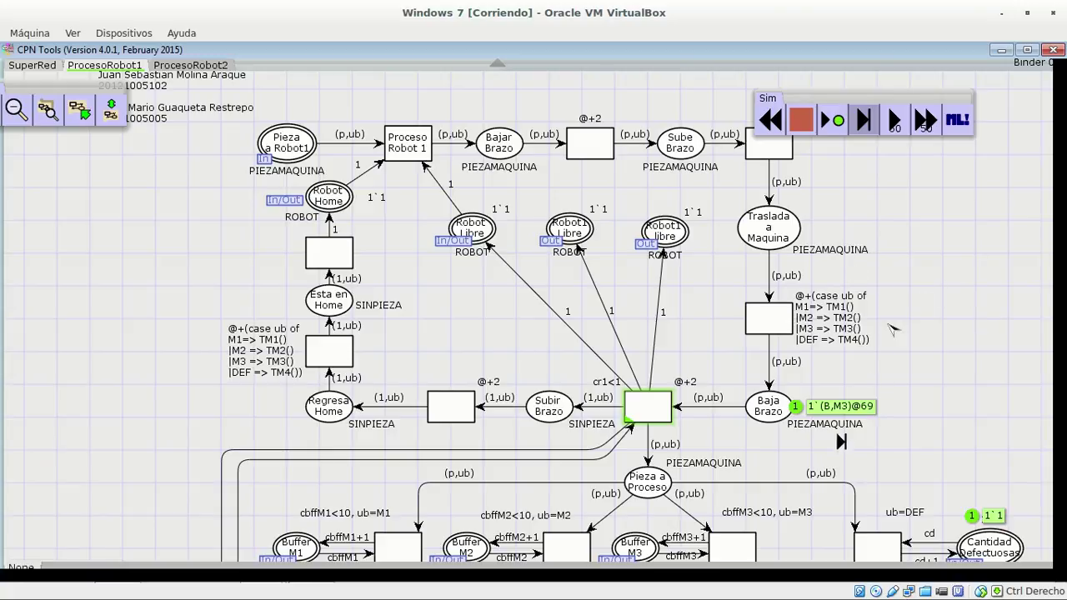
left_click(939, 312)
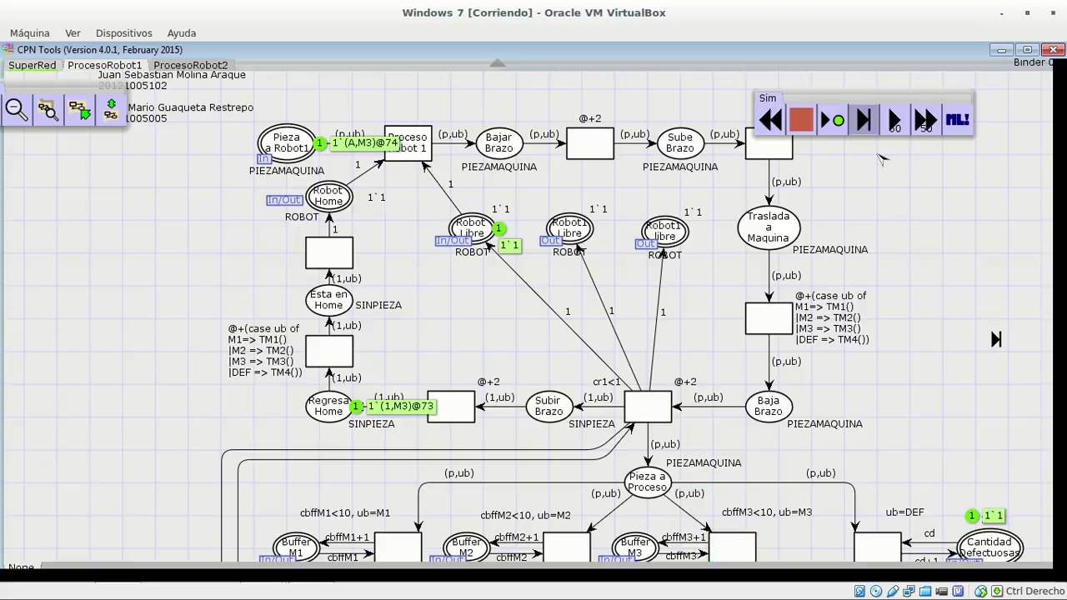
Step: Examine the piece and buffer counter for Machine 3 in ProcesoRobot1 and in the matching SuperRed places
scroll(979, 208, "down", 1)
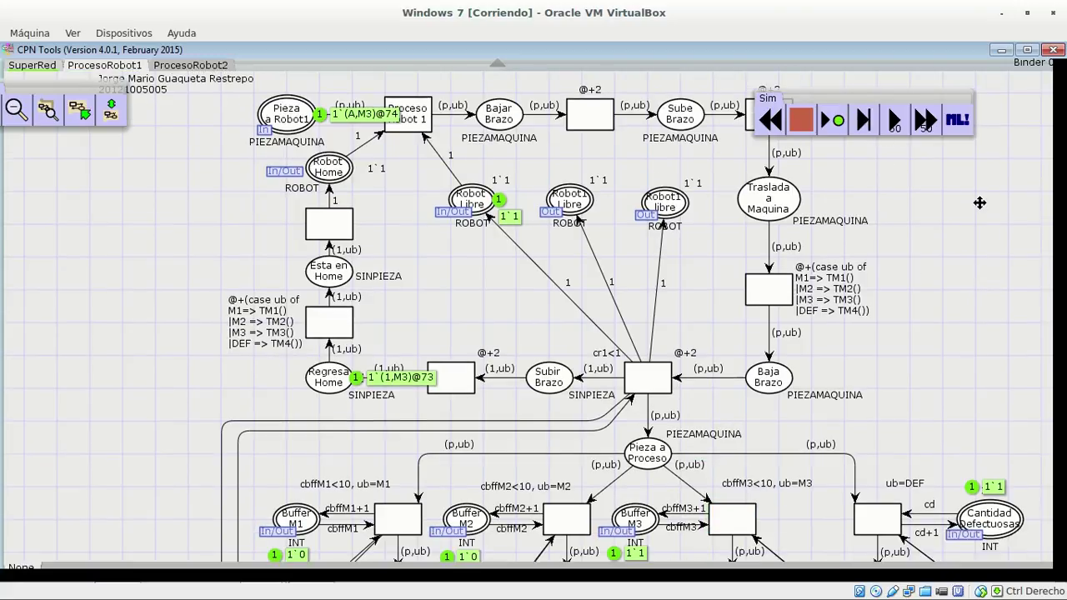
scroll(979, 207, "down", 3)
scroll(971, 208, "down", 2)
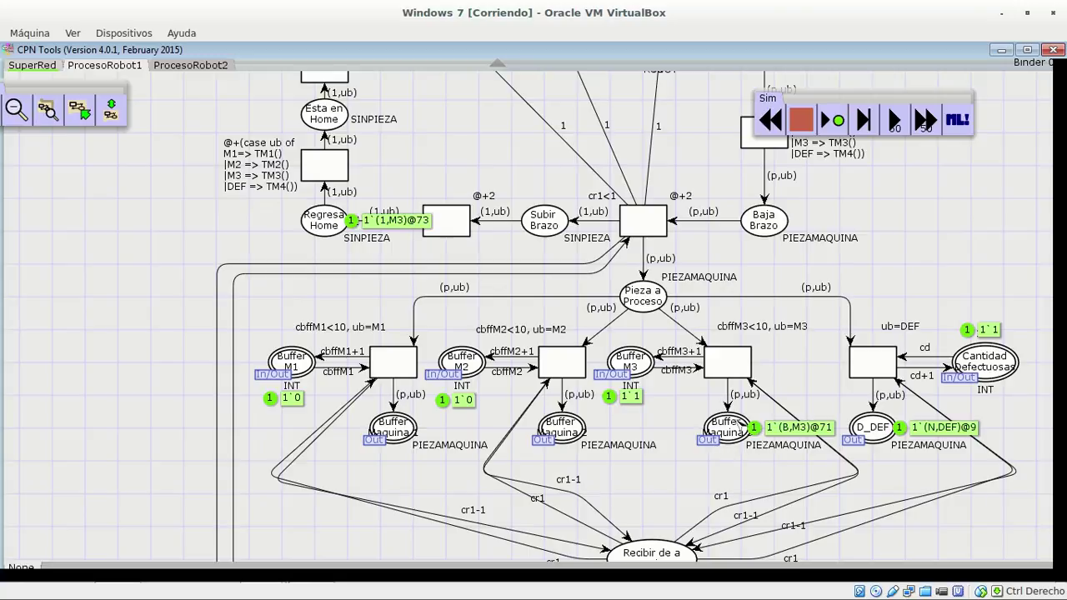
left_click(31, 65)
left_click_drag(516, 225, 633, 93)
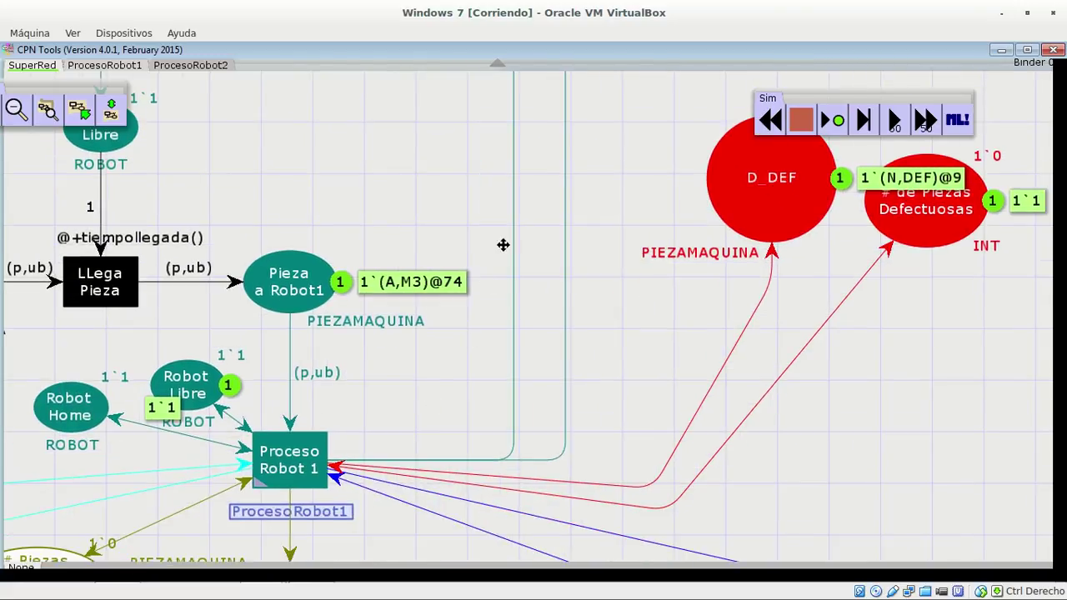
scroll(498, 262, "down", 5)
scroll(497, 263, "left", 3)
left_click_drag(523, 157, 434, 157)
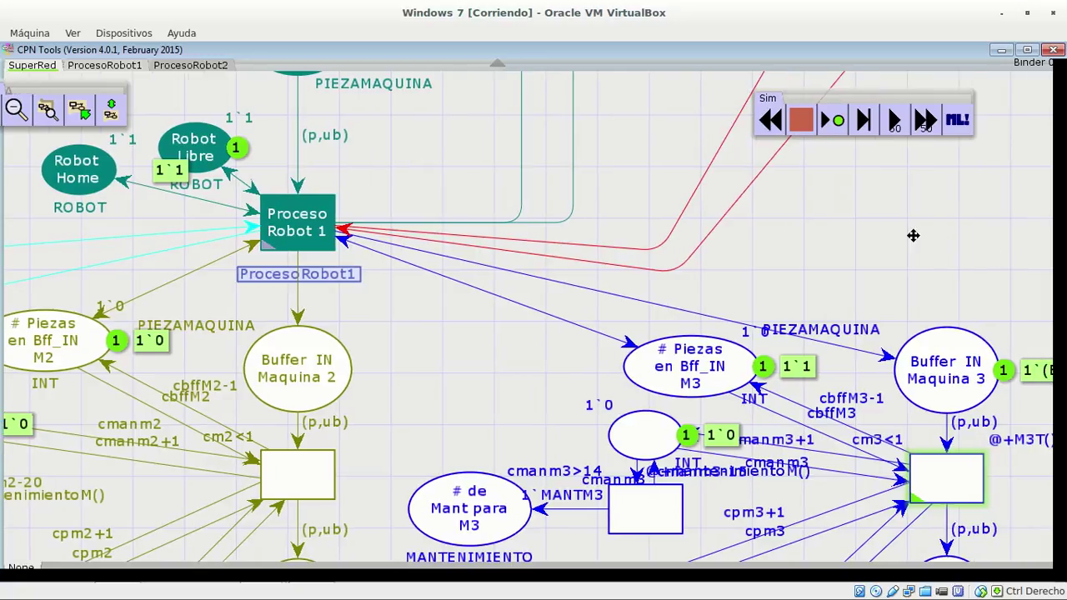
scroll(940, 241, "right", 3)
scroll(967, 234, "left", 3)
scroll(885, 238, "right", 5)
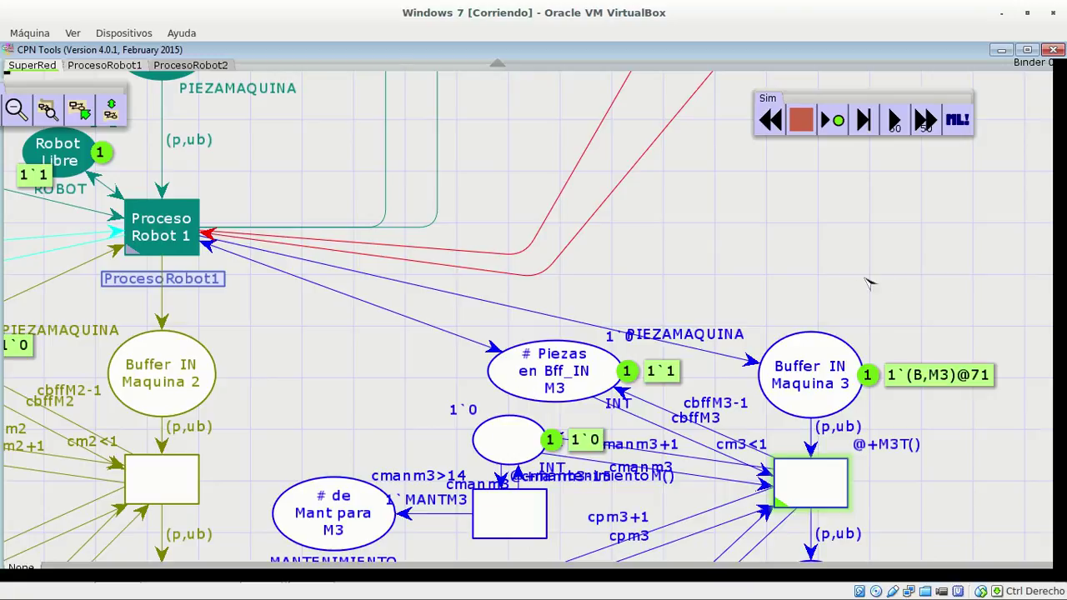
scroll(750, 276, "right", 4)
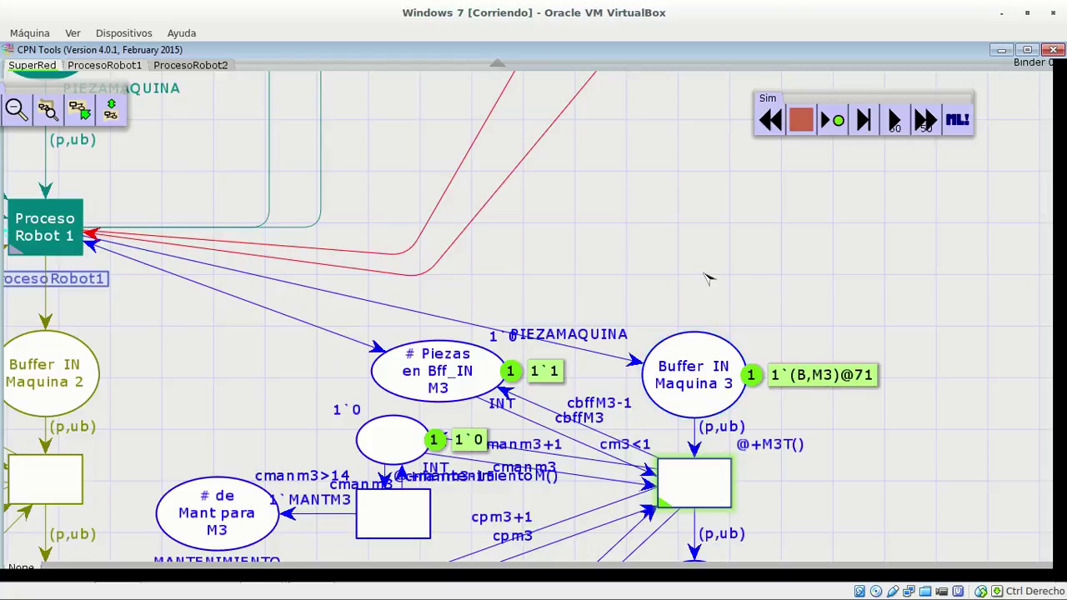
Step: Compare the Machine 3 branch with the input buffers and counters of Machines 2 and 1 in SuperRed
scroll(845, 272, "left", 6)
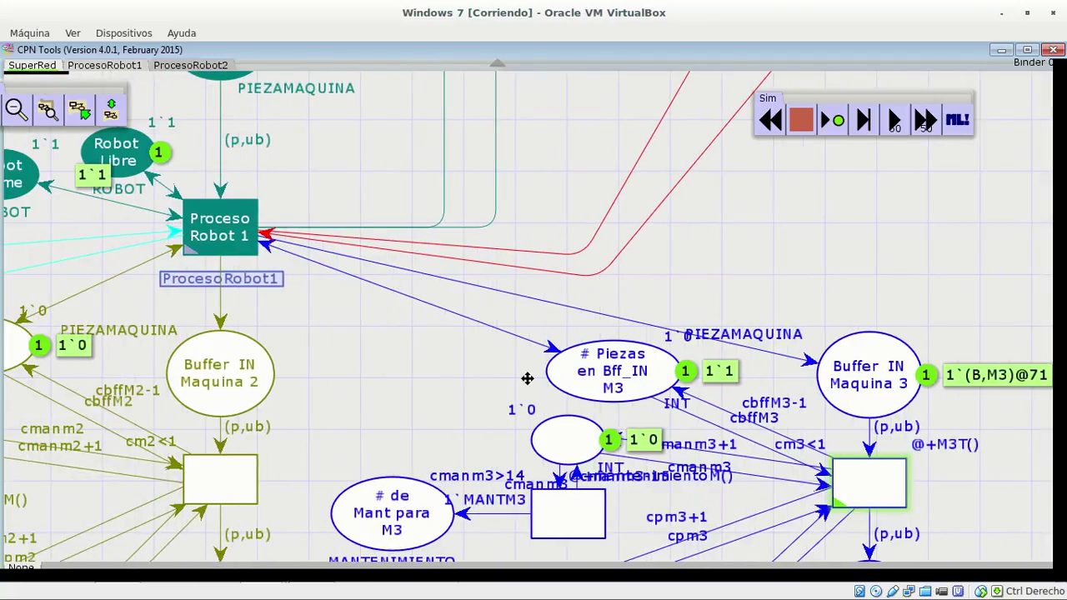
scroll(633, 379, "left", 9)
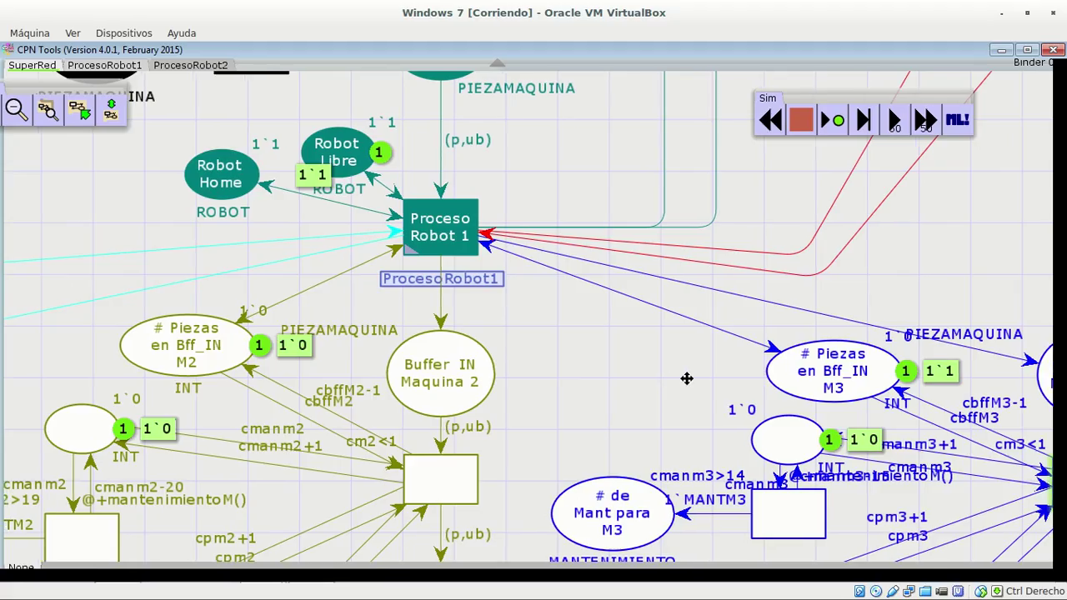
scroll(728, 379, "left", 1)
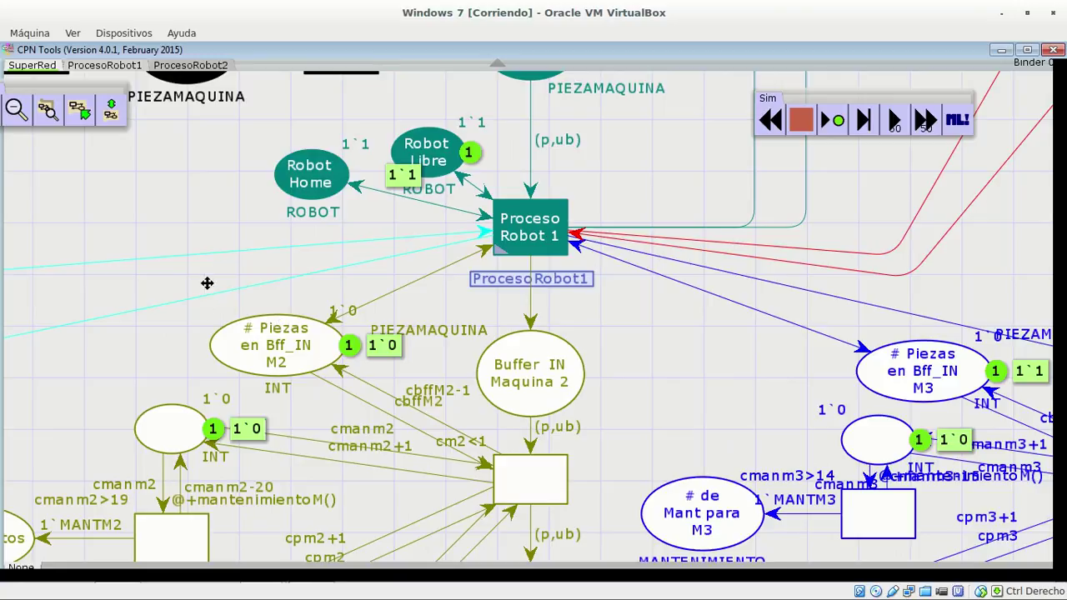
scroll(191, 284, "left", 19)
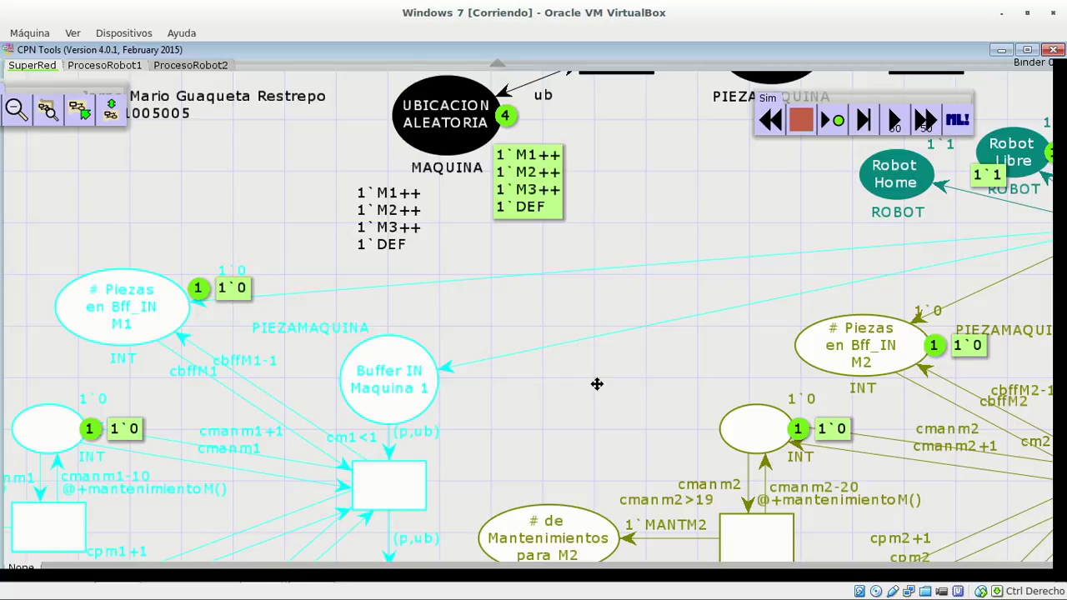
scroll(653, 383, "right", 9)
scroll(671, 364, "right", 11)
scroll(907, 263, "right", 9)
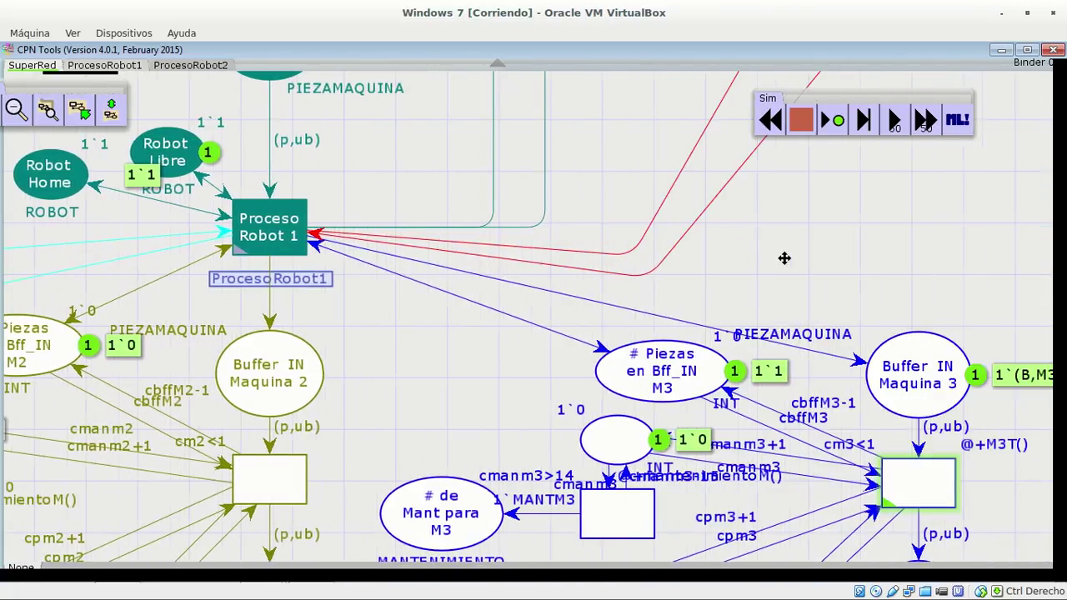
Step: Single-step the simulation in SuperRed to move the piece from Buffer IN Maquina 3 into M3
scroll(642, 253, "right", 3)
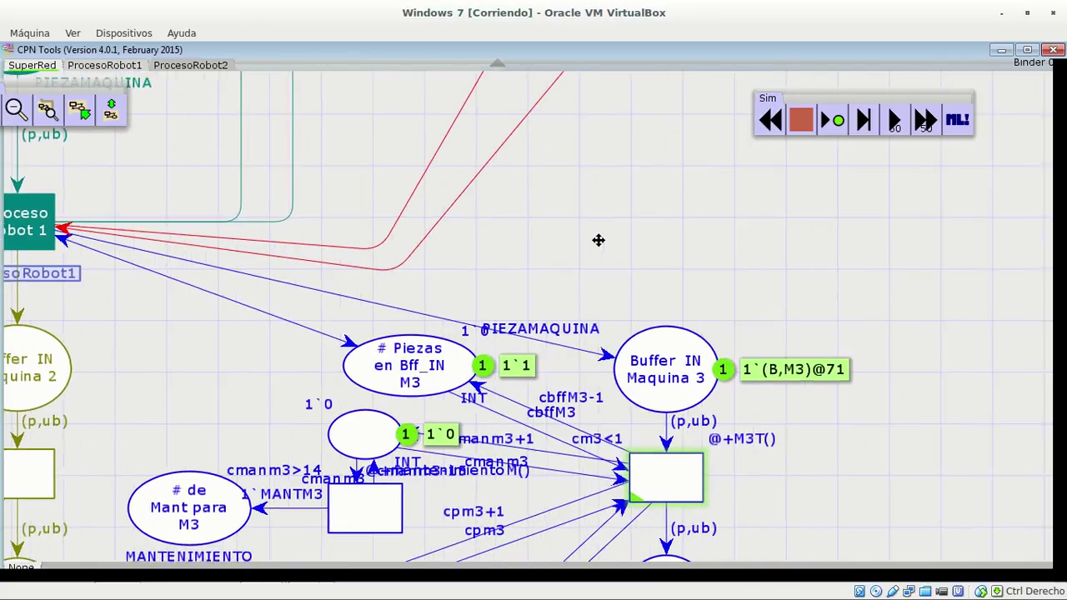
scroll(603, 239, "down", 1)
scroll(549, 195, "down", 1)
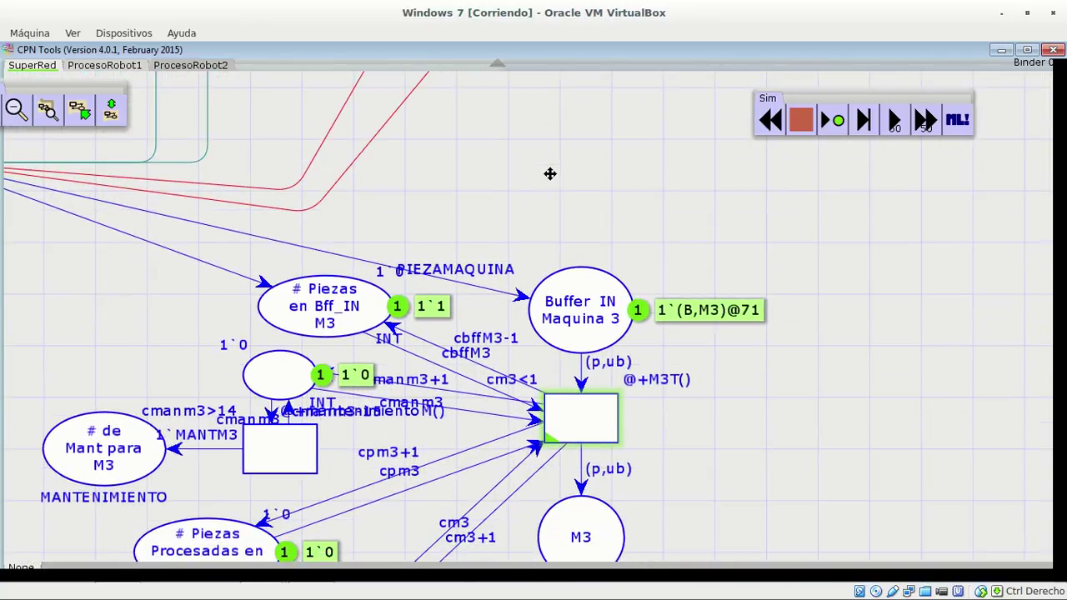
scroll(663, 127, "down", 2)
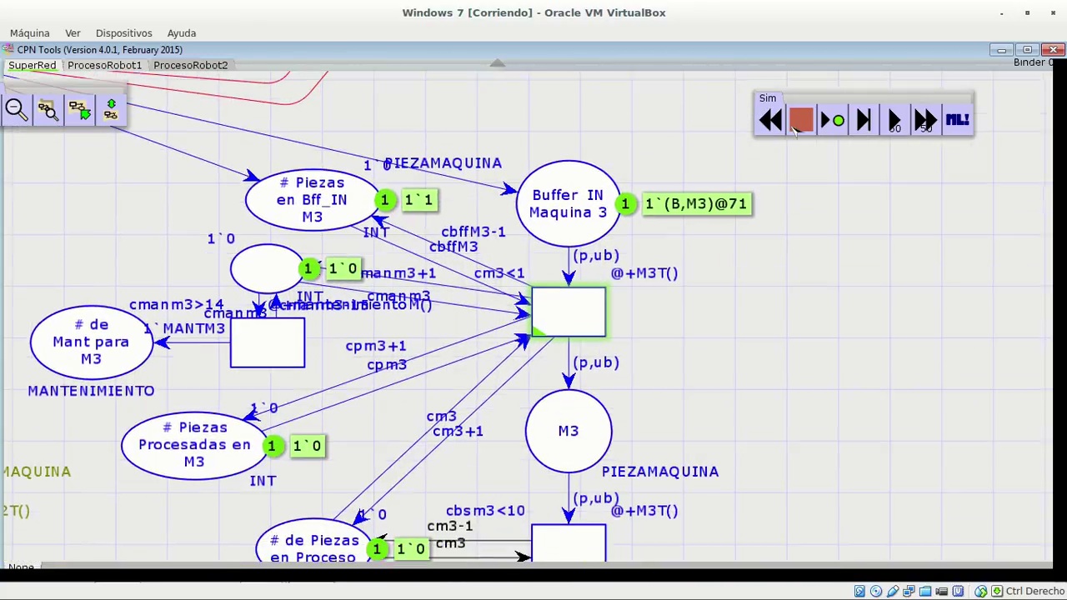
left_click(863, 119)
left_click(802, 374)
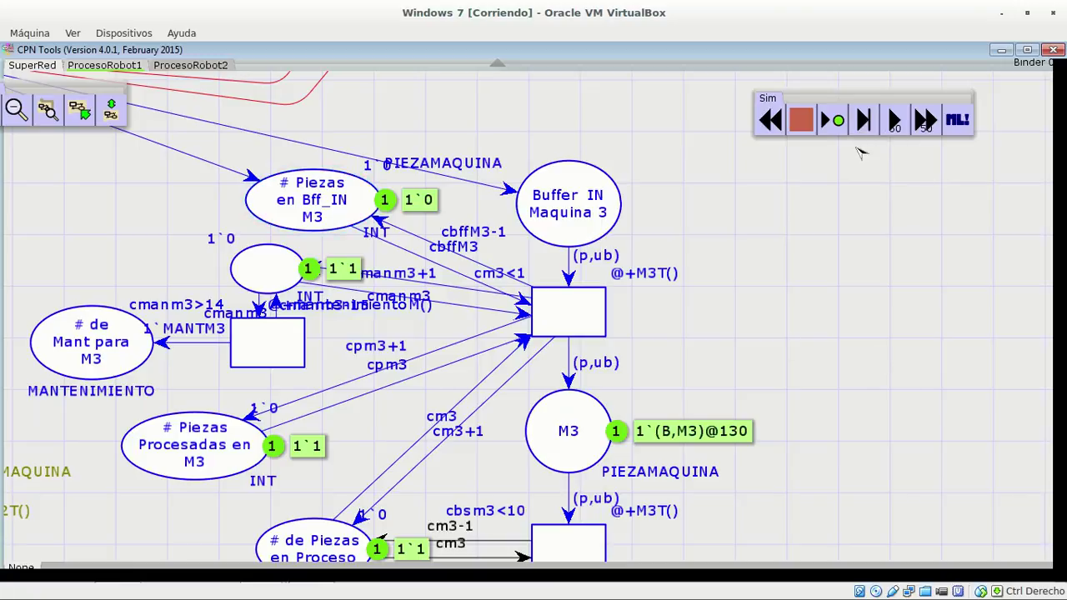
Step: Review the piece waiting at Pieza a Robot1 and the M3 branch down to Buffer OUT Maquina 3
left_click_drag(676, 161, 980, 446)
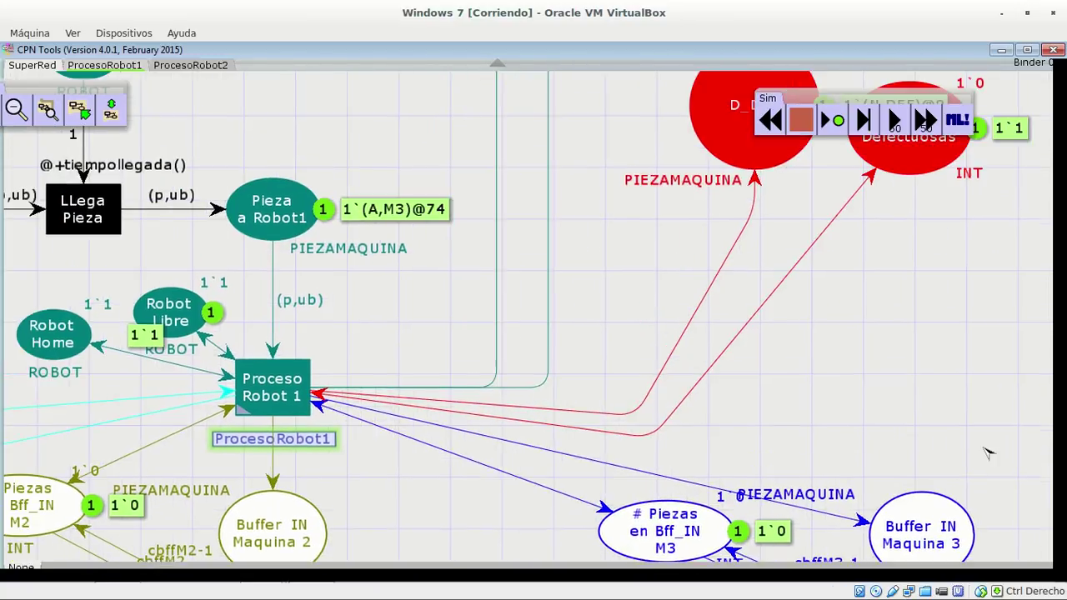
left_click_drag(442, 172, 520, 156)
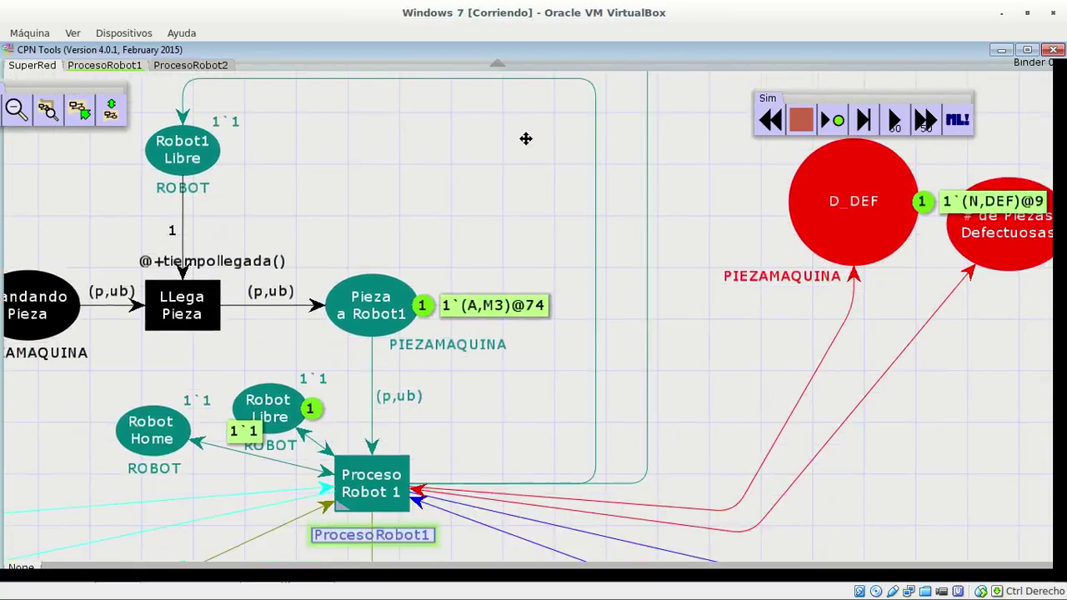
left_click_drag(522, 366, 524, 217)
left_click_drag(584, 285, 298, 183)
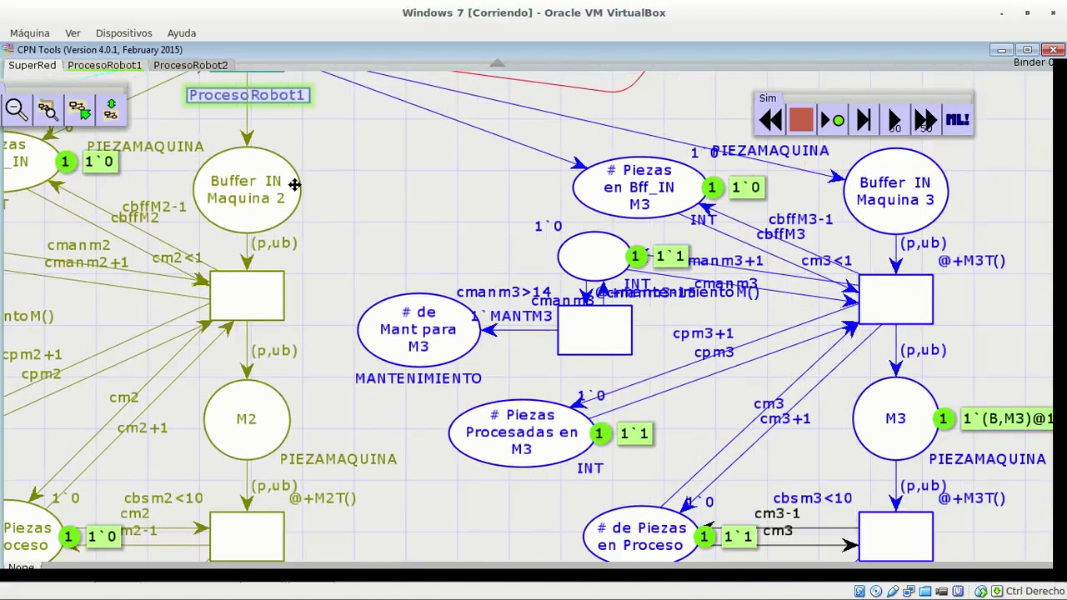
left_click_drag(1004, 391, 999, 229)
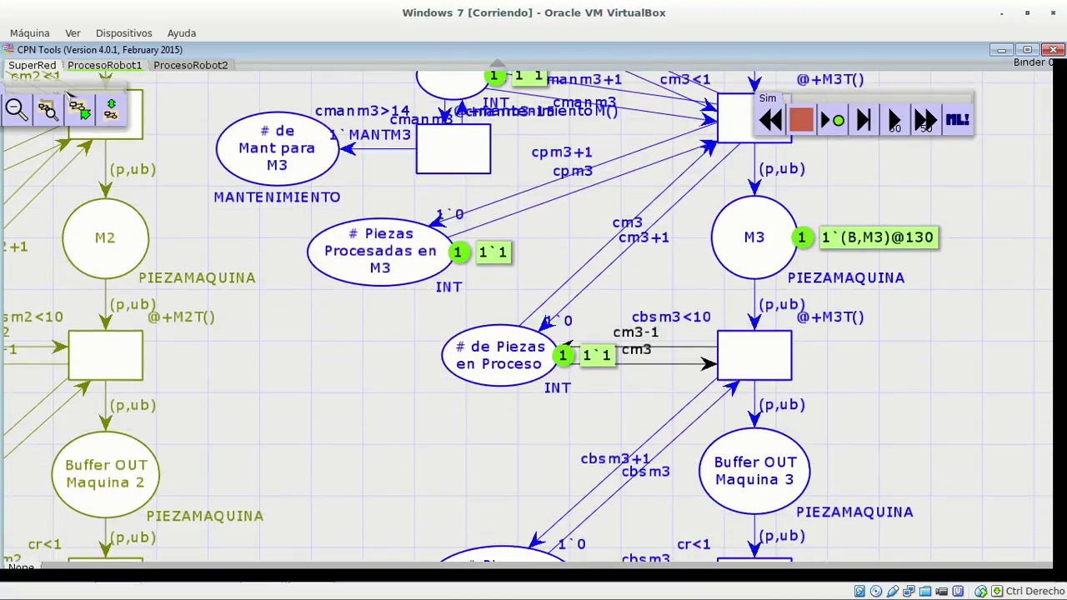
Step: Examine the outputs of Machines 1, 2 and 3 in SuperRed down to Pieza a Robot 2 and Proceso Robot 2
left_click_drag(136, 87, 295, 86)
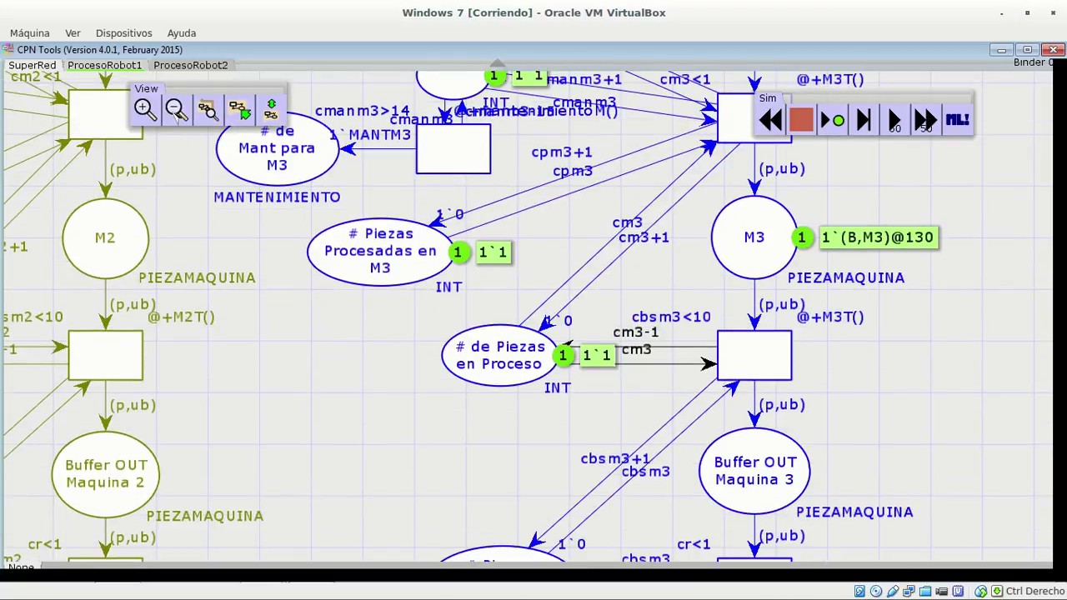
left_click(377, 453)
left_click(366, 438)
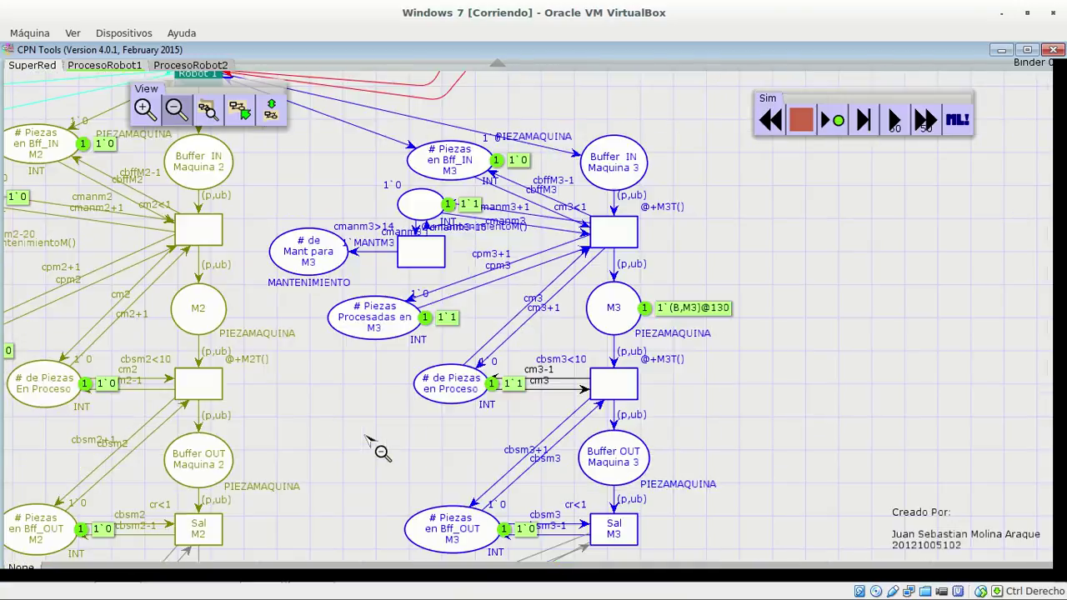
left_click(380, 452)
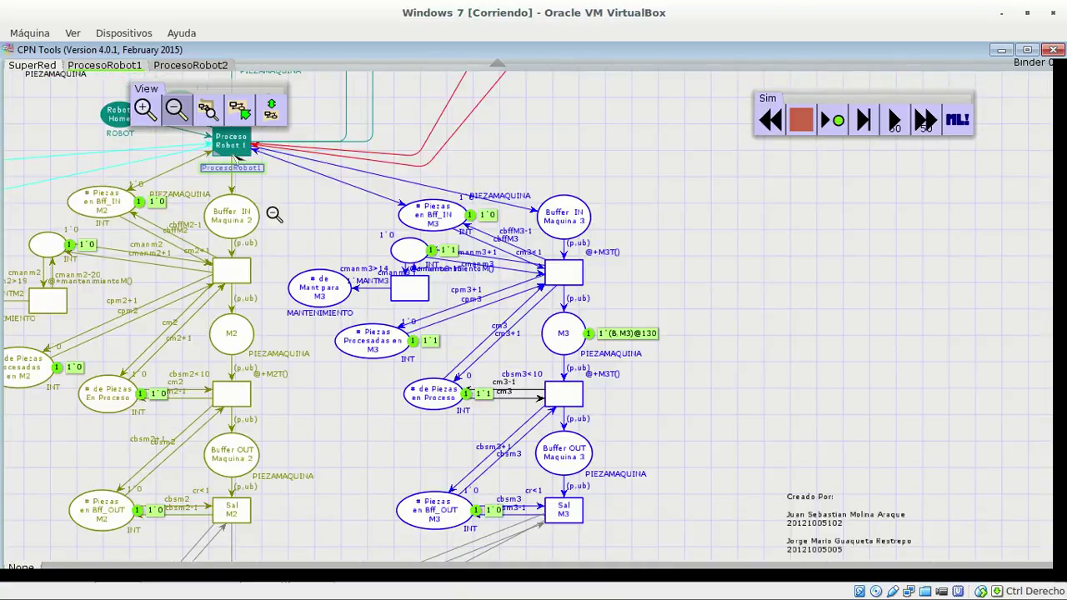
key("Escape")
left_click_drag(663, 499, 884, 385)
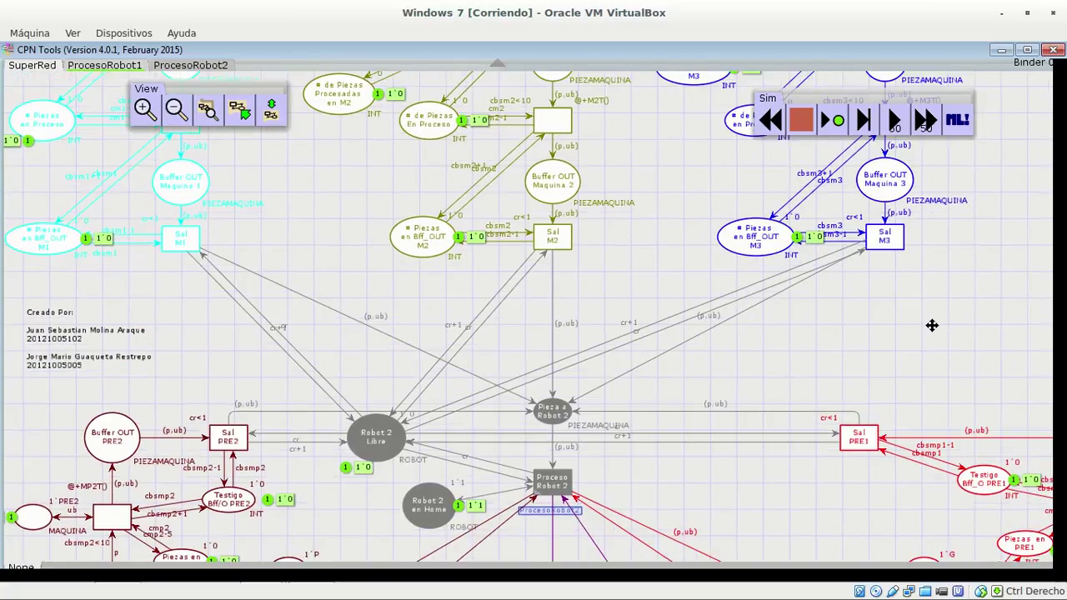
left_click_drag(889, 322, 886, 226)
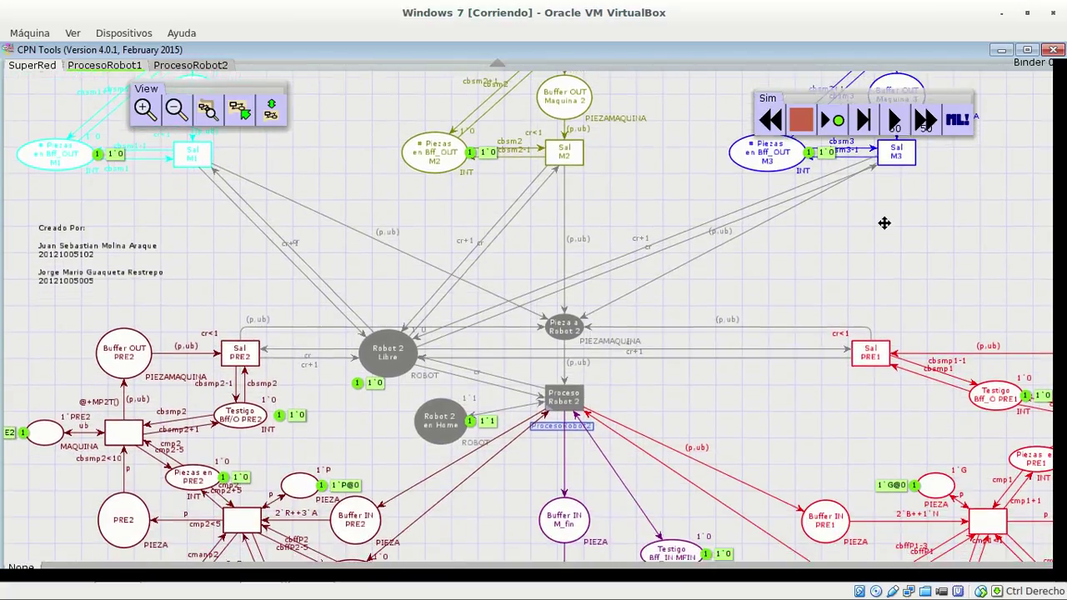
left_click_drag(786, 382, 762, 388)
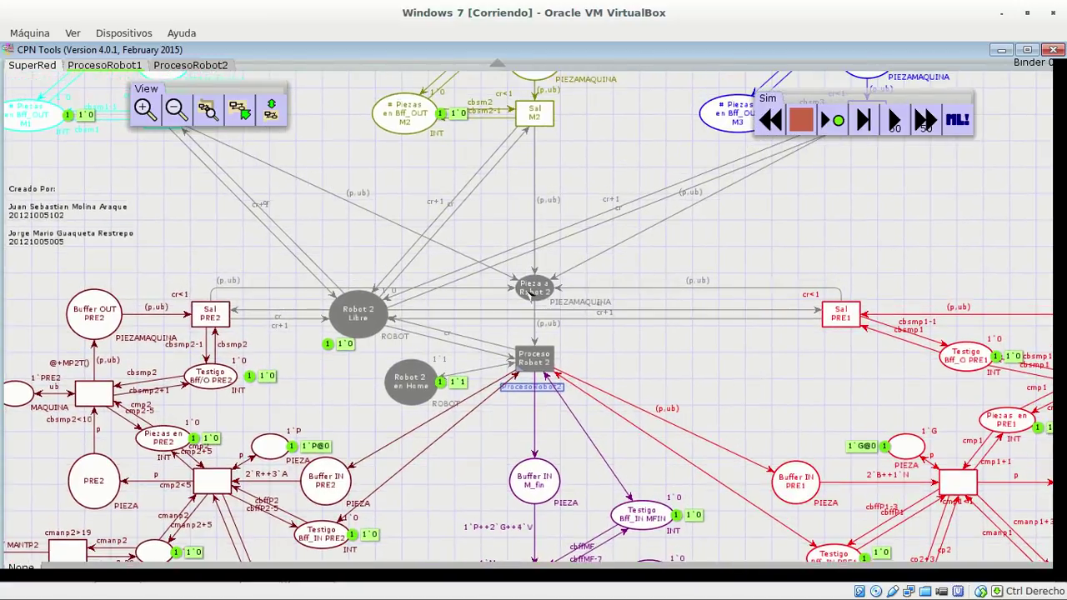
Step: Fast-forward the simulation by 50 steps in SuperRed so that pieces reach the Robot 2 section
left_click(925, 125)
left_click(755, 231)
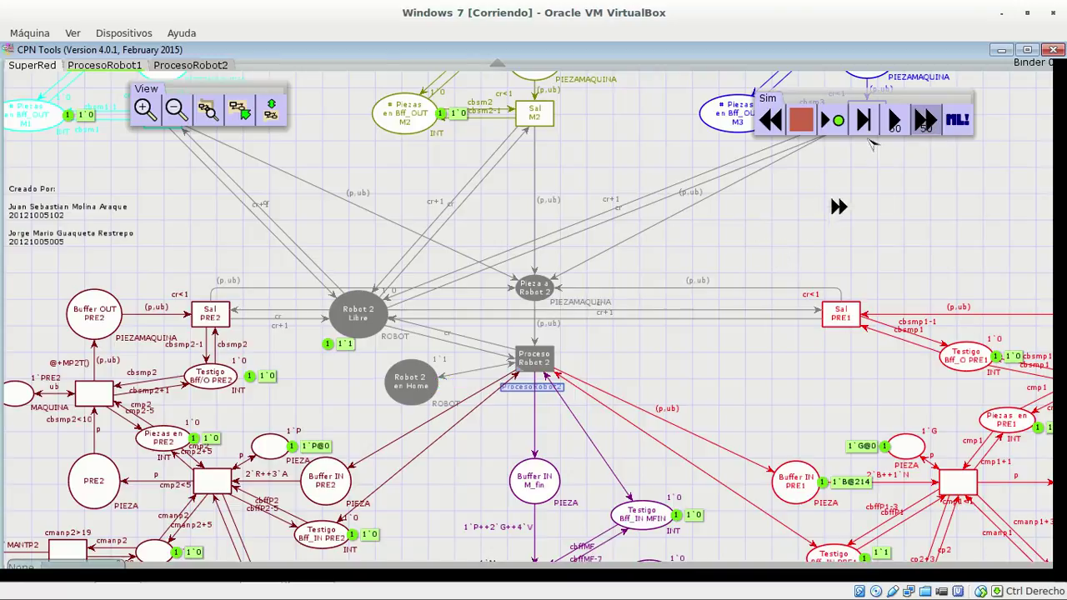
left_click(937, 134)
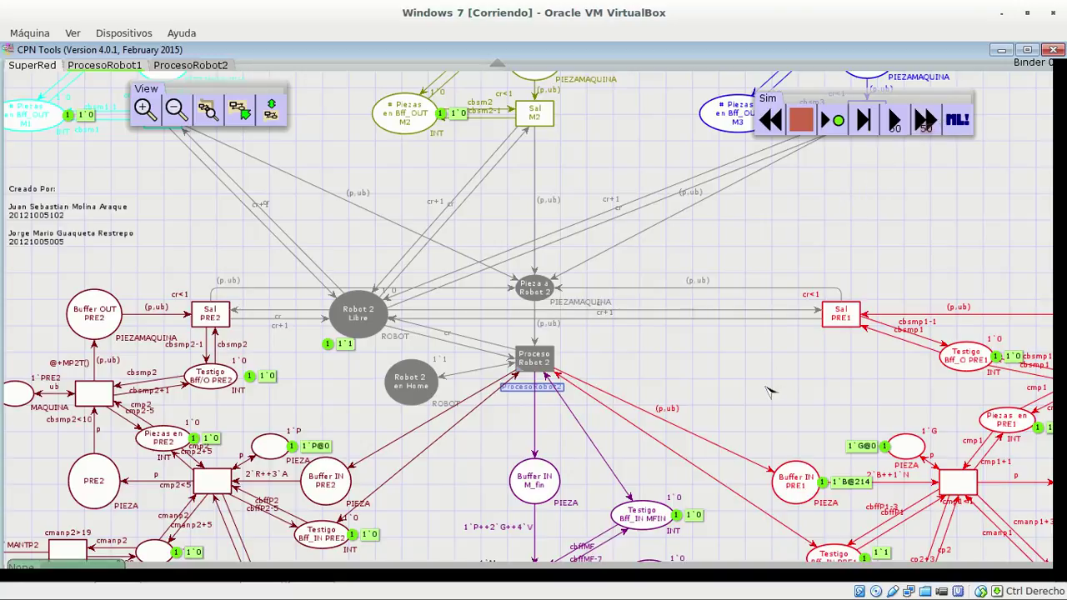
Step: Review the PRE2, M_fin and PRE1 branches fed by Proceso Robot 2, including the piece in Buffer IN PRE1
scroll(750, 361, "down", 3)
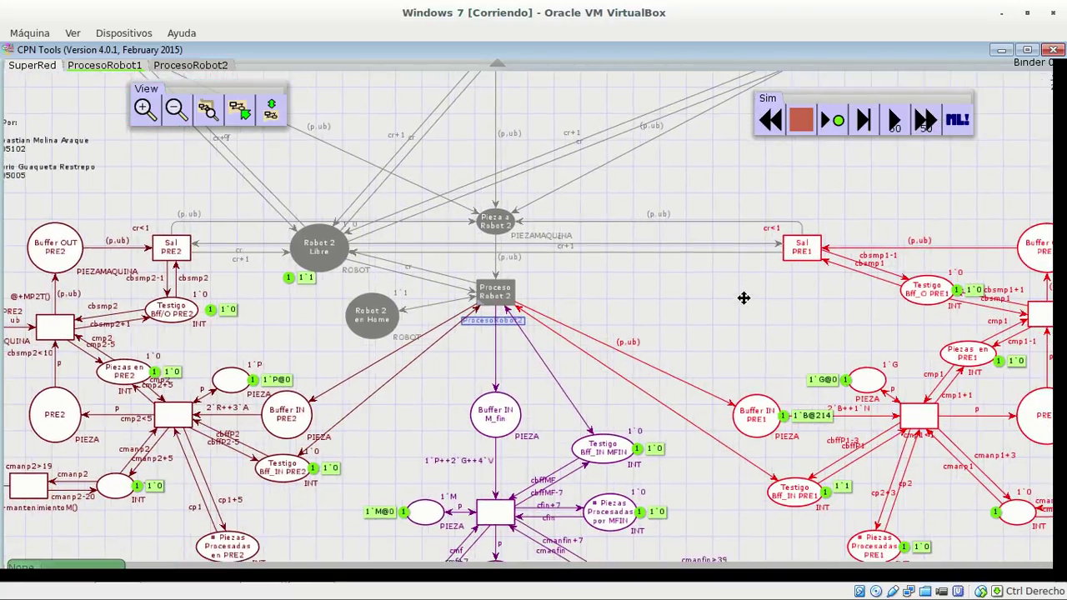
scroll(744, 285, "down", 1)
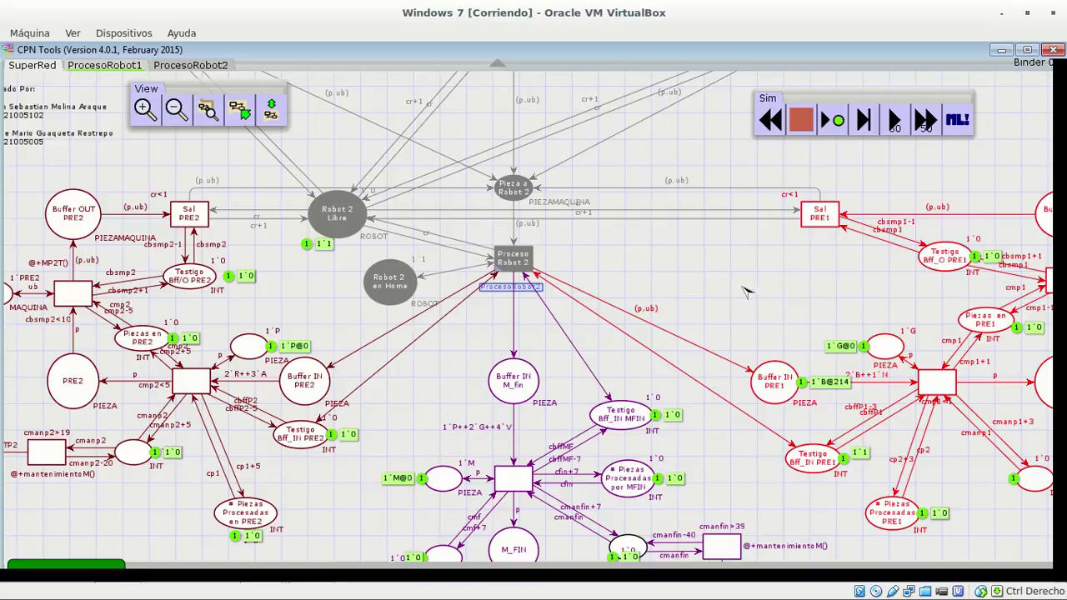
left_click_drag(749, 290, 629, 291)
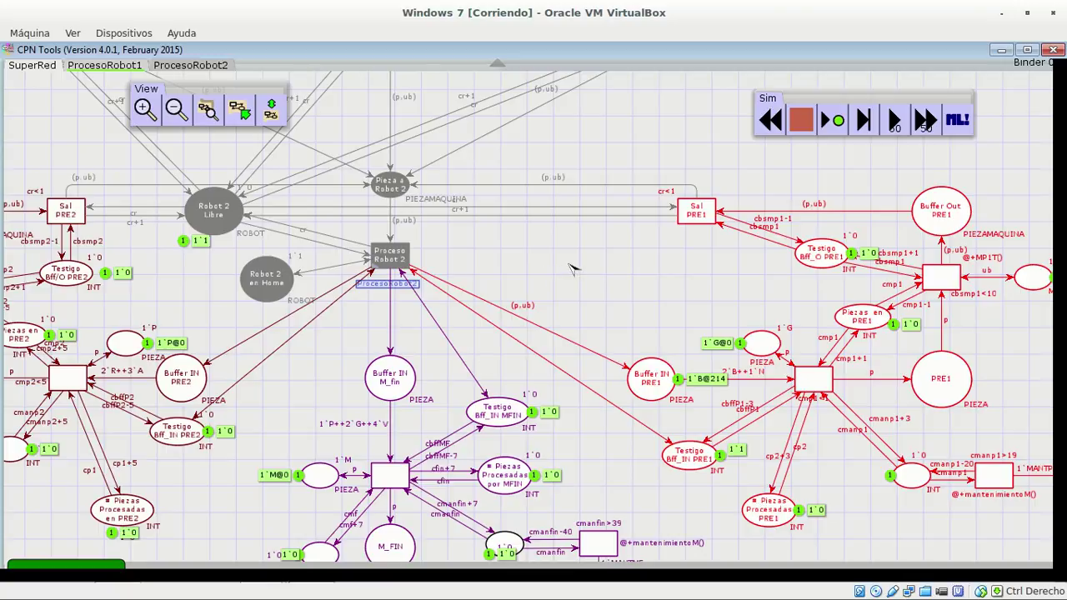
left_click_drag(629, 263, 743, 265)
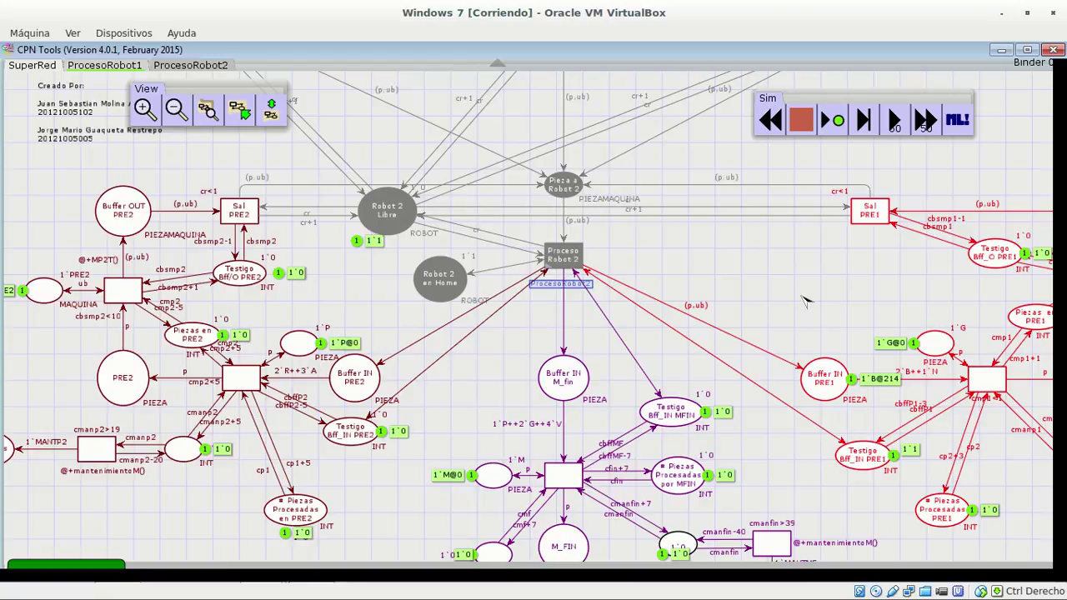
left_click_drag(790, 290, 724, 147)
left_click_drag(681, 114, 315, 289)
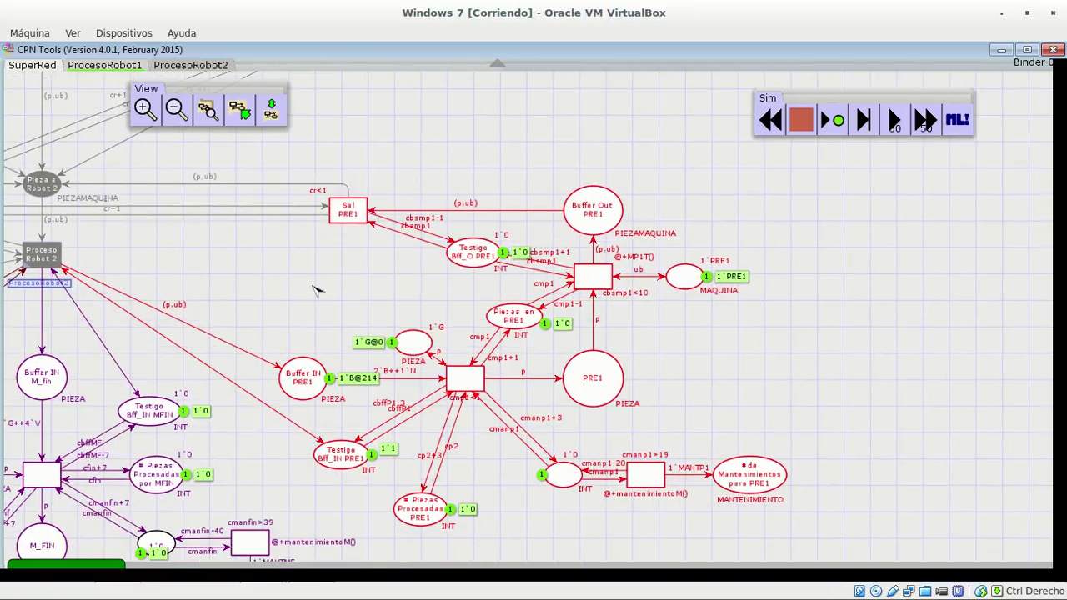
Step: Single-step the simulation from ProcesoRobot1 and inspect the Machine 2 and Machine 3 output buffers in SuperRed
left_click(866, 123)
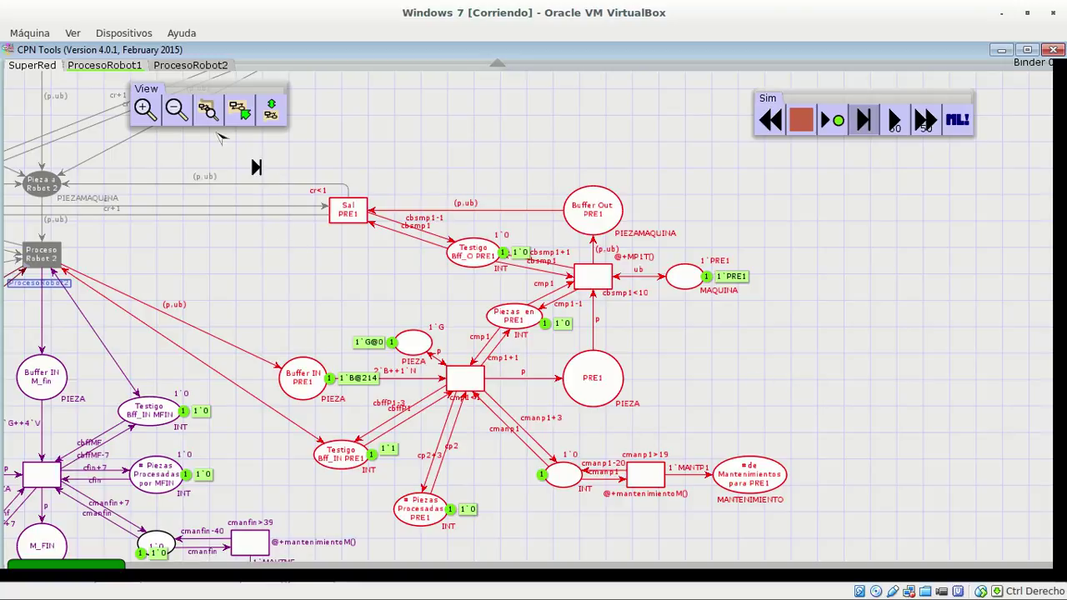
left_click(124, 67)
left_click(265, 264)
left_click(867, 121)
left_click_drag(527, 160, 654, 463)
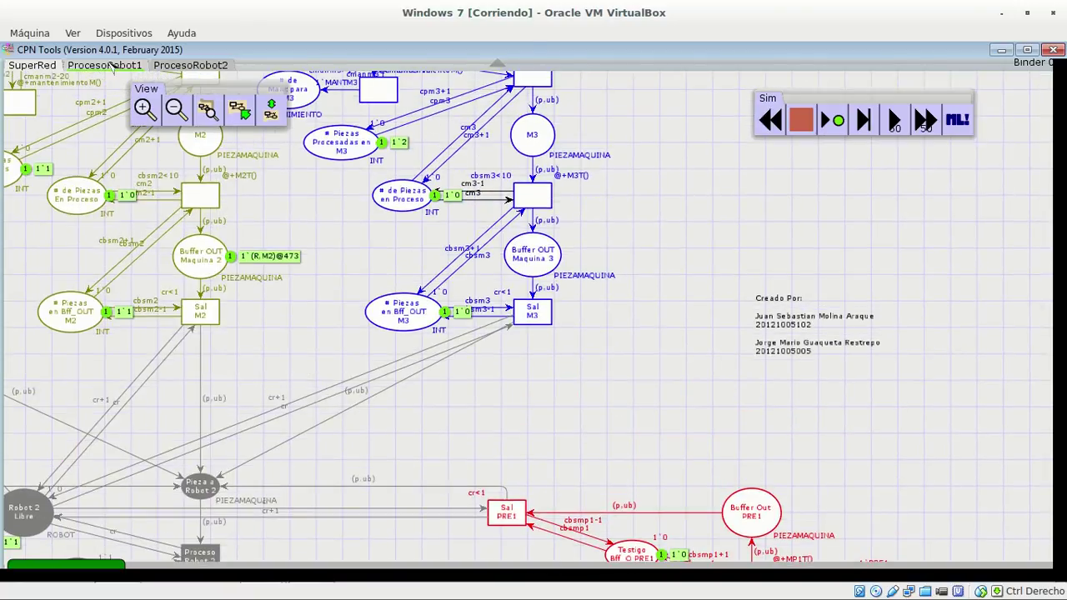
Step: Single-step ProcesoRobot1 to move the robot token from Regresa Home to Esta en Home
left_click(109, 65)
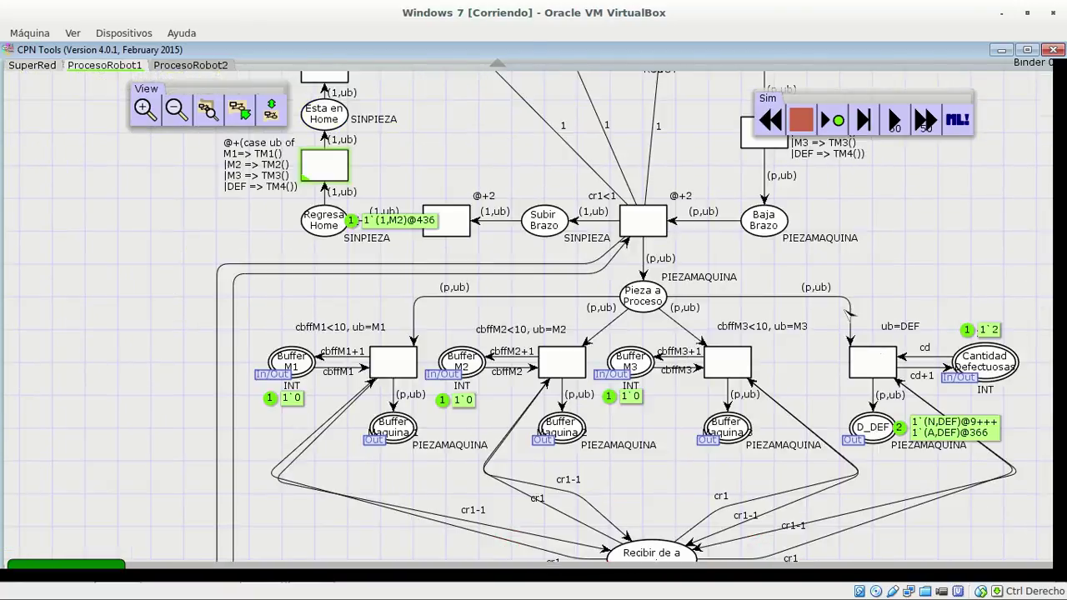
left_click_drag(971, 288, 1024, 398)
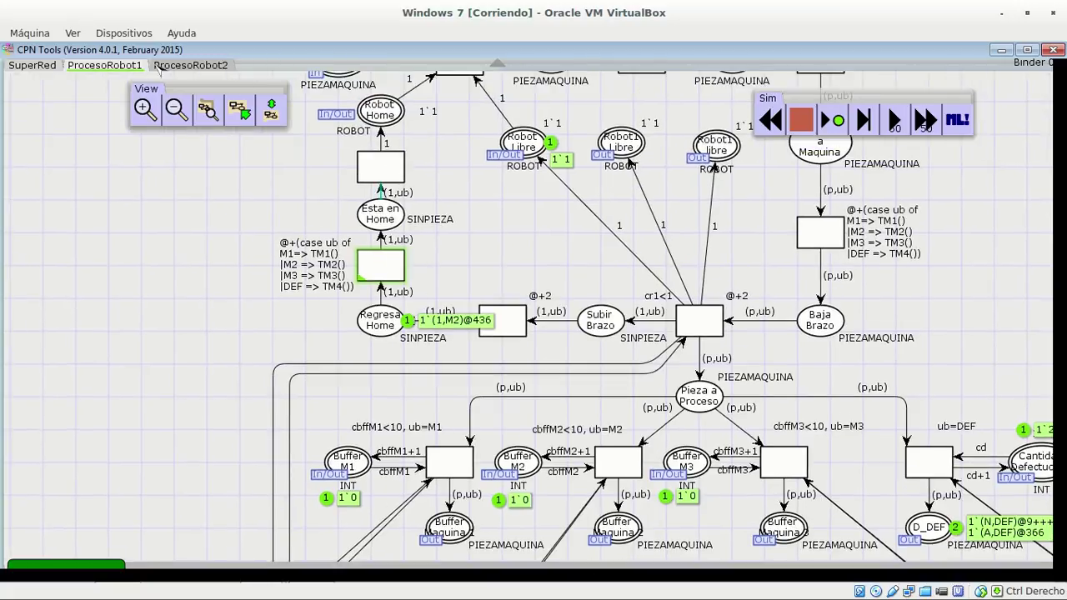
left_click(864, 119)
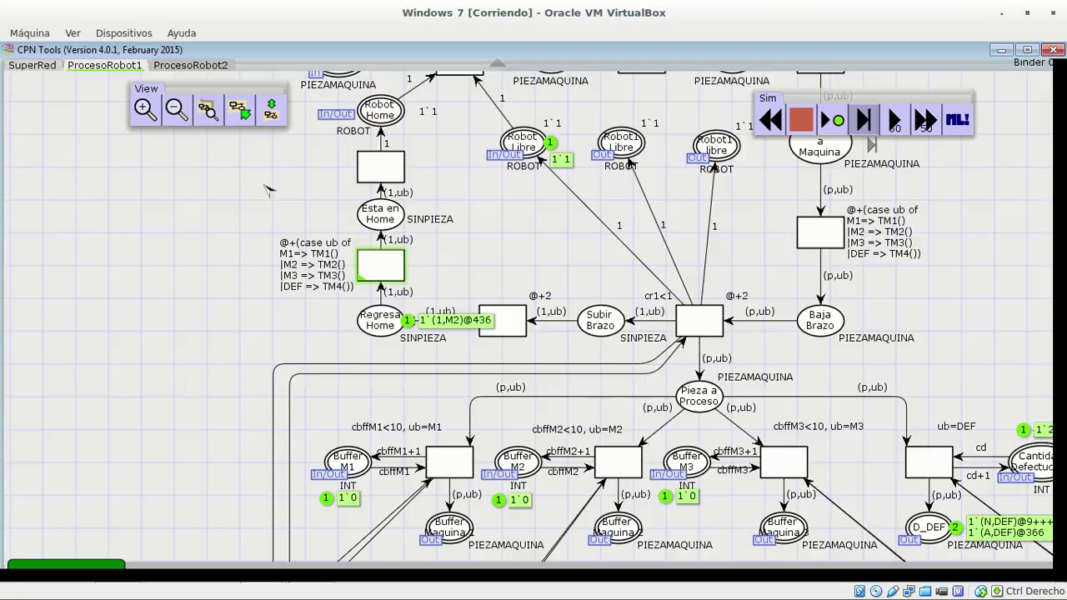
left_click(209, 210)
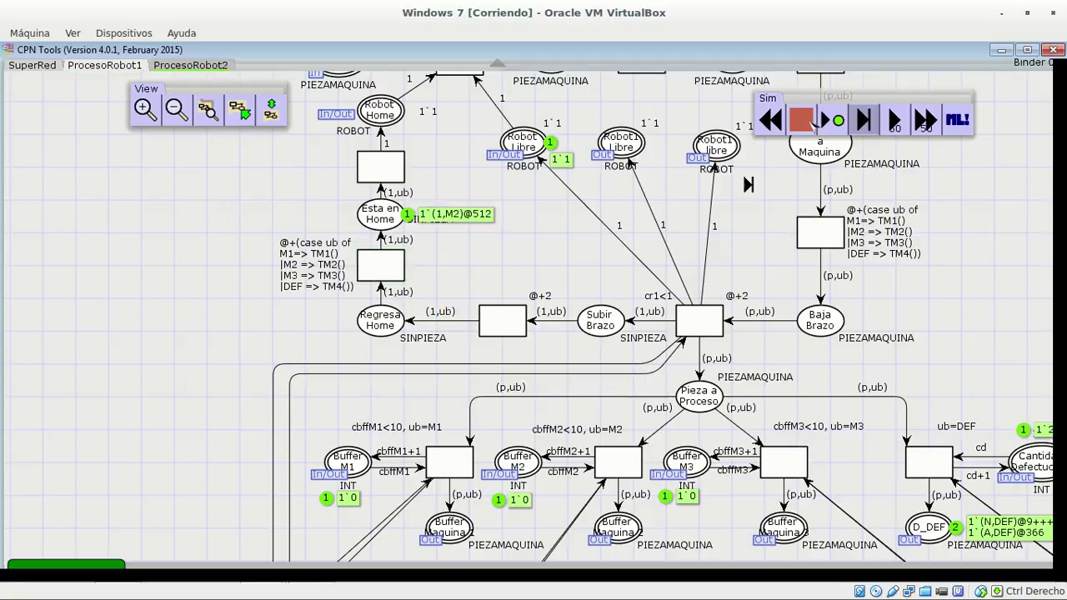
left_click(867, 120)
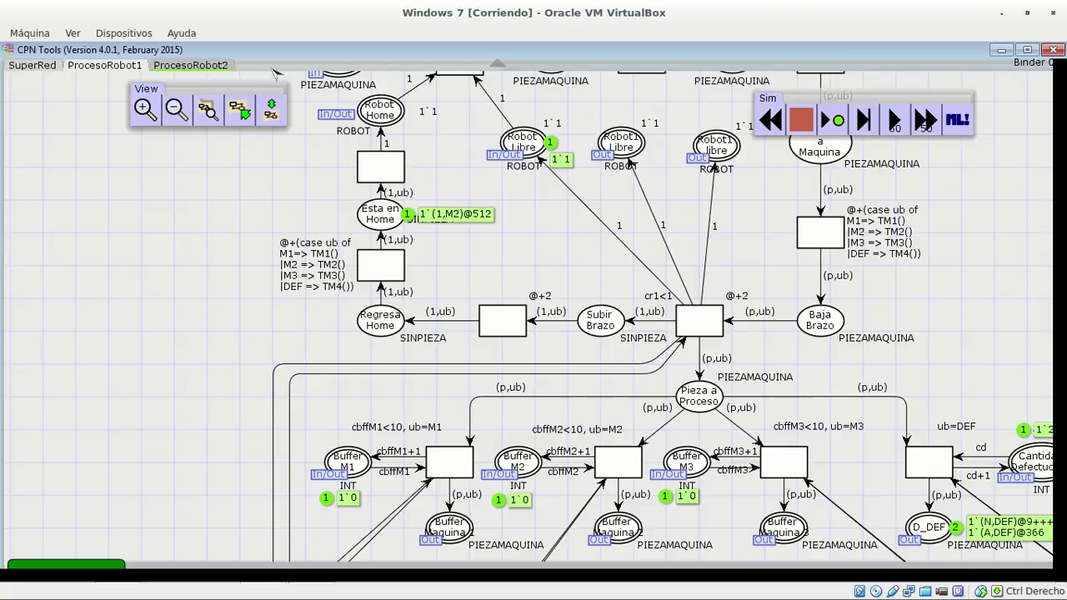
Step: Single-step ProcesoRobot2 to lower the arm at Bajar Brazo and release piece A from M3, bound for PRE2
left_click(220, 66)
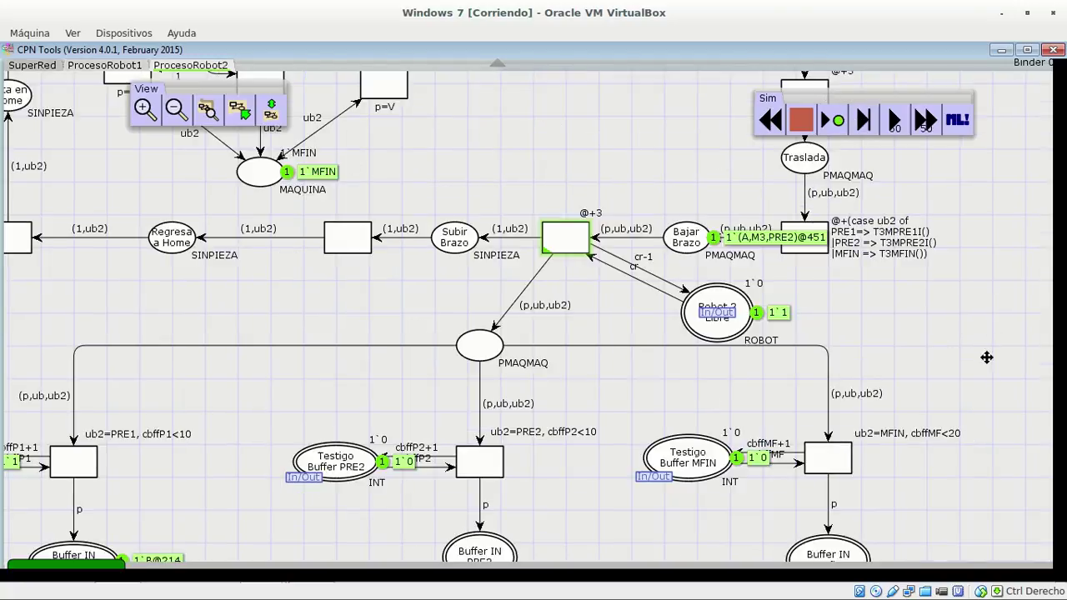
scroll(989, 344, "up", 3)
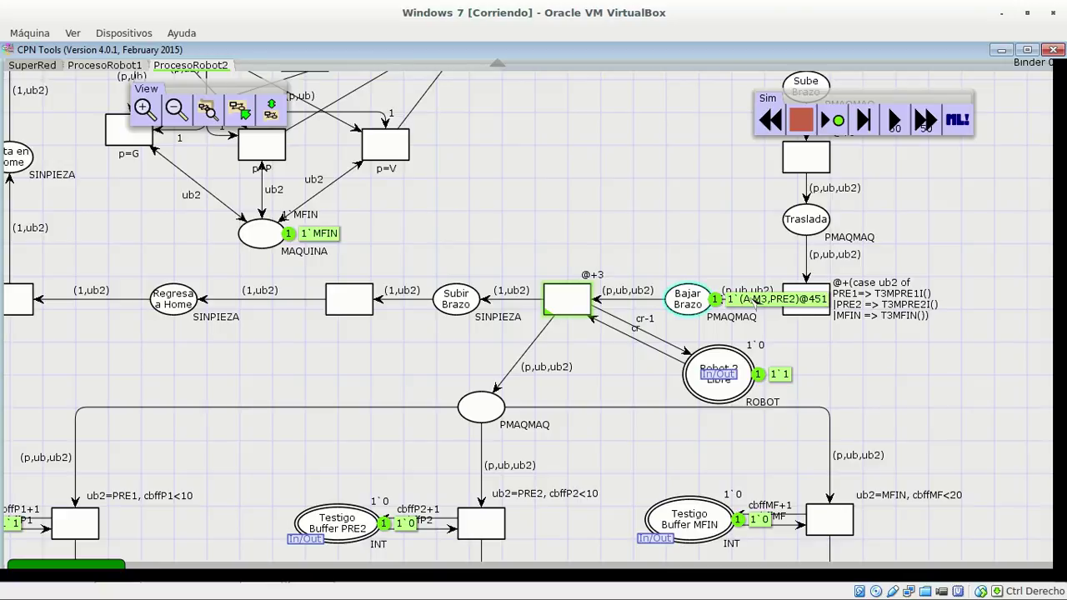
left_click(861, 130)
left_click(933, 226)
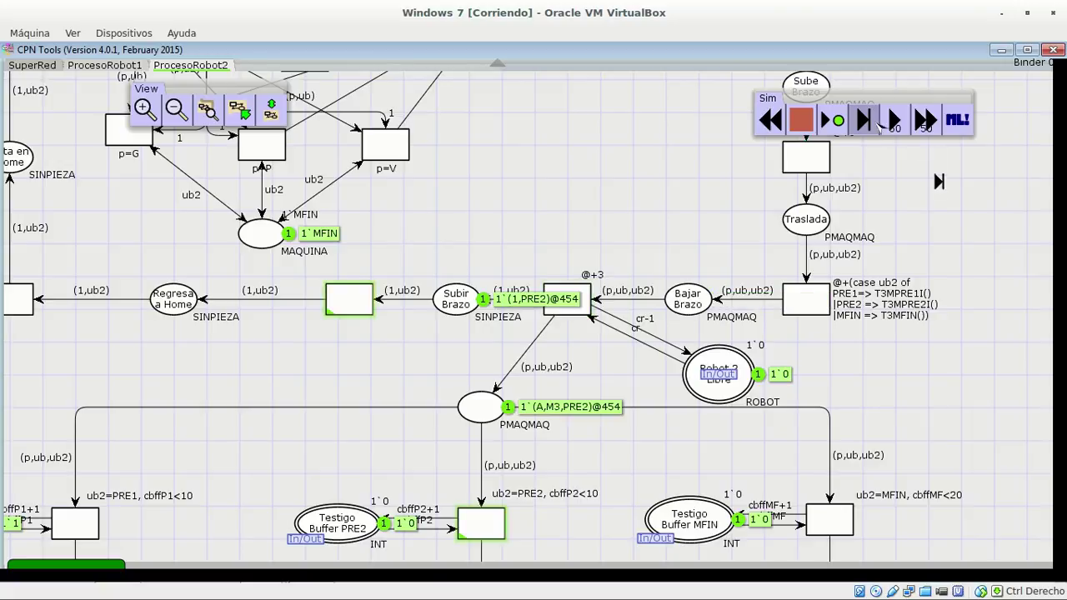
key("Escape")
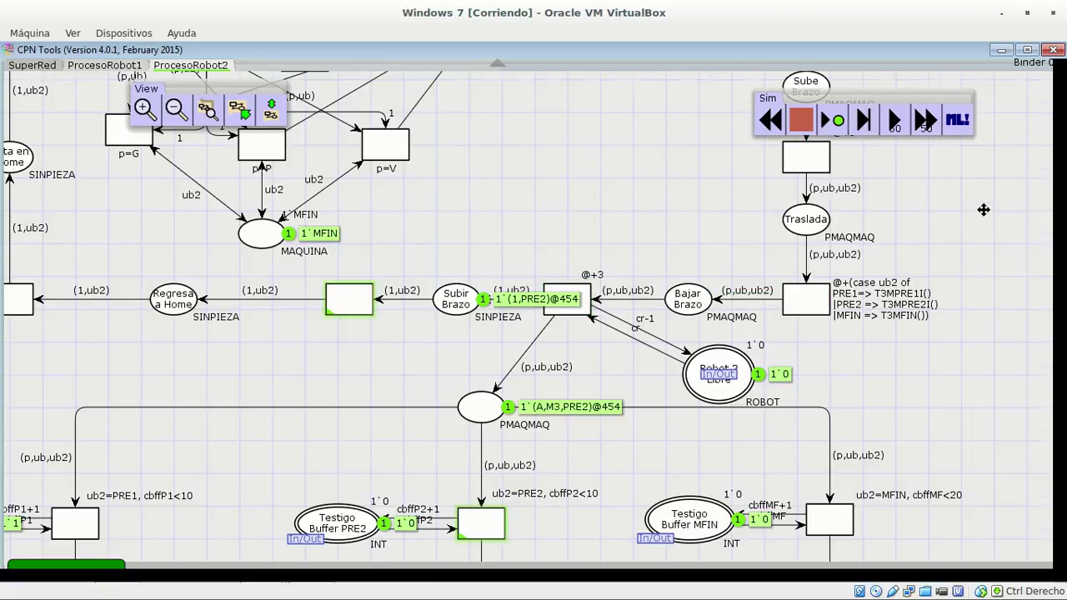
Step: Single-step ProcesoRobot2 to send the robot to Regresa a Home and piece A into Buffer IN PRE2
scroll(982, 213, "down", 2)
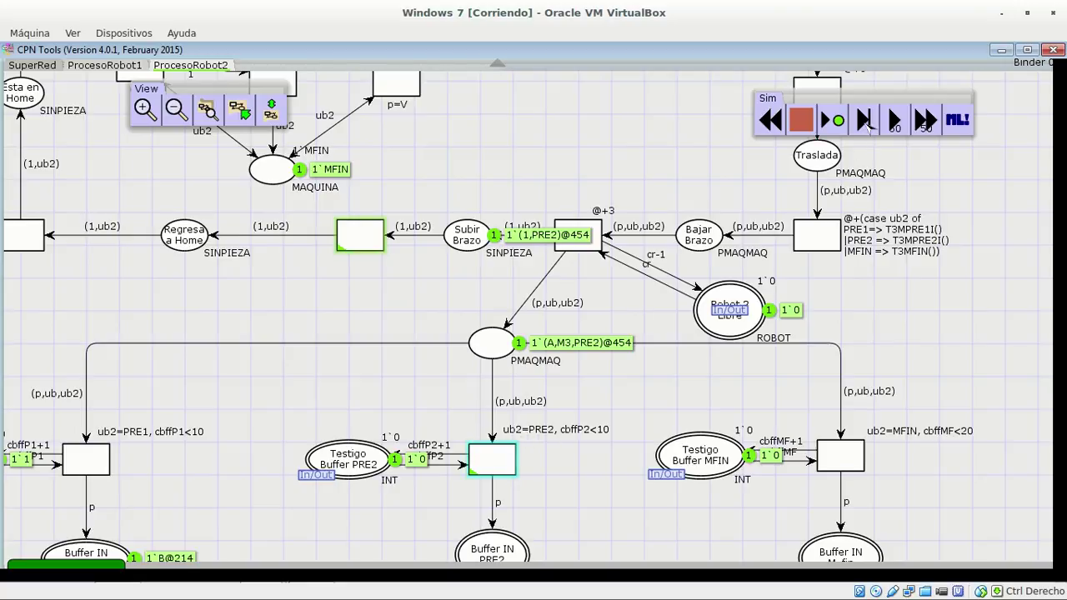
left_click(864, 124)
left_click(923, 338)
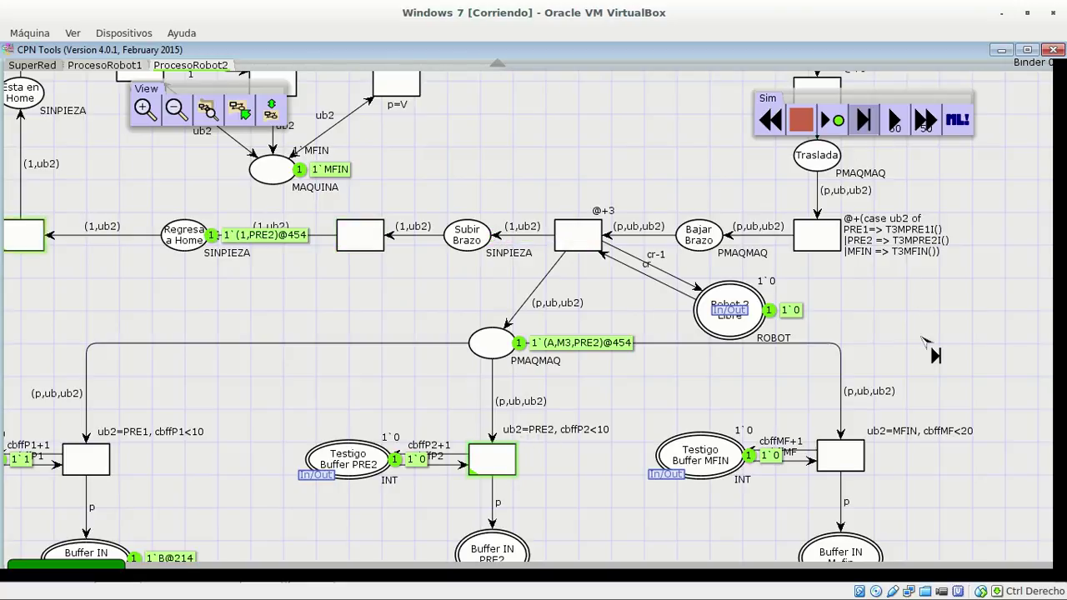
left_click(923, 339)
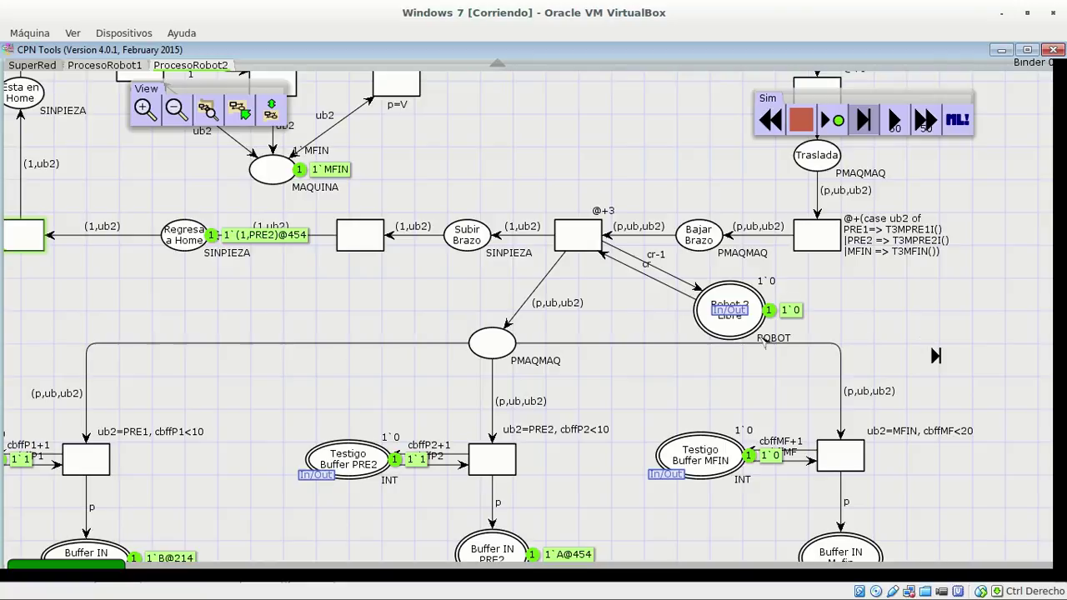
left_click(865, 132)
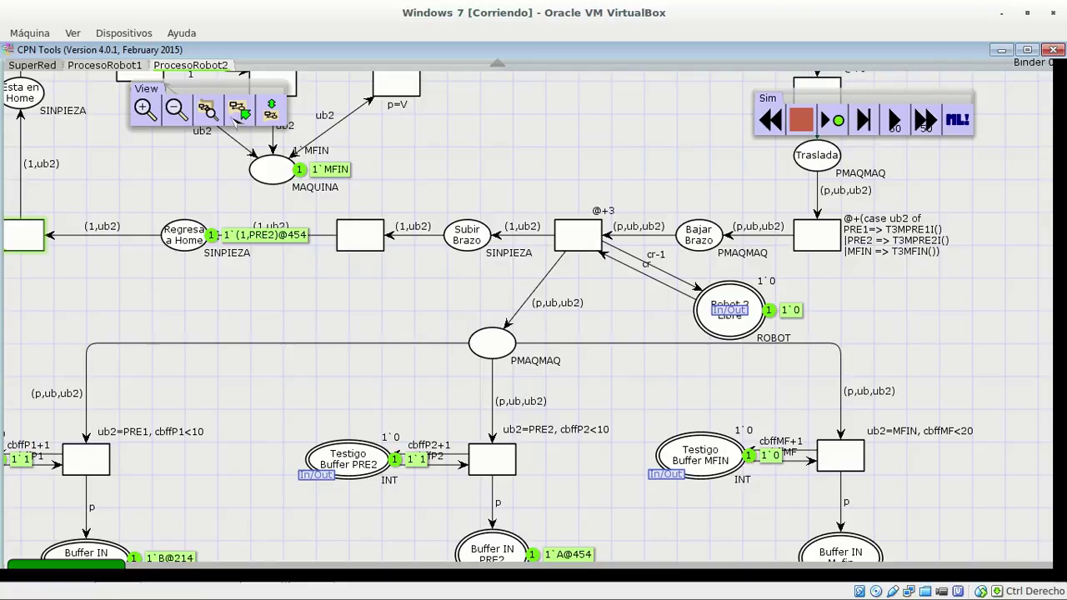
Step: Check the robot's return path in ProcesoRobot2 and the Buffer IN PRE2 piece and its counter in SuperRed
left_click_drag(707, 166, 775, 325)
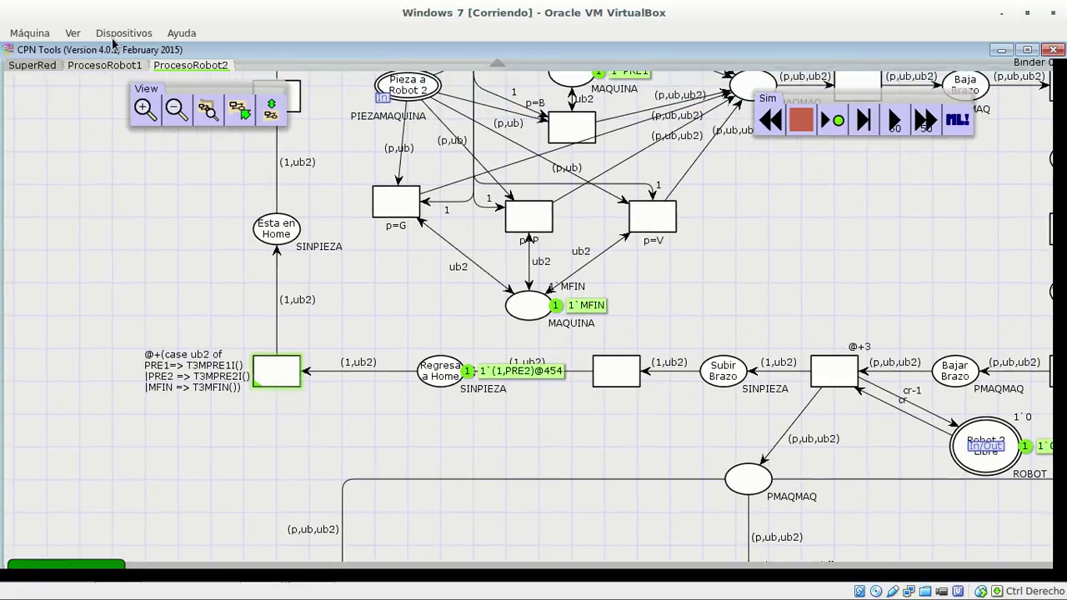
left_click(41, 67)
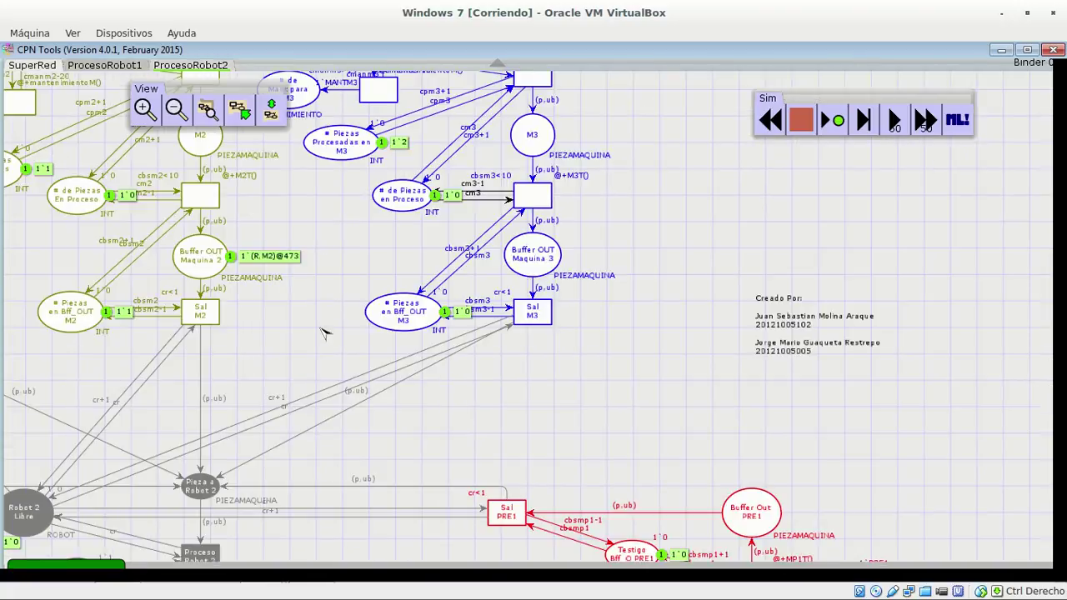
scroll(537, 350, "down", 5)
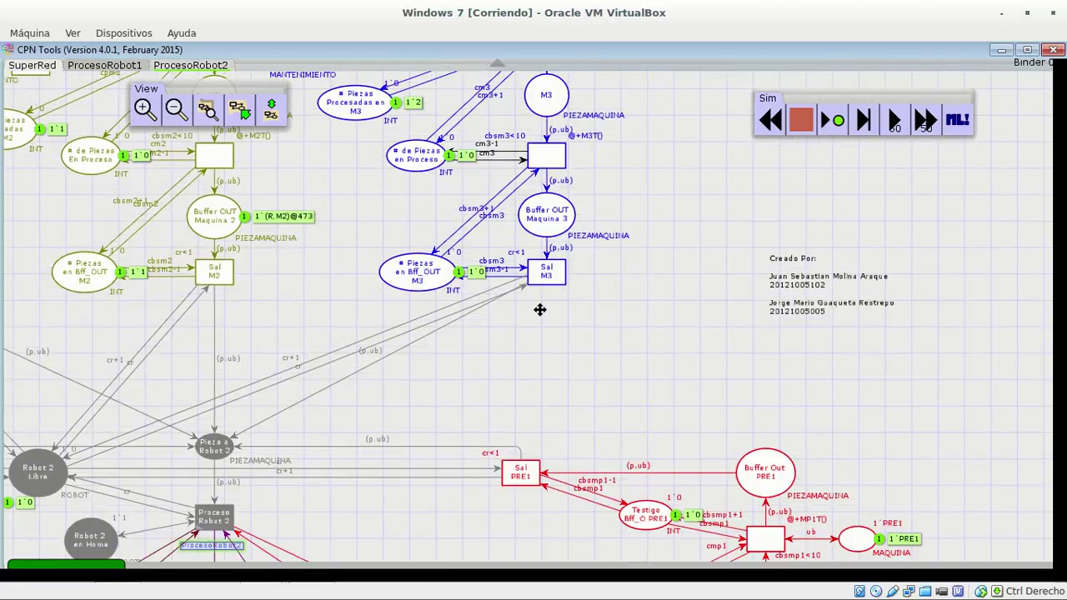
scroll(453, 365, "down", 2)
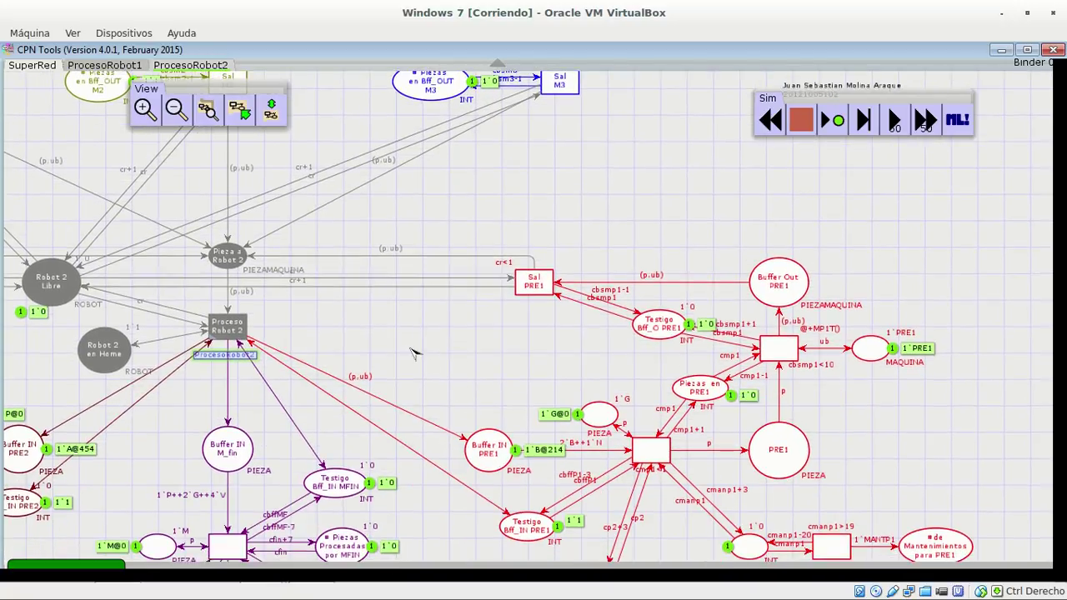
scroll(500, 336, "left", 5)
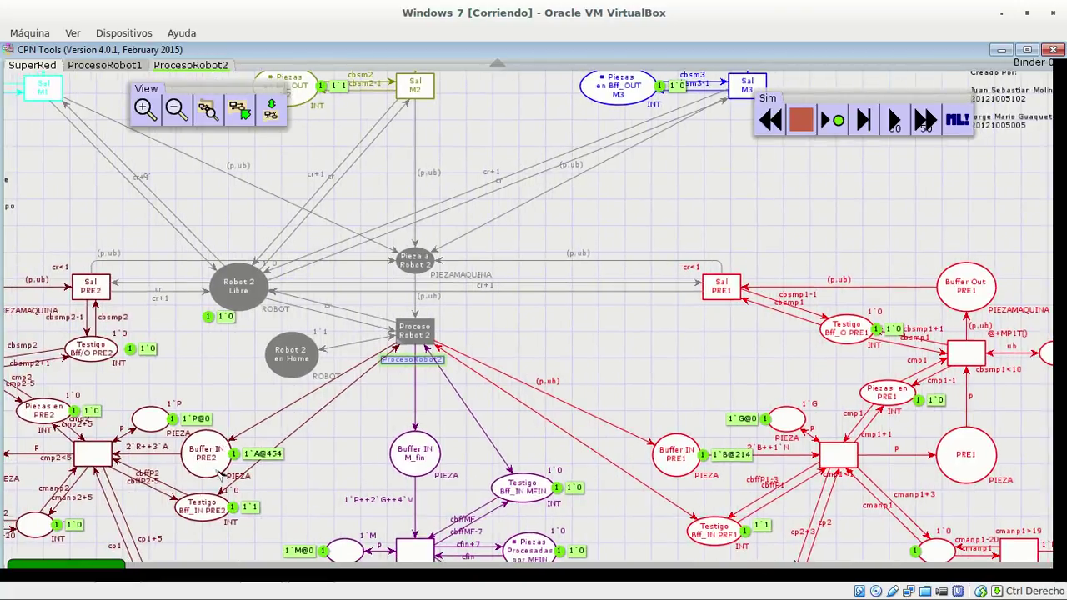
Step: Single-step ProcesoRobot2 to move the robot token from Regresa a Home to Esta en Home
left_click(218, 67)
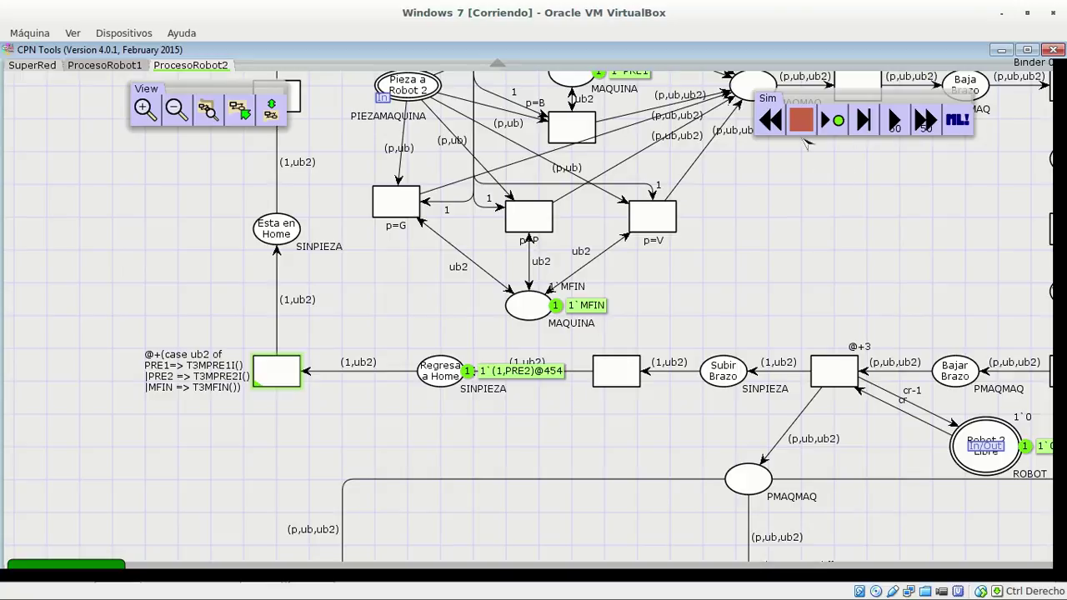
left_click(864, 120)
left_click(179, 285)
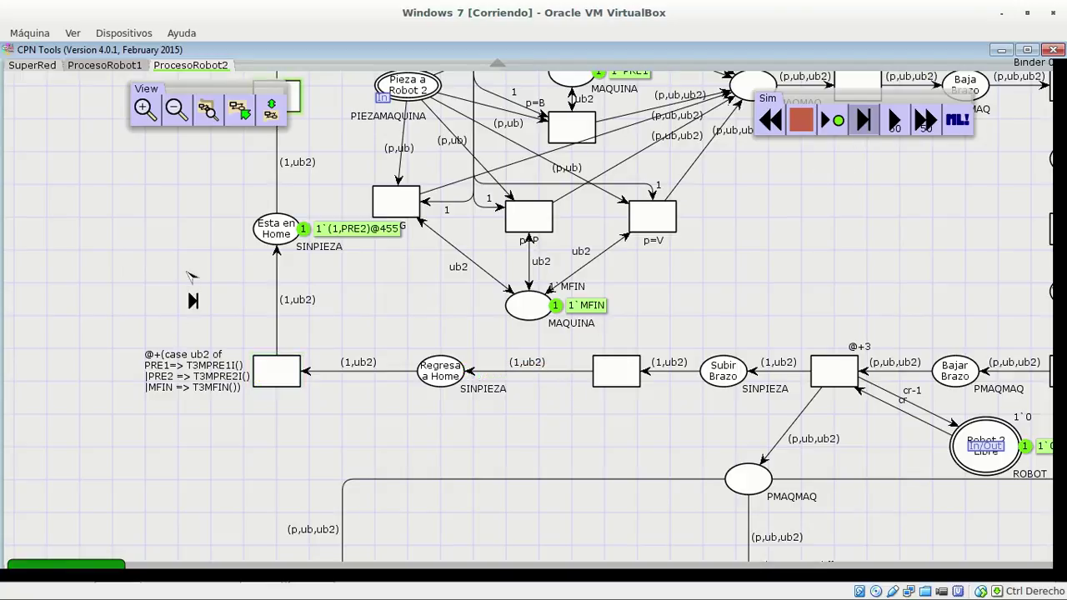
Step: Single-step ProcesoRobot2 to return the robot token from Esta en Home to Robot 2 en Home
left_click(859, 137)
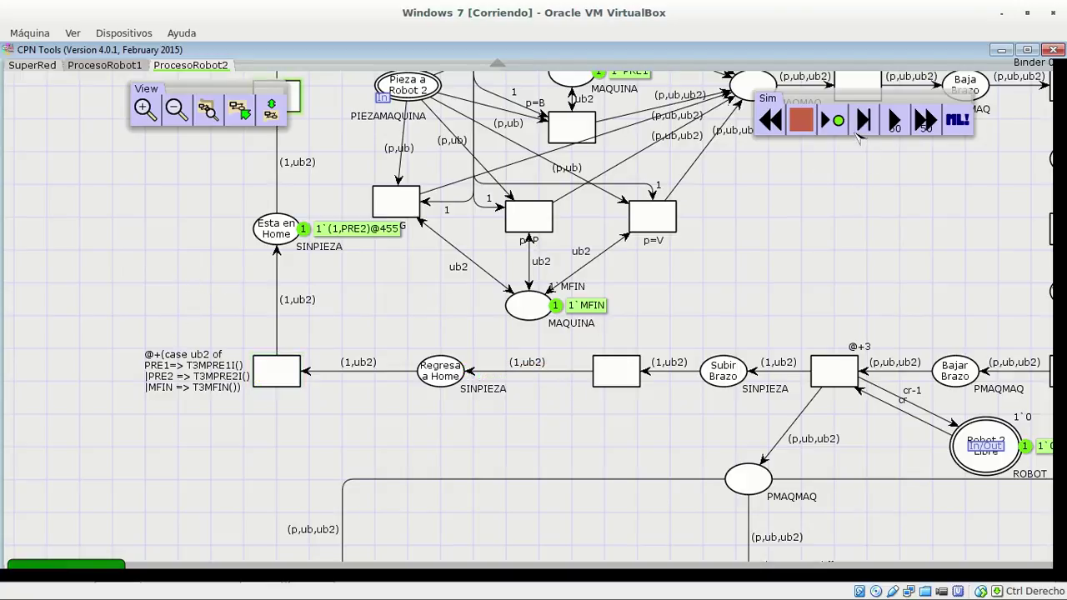
left_click_drag(184, 268, 376, 453)
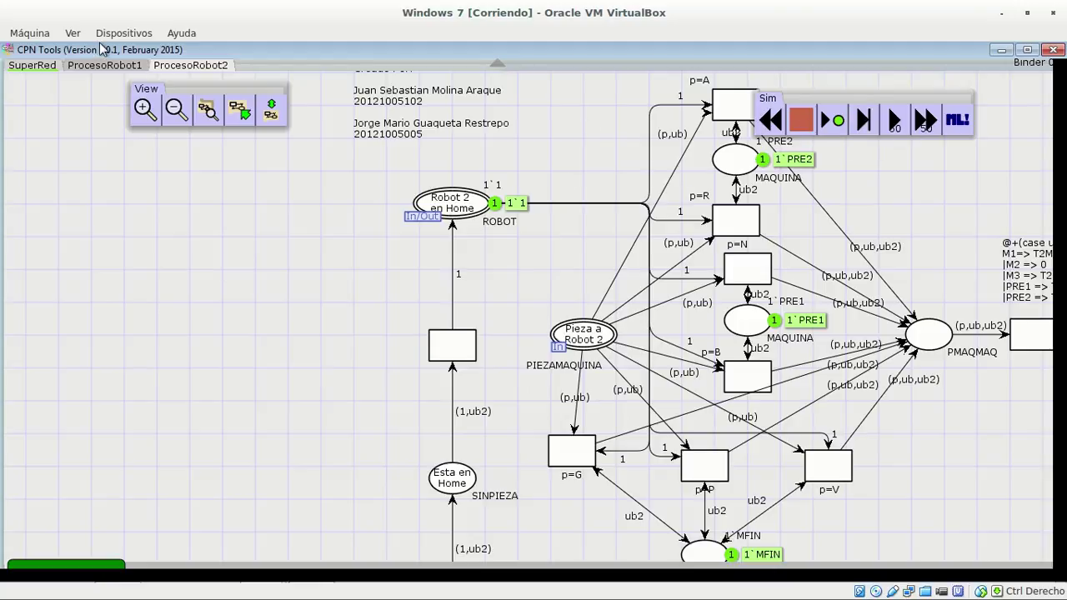
Step: Single-step SuperRed to fire Sal M1, moving piece N from Buffer OUT Maquina 1 into Pieza a Robot 2
left_click(49, 67)
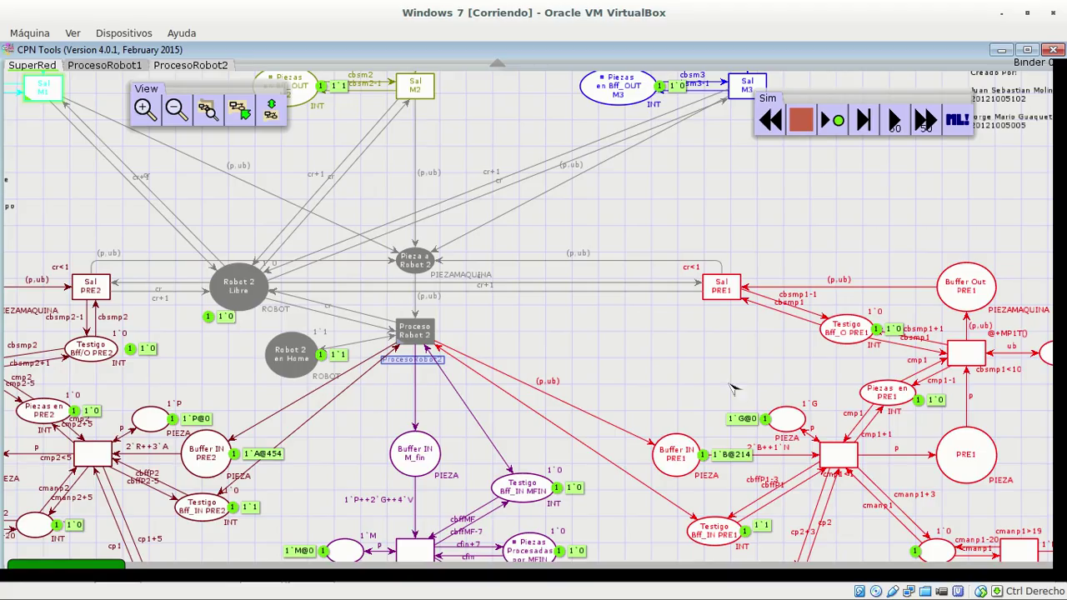
scroll(801, 370, "left", 3)
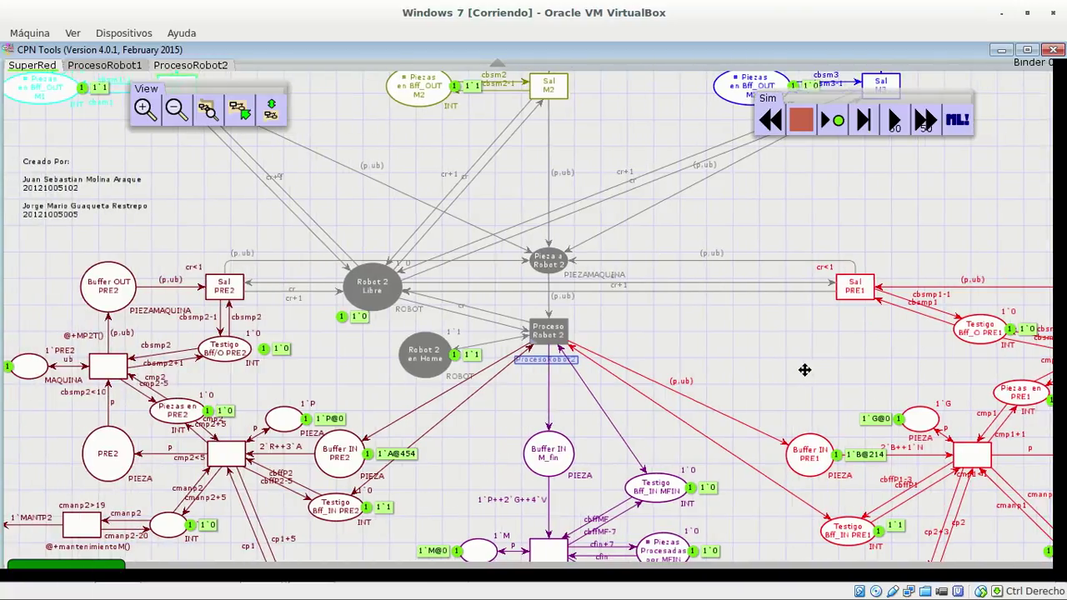
scroll(804, 373, "up", 1)
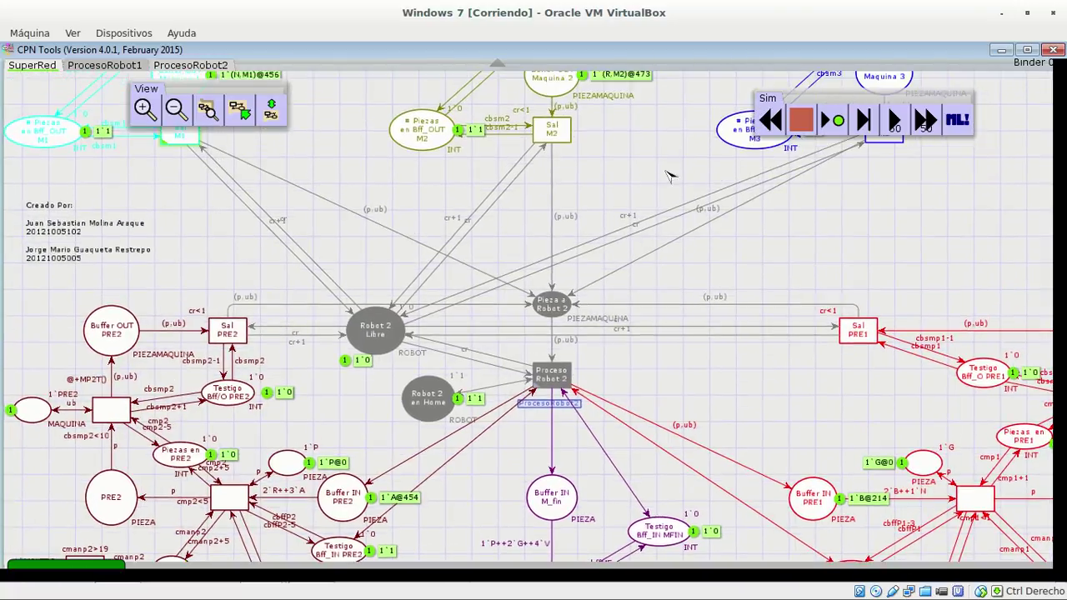
scroll(664, 252, "up", 7)
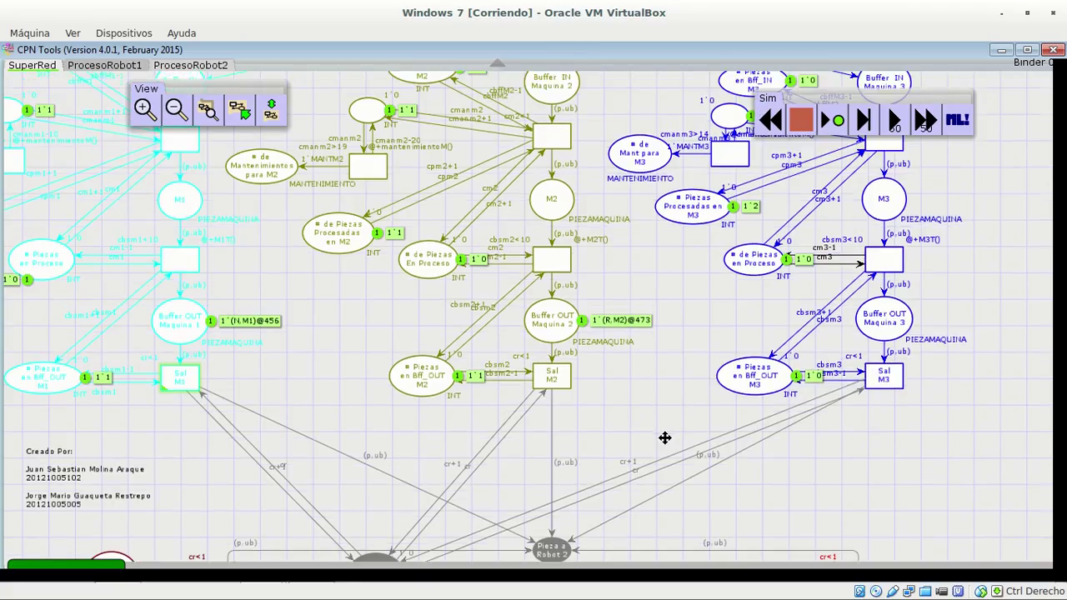
left_click_drag(664, 437, 698, 288)
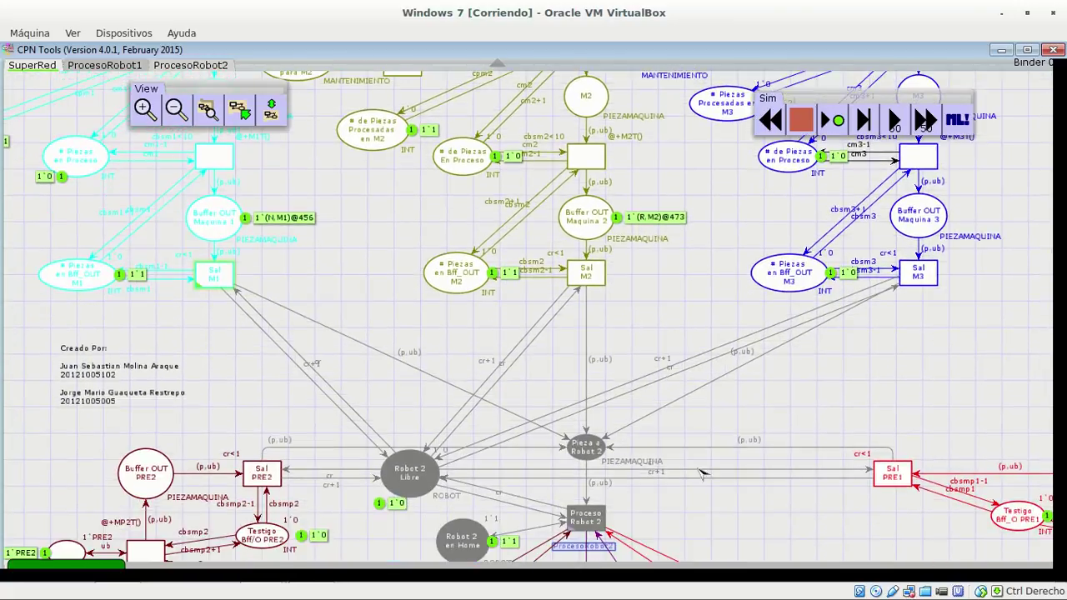
left_click(867, 120)
left_click(332, 268)
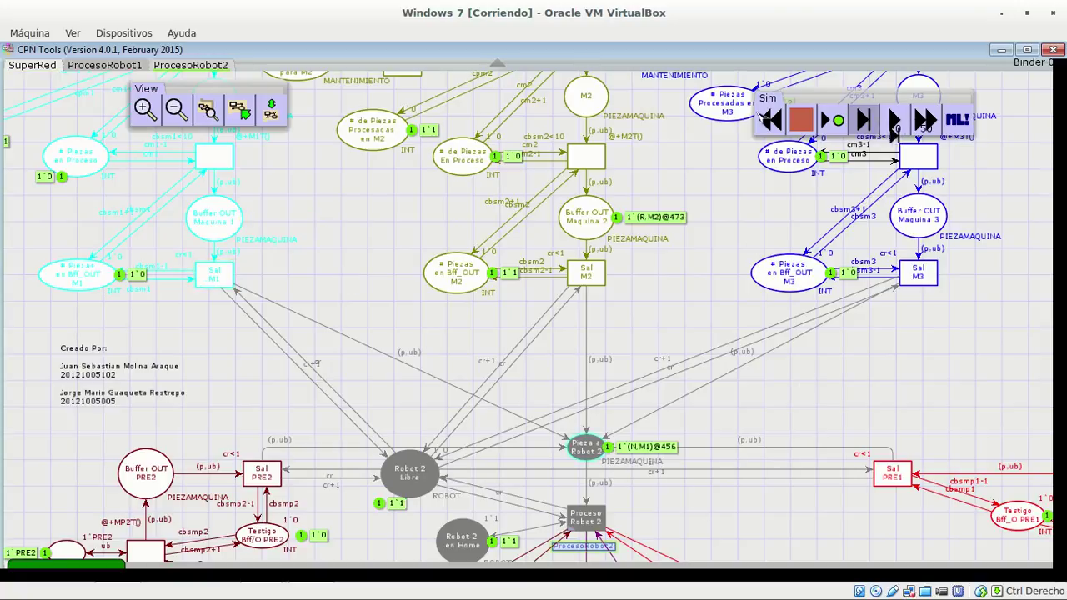
Step: Single-step ProcesoRobot2 to assign piece N from M1 to PRE1 and carry it through Baja Brazo to Traslada
left_click(191, 65)
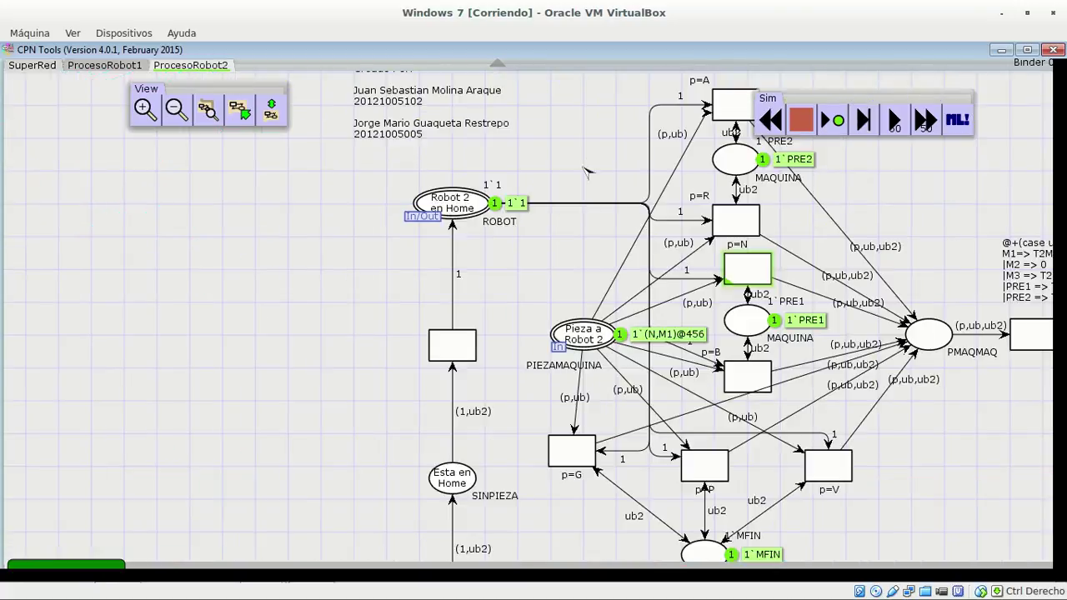
left_click_drag(538, 162, 361, 159)
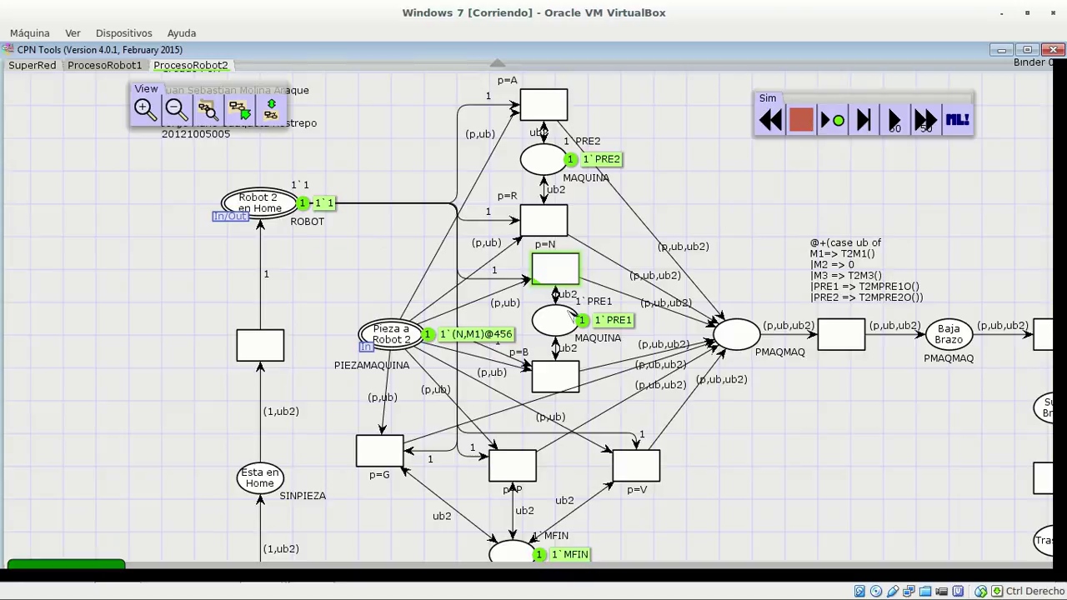
left_click(617, 325)
left_click(864, 121)
left_click(773, 186)
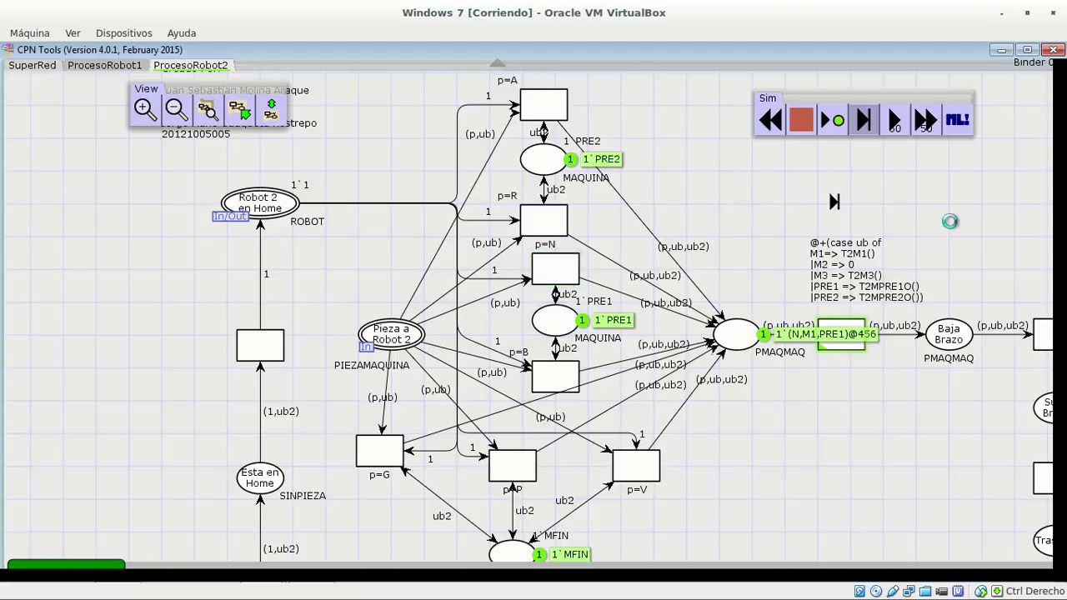
left_click(888, 169)
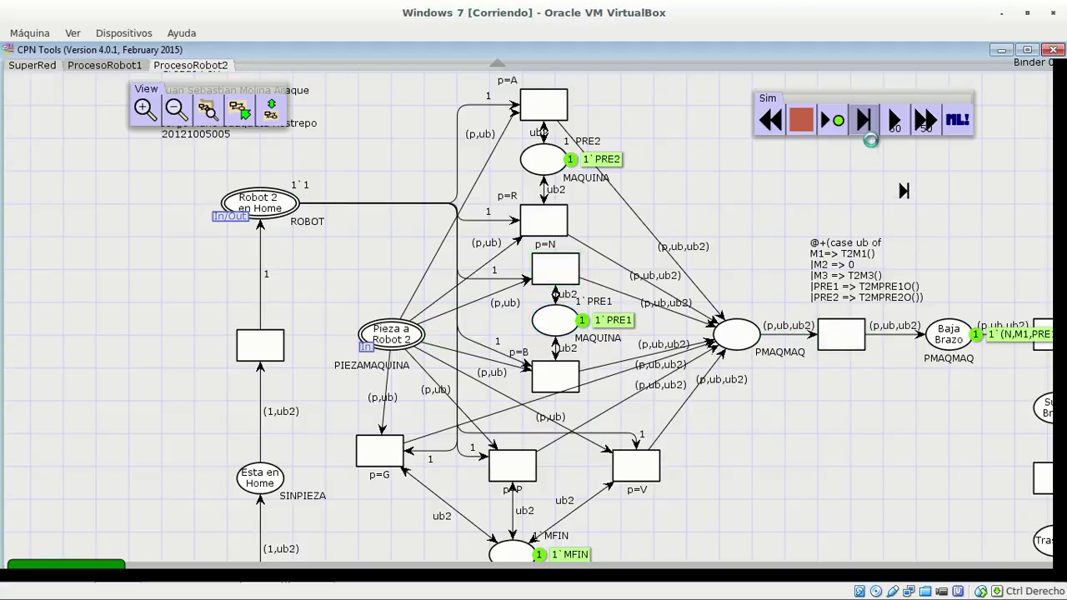
left_click(950, 209)
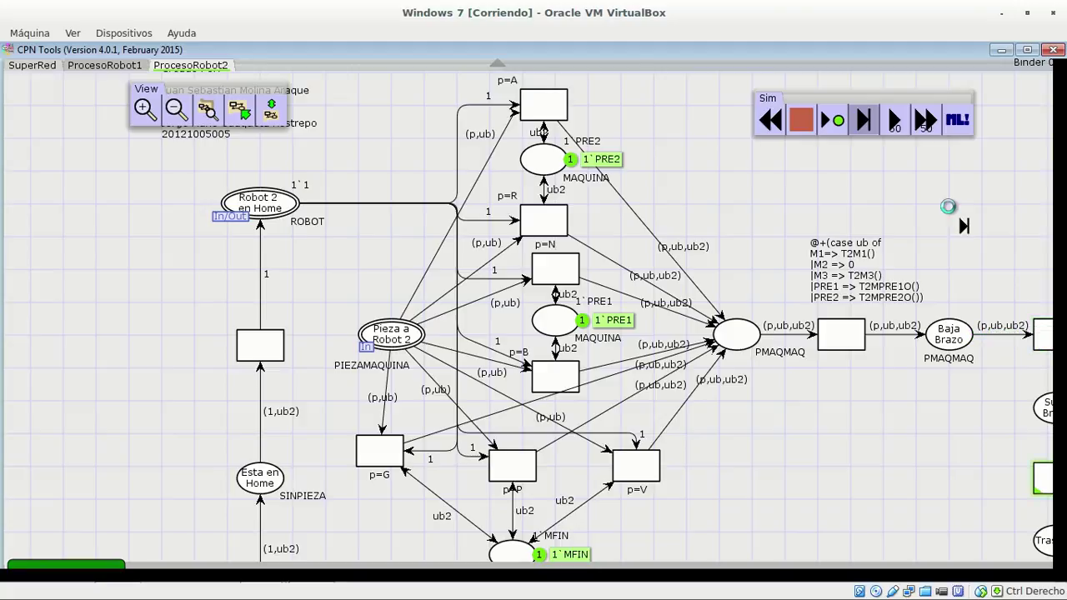
right_click(946, 207)
Step: Single-step ProcesoRobot2 to lower the arm at Bajar Brazo and release piece N, bound for PRE1
scroll(908, 148, "down", 2)
scroll(892, 334, "down", 2)
scroll(771, 281, "down", 1)
scroll(770, 281, "right", 3)
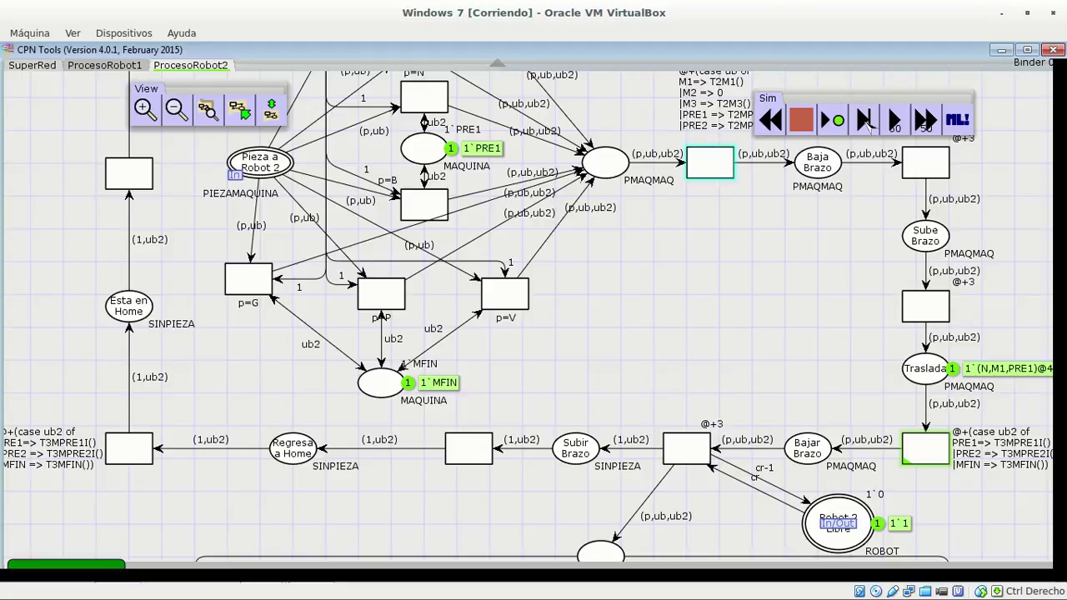
left_click(866, 121)
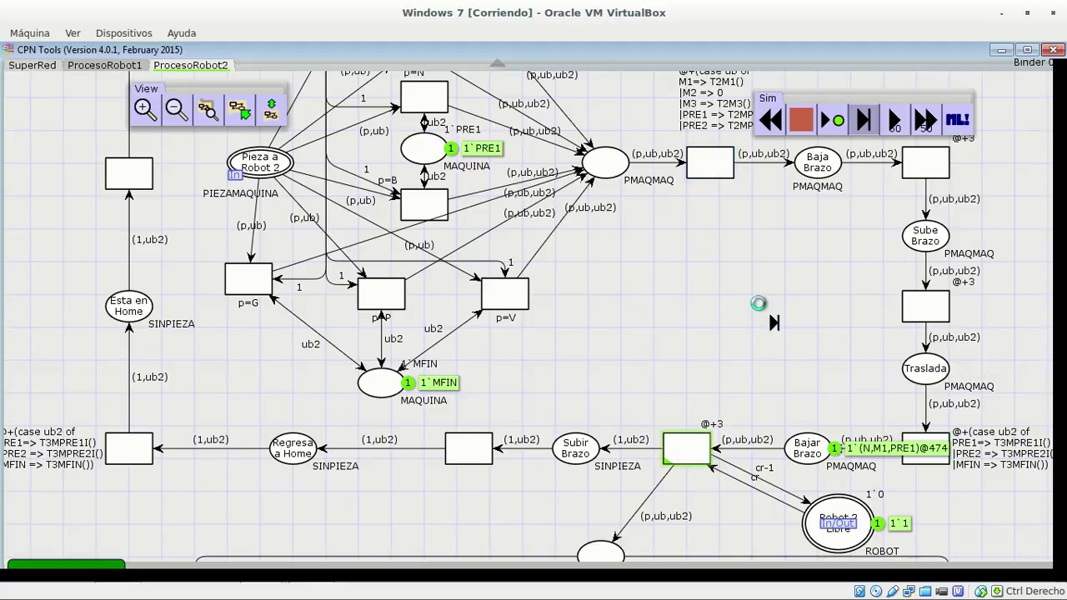
left_click(760, 289)
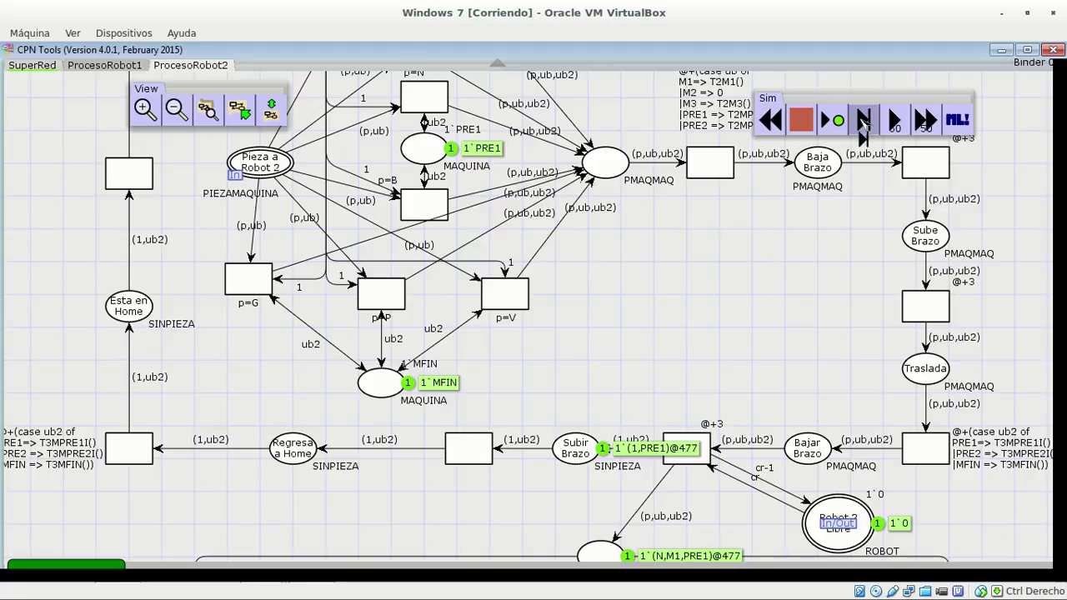
left_click_drag(740, 295, 784, 161)
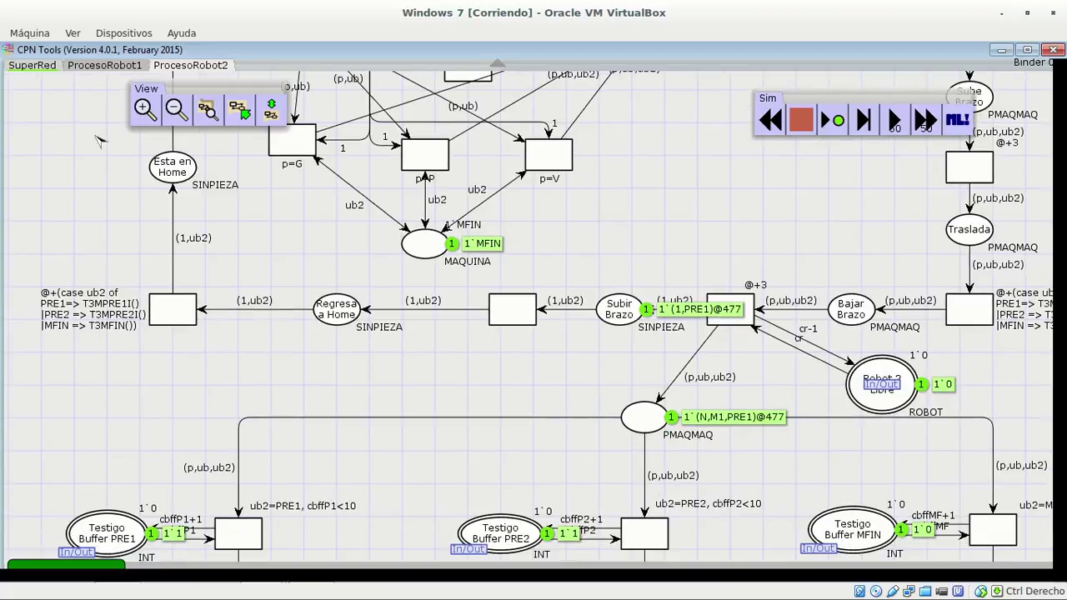
Step: Single-step SuperRed to fire Sal M2, moving piece R from Buffer OUT Maquina 2 into Pieza a Robot 2
left_click(33, 66)
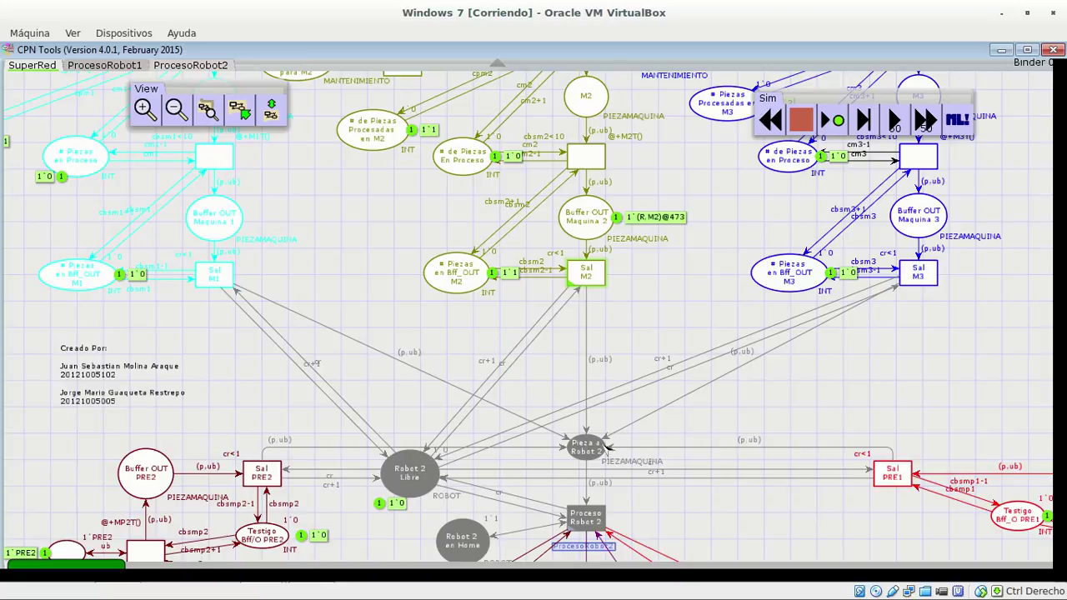
left_click(864, 119)
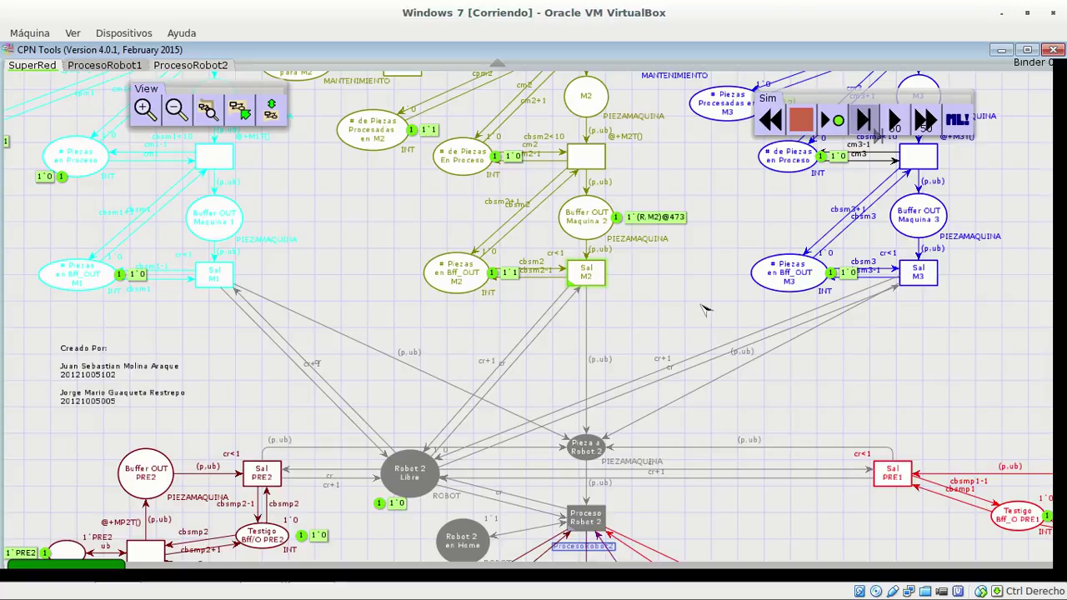
left_click(701, 308)
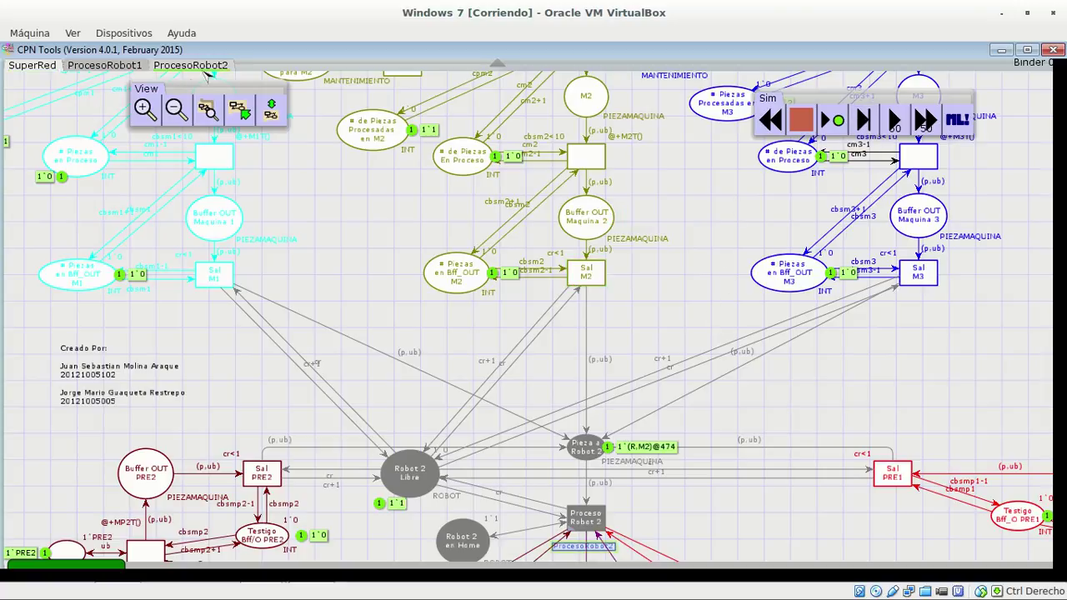
Step: Single-step the ub2=PRE1 transition in ProcesoRobot2 to place piece N into Buffer IN PRE1
left_click(213, 67)
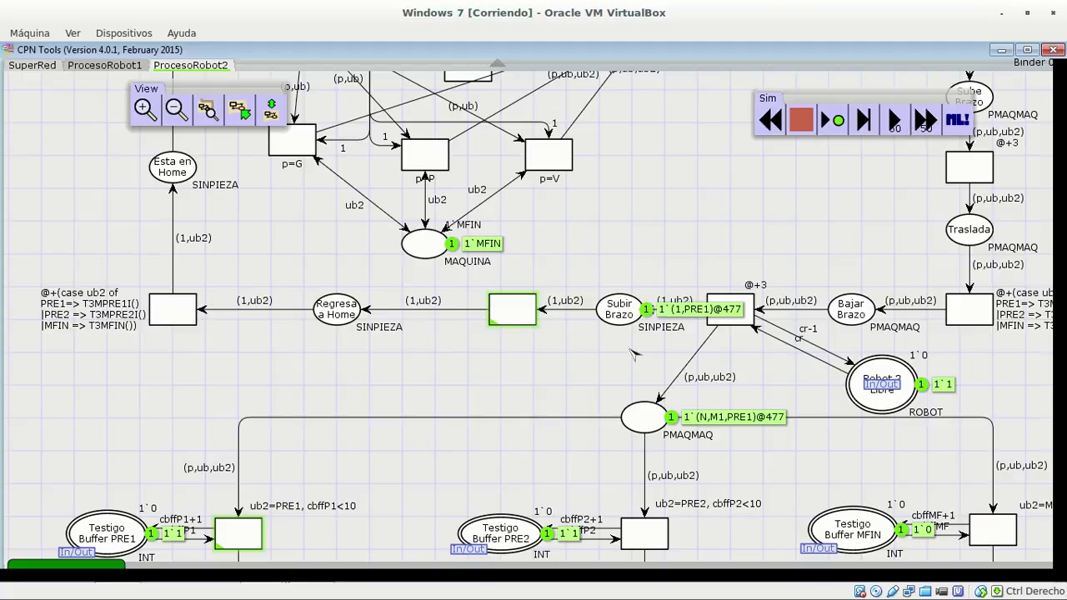
left_click(867, 122)
left_click(560, 395)
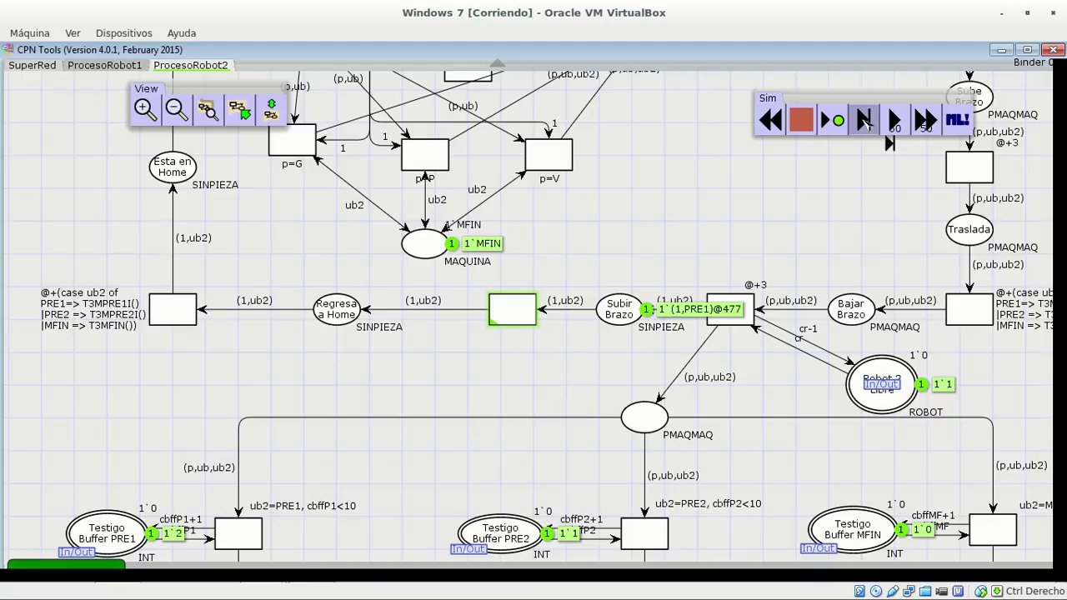
key("Escape")
Step: Examine the Buffer IN PRE1 pieces in ProcesoRobot2, and the PRE1 and PRE2 input buffers and required piece combinations in SuperRed
left_click_drag(426, 337, 471, 233)
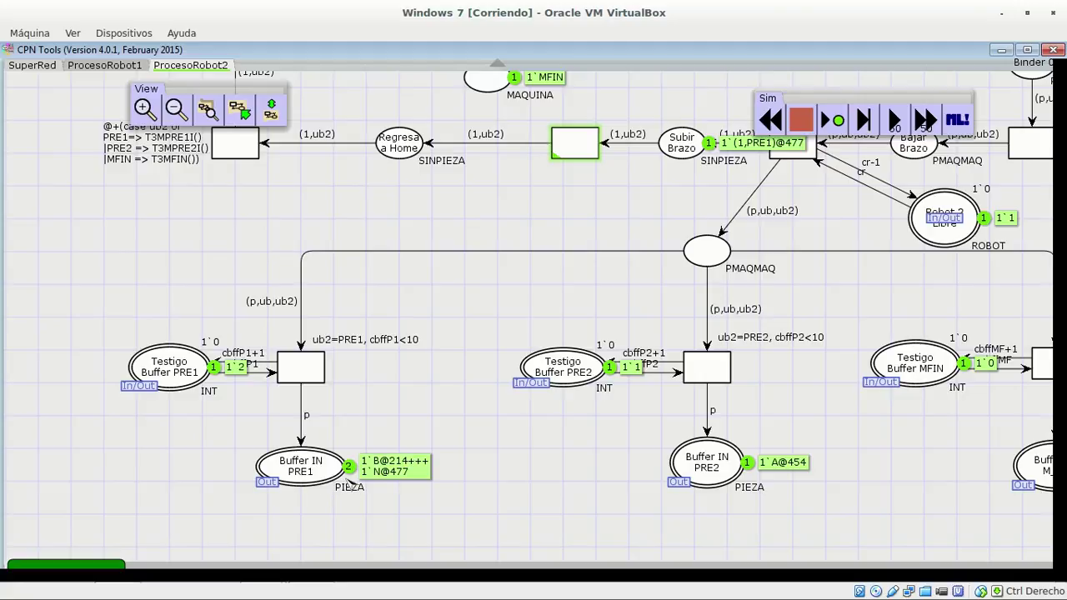
left_click(373, 480)
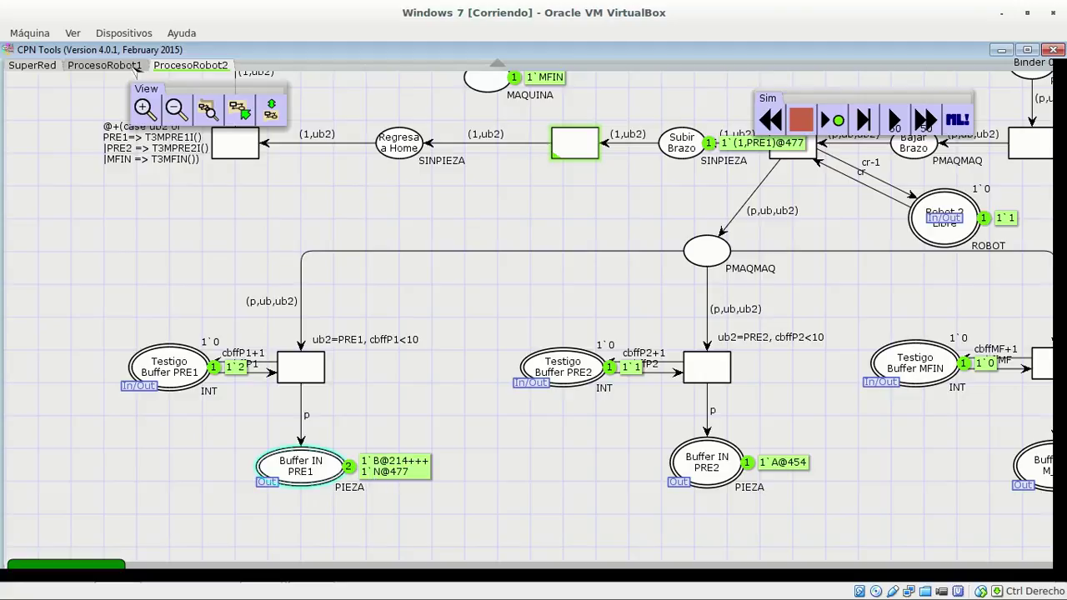
left_click(29, 66)
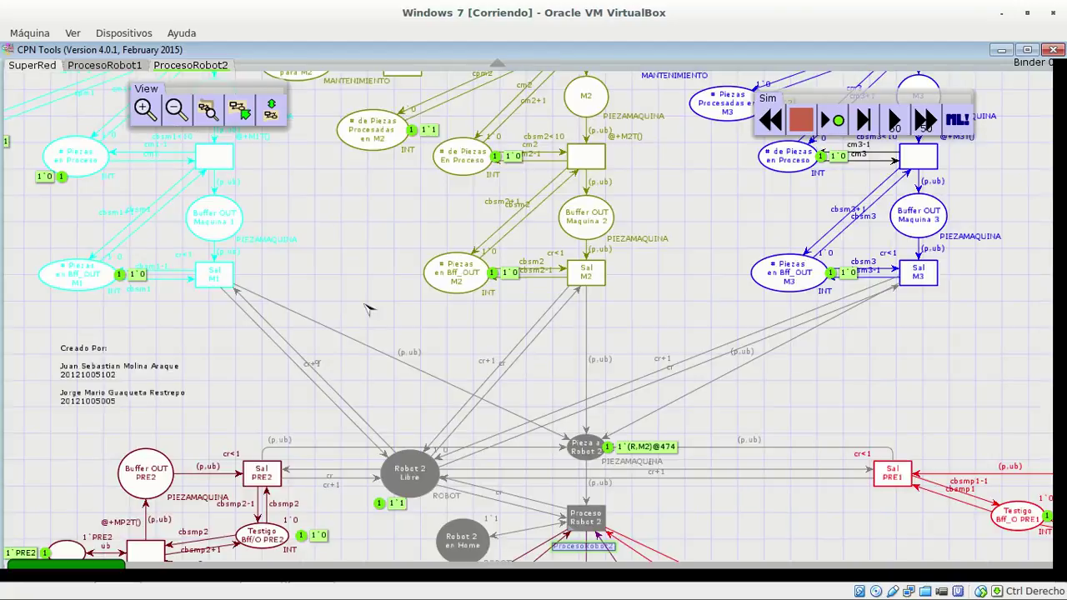
scroll(364, 208, "down", 3)
scroll(365, 167, "down", 1)
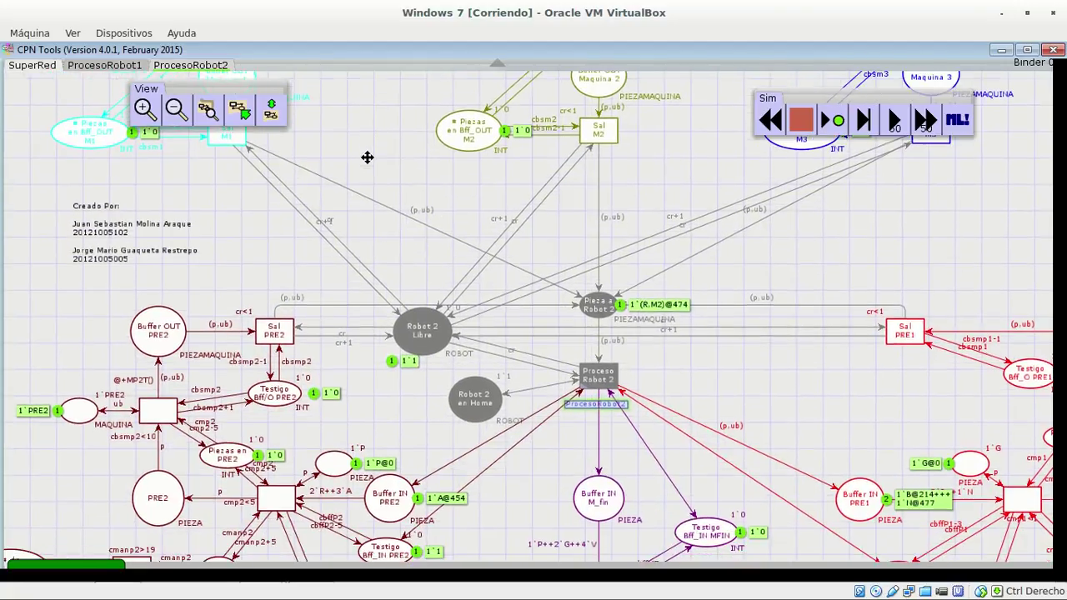
scroll(883, 540, "right", 1)
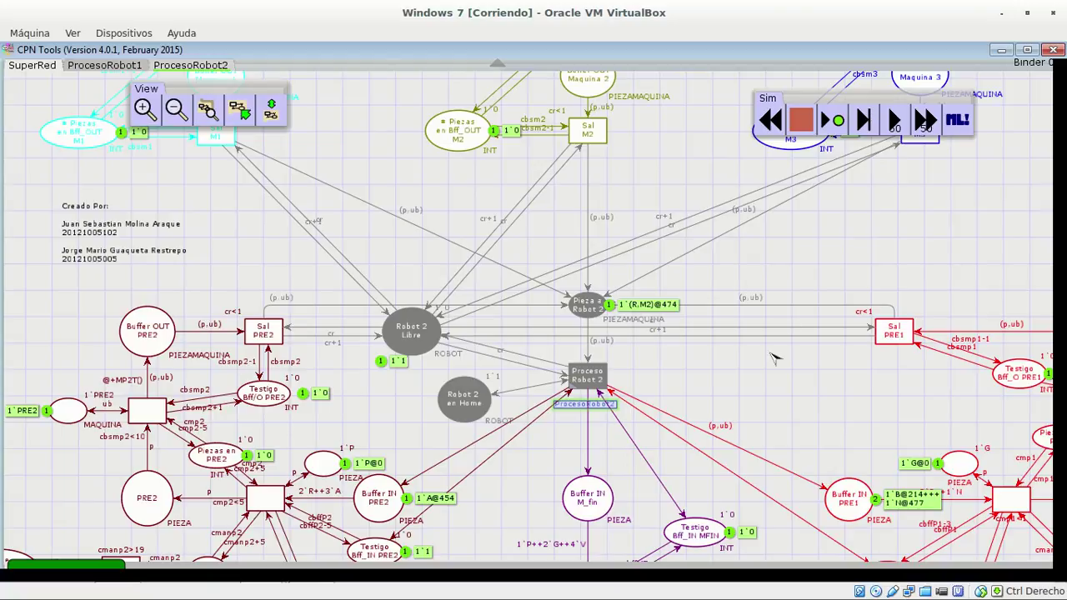
left_click(863, 119)
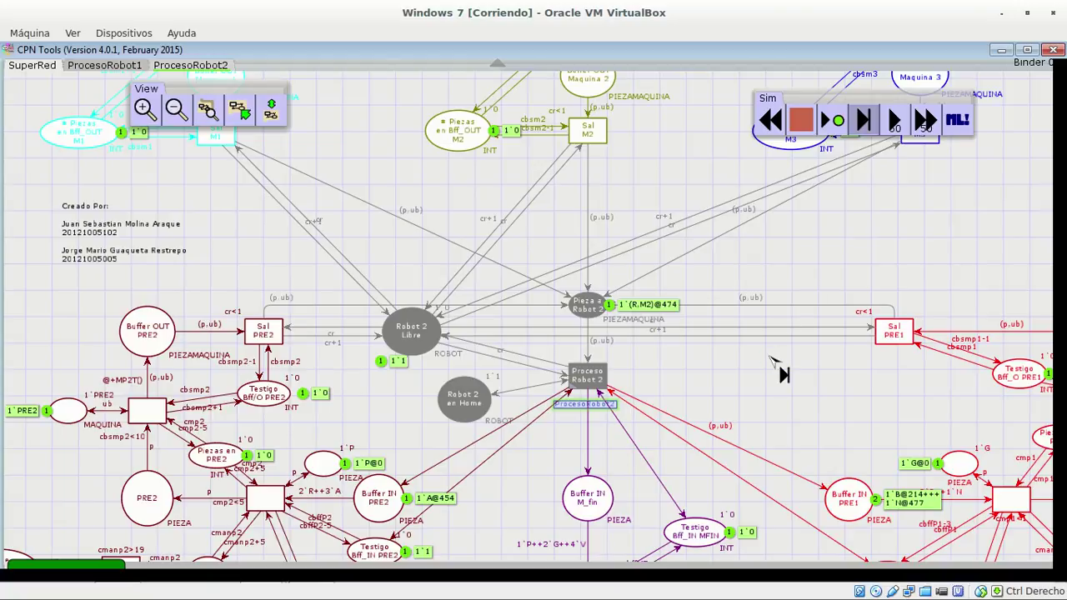
left_click(866, 125)
left_click_drag(802, 388, 675, 353)
left_click_drag(757, 425, 655, 380)
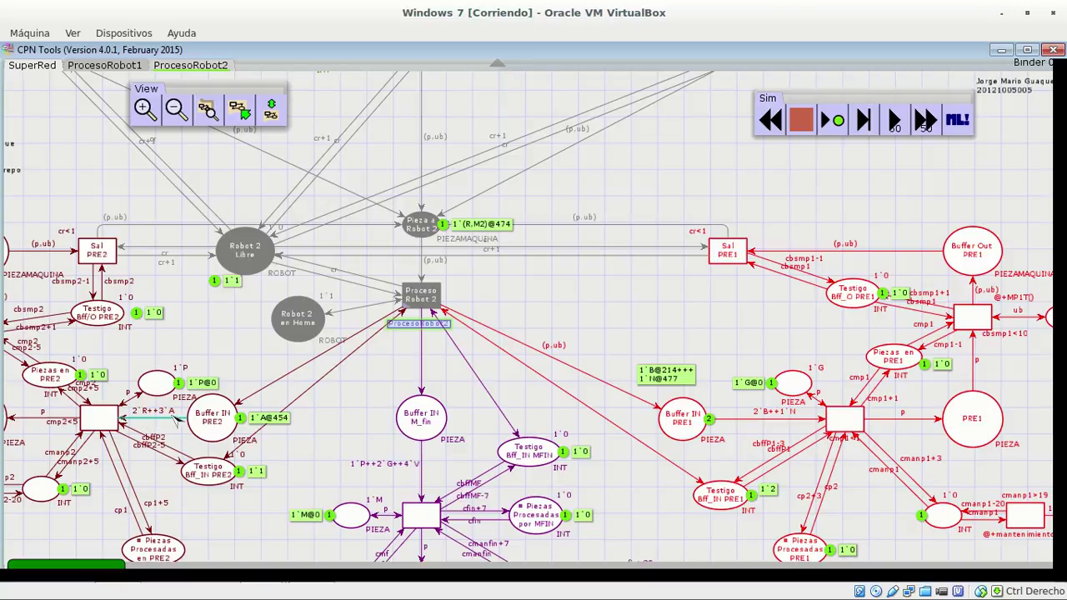
left_click_drag(331, 441, 381, 385)
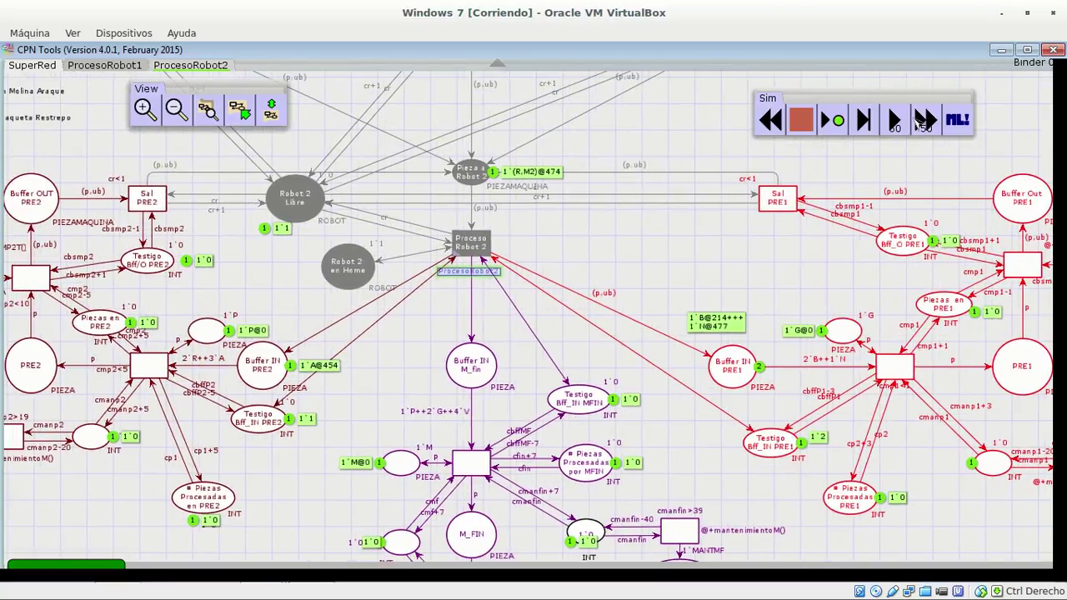
Step: Fast-forward SuperRed in two 50-step runs to bring more A and R pieces into Buffer IN PRE2
left_click(631, 243)
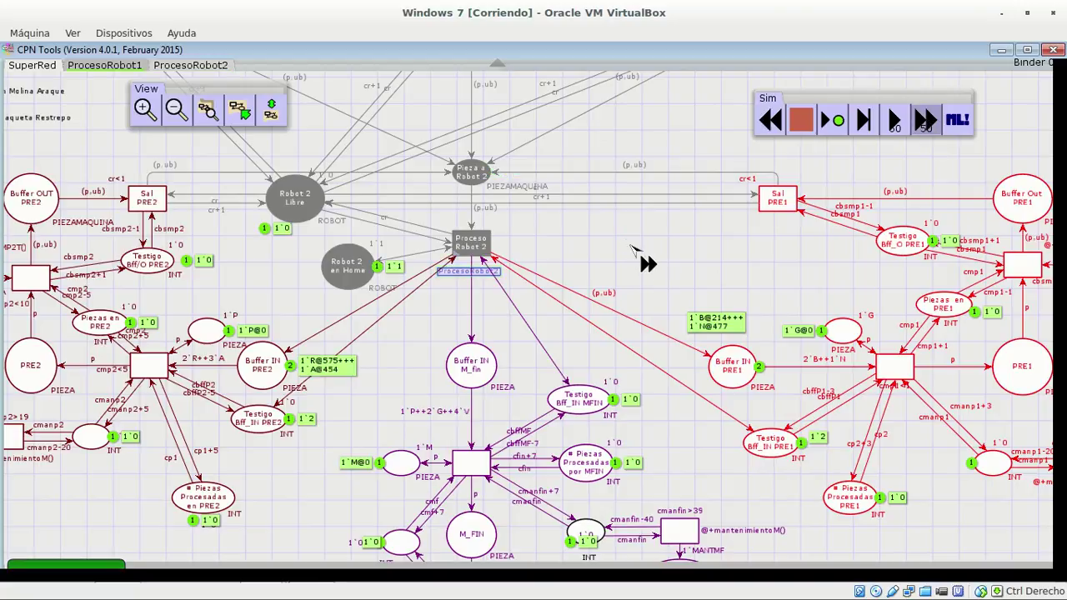
left_click(632, 250)
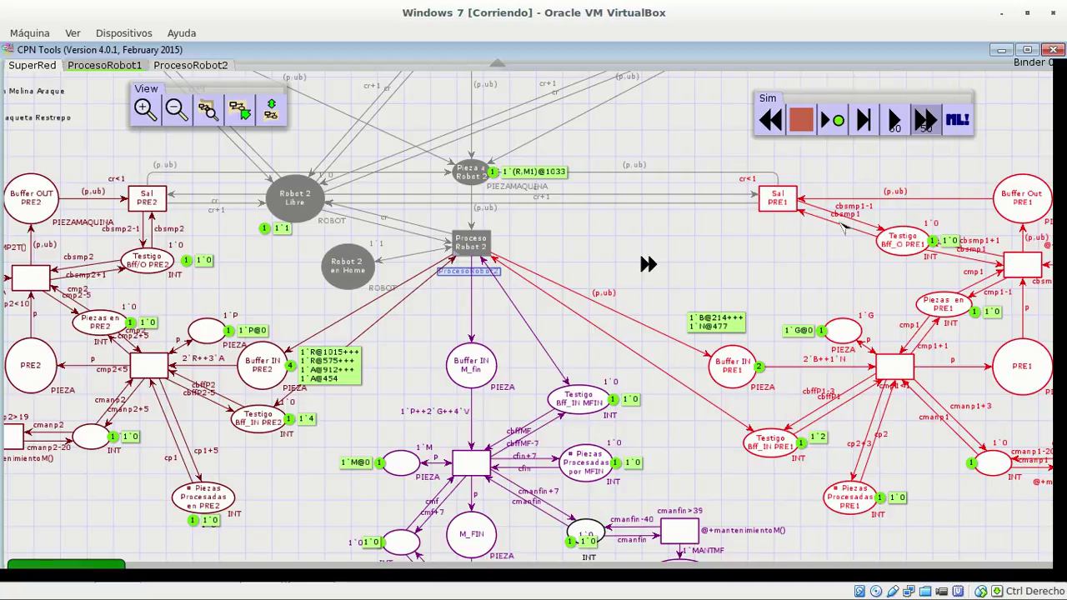
left_click(925, 121)
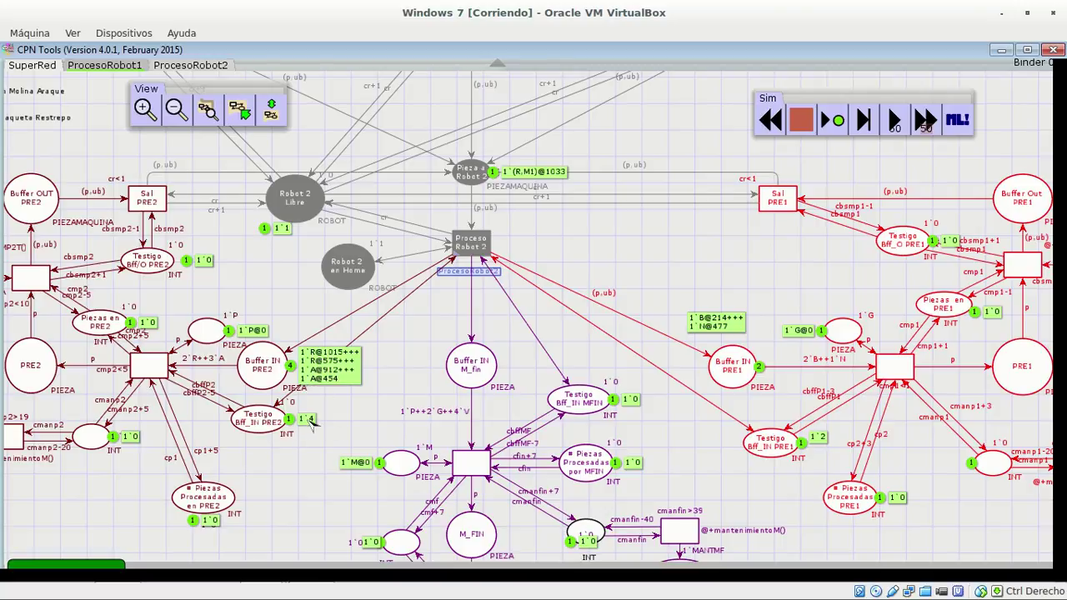
Step: Fast-forward SuperRed another 50 steps to bring a further R piece into Buffer IN PRE2 and piece B from M2 to Robot 2
left_click(285, 410)
left_click(924, 123)
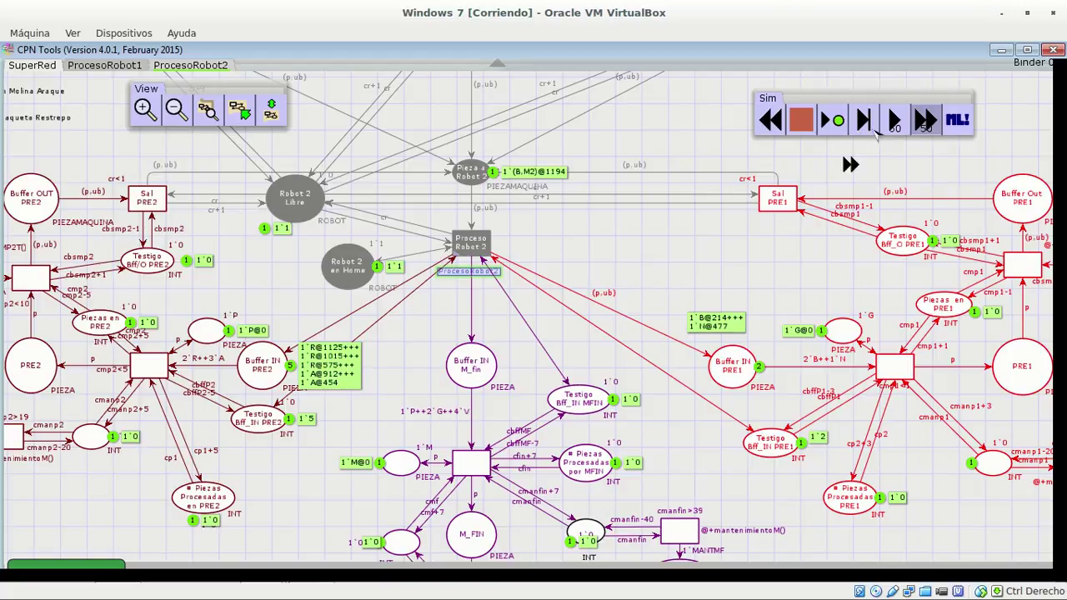
left_click(923, 123)
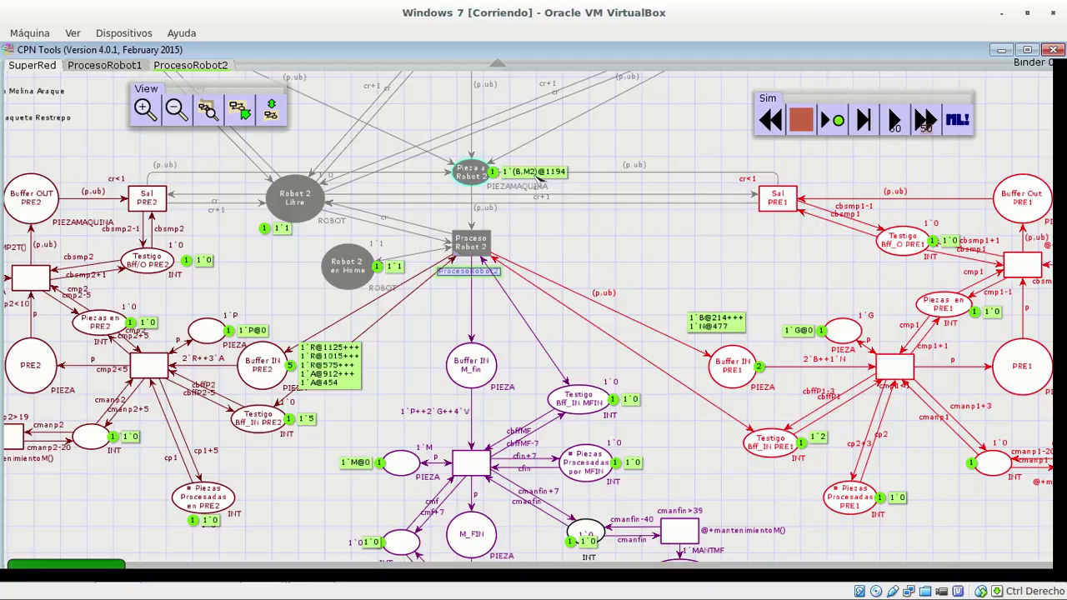
Step: Single-step ProcesoRobot2 to send piece B from Pieza a Robot 2 to Baja Brazo with PRE1 as destination
left_click_drag(659, 261, 615, 277)
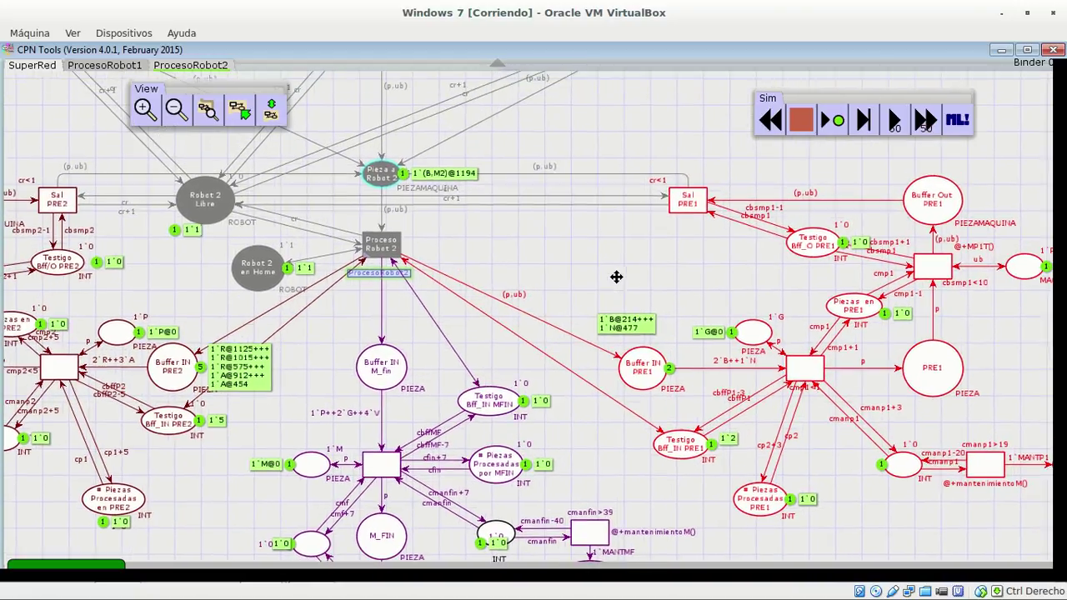
left_click(187, 66)
left_click_drag(495, 309, 495, 504)
left_click_drag(731, 191, 631, 342)
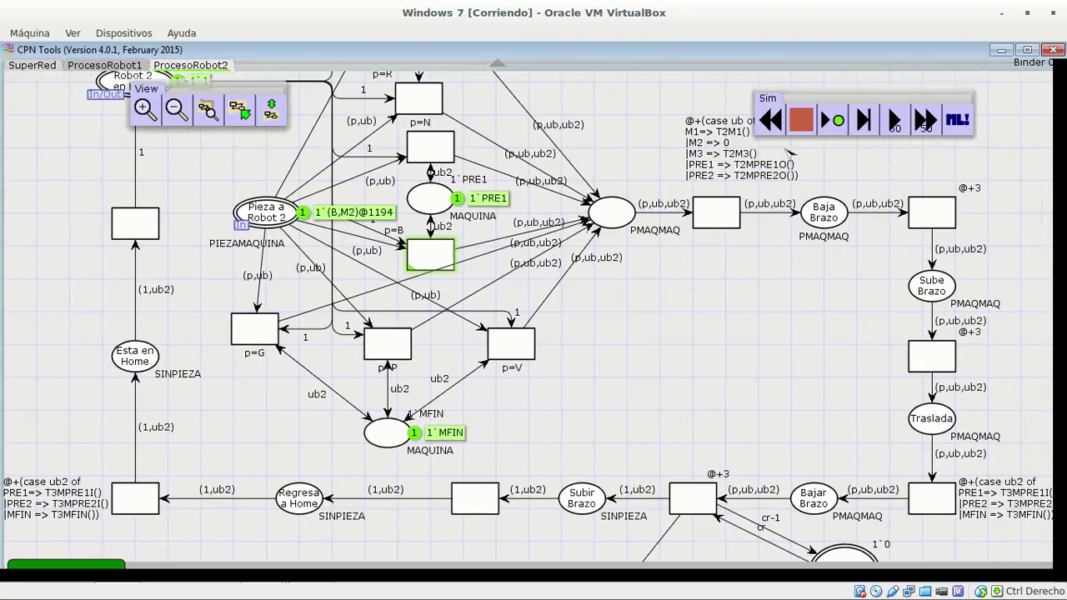
left_click(631, 361)
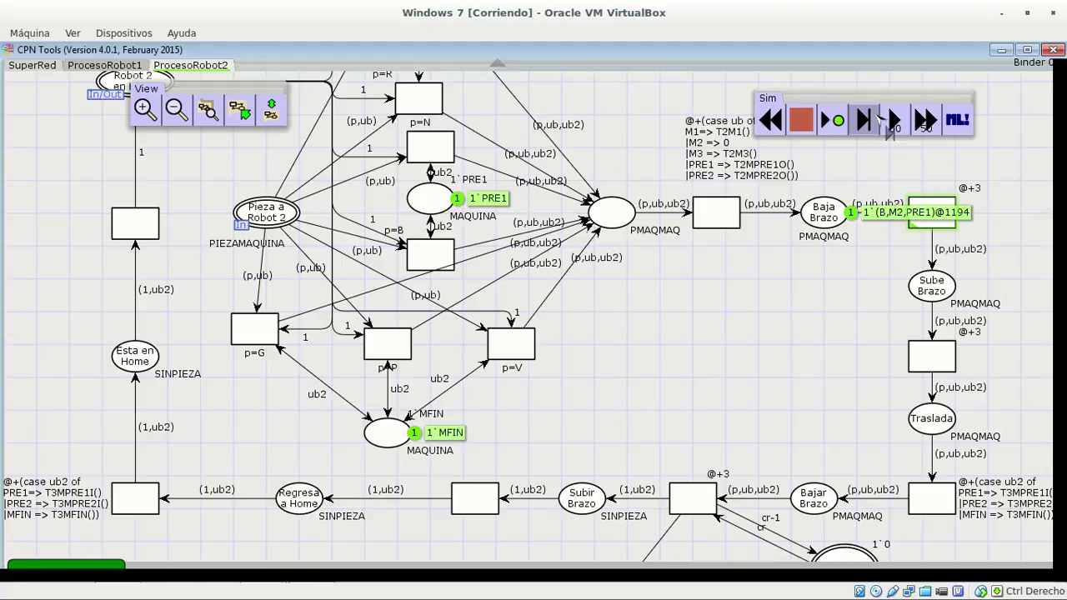
Step: Single-step piece B through Sube Brazo, Traslada and Bajar Brazo in ProcesoRobot2 until the arm reaches Subir Brazo
left_click(52, 68)
left_click(866, 123)
left_click(754, 385)
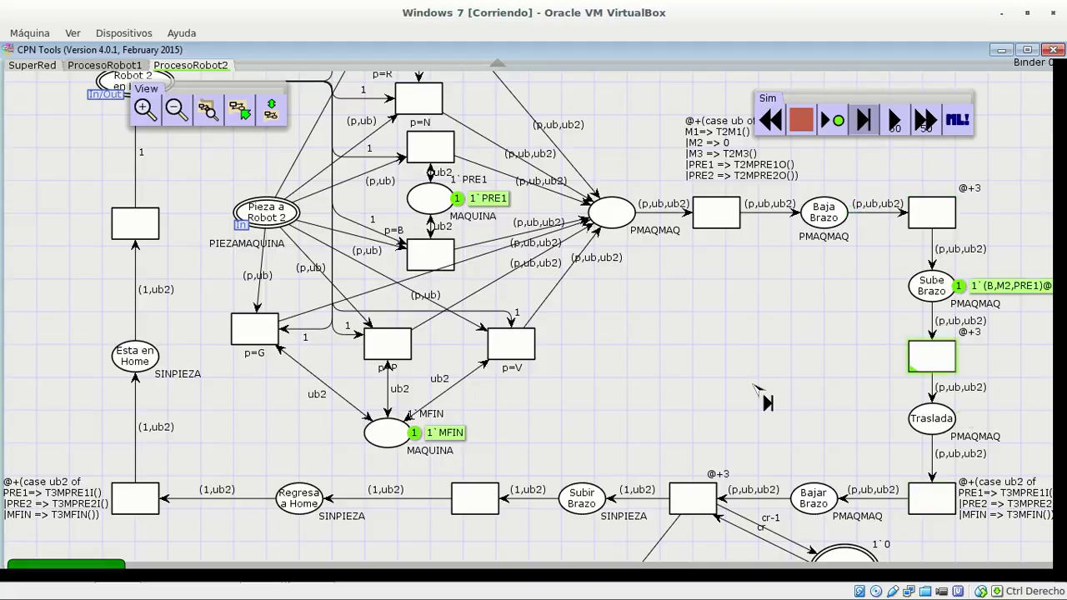
left_click(754, 385)
left_click(754, 385)
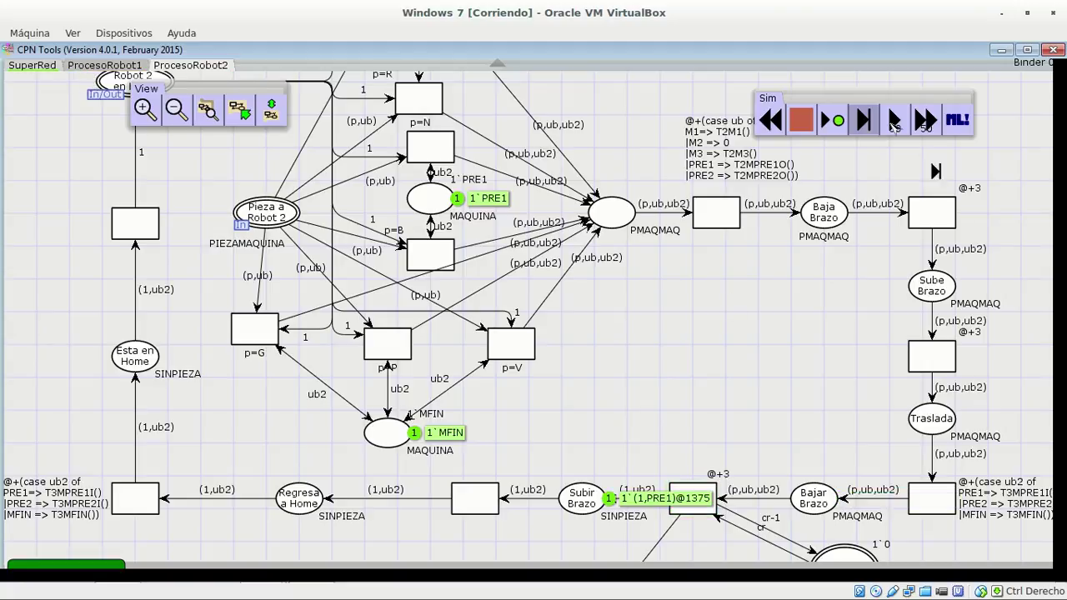
Step: Single-step ProcesoRobot2 to place piece B into Buffer IN PRE1 and return the Robot 2 arm to Esta en Home
left_click_drag(774, 321, 796, 229)
scroll(796, 229, "down", 3)
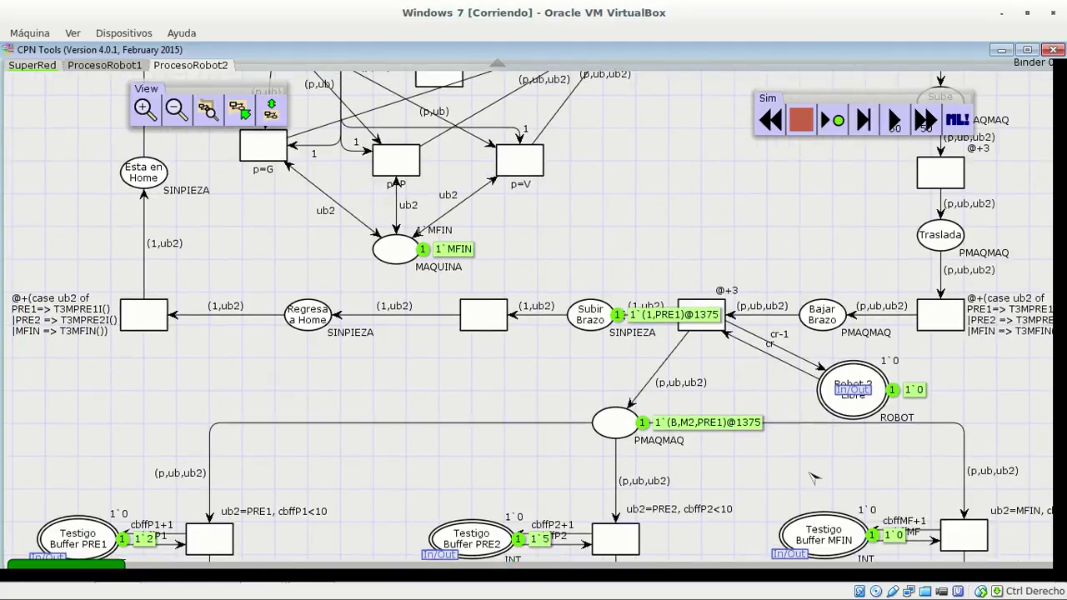
scroll(830, 385, "down", 2)
scroll(745, 381, "right", 2)
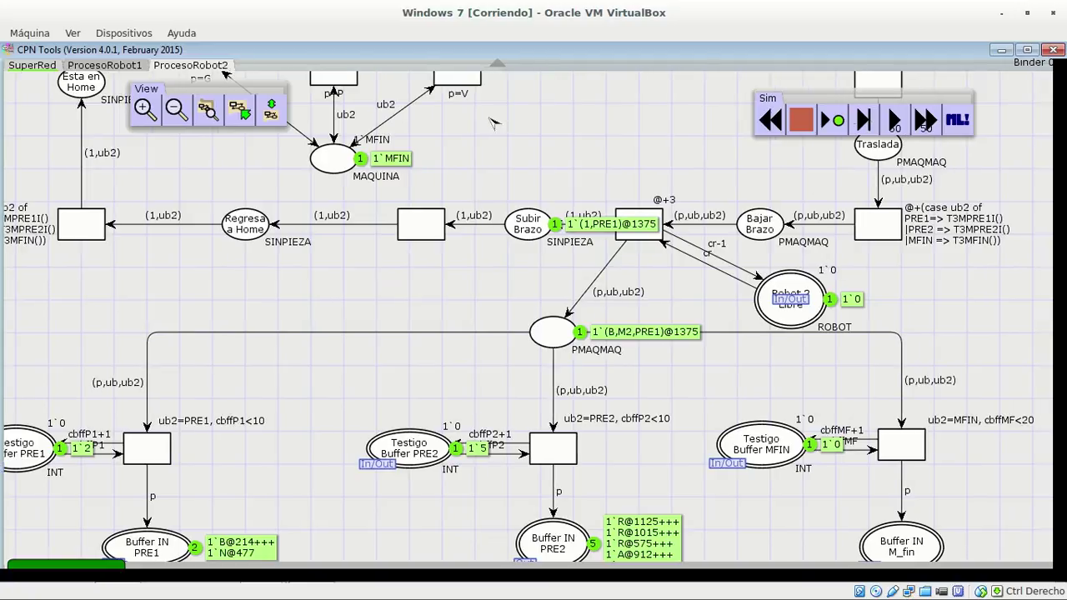
left_click(863, 119)
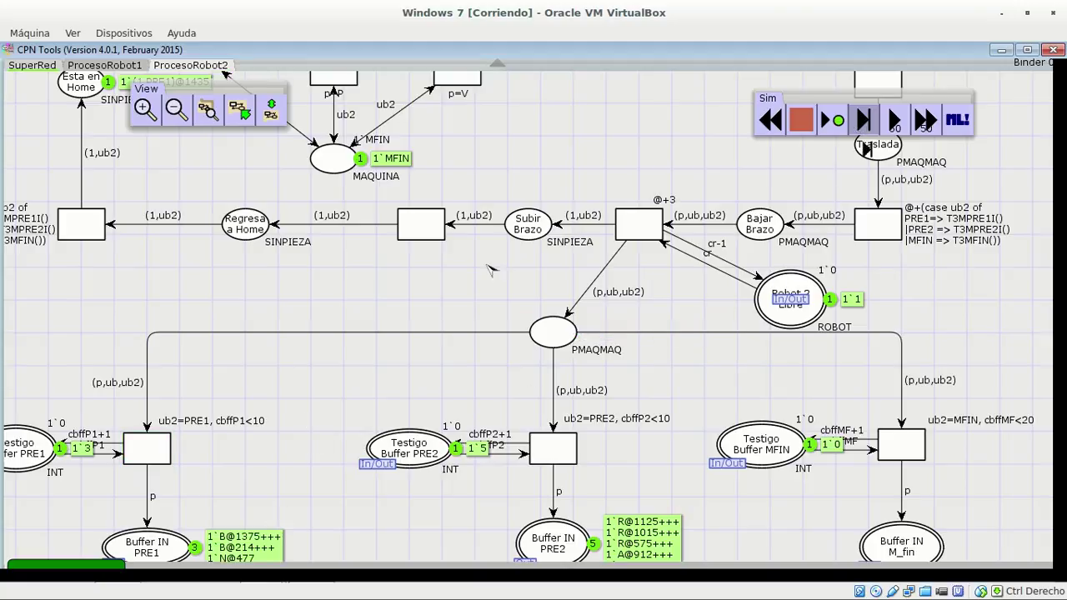
left_click(866, 125)
scroll(366, 348, "down", 1)
scroll(414, 350, "left", 3)
Step: Single-step the PRE1 entry transition in SuperRed to combine two B pieces and one N into piece G at PRE1
left_click(47, 69)
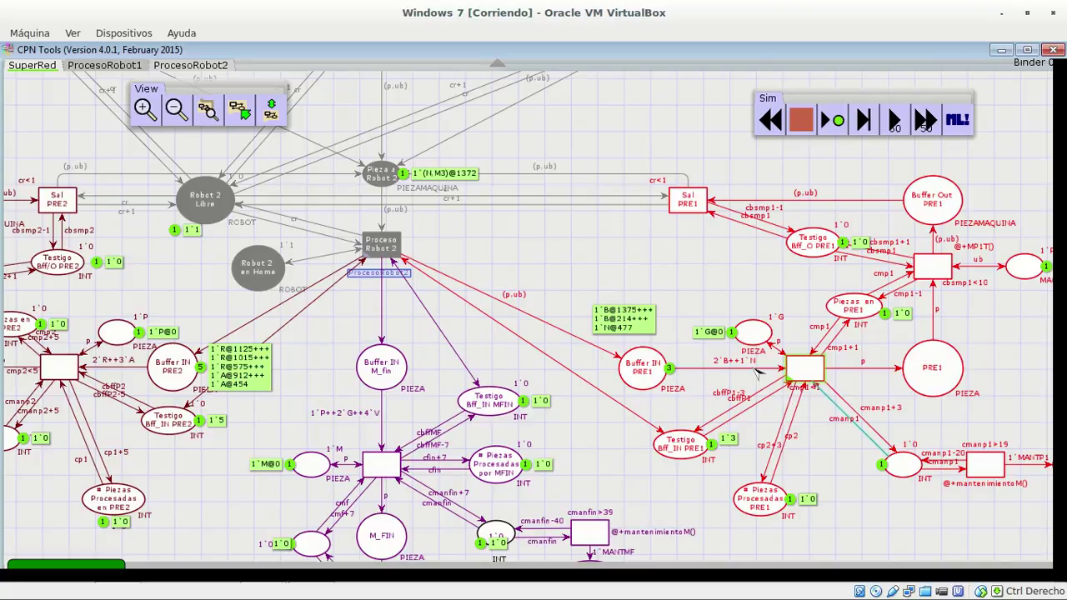
left_click_drag(574, 247, 423, 247)
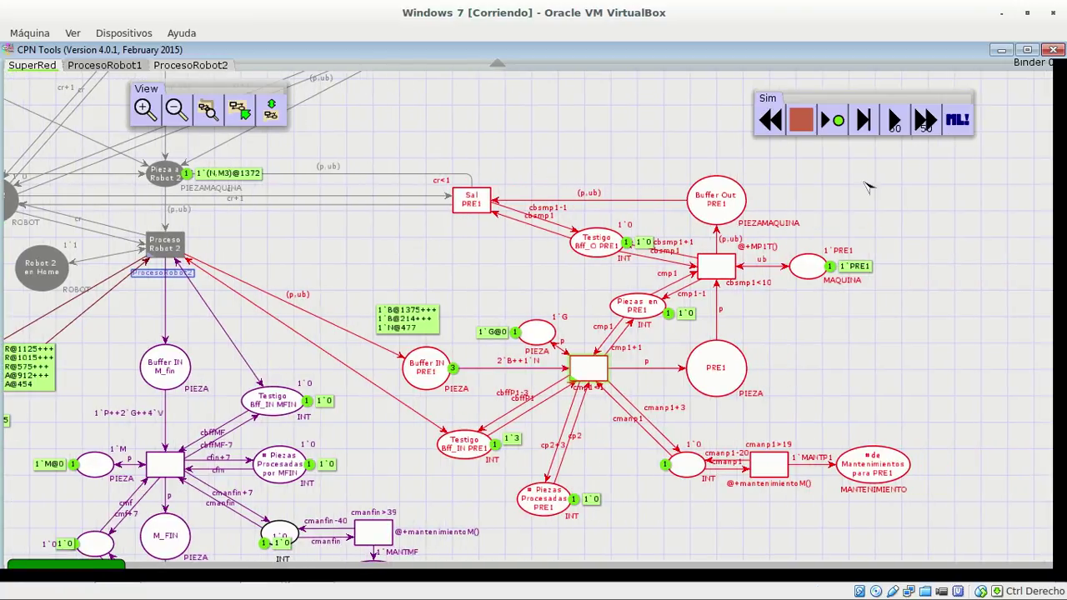
left_click(861, 125)
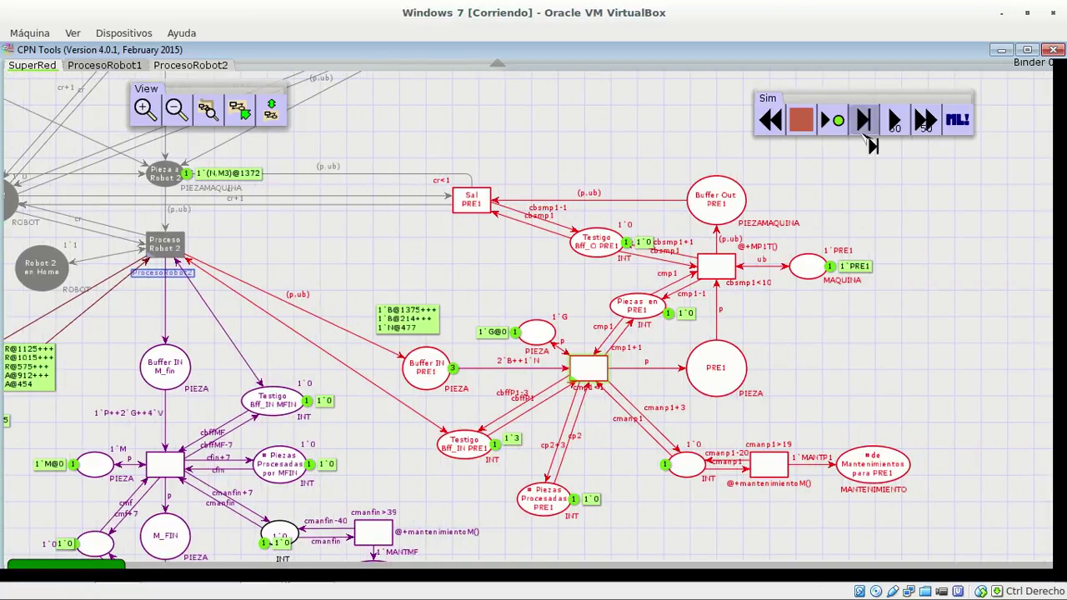
left_click(932, 308)
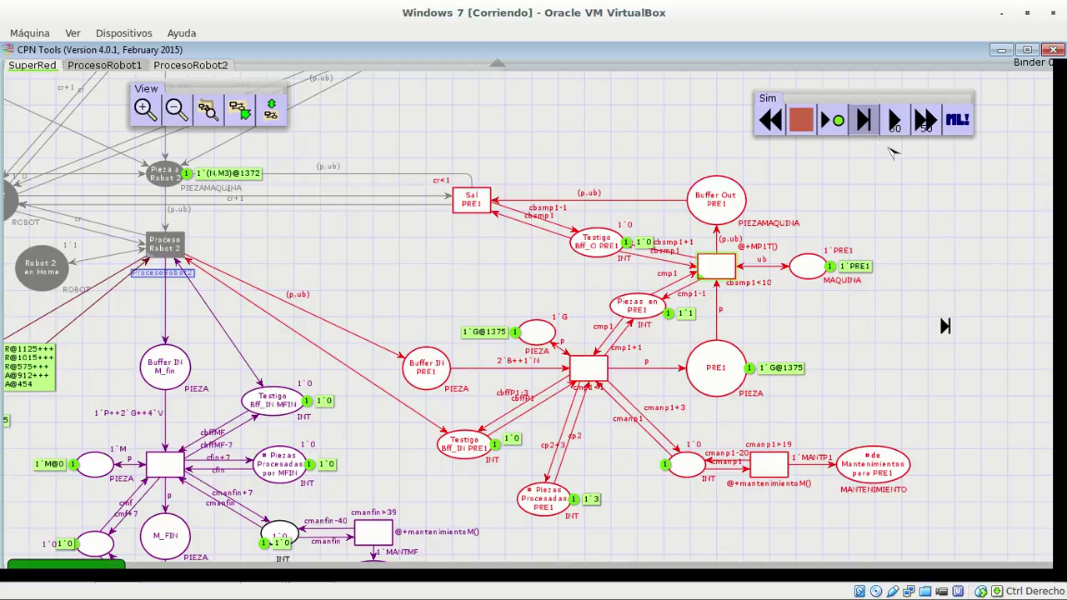
Step: Single-step the @+MP1T() transition in SuperRed to move piece G from PRE1 to Buffer Out PRE1
left_click_drag(925, 328, 907, 276)
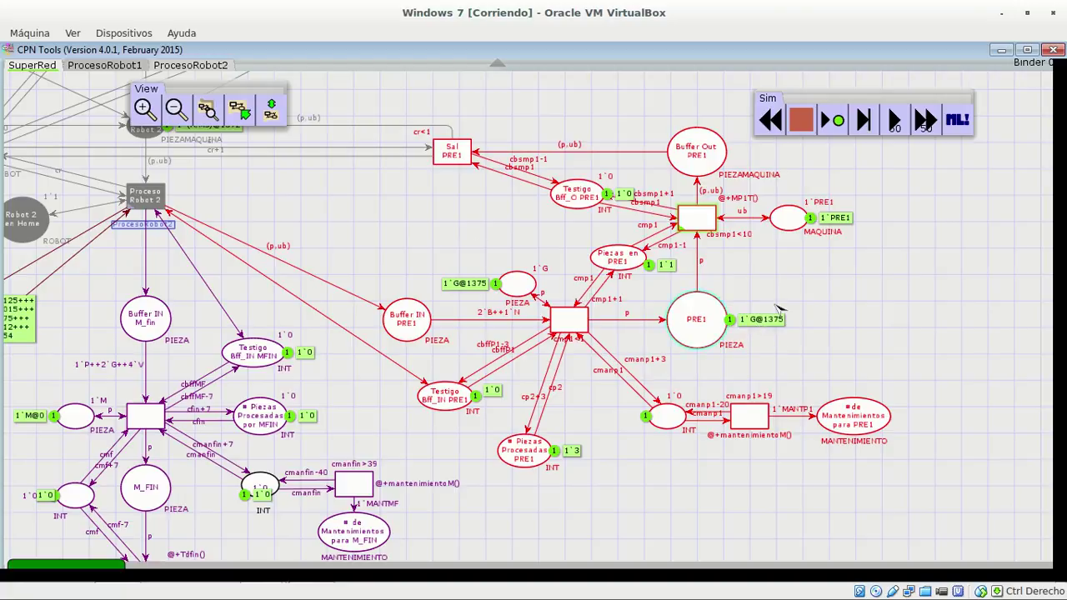
scroll(900, 365, "up", 3)
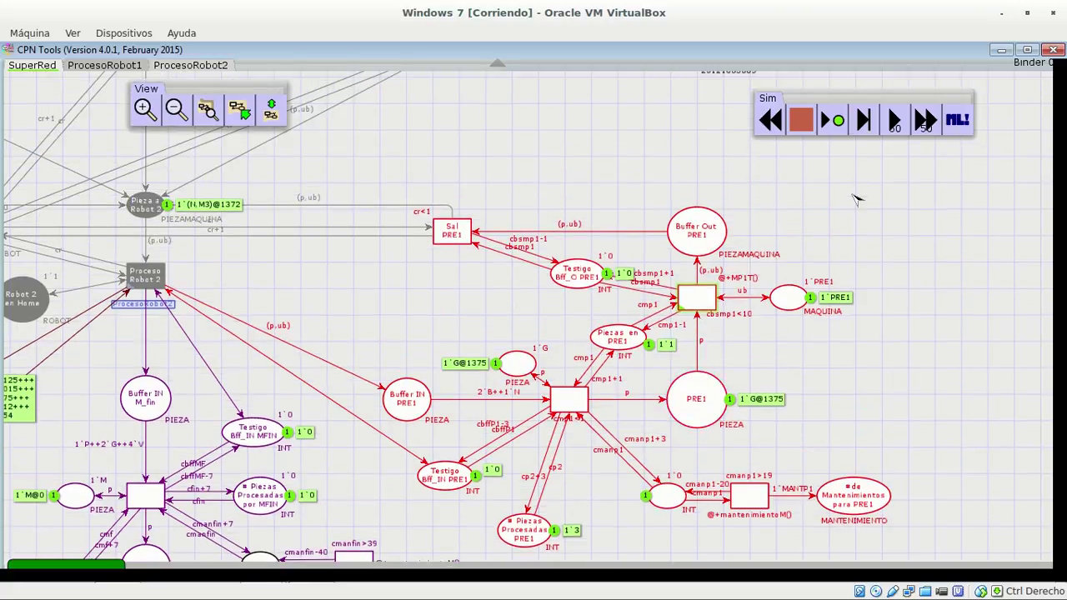
left_click(865, 119)
left_click(851, 209)
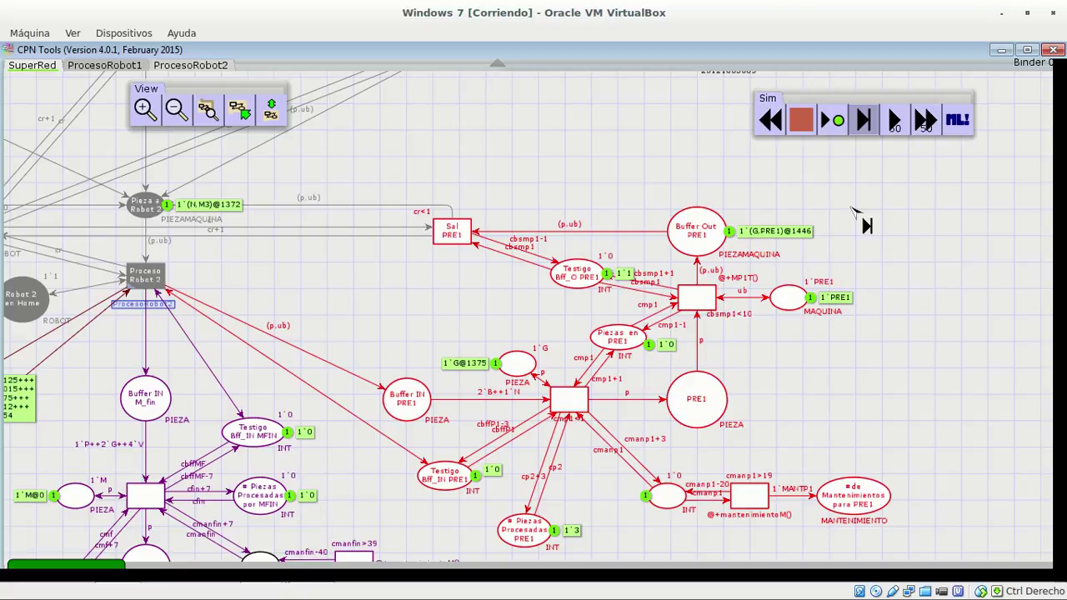
Step: Single-step SuperRed so that Proceso Robot 2 takes piece N from M3 while piece G waits in Buffer Out PRE1
left_click(865, 119)
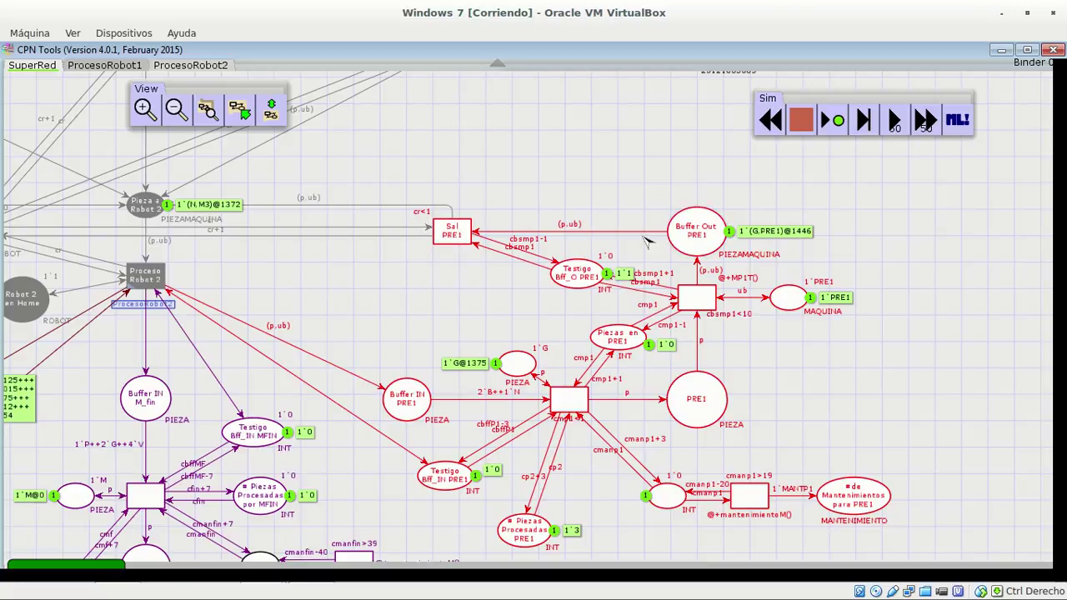
left_click_drag(955, 273, 1046, 272)
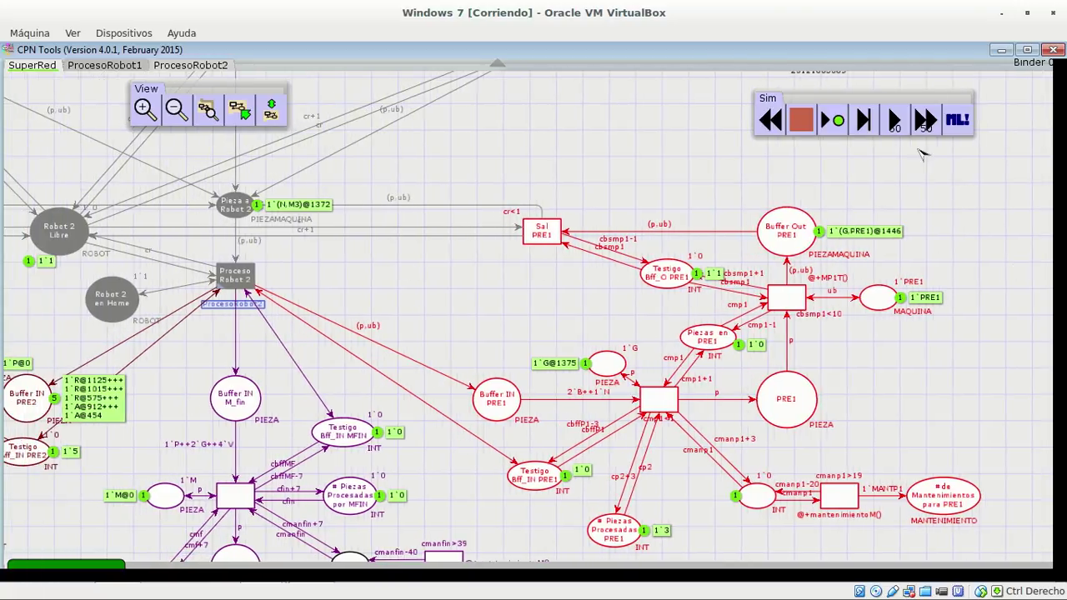
left_click(516, 156)
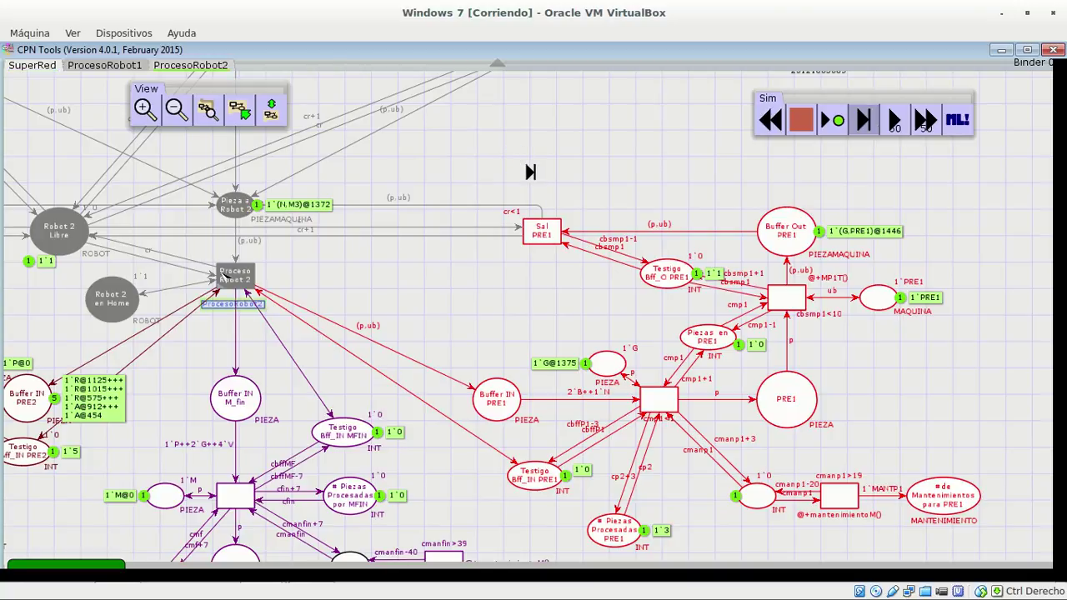
left_click(259, 292)
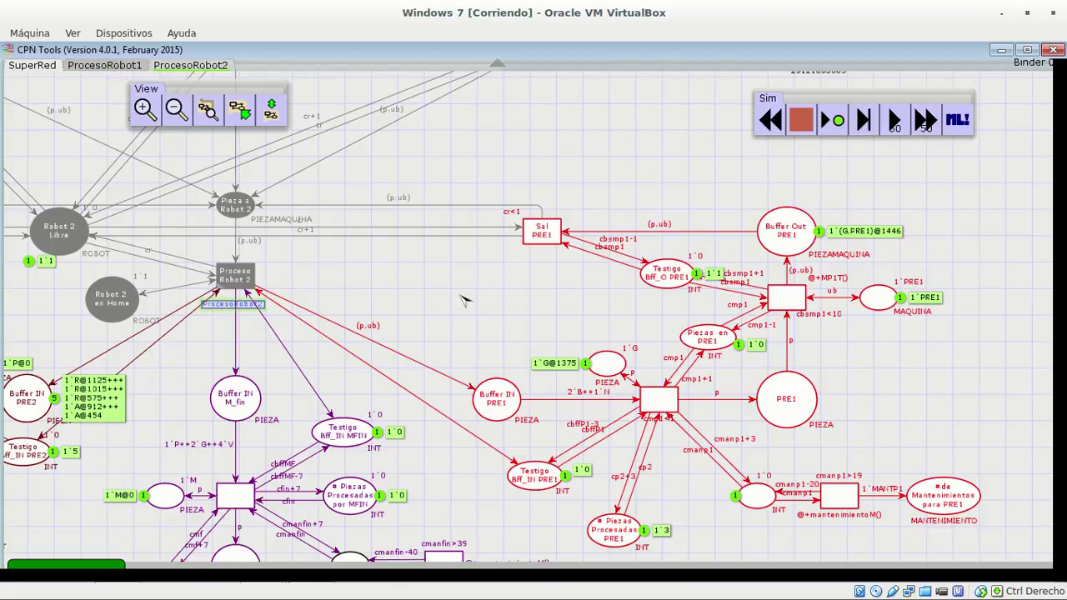
Step: Fast-forward SuperRed in three 50-step runs to process PRE2 pieces into P and bring G and V into Buffer IN M_fin
left_click_drag(510, 242, 648, 236)
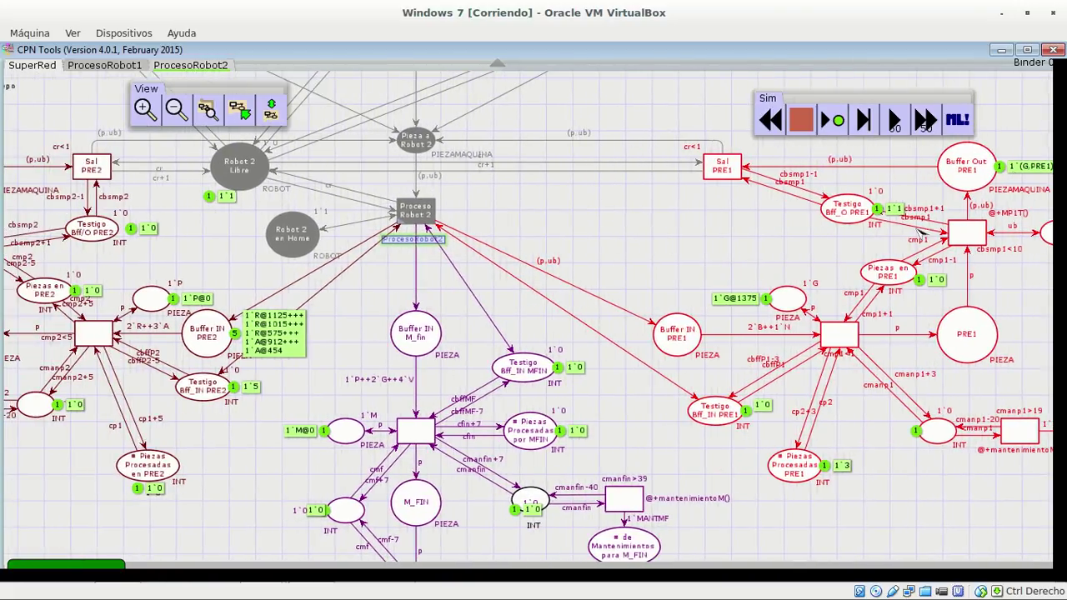
left_click(925, 121)
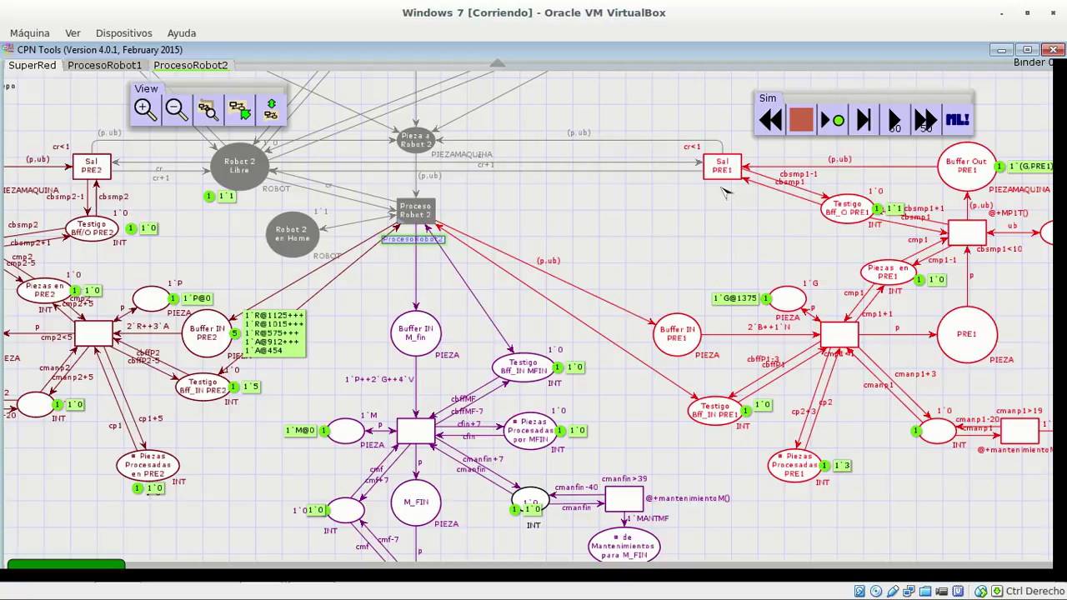
left_click(642, 221)
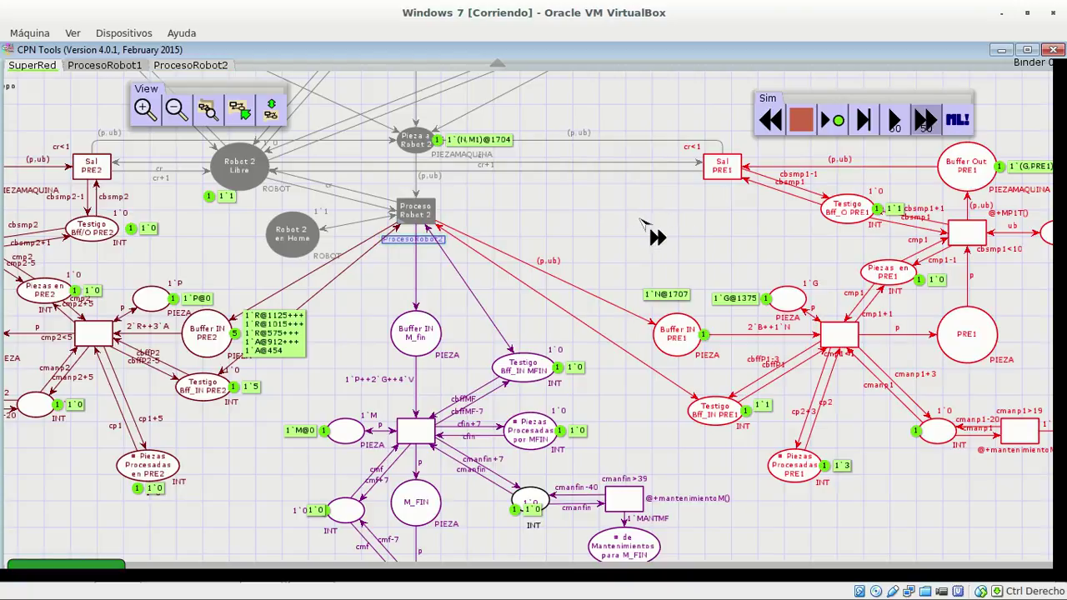
left_click(641, 221)
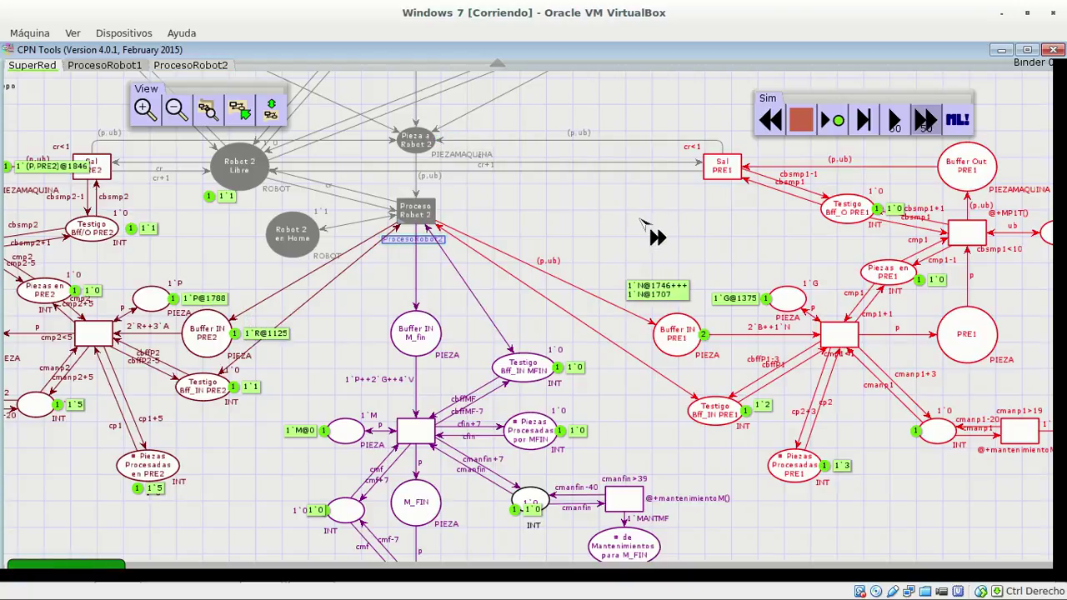
left_click(642, 221)
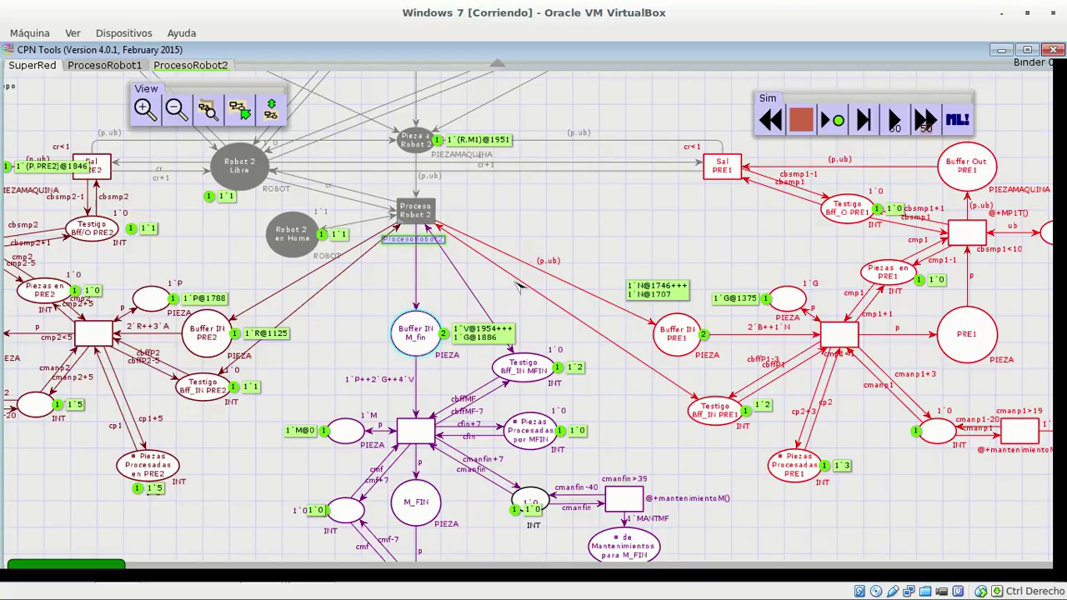
Step: Fast-forward SuperRed in further 50-step runs to bring piece P and more V pieces into Buffer IN M_fin
left_click_drag(592, 230, 653, 180)
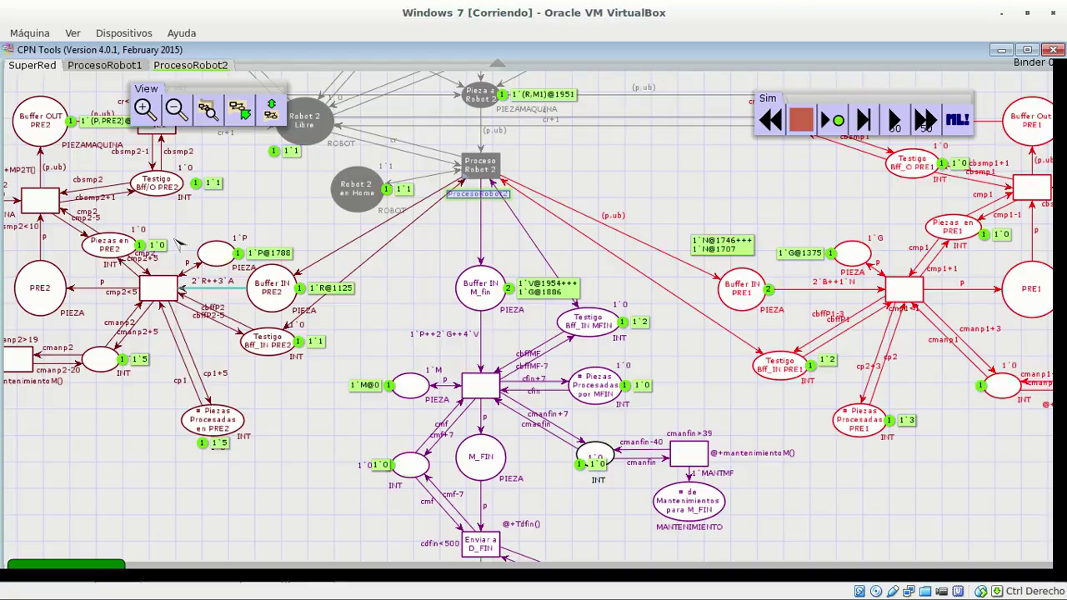
left_click_drag(442, 360, 522, 421)
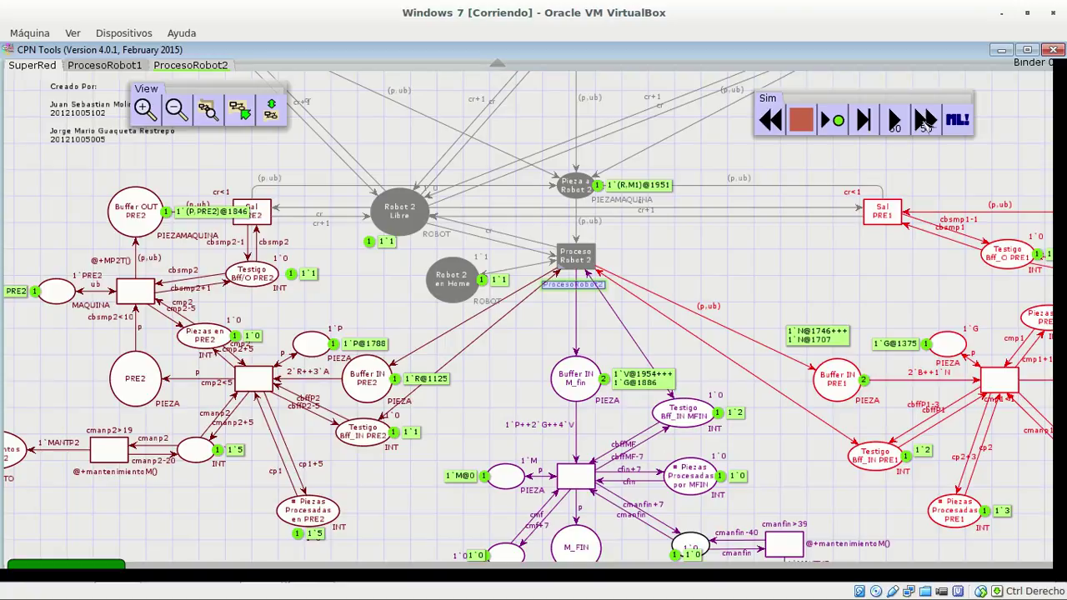
left_click(925, 121)
left_click(707, 271)
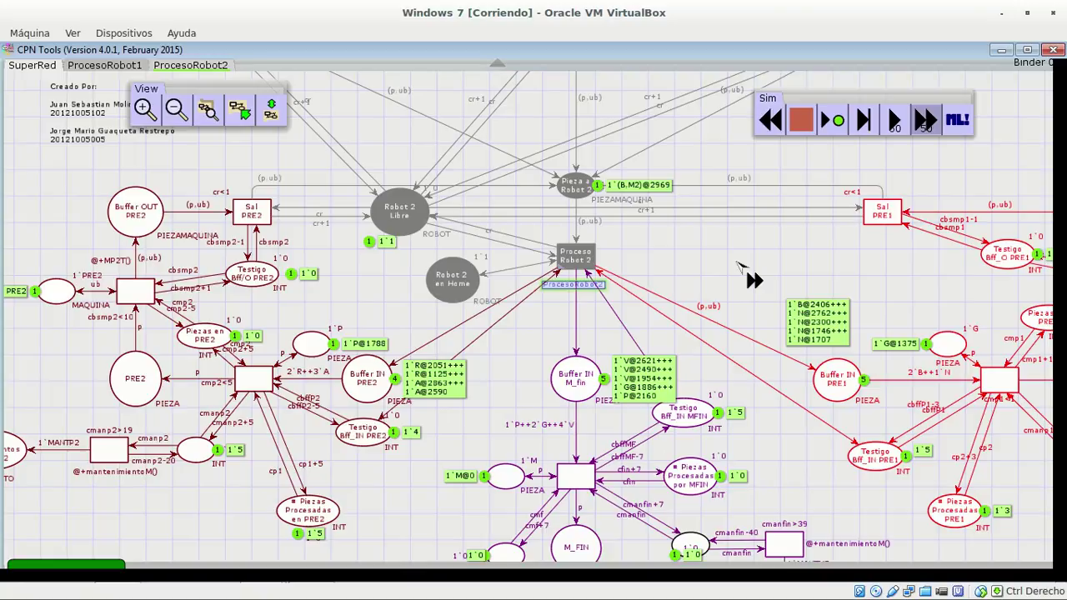
left_click(947, 142)
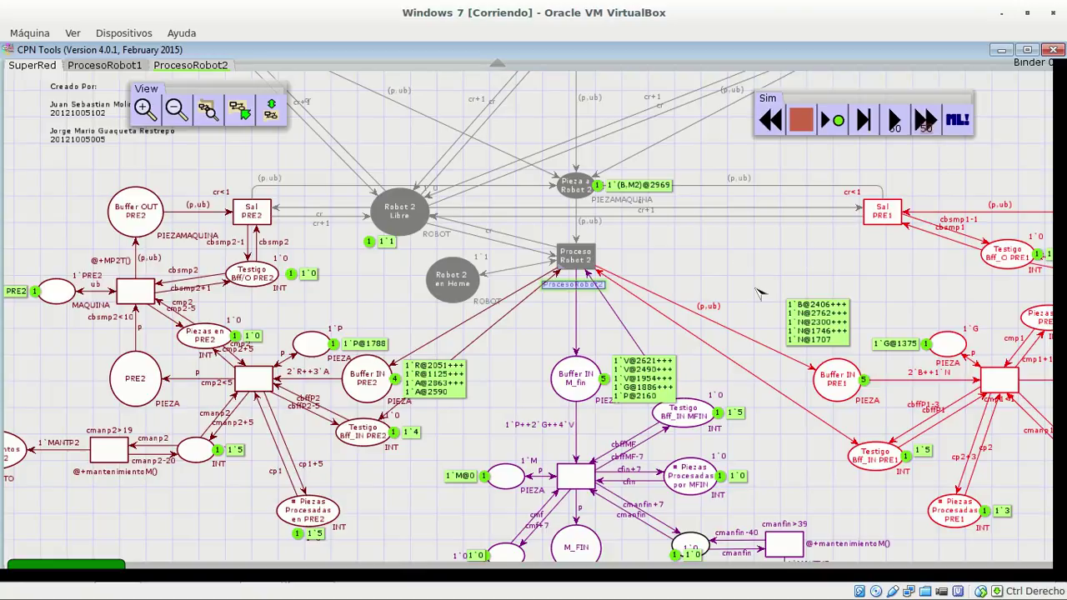
Step: Fast-forward SuperRed in further 50-step runs to combine one P, two G and four V pieces into piece M at M_FIN
left_click_drag(754, 284, 675, 263)
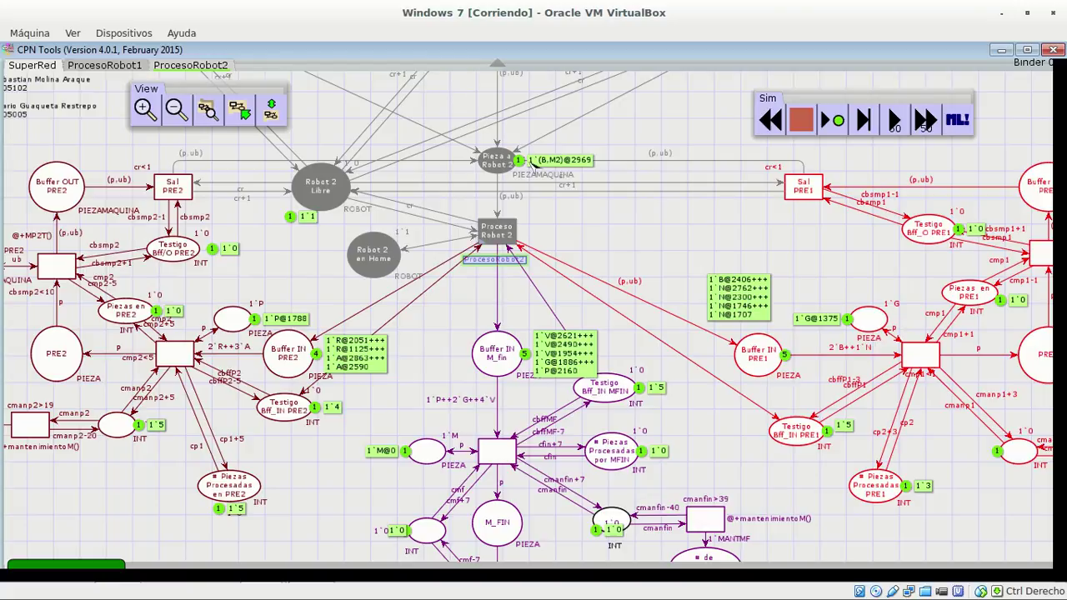
scroll(693, 231, "left", 2)
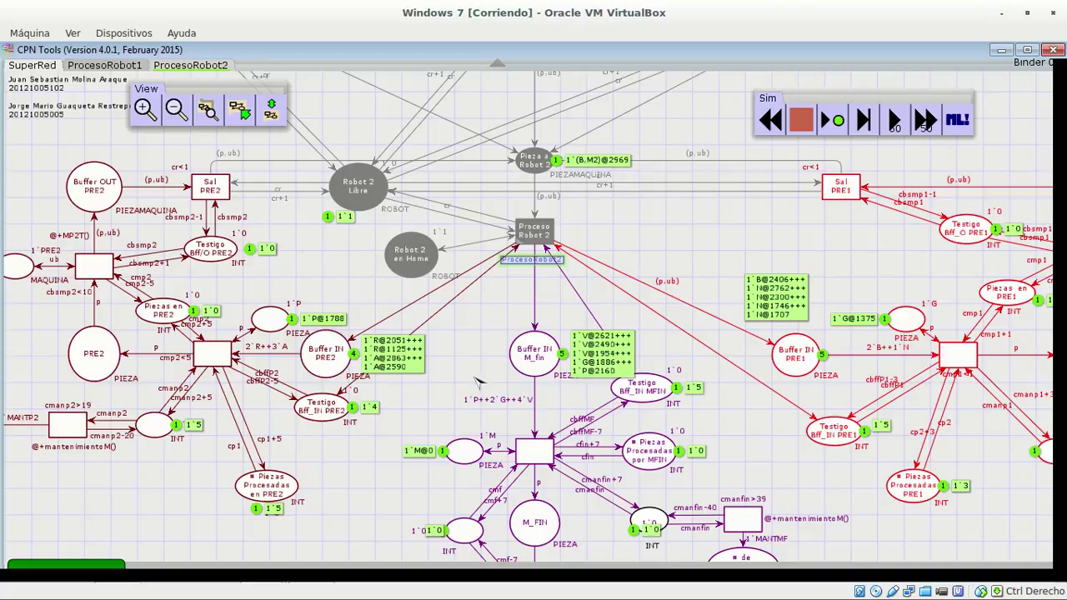
scroll(472, 319, "down", 1)
left_click_drag(473, 319, 468, 312)
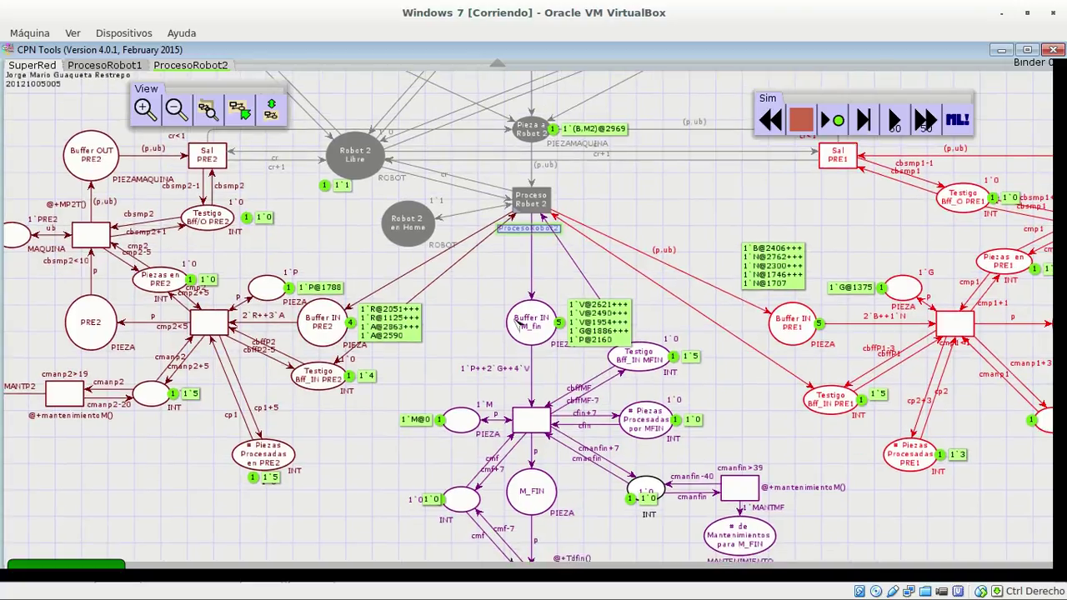
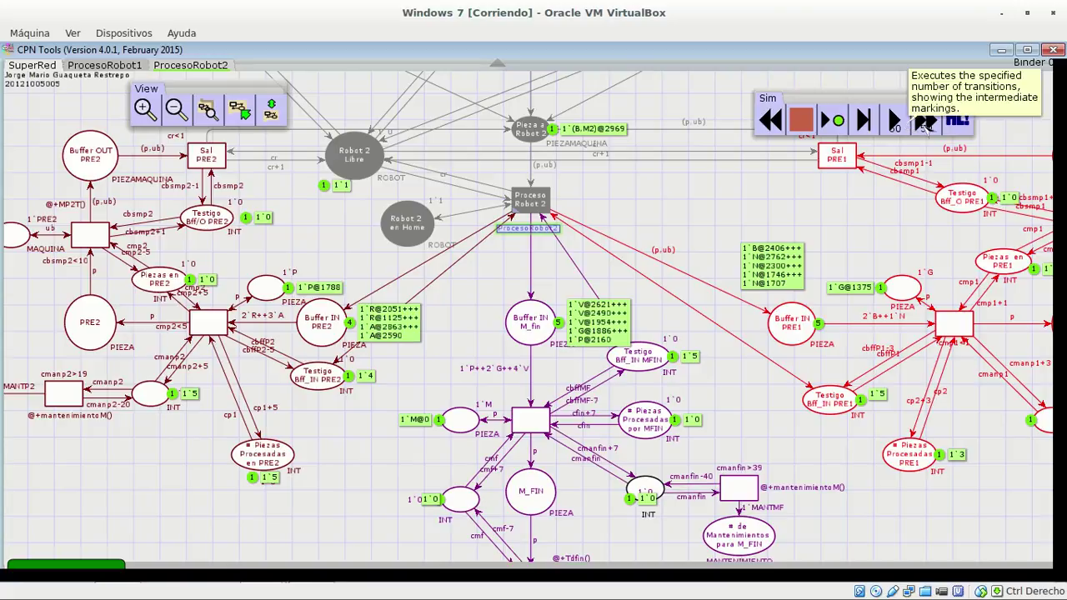
left_click(920, 123)
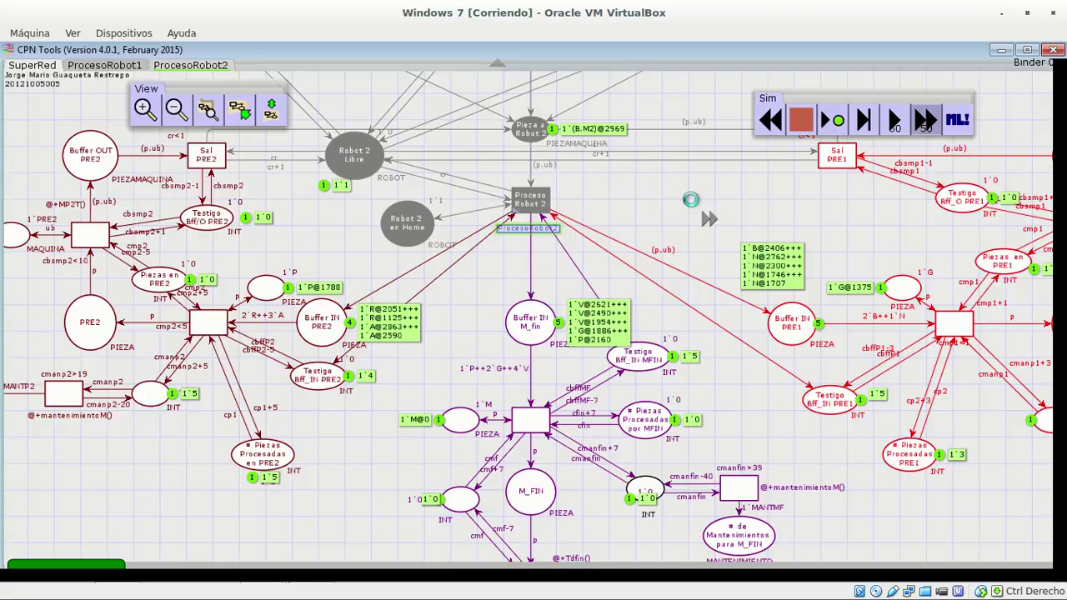
left_click(692, 204)
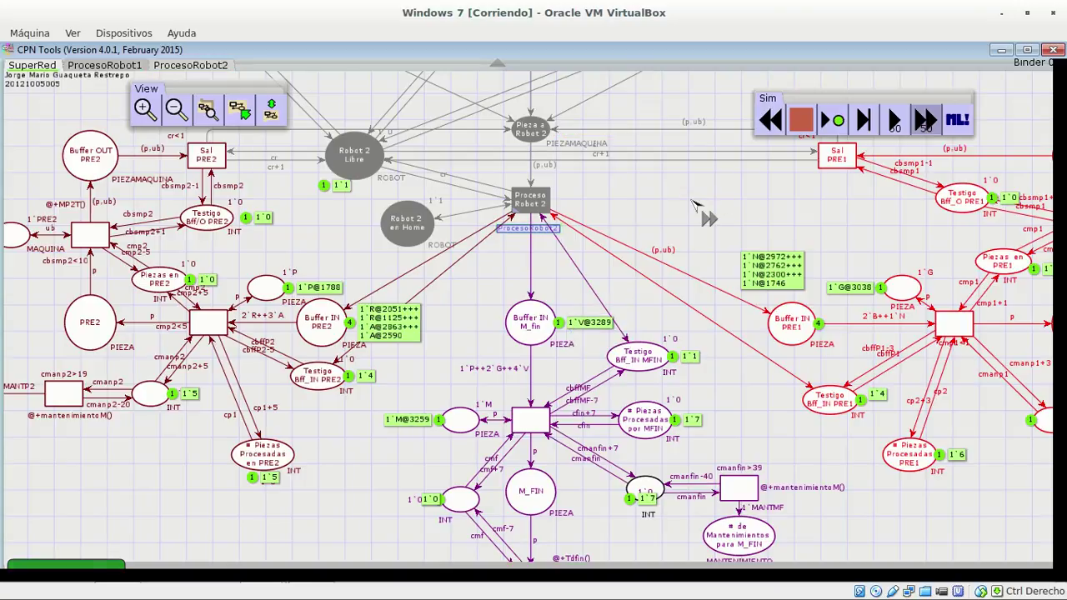
left_click(707, 218)
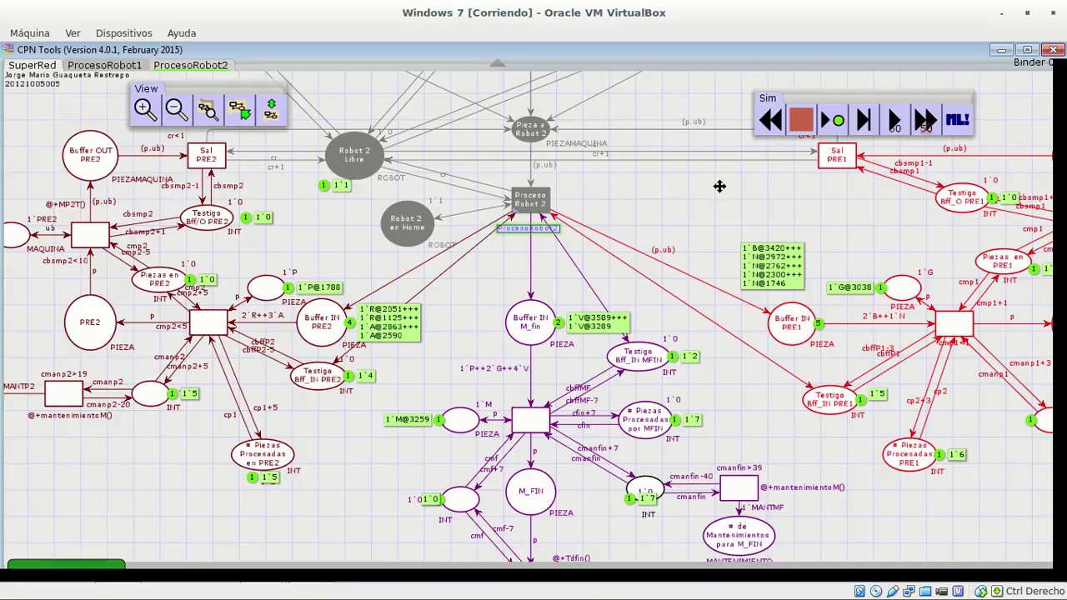
Step: Examine the SuperRed section from M_FIN through Enviar a D_FIN to D_FIN, including its processed-piece and maintenance counters
scroll(719, 175, "down", 3)
scroll(722, 130, "down", 2)
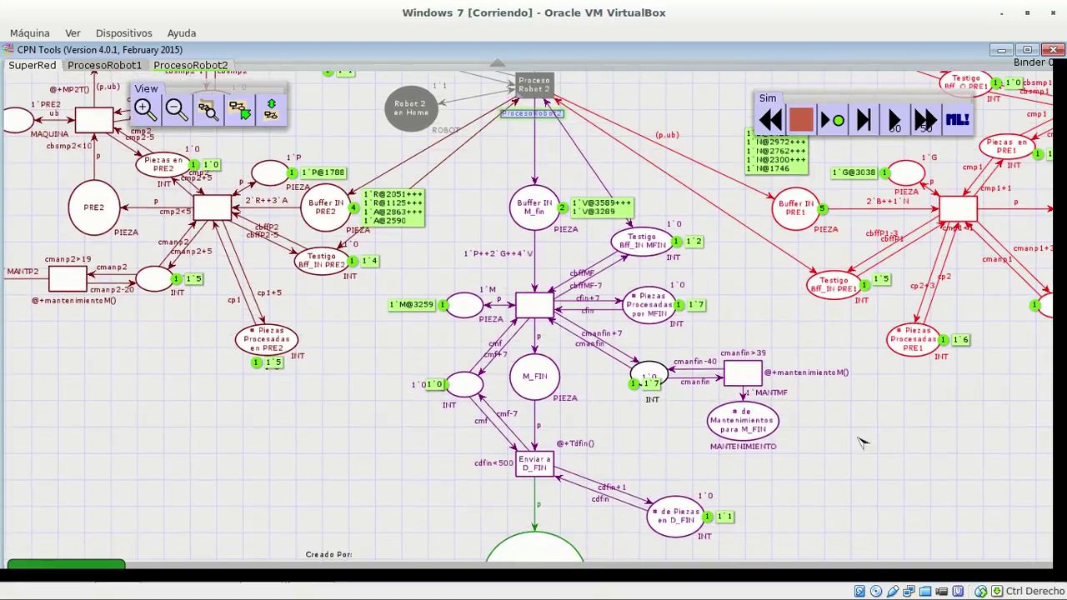
scroll(835, 402, "down", 1)
scroll(836, 401, "down", 1)
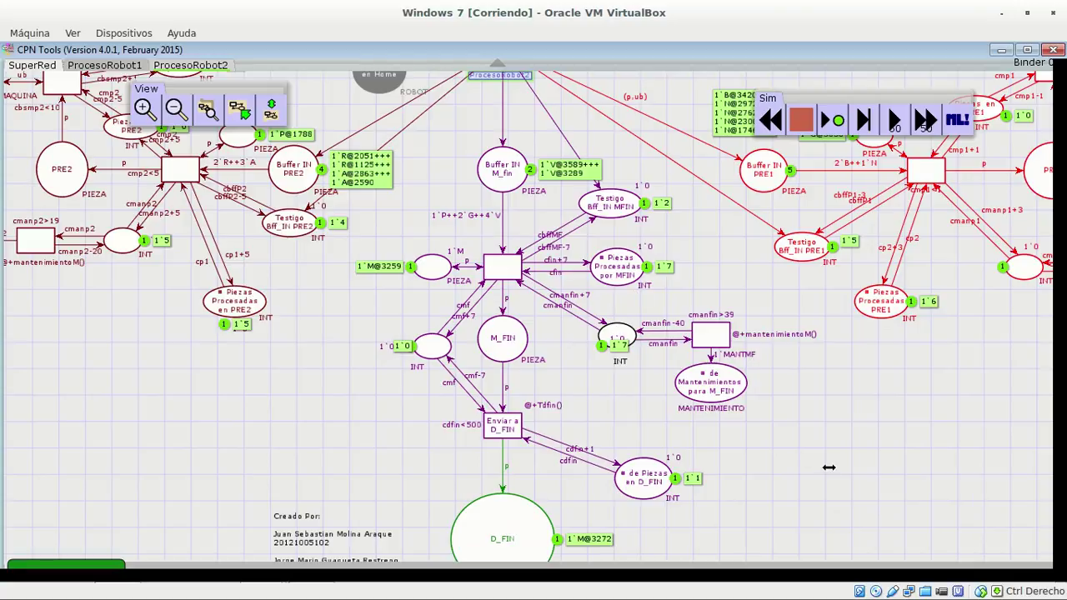
scroll(831, 391, "down", 2)
scroll(835, 379, "down", 2)
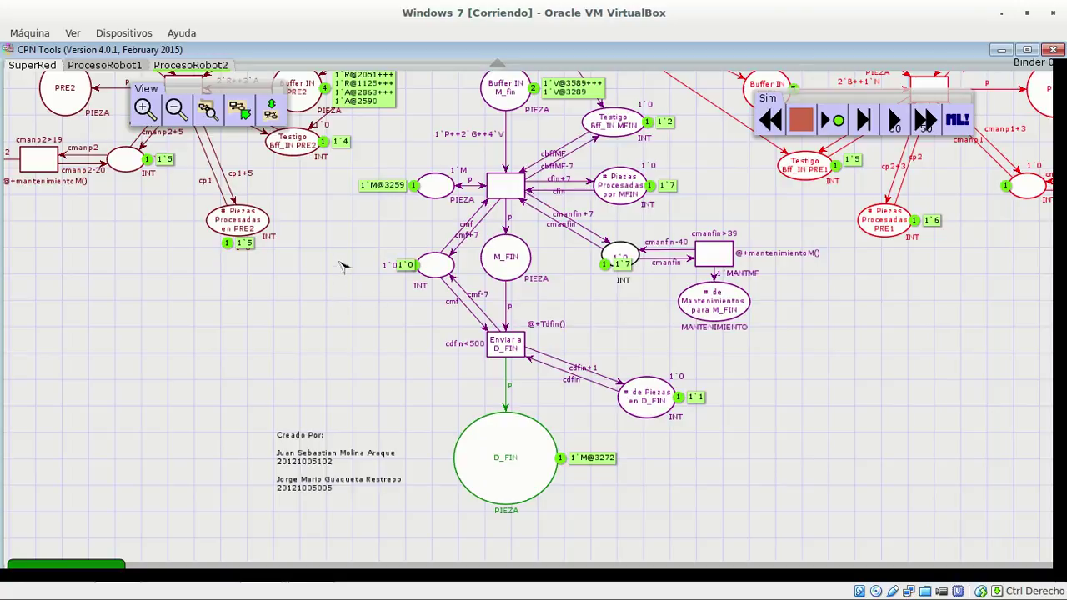
Step: Fast-forward SuperRed in 50-step runs at machine M1 until its piece counter triggers an M1 maintenance
left_click_drag(346, 309, 391, 427)
left_click_drag(392, 227, 441, 413)
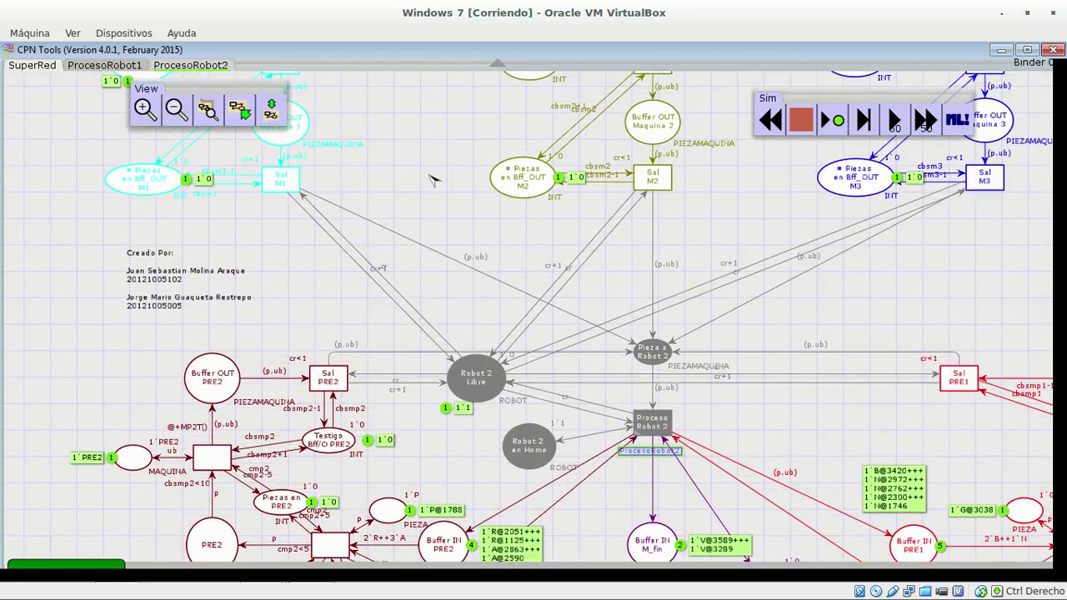
left_click_drag(428, 244, 700, 469)
left_click_drag(757, 448, 502, 446)
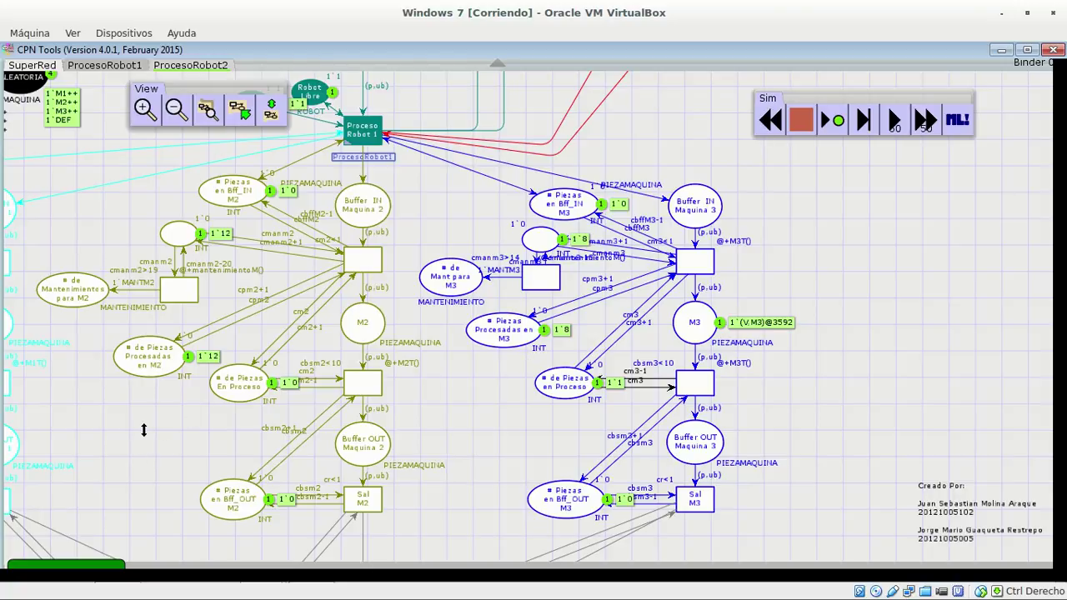
left_click_drag(183, 431, 346, 446)
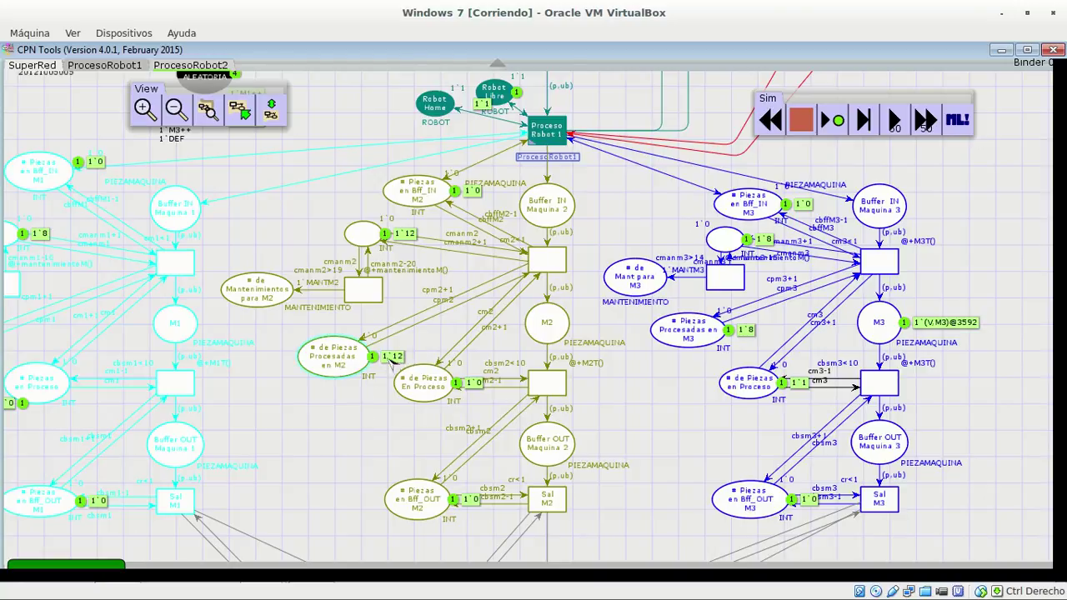
left_click_drag(366, 421, 512, 390)
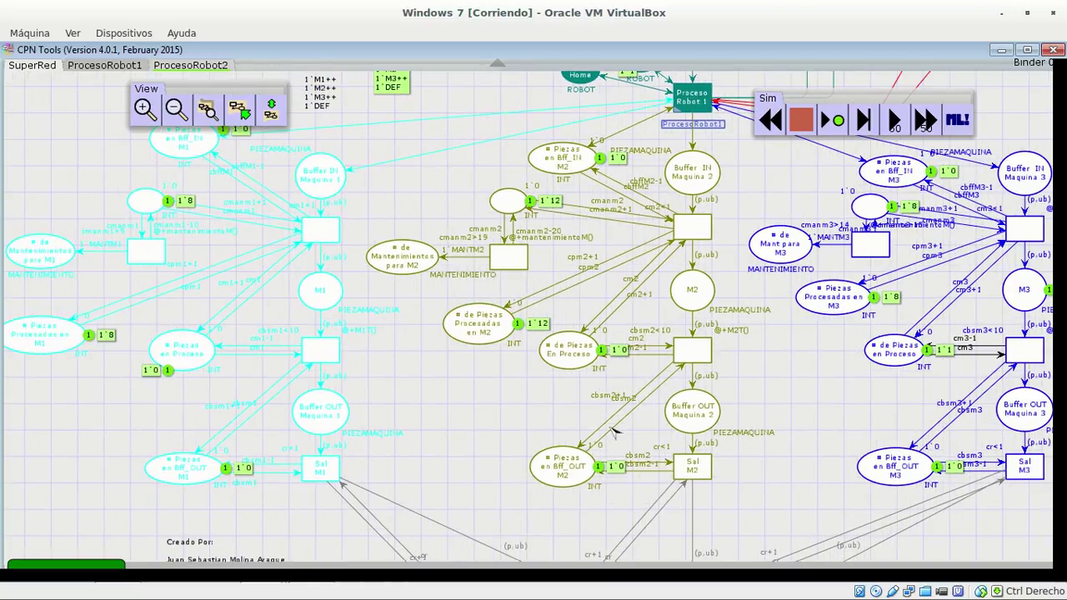
left_click_drag(524, 396, 627, 387)
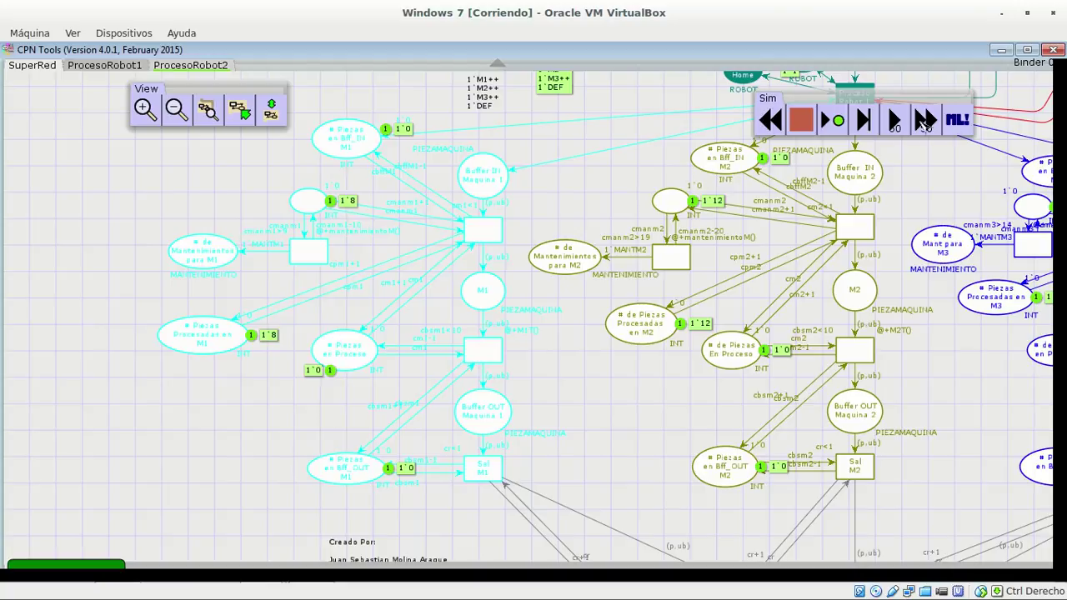
left_click(587, 388)
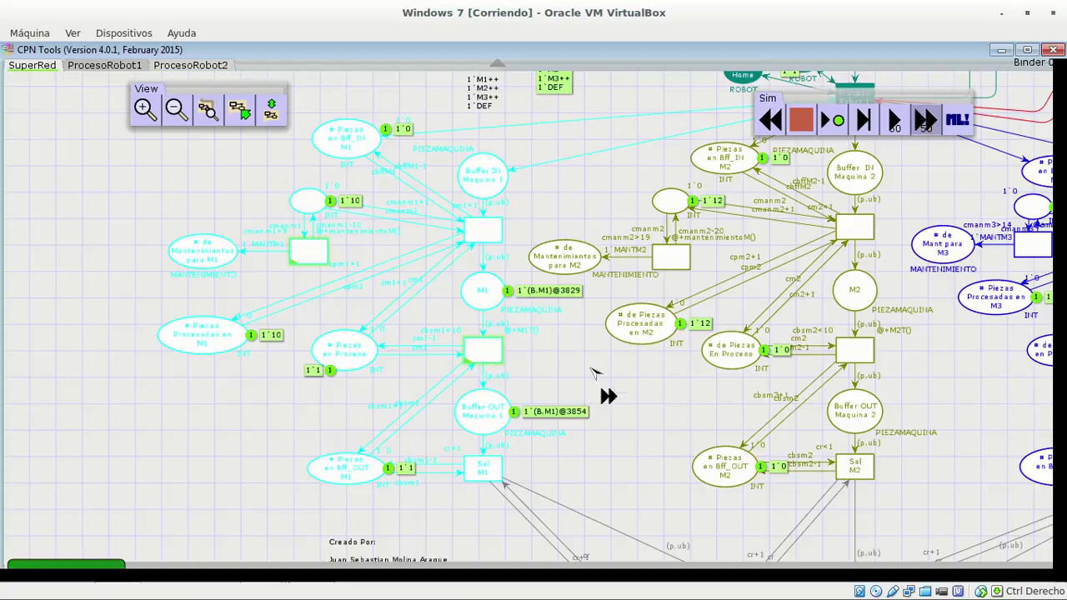
left_click(592, 371)
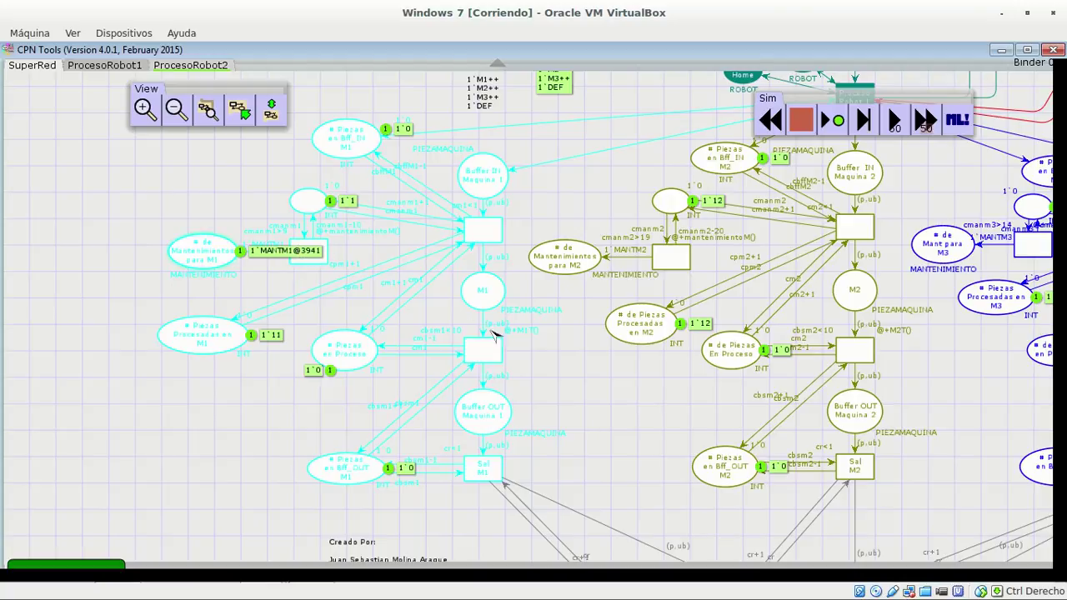
Step: Fast-forward SuperRed in further 50-step runs at machines M2 and M3 until an M3 maintenance is triggered
left_click_drag(631, 406, 320, 322)
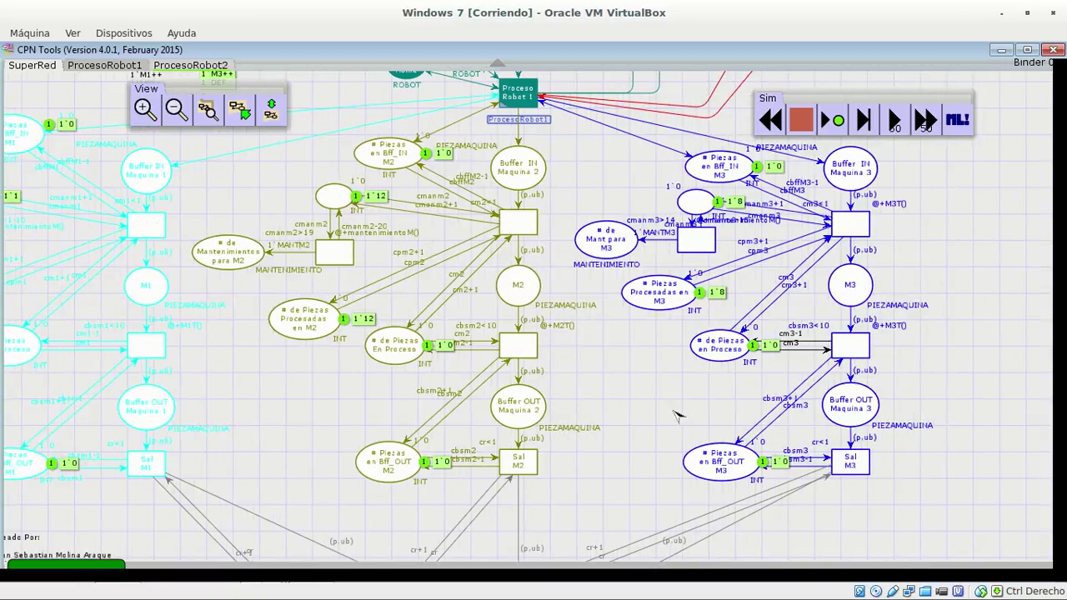
left_click(925, 121)
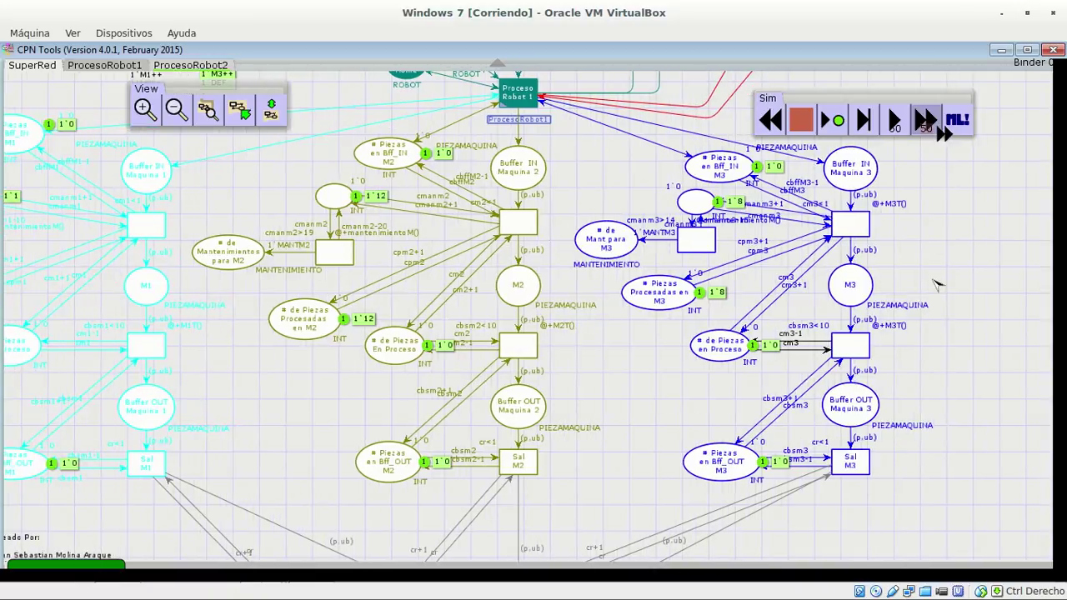
left_click(956, 253)
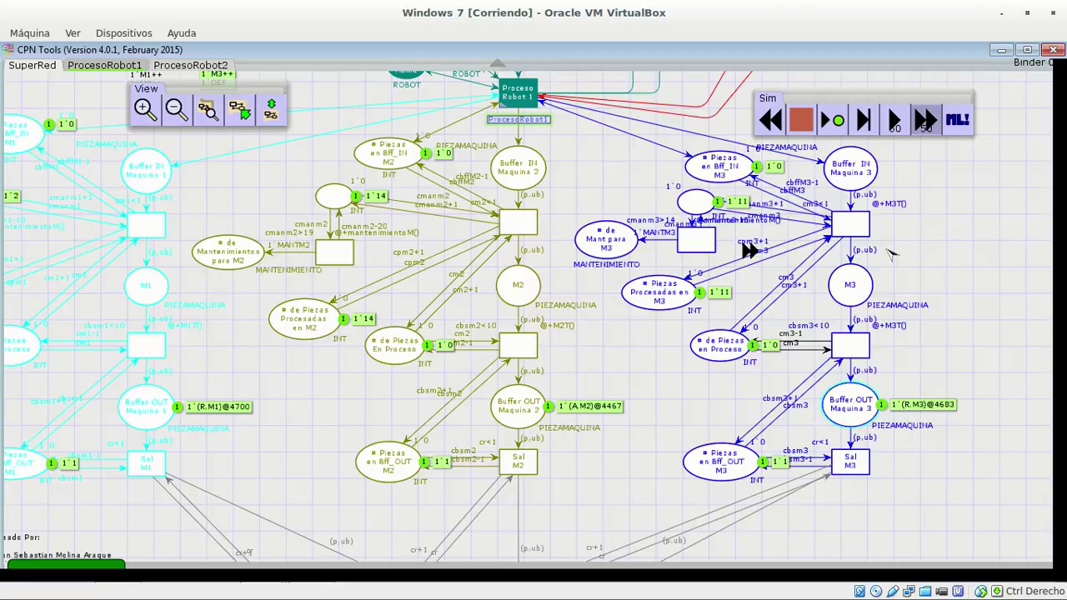
left_click(943, 223)
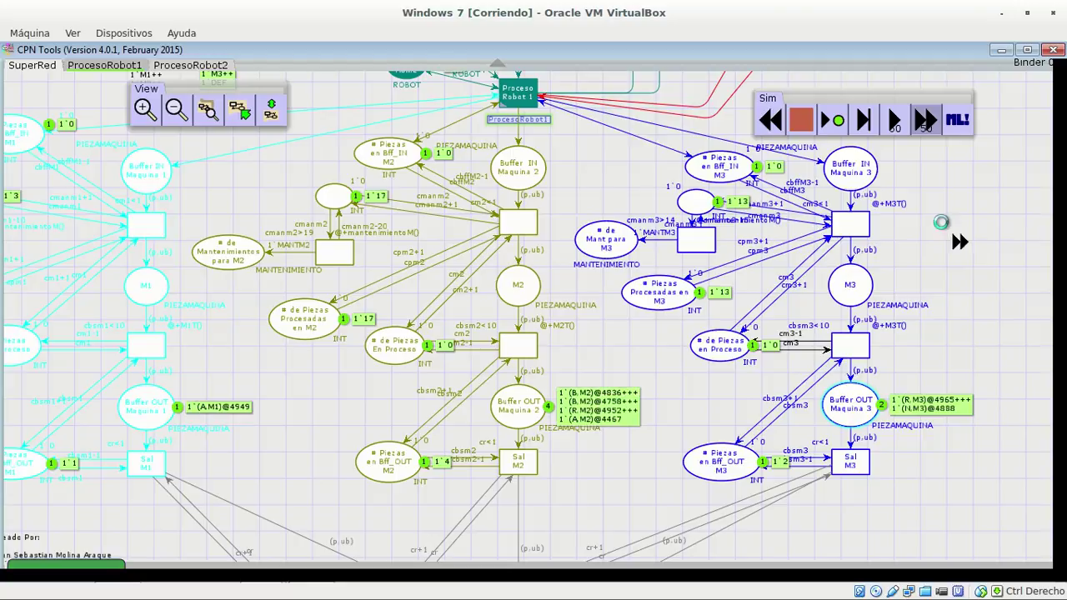
left_click(943, 223)
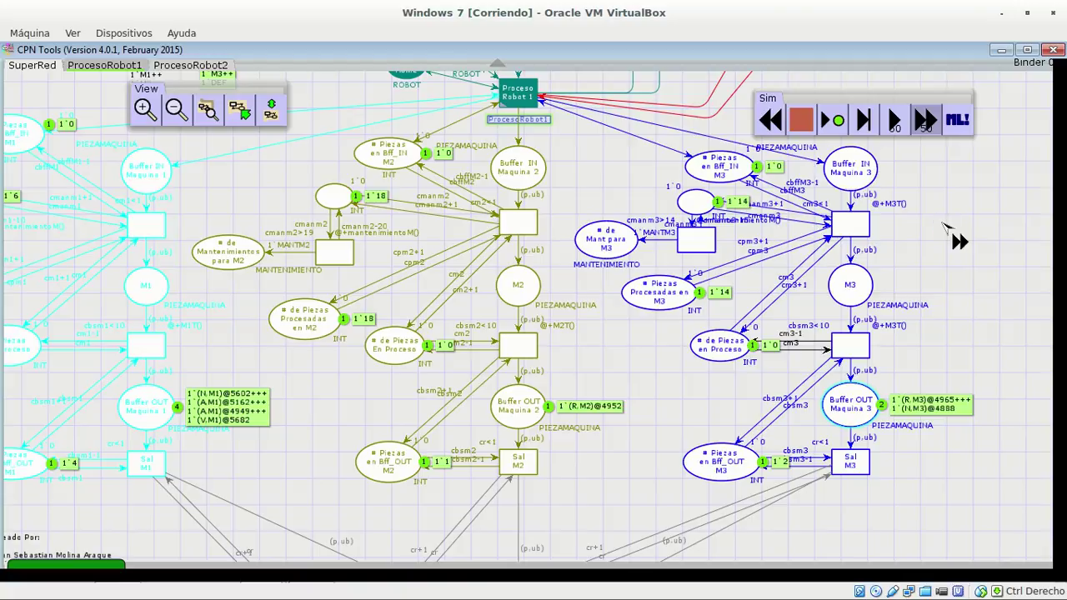
left_click(942, 223)
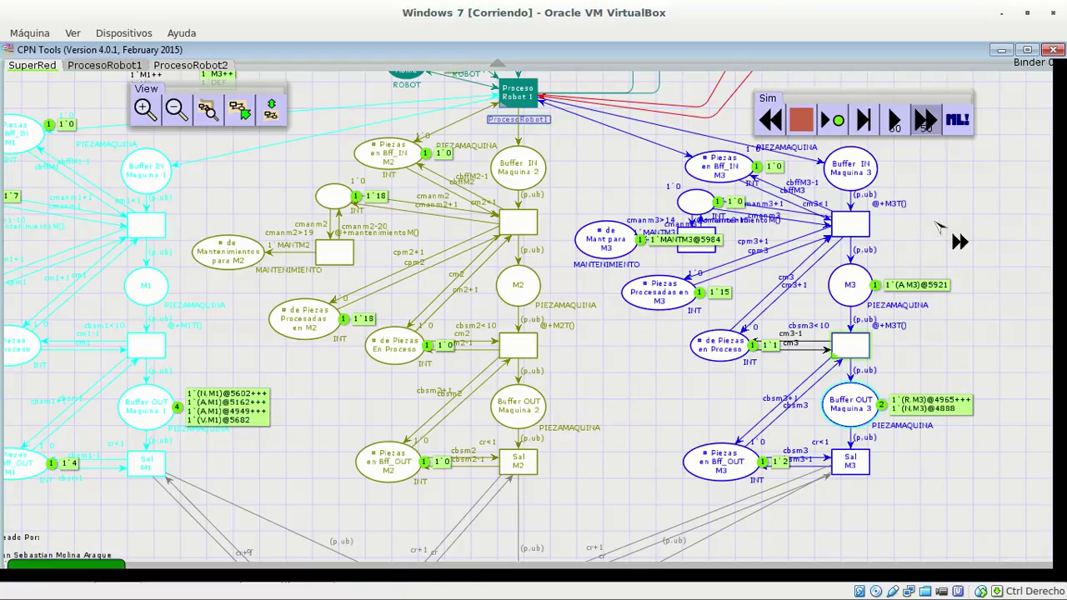
left_click(931, 126)
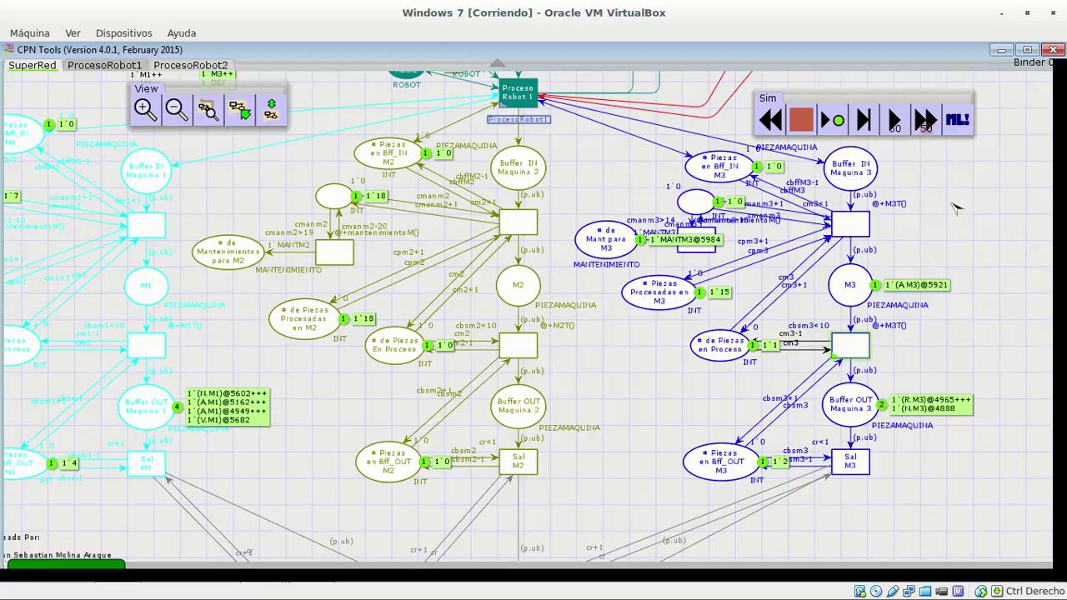
Step: Review the M1, PRE2 and M_fin counters and buffers, and fast-forward SuperRed until an M2 maintenance is triggered
left_click_drag(988, 330, 1004, 315)
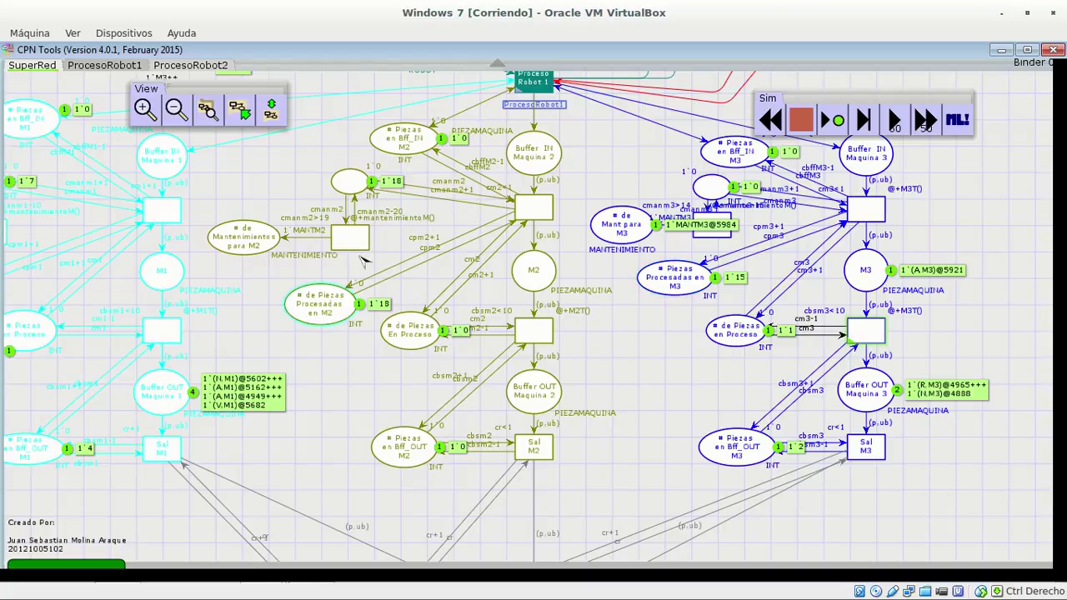
left_click_drag(319, 345, 481, 345)
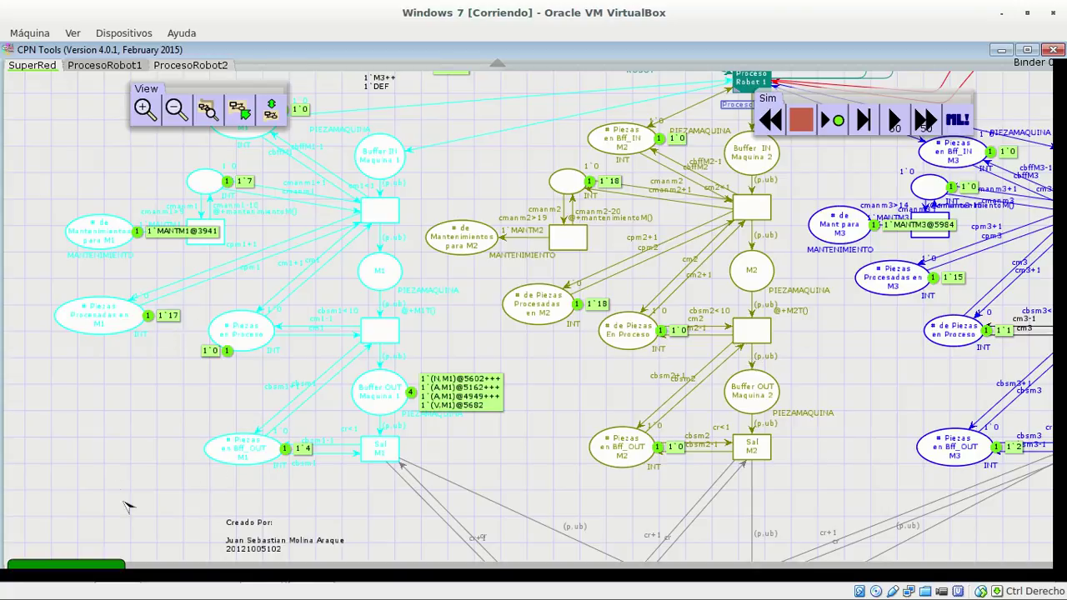
scroll(121, 398, "down", 5)
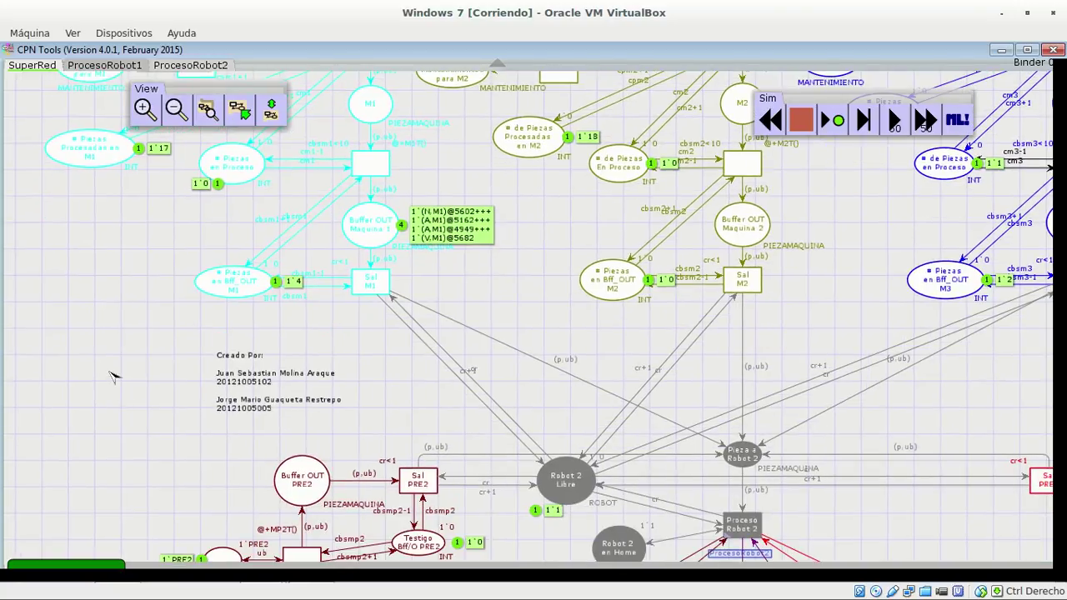
scroll(75, 270, "down", 5)
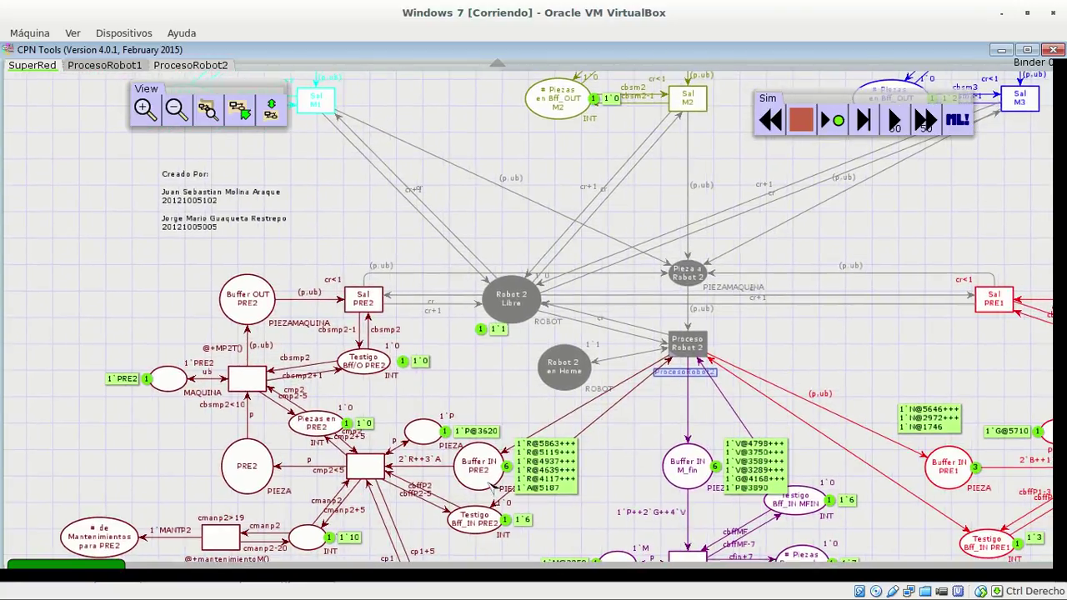
scroll(861, 333, "right", 2)
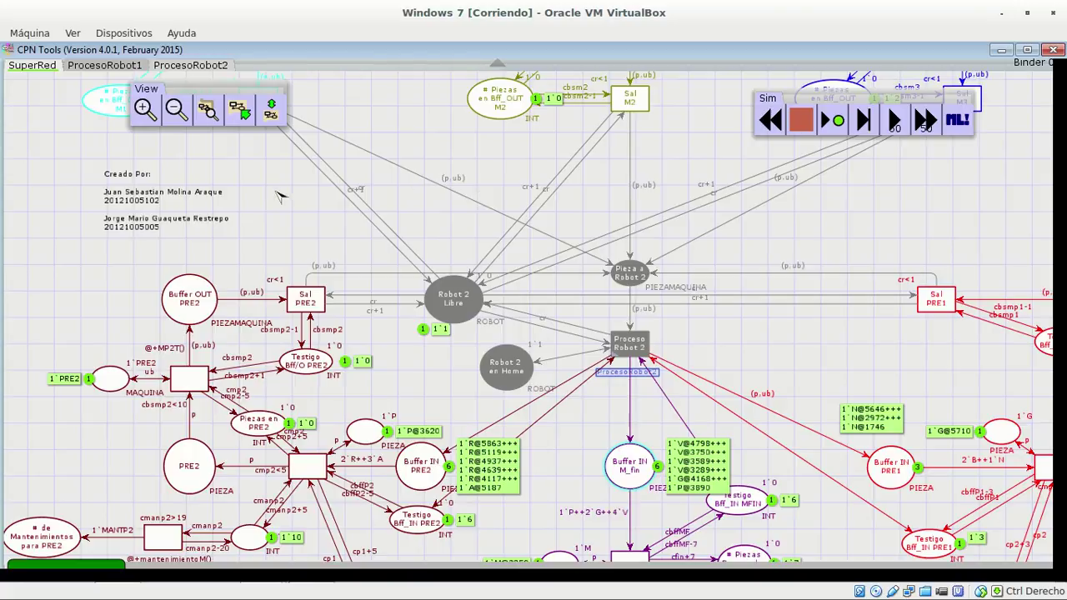
left_click_drag(266, 185, 267, 416)
left_click_drag(436, 339, 375, 377)
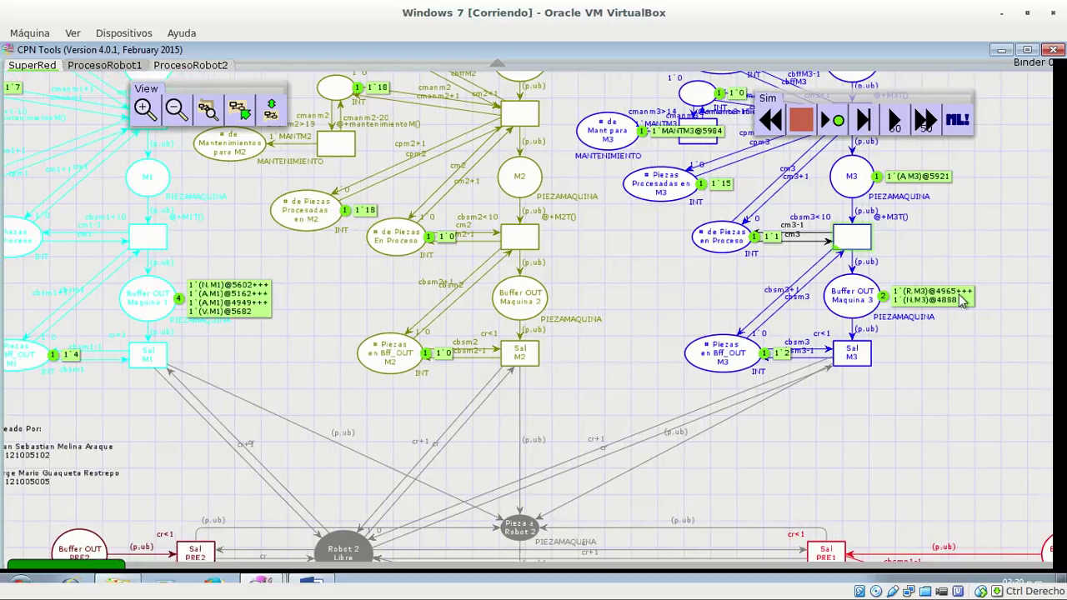
left_click(925, 121)
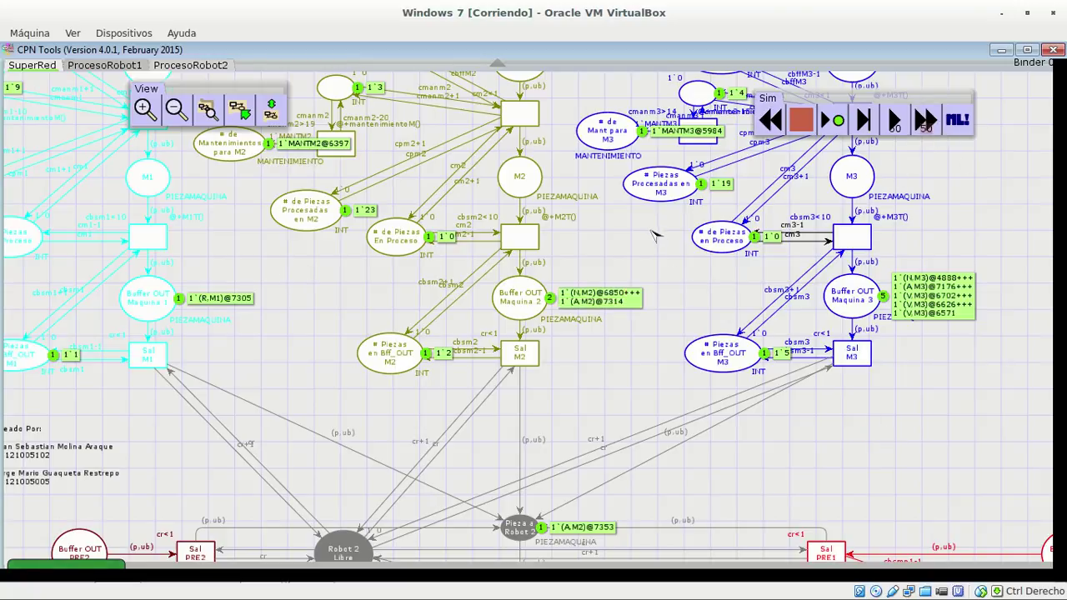
Step: Fast-forward SuperRed in 50-step runs to process more pieces in M1 and M2 and trigger a second M1 maintenance
left_click_drag(652, 281, 754, 376)
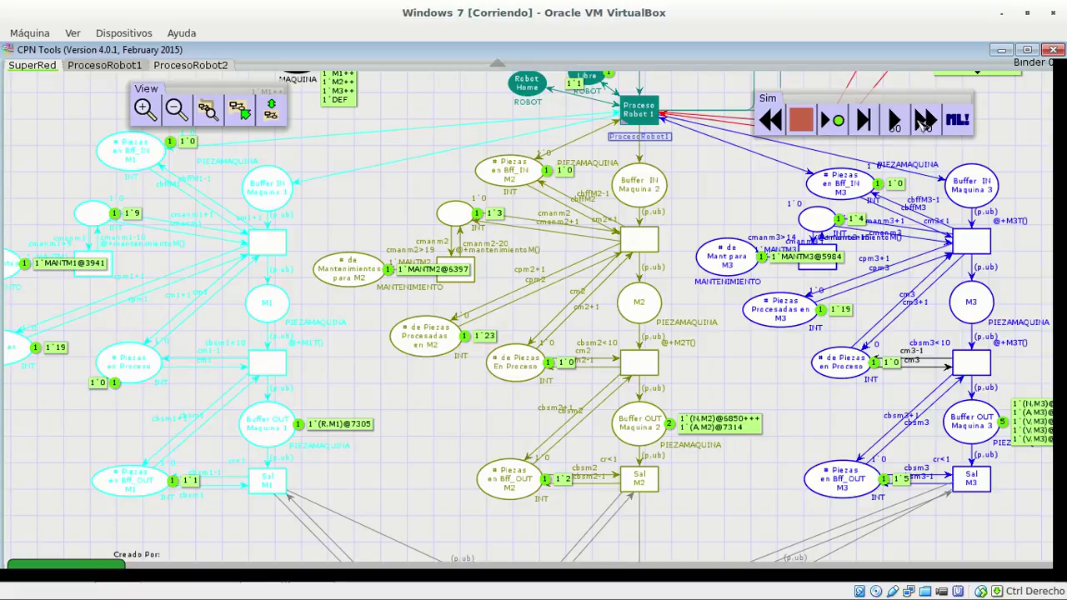
left_click(921, 125)
left_click(368, 346)
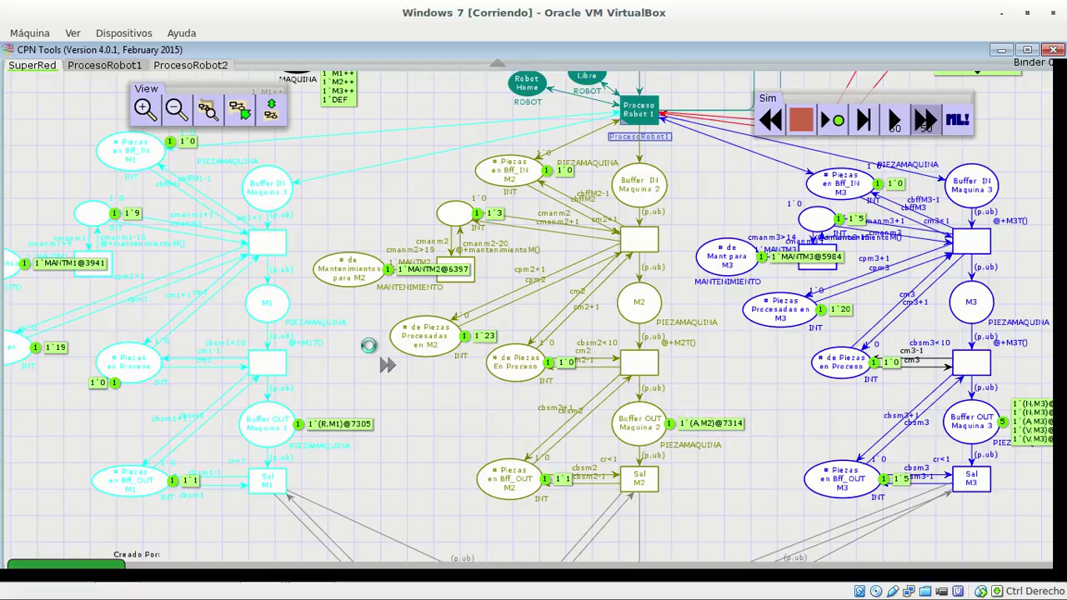
left_click(369, 346)
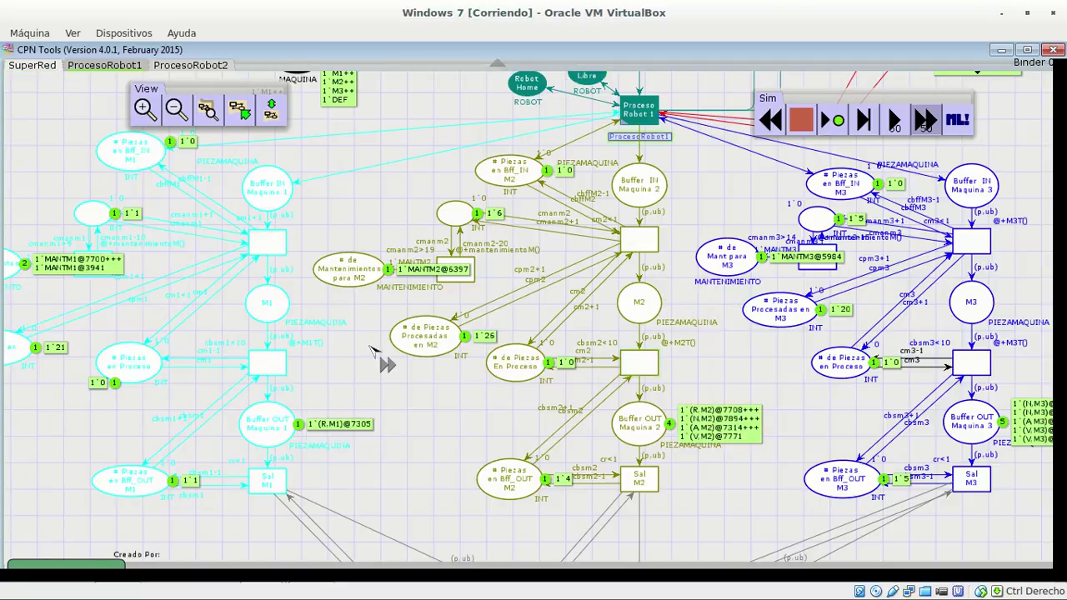
left_click(371, 349)
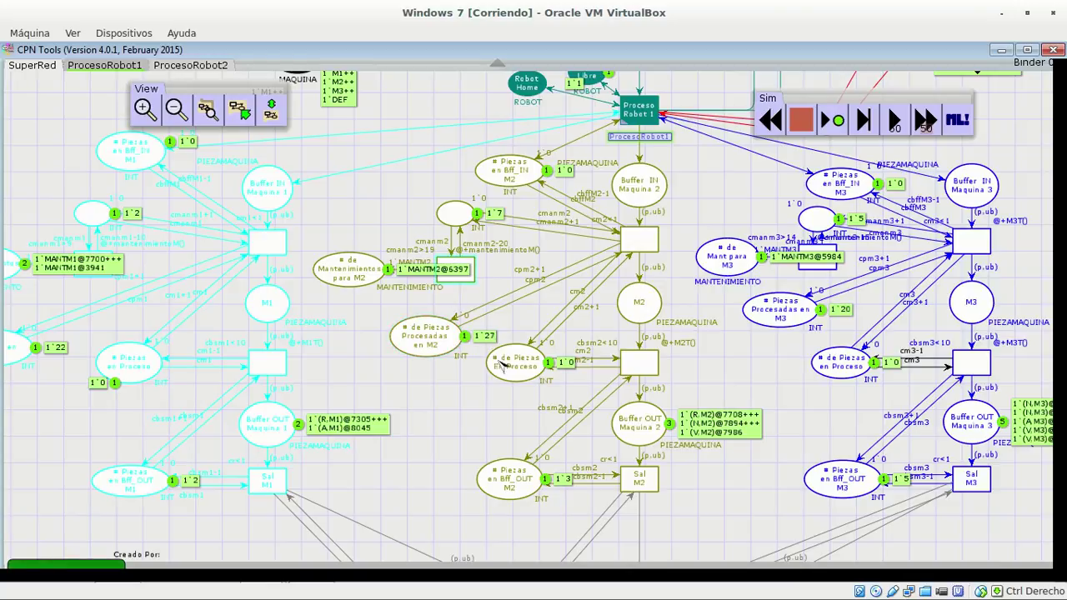
Step: Fast-forward SuperRed in 50-step runs to bring more pieces into Buffer IN PRE1, Buffer IN PRE2 and Buffer IN M_fin
left_click_drag(440, 359, 411, 359)
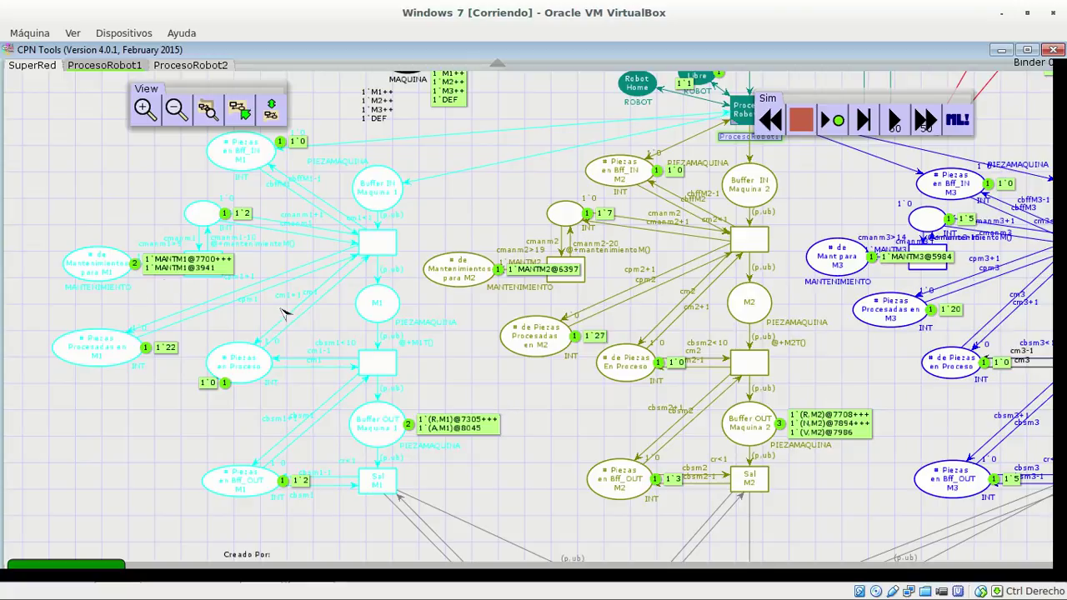
left_click_drag(505, 369, 400, 300)
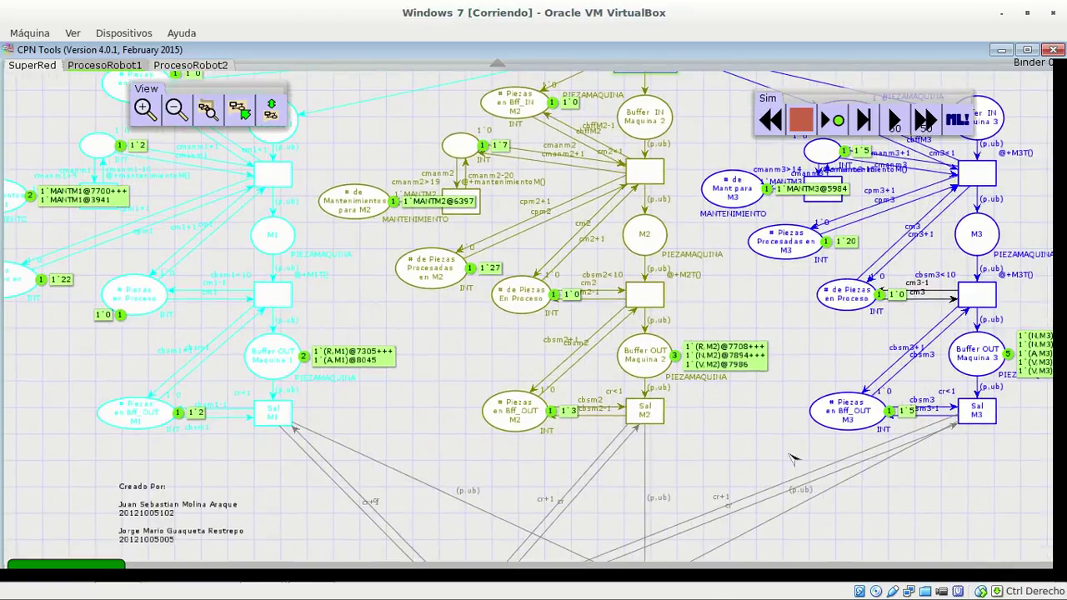
scroll(759, 242, "down", 5)
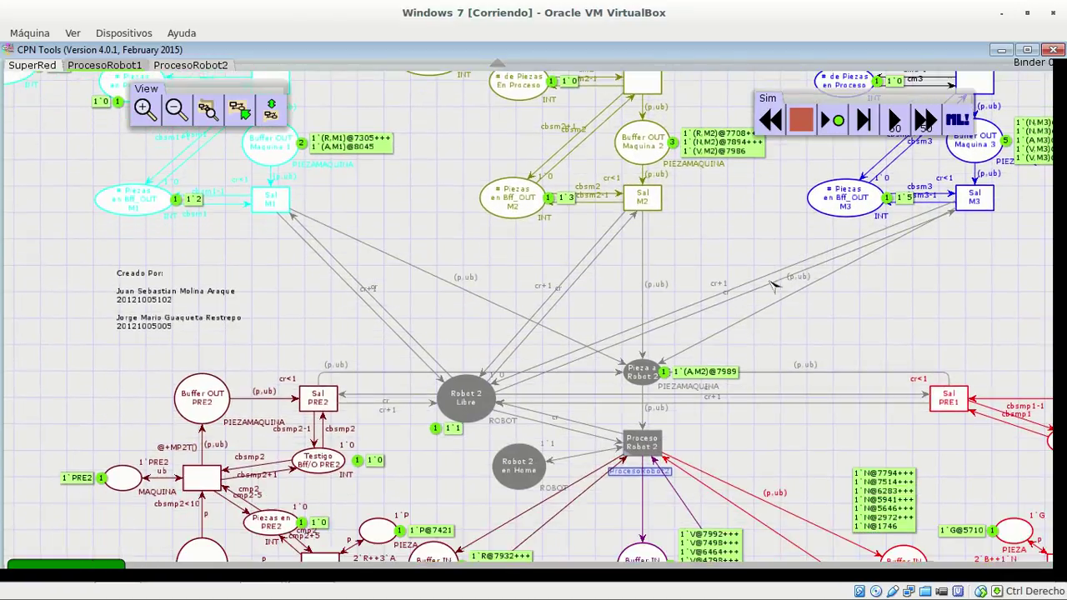
scroll(760, 295, "down", 5)
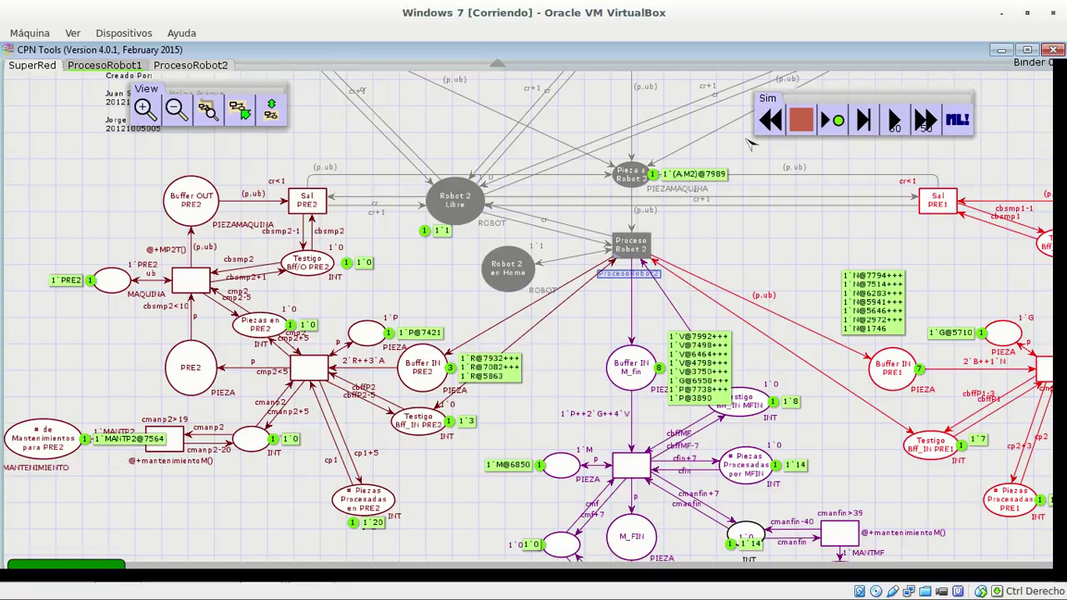
left_click(925, 120)
left_click(784, 237)
left_click(783, 237)
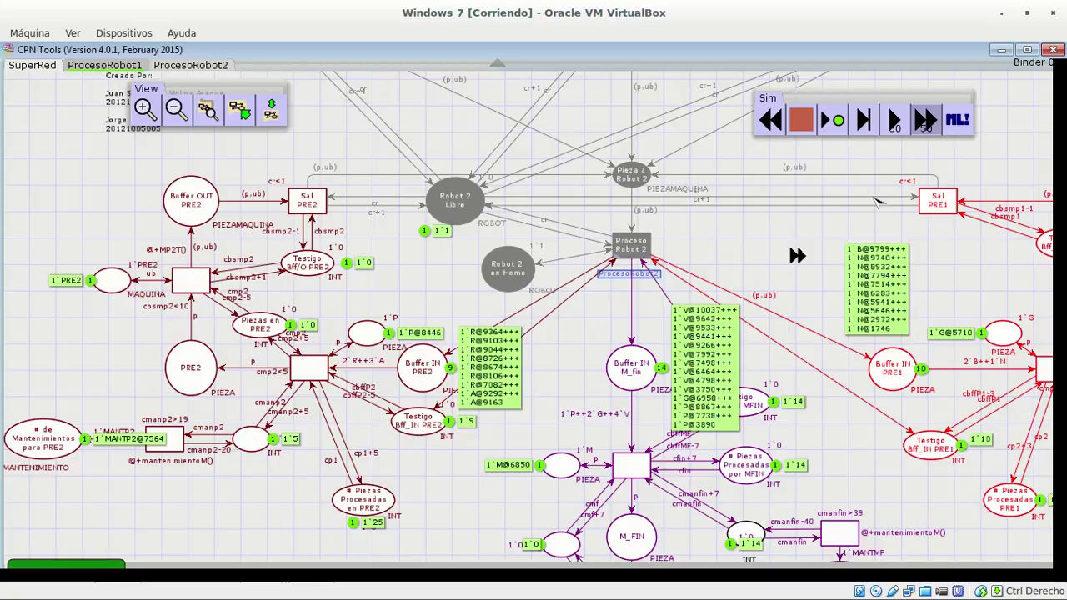
left_click(895, 123)
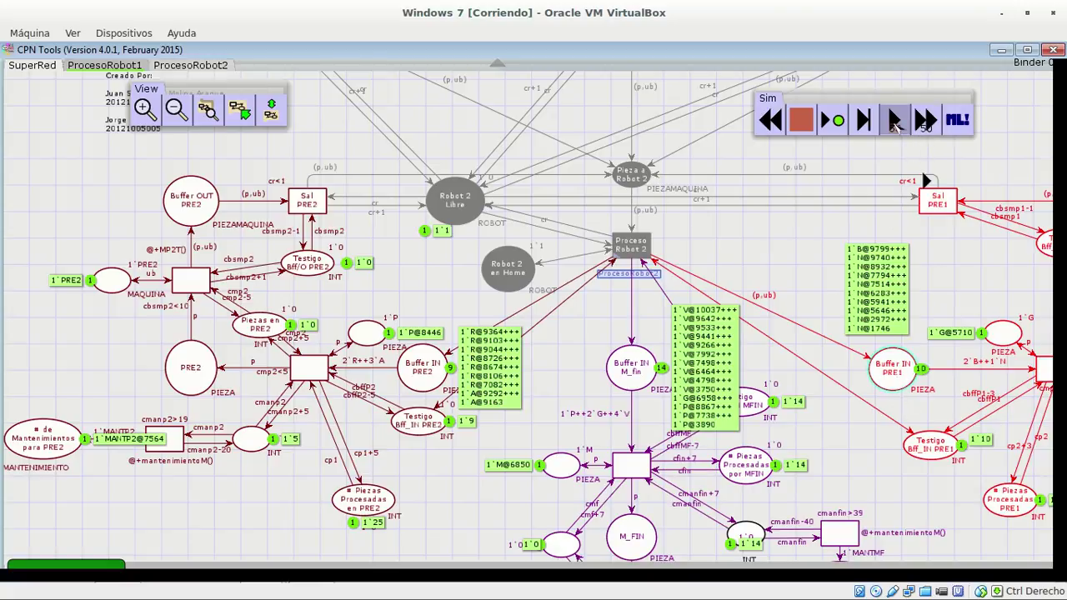
left_click(895, 123)
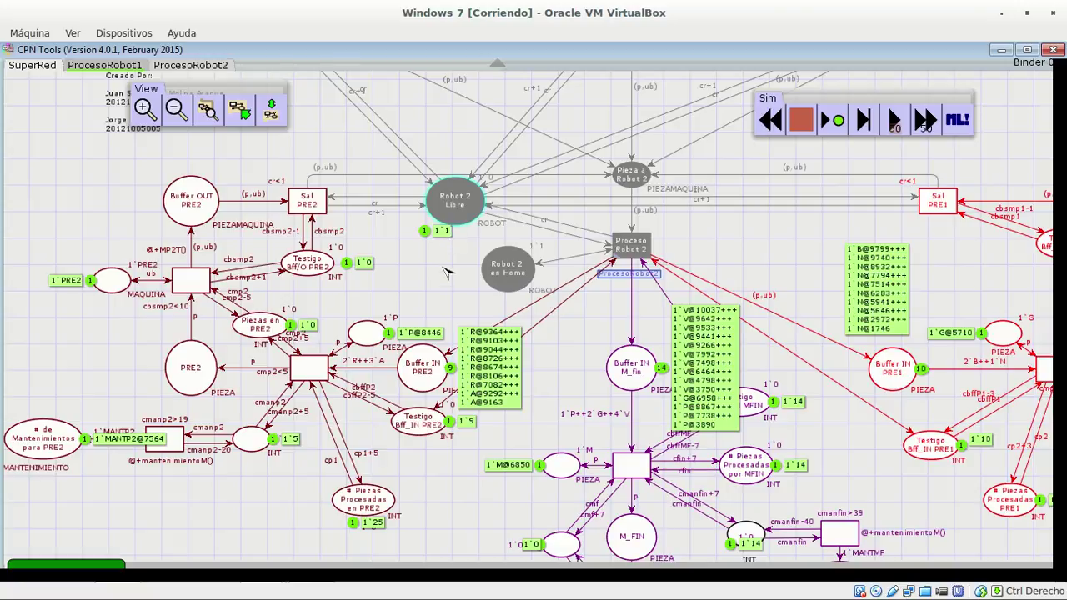
Step: Reposition the D_DEF marking list in SuperRed so it no longer covers the # de Piezas Defectuosas place
scroll(440, 286, "up", 3)
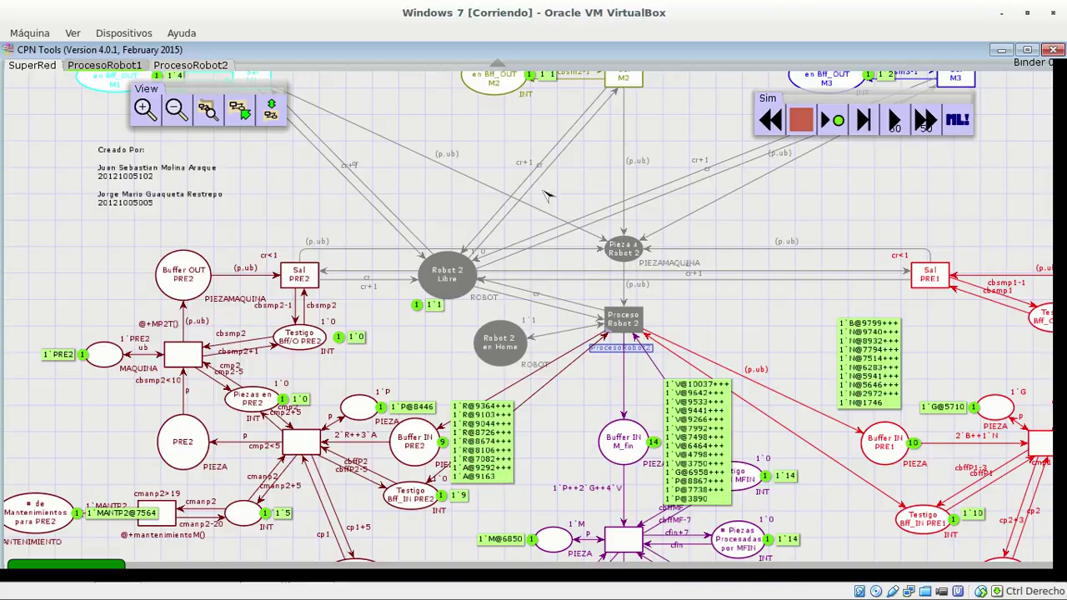
left_click_drag(508, 139, 424, 354)
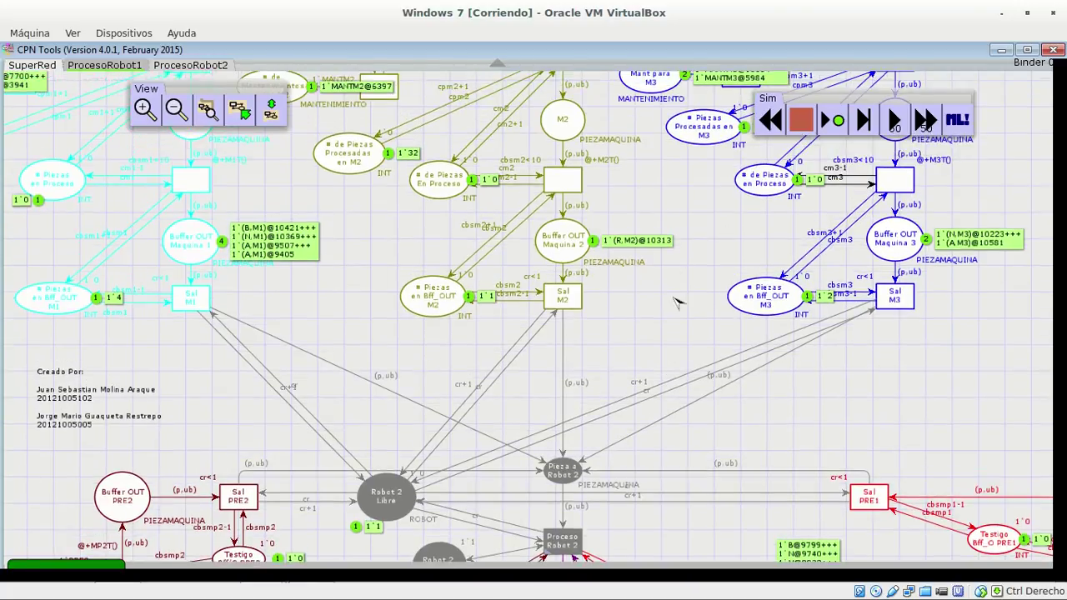
left_click_drag(702, 267, 683, 354)
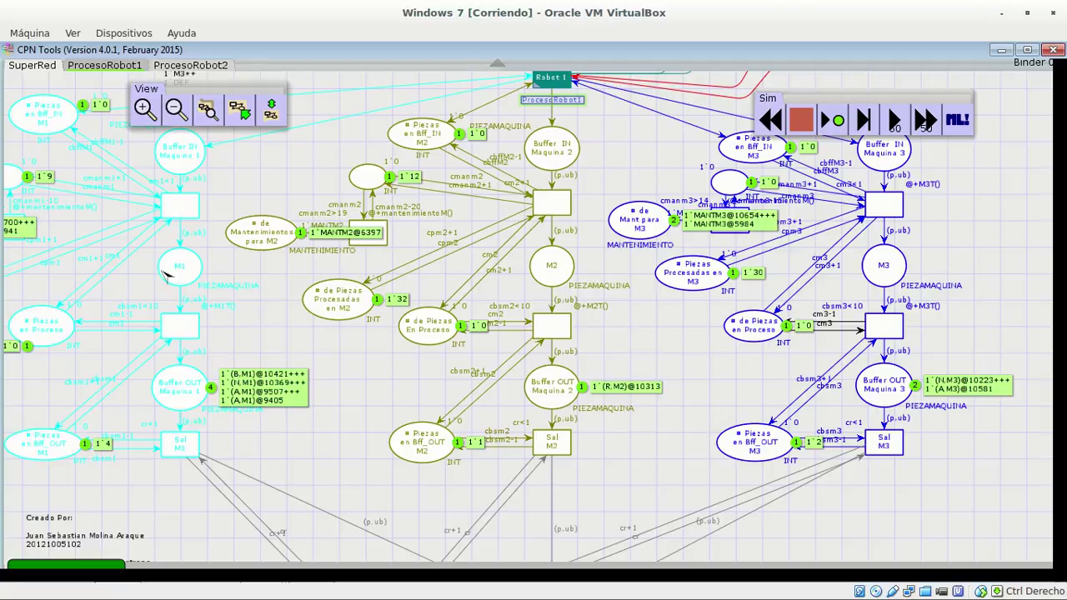
left_click_drag(659, 340, 650, 403)
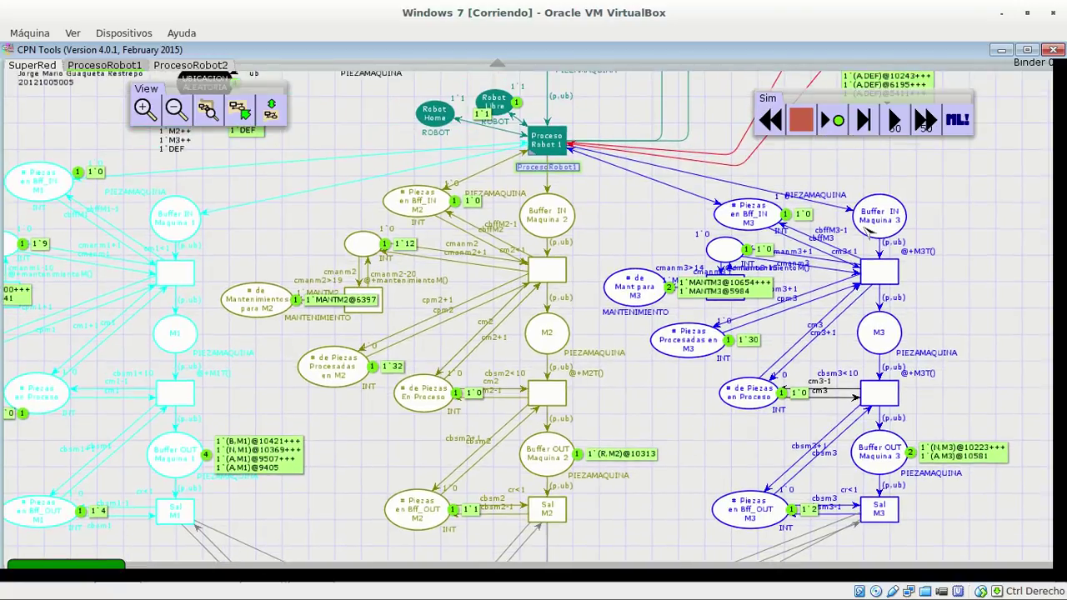
left_click_drag(618, 241, 619, 313)
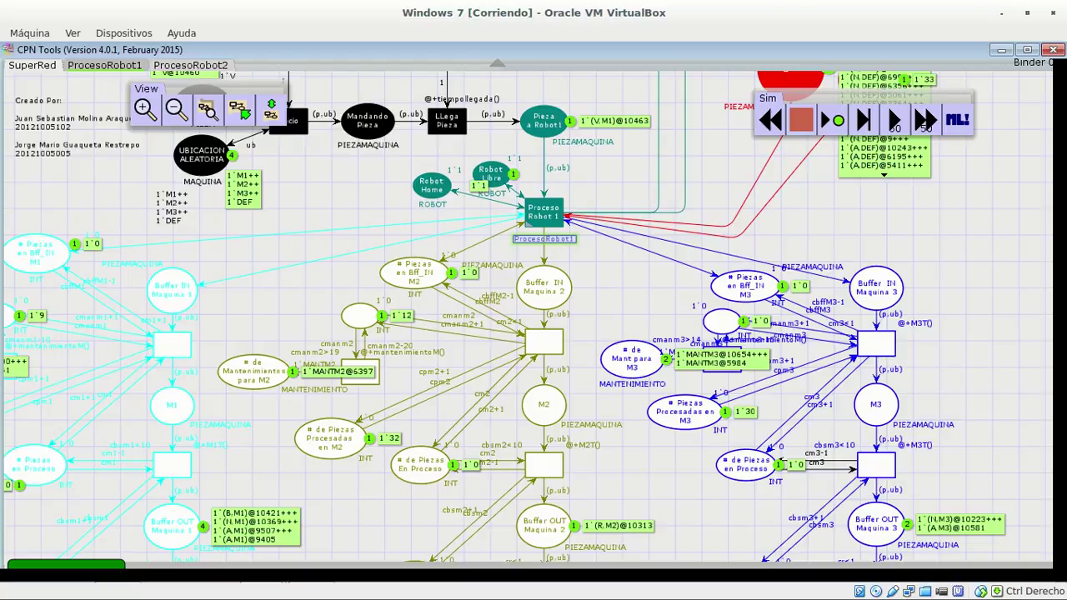
left_click_drag(1008, 275, 903, 493)
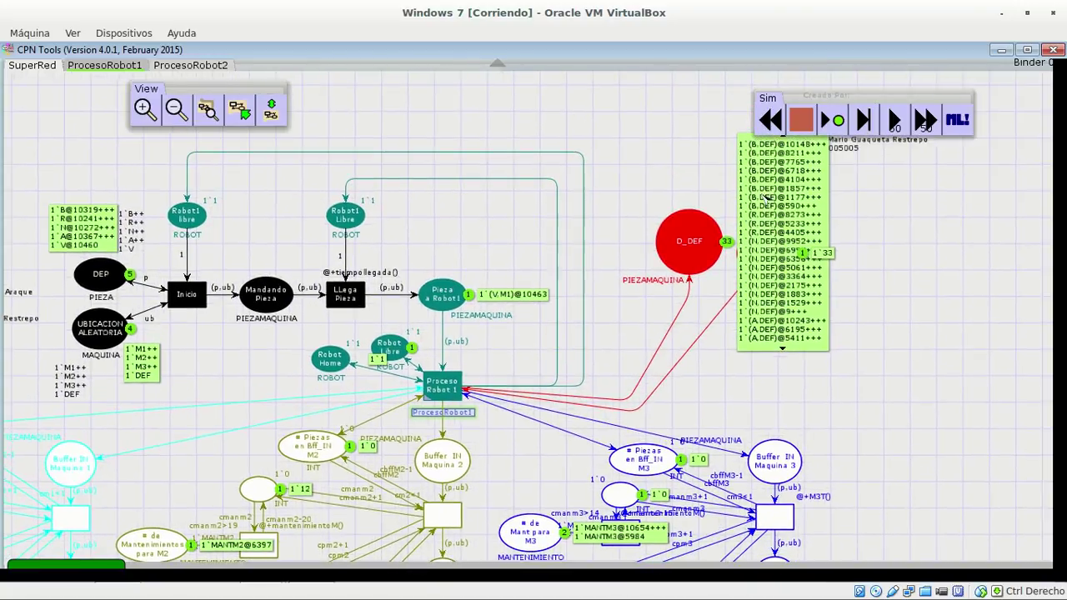
left_click_drag(786, 214, 578, 138)
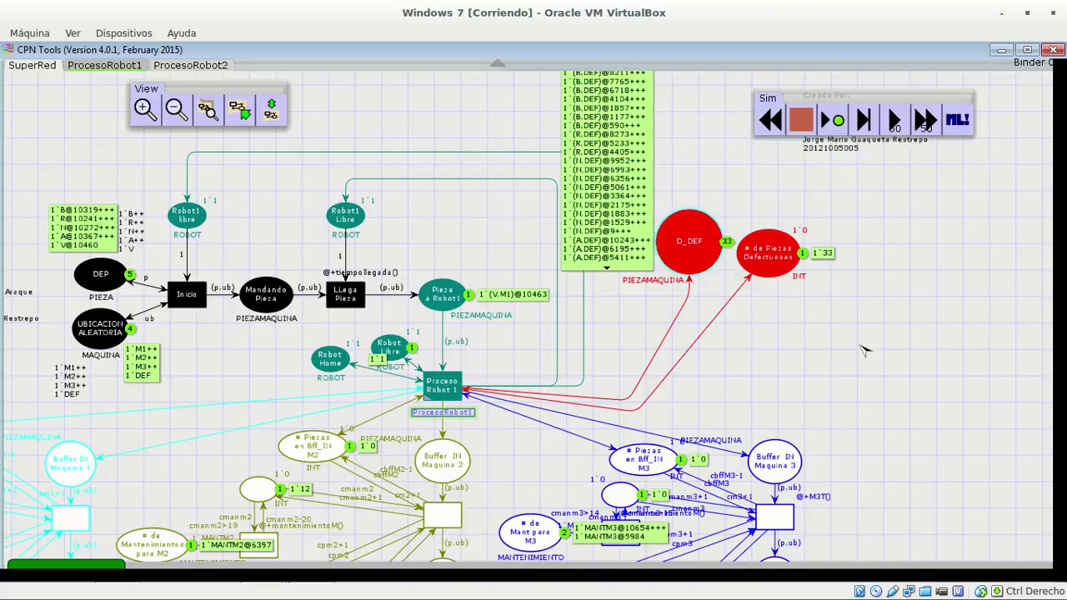
Step: Fast-forward SuperRed in 50-step runs to process more pieces through machines M1 and M3
left_click_drag(858, 404, 983, 161)
left_click(926, 121)
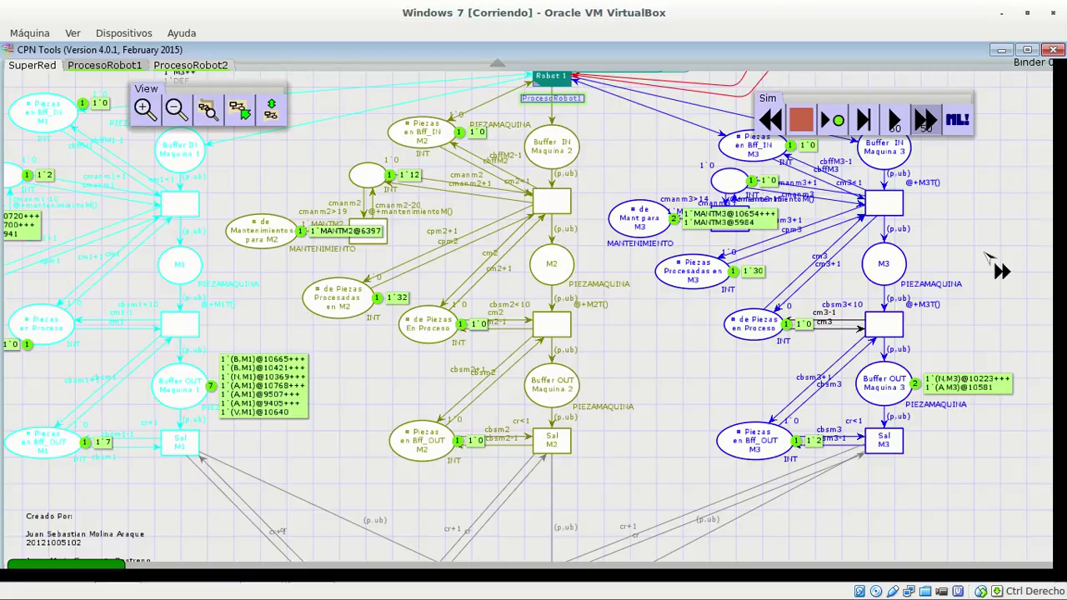
left_click(985, 254)
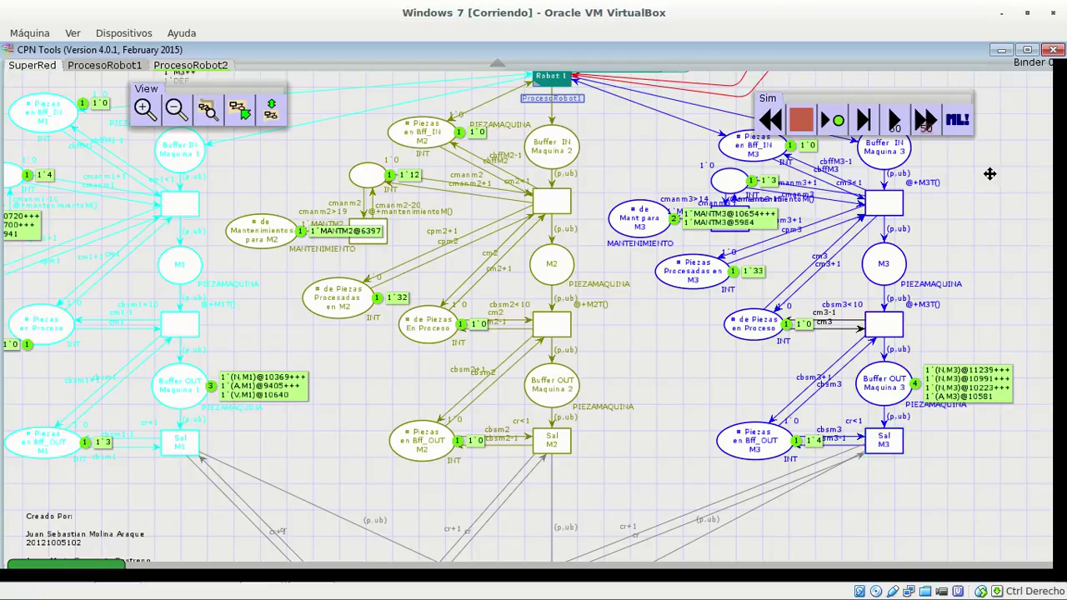
Step: Fast-forward SuperRed in further 50-step runs with the Robot 2 section and the PRE1, PRE2 and M_fin buffers in view
scroll(726, 420, "down", 3)
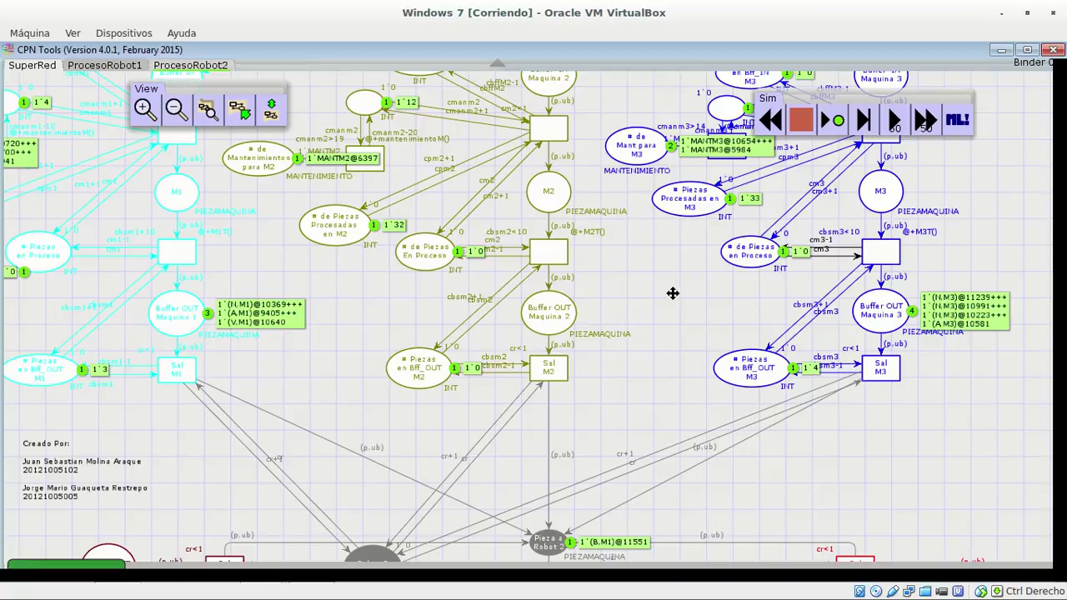
scroll(680, 255, "down", 5)
scroll(690, 203, "down", 3)
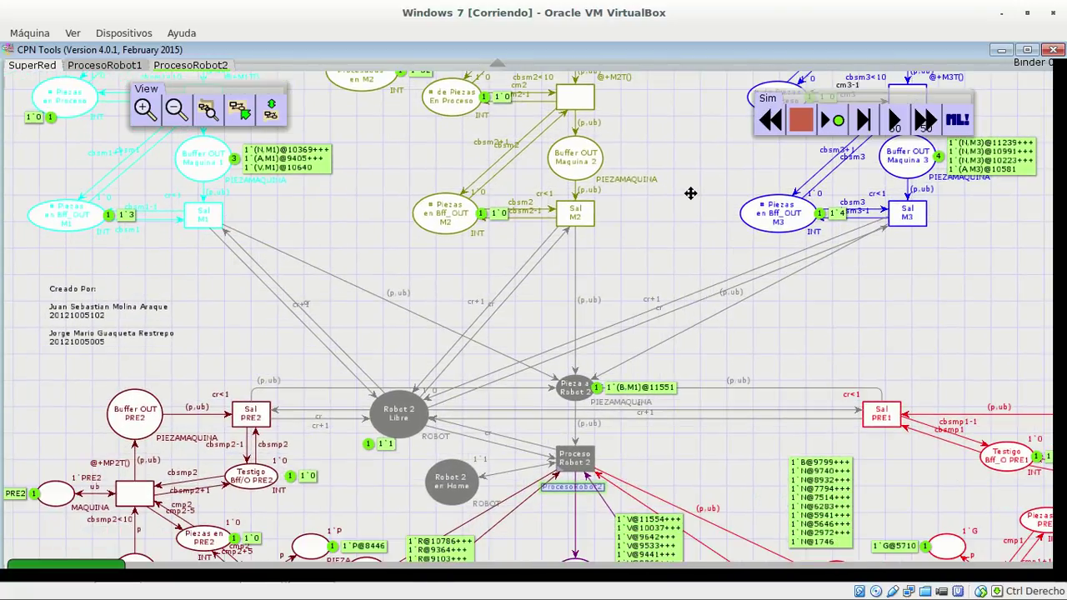
scroll(639, 195, "right", 2)
scroll(636, 158, "down", 2)
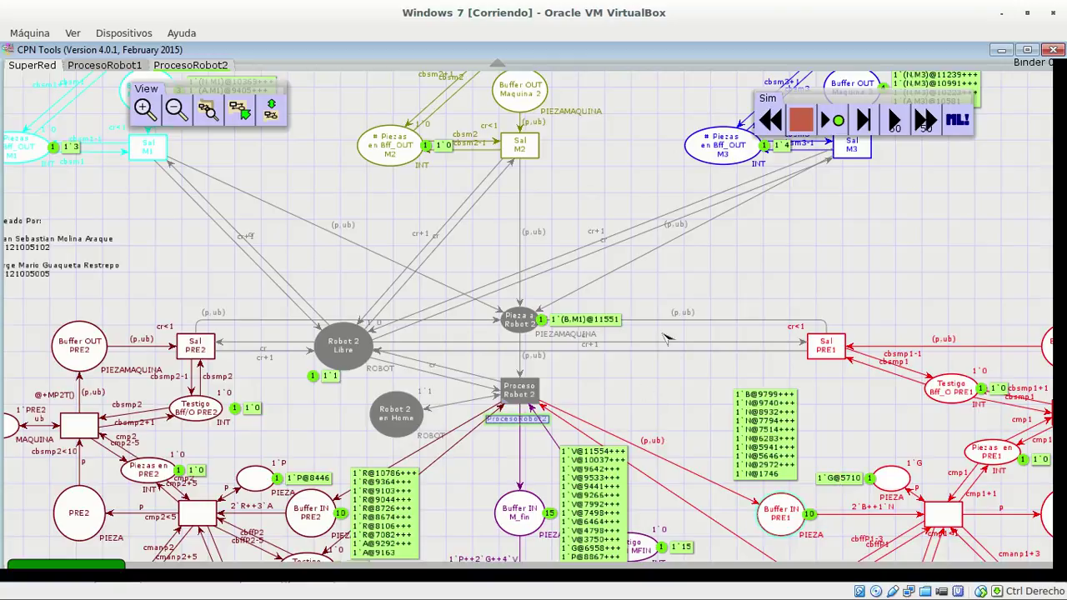
scroll(667, 295, "down", 5)
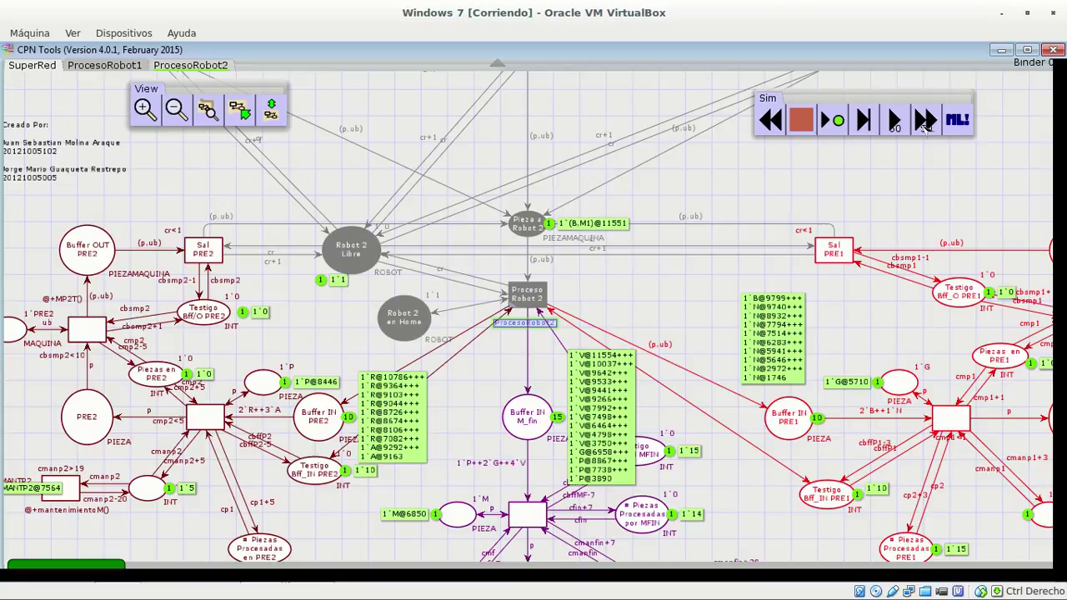
left_click(925, 122)
left_click(631, 86)
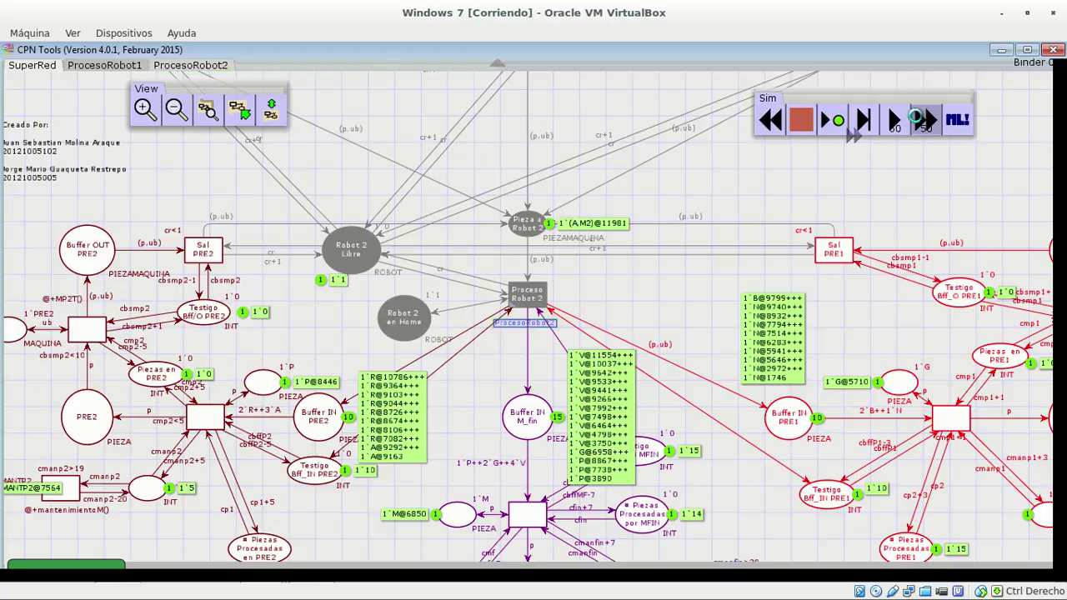
left_click(919, 119)
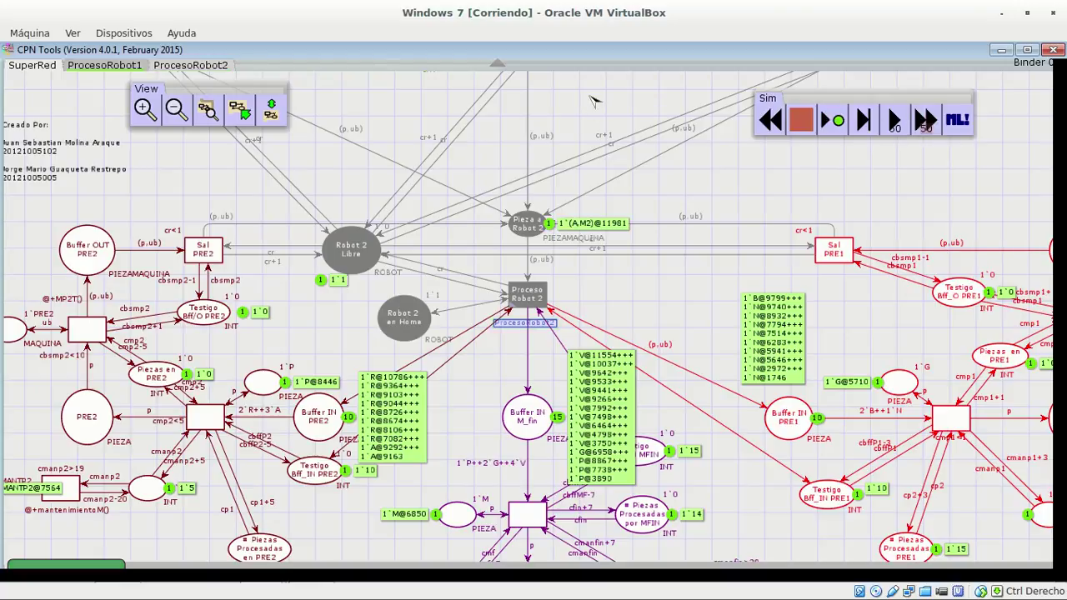
Step: Check the piece and robot tokens on the ProcesoRobot1 subpage, and return to SuperRed
left_click_drag(586, 257, 611, 487)
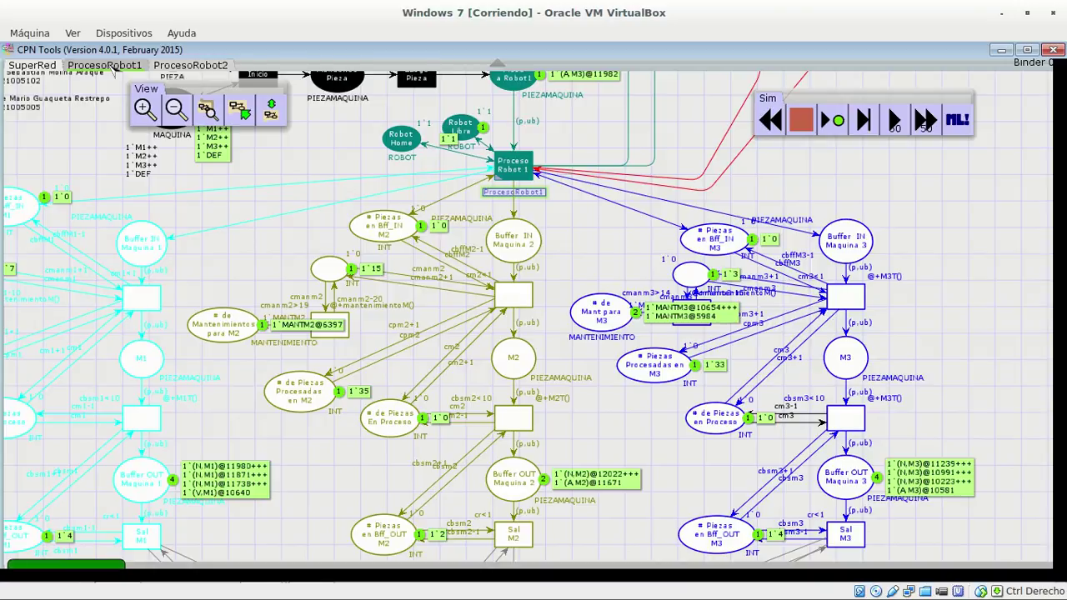
left_click(108, 67)
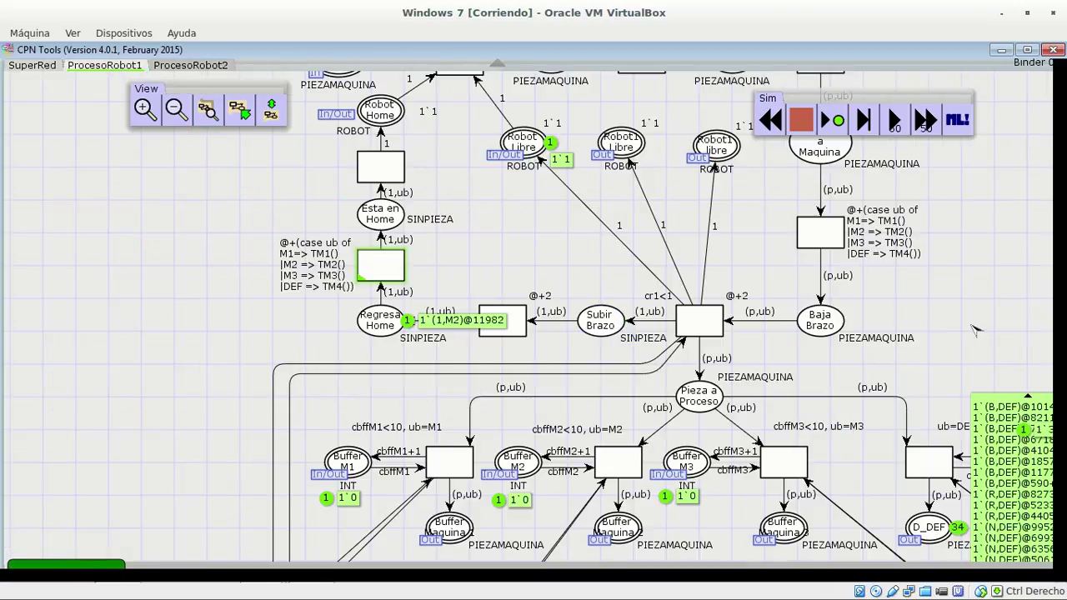
left_click_drag(975, 359, 969, 431)
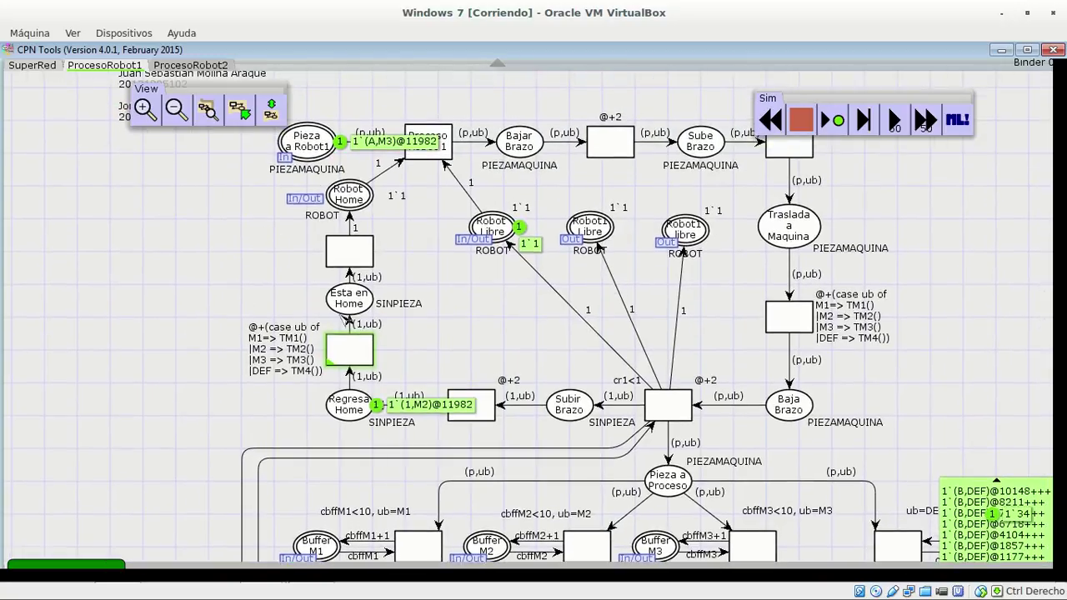
left_click(31, 65)
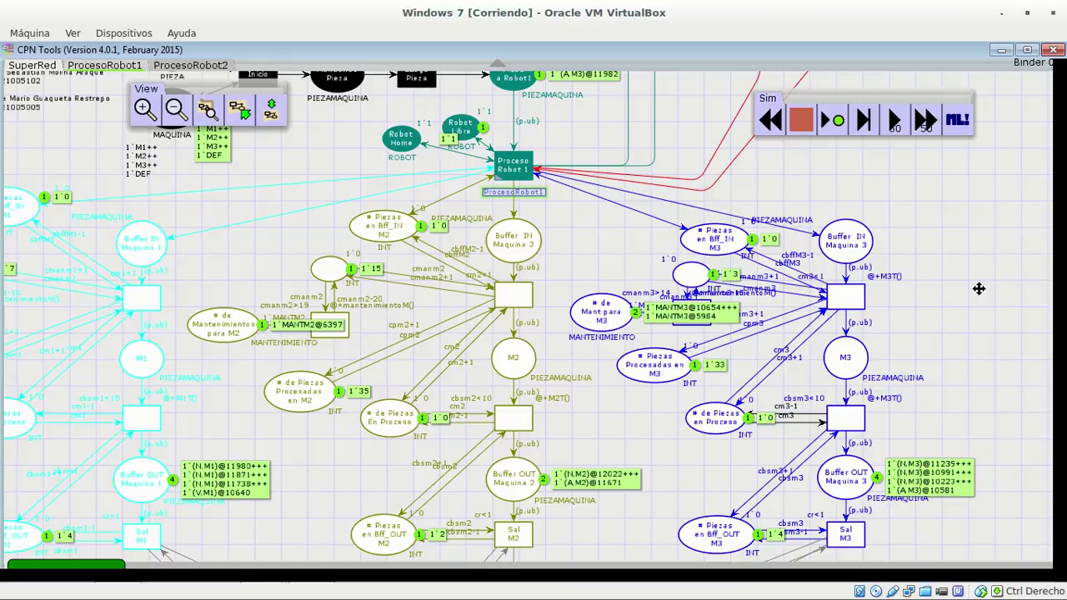
Step: Review the SuperRed flow from piece arrival and Robot 1 through M1, M2 and M3 to Robot 2 and the final-stage buffers
scroll(980, 279, "down", 5)
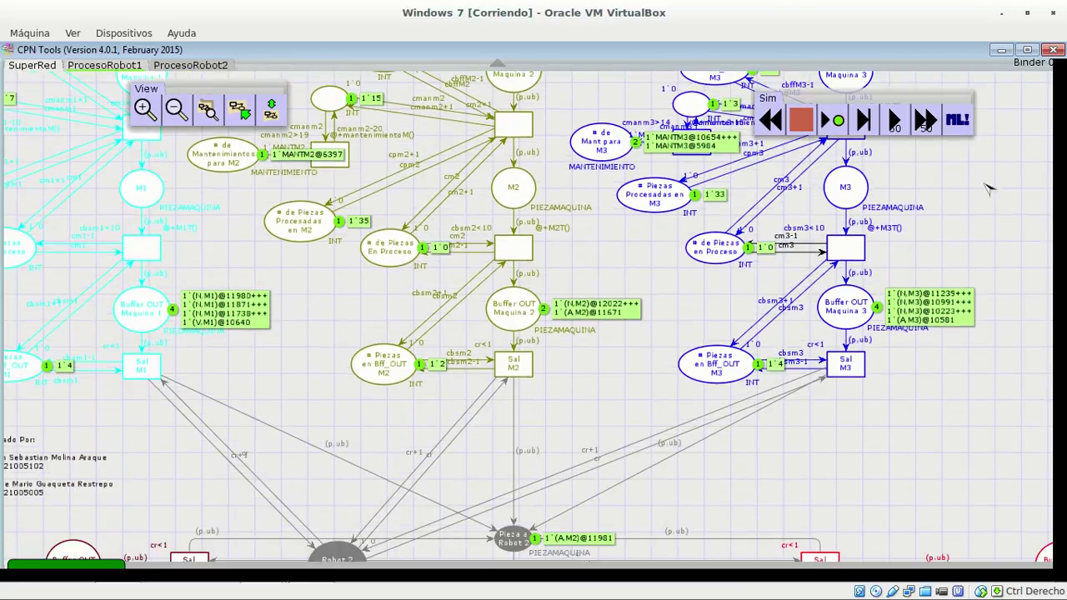
left_click_drag(983, 256, 983, 372)
scroll(983, 372, "up", 3)
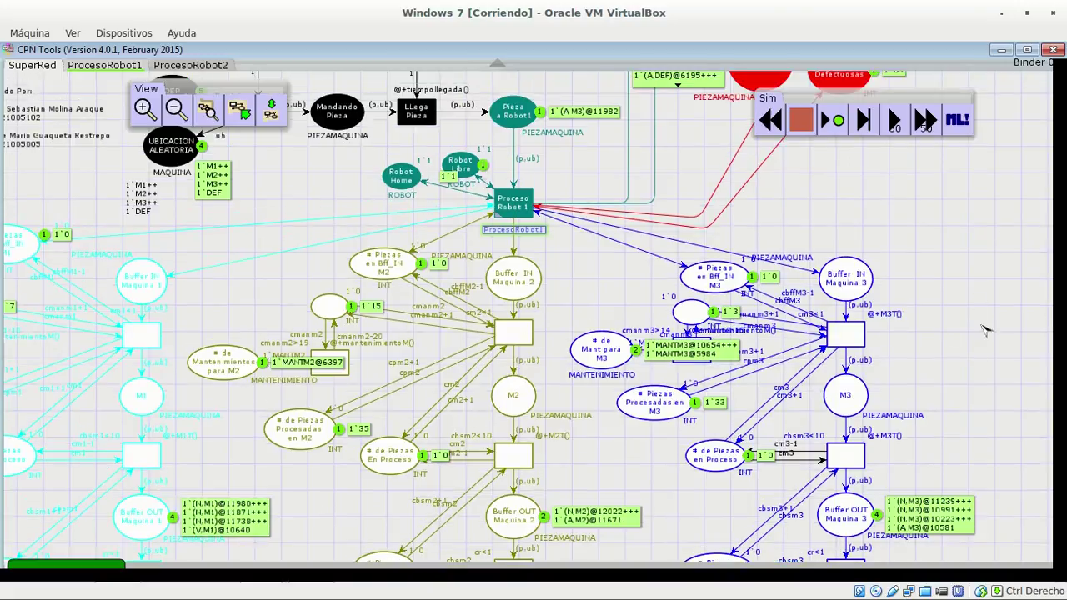
scroll(997, 314, "up", 2)
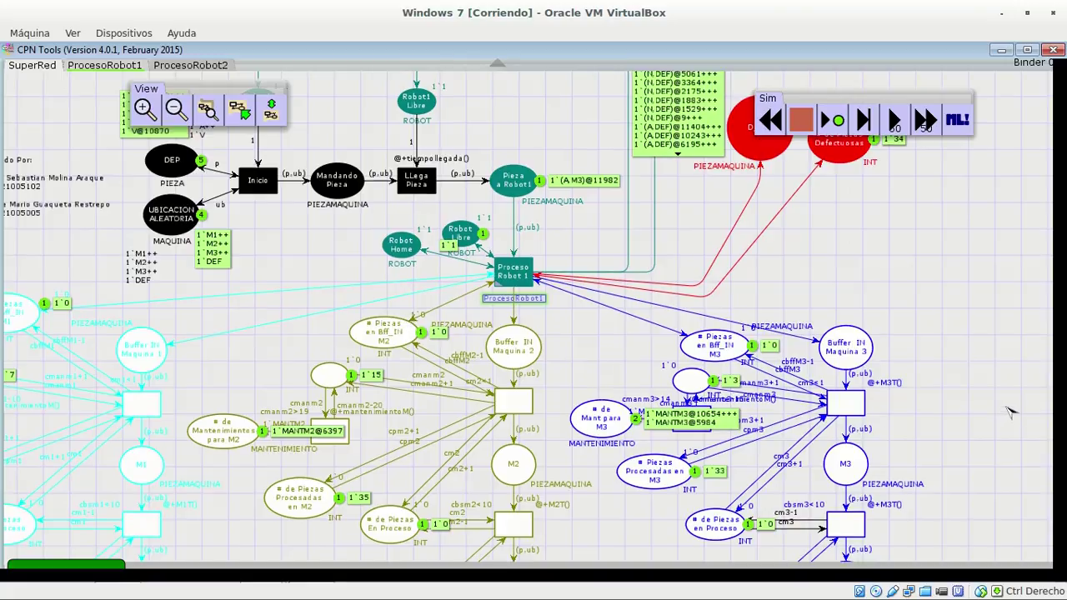
scroll(995, 269, "down", 6)
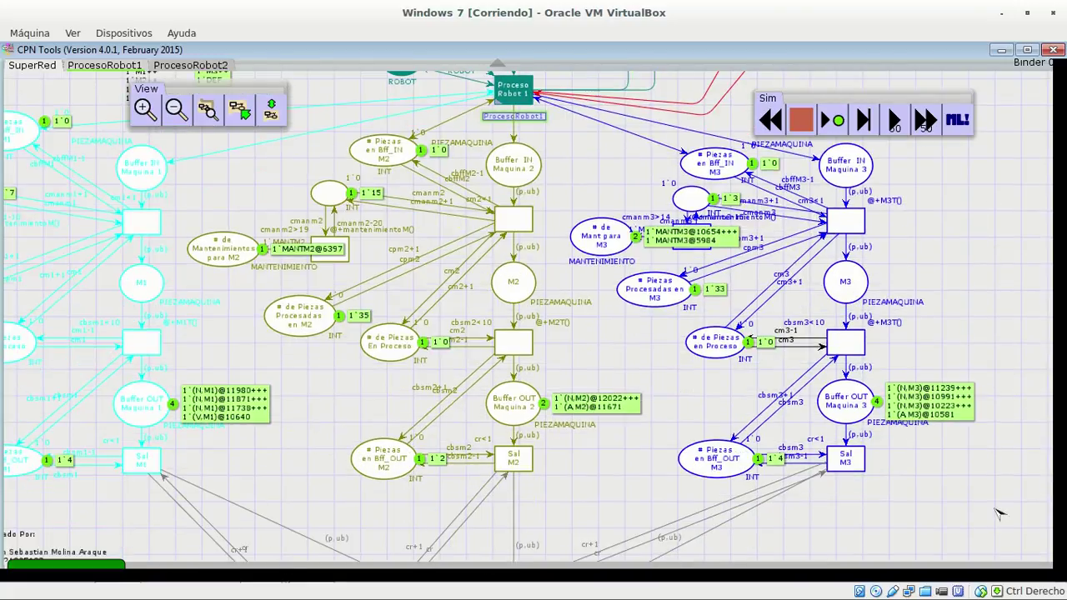
scroll(994, 306, "down", 8)
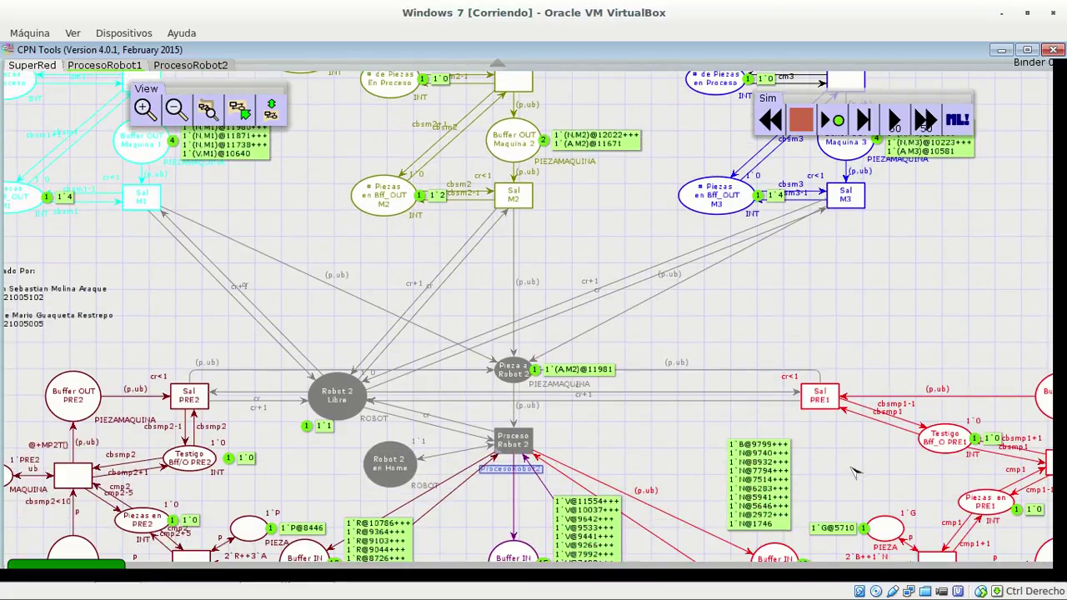
scroll(845, 319, "down", 9)
scroll(781, 167, "right", 1)
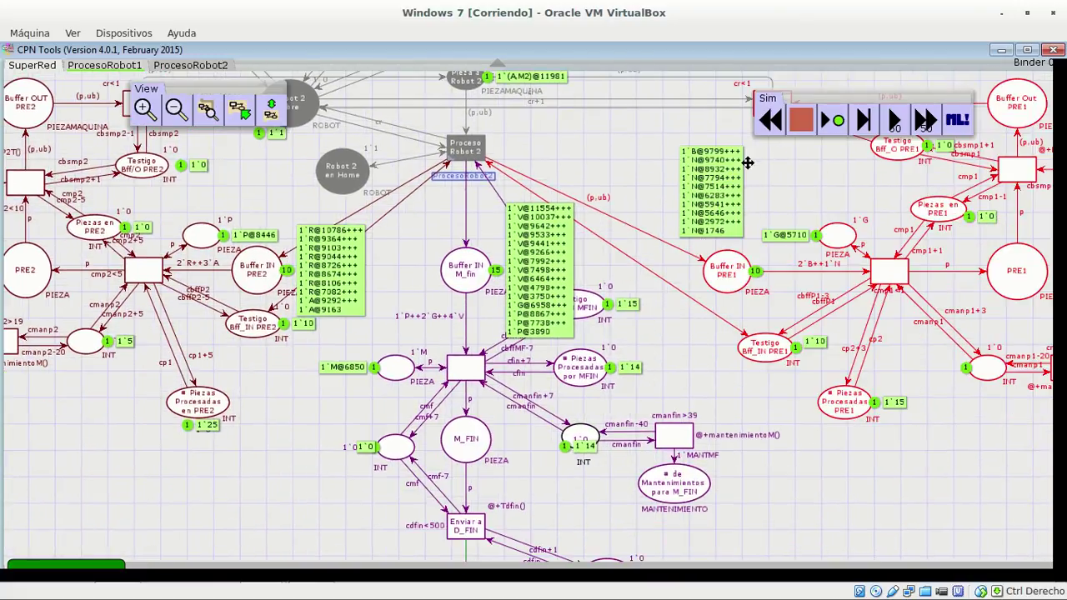
scroll(747, 163, "right", 1)
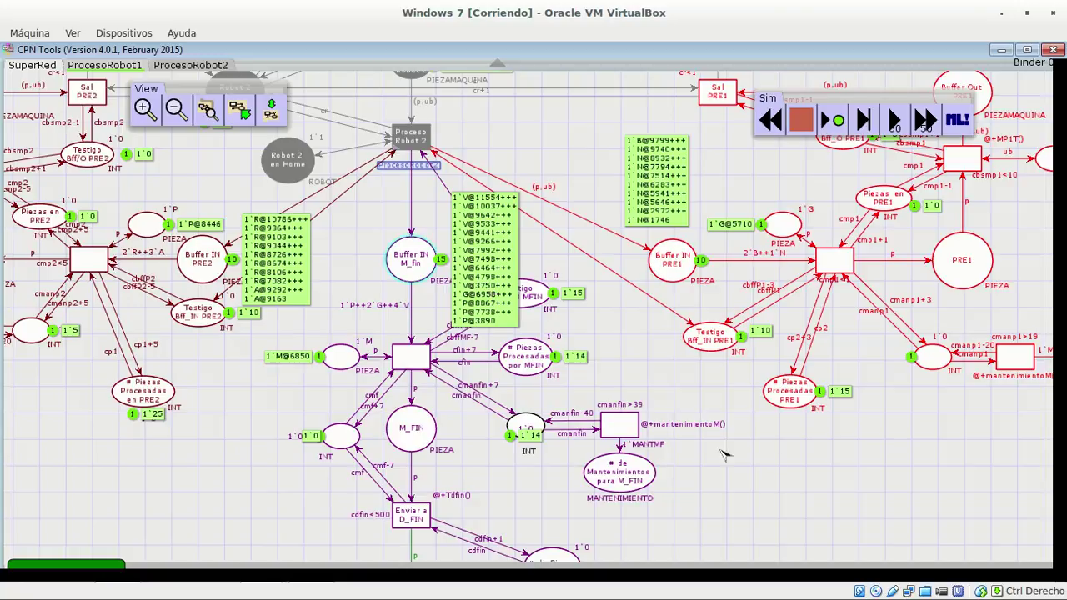
left_click_drag(824, 482, 804, 480)
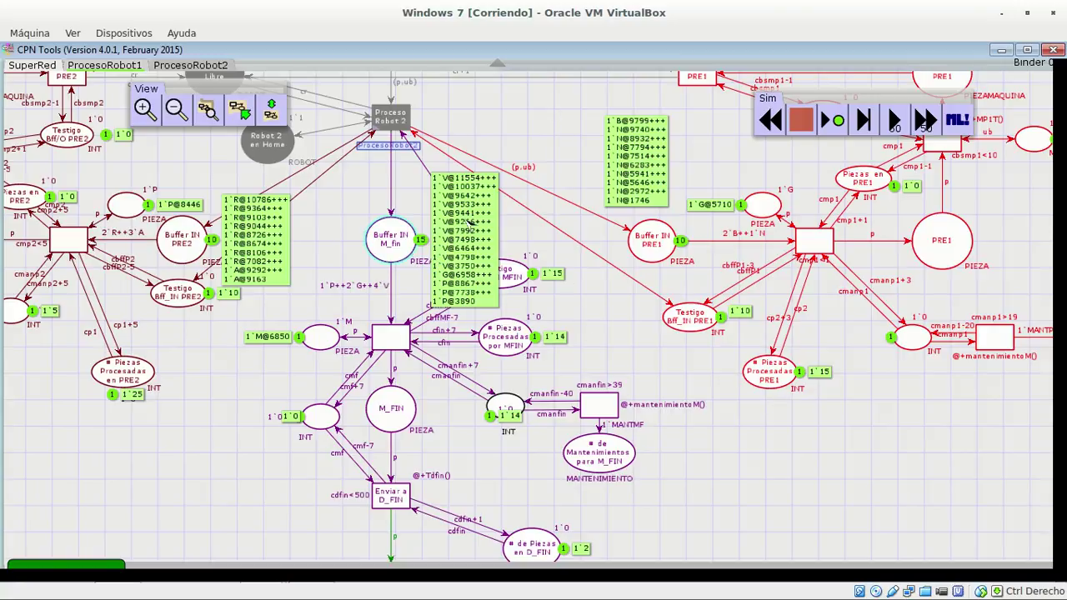
Step: Compare the input buffers and processed-piece counters of PRE2, M_fin and PRE1
scroll(552, 154, "up", 2)
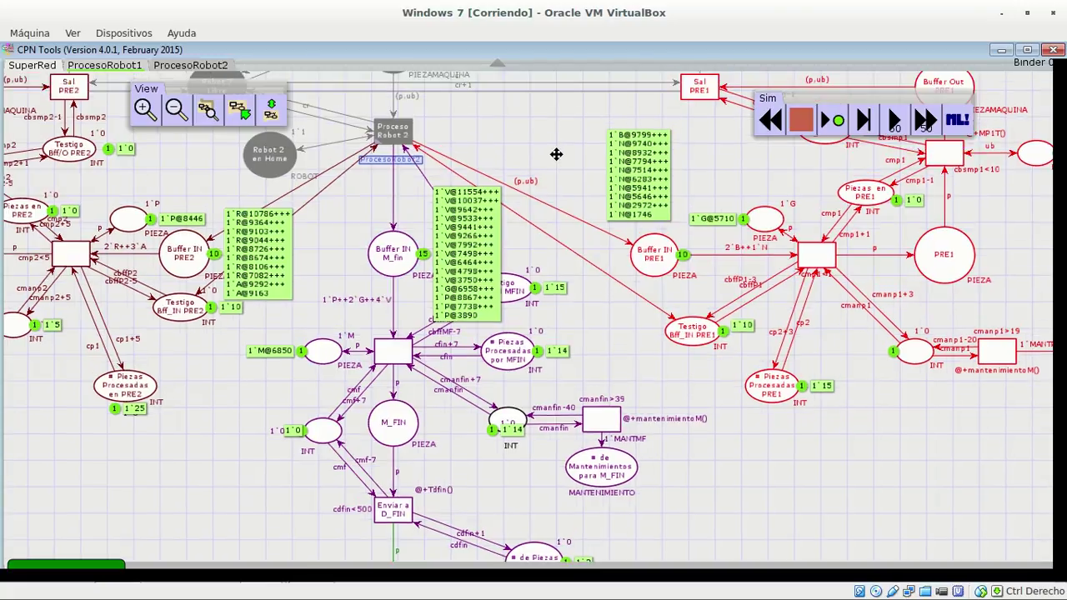
scroll(553, 154, "left", 5)
scroll(552, 154, "up", 1)
scroll(623, 141, "down", 3)
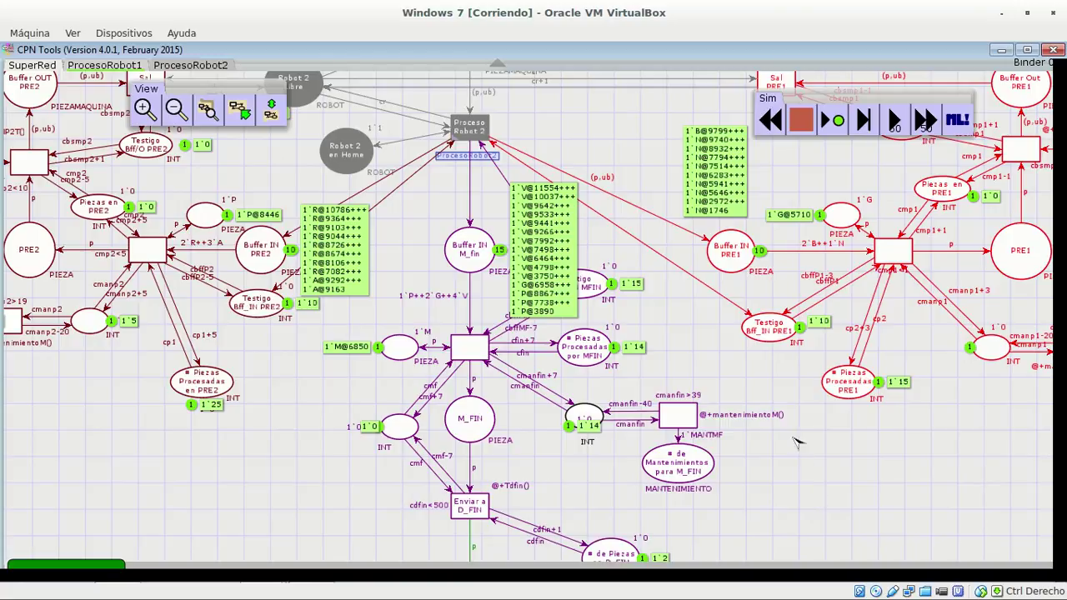
scroll(789, 386, "down", 5)
scroll(788, 386, "right", 1)
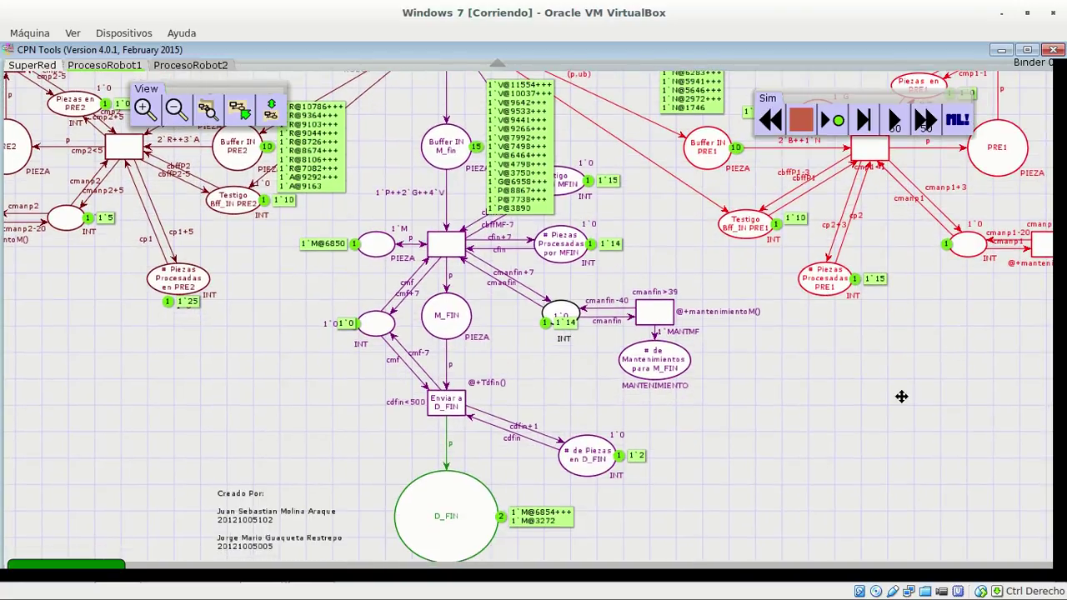
scroll(900, 400, "up", 3)
scroll(900, 400, "right", 3)
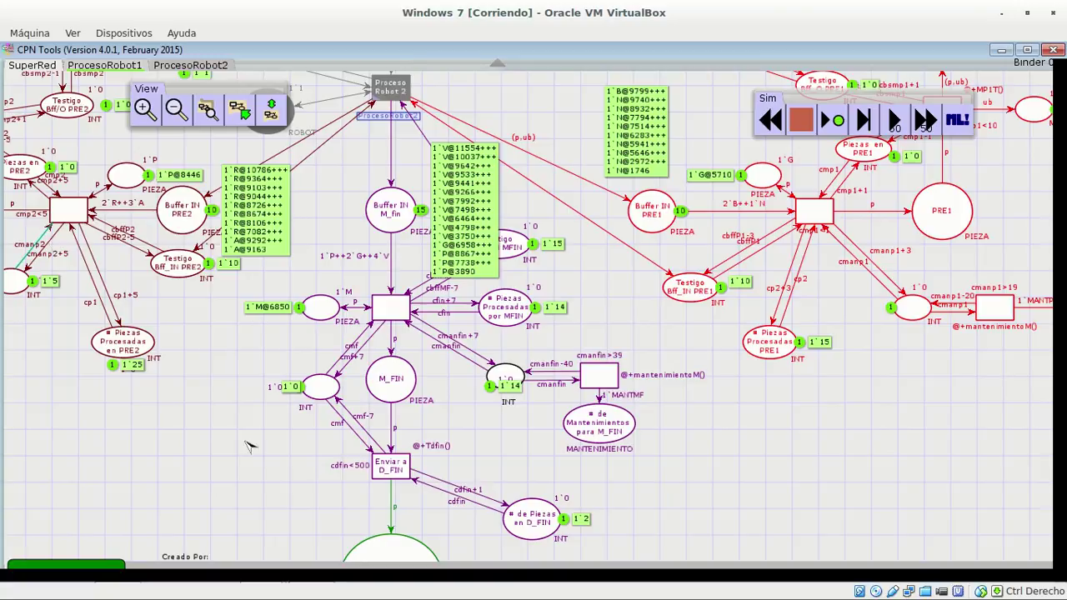
Step: Examine the finished pieces and piece counter of D_FIN together with the M_FIN maintenance branch
scroll(250, 362, "down", 7)
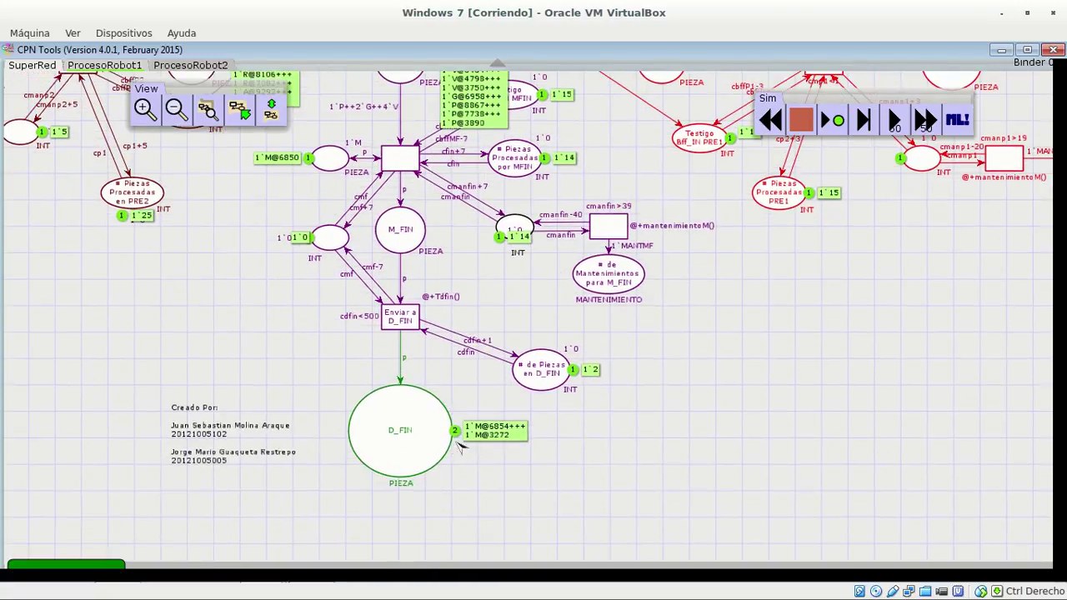
scroll(261, 343, "up", 2)
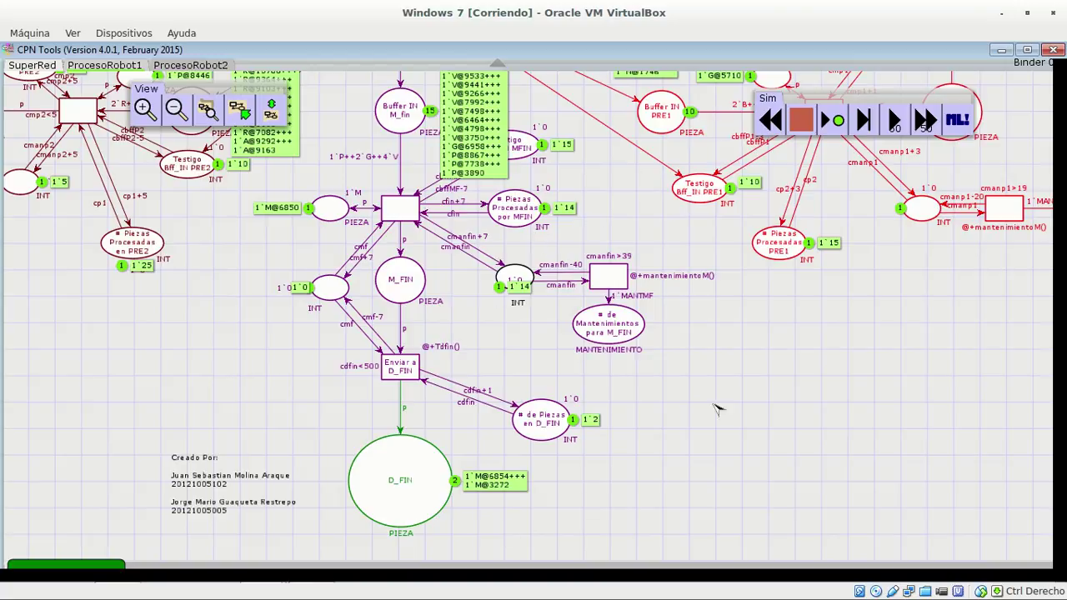
left_click_drag(706, 329, 723, 426)
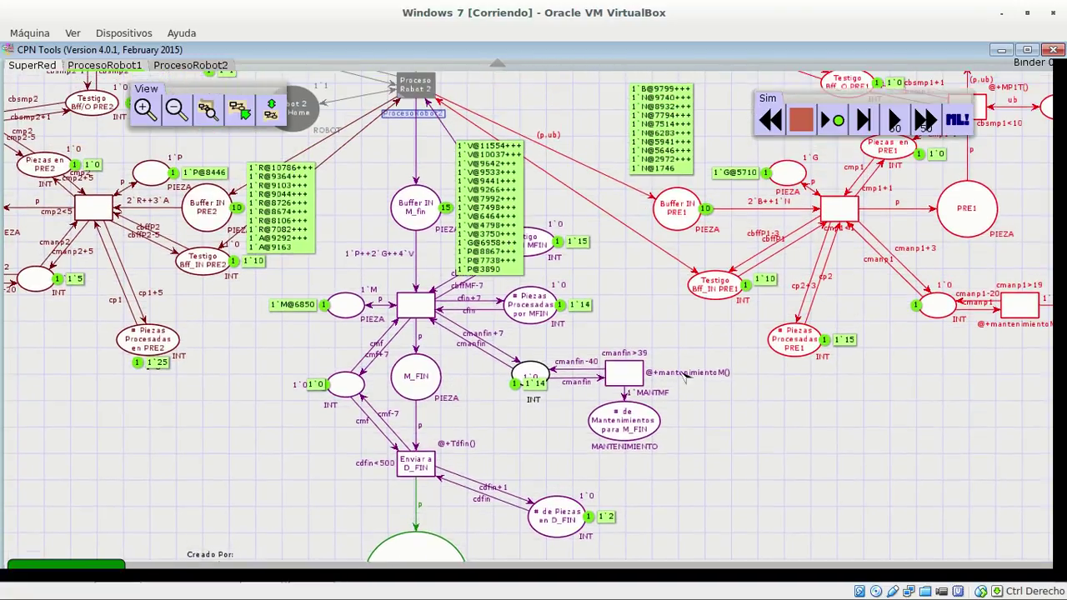
left_click_drag(621, 320, 616, 288)
scroll(617, 288, "down", 3)
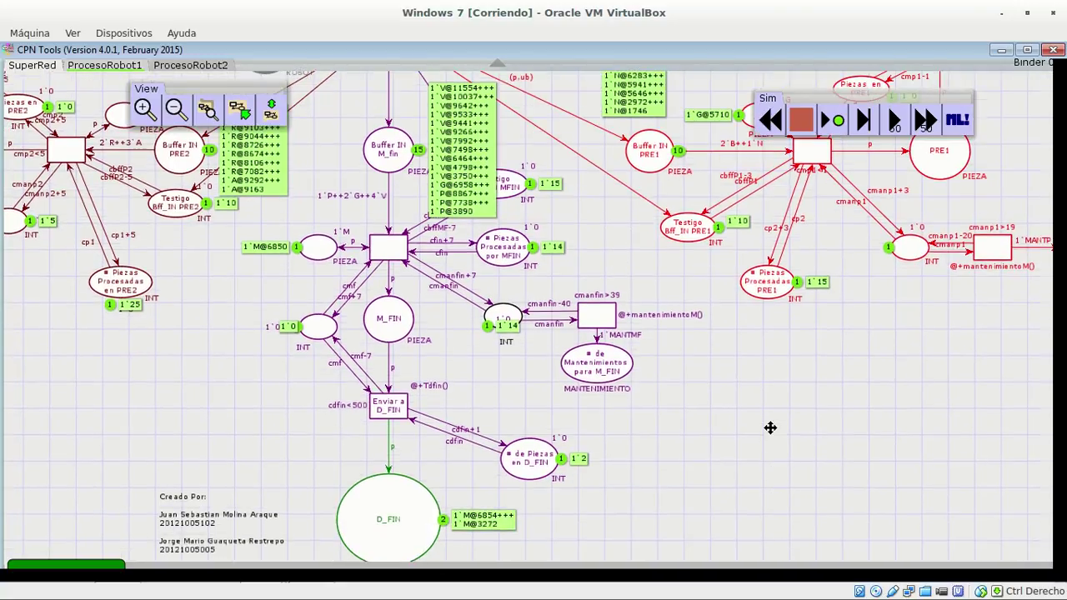
scroll(770, 427, "down", 2)
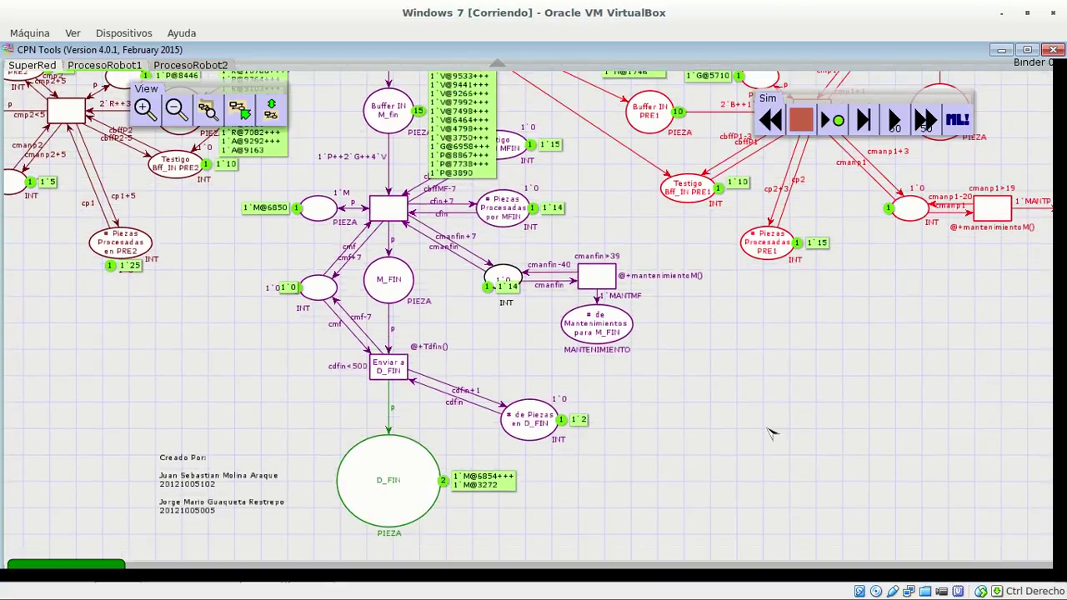